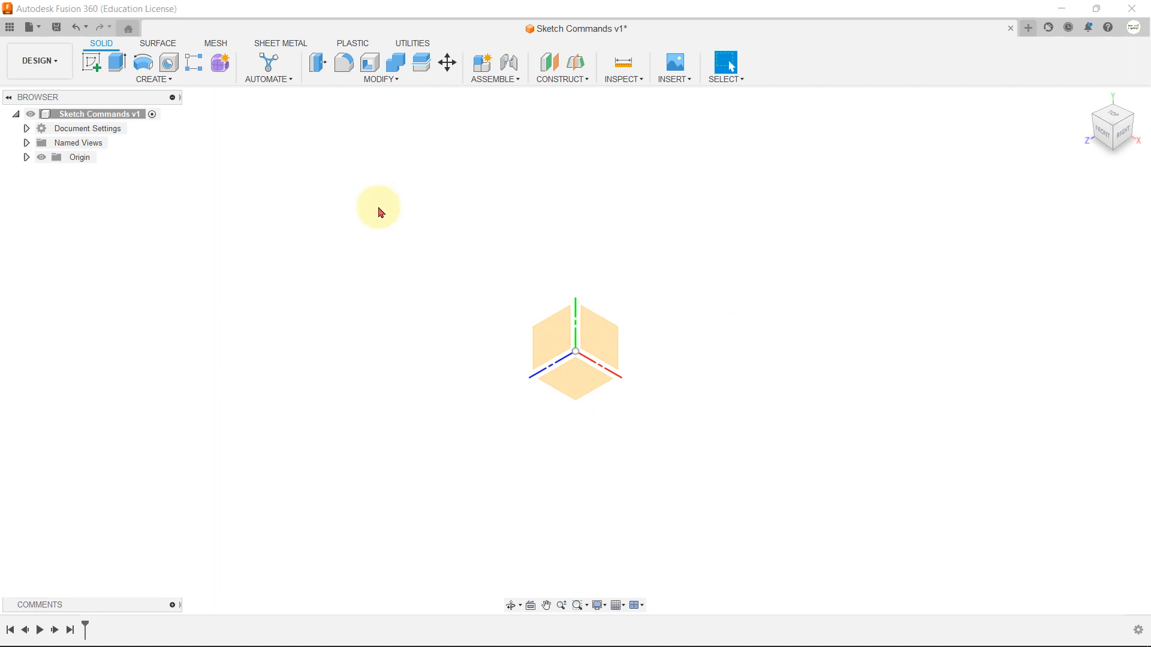
- Try creating a sketch on the XZ plane
{"action": "left_click", "coordinate": [183, 81]}
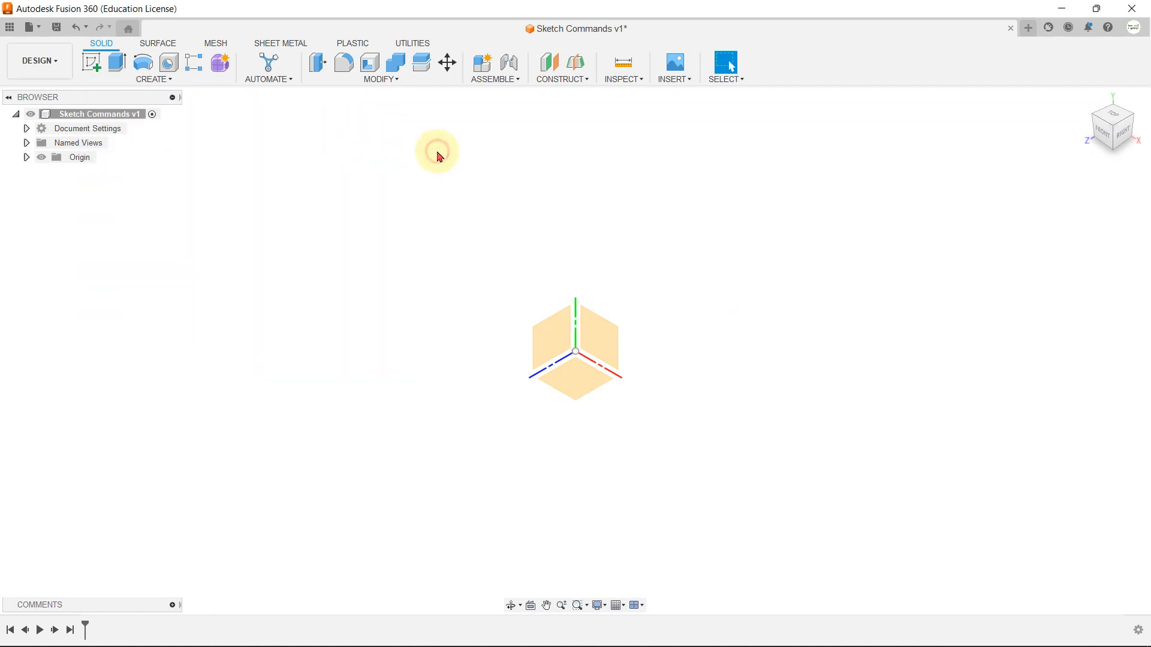
{"action": "left_click", "coordinate": [576, 384]}
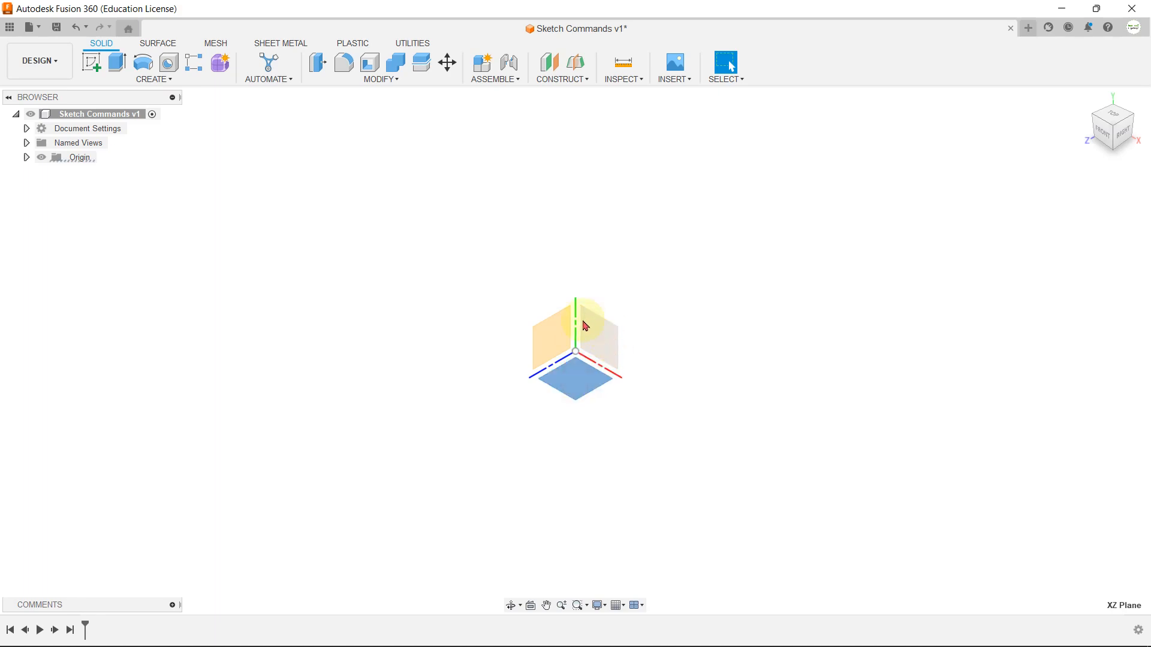
{"action": "right_click", "coordinate": [571, 379]}
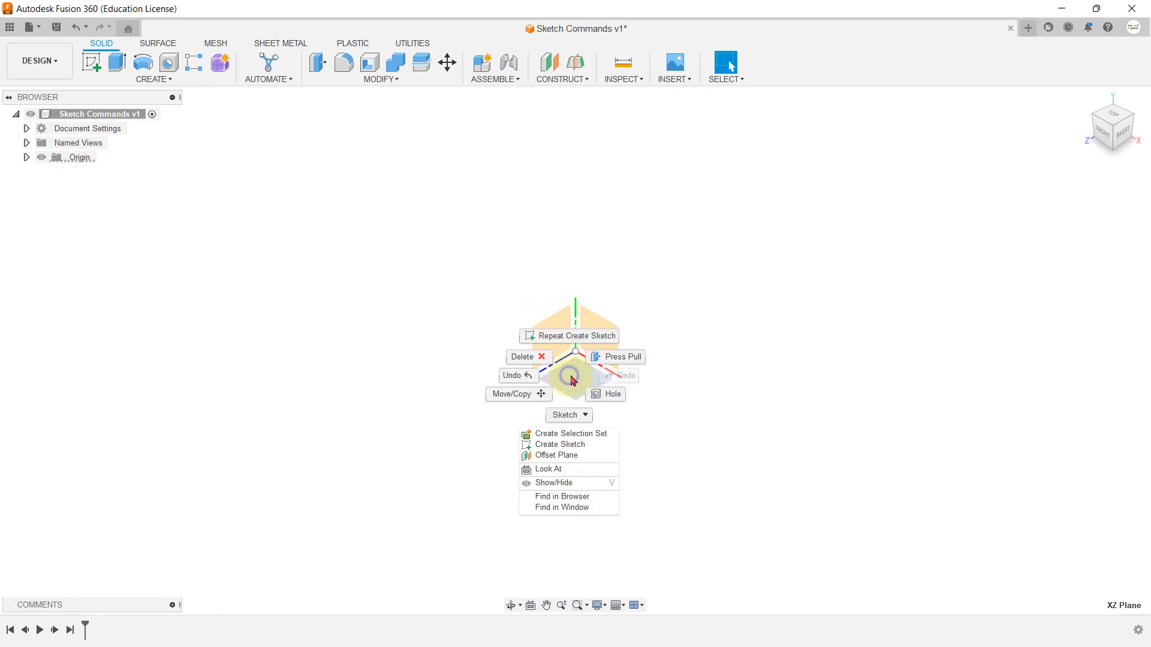
{"action": "left_click", "coordinate": [579, 445]}
{"action": "key", "text": "ctrl+z"}
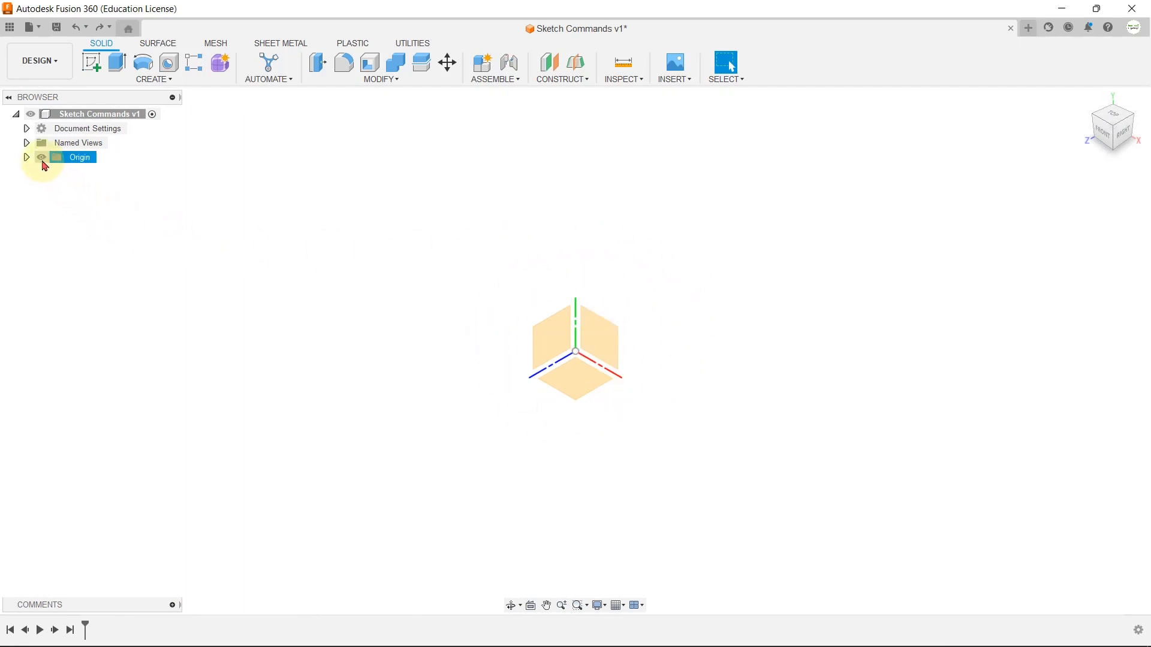
- Hide the origin planes and axes and show them again
{"action": "left_click", "coordinate": [42, 161]}
{"action": "left_click", "coordinate": [41, 161]}
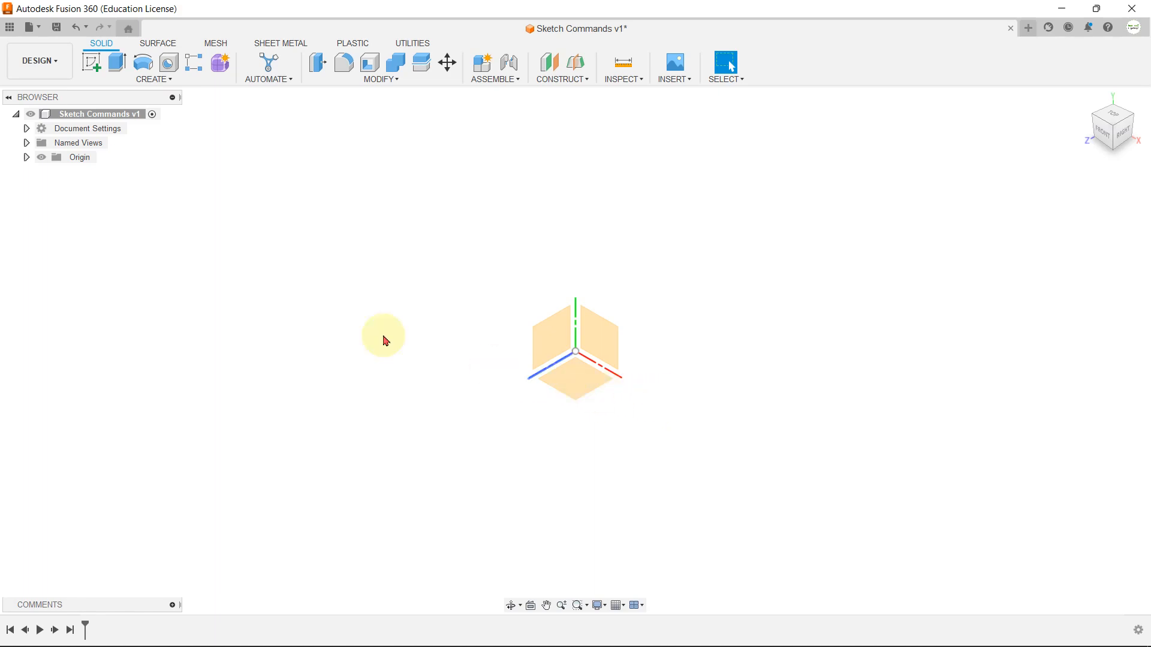
- Create a new sketch on the horizontal XZ origin plane
{"action": "left_click", "coordinate": [110, 80]}
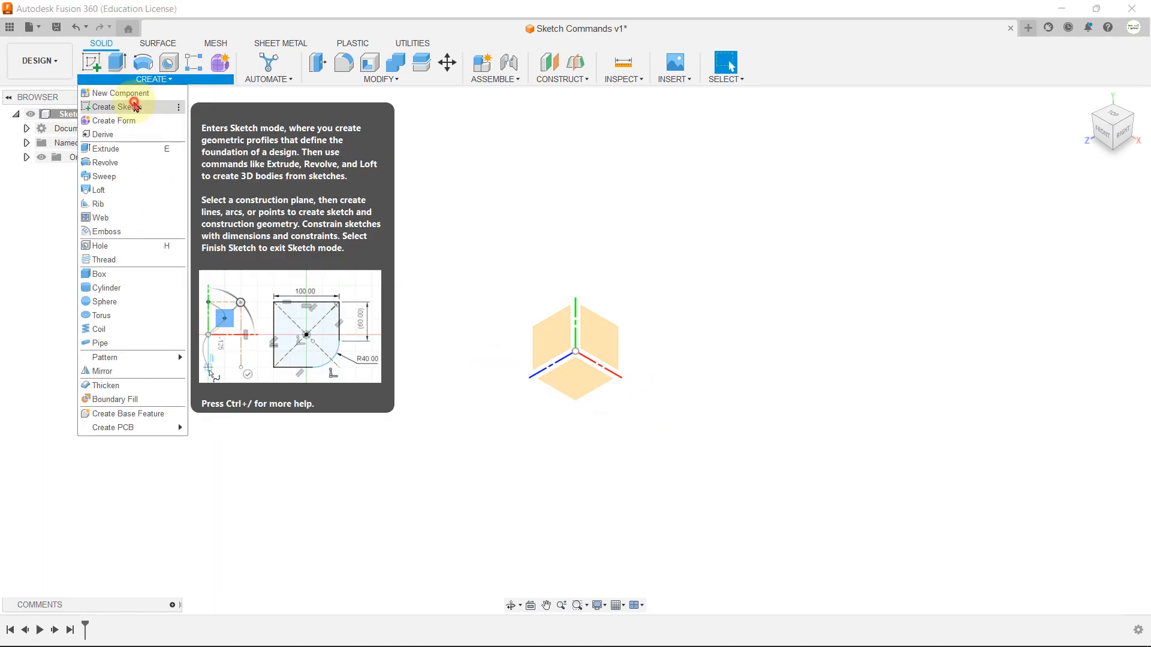
{"action": "left_click", "coordinate": [134, 106]}
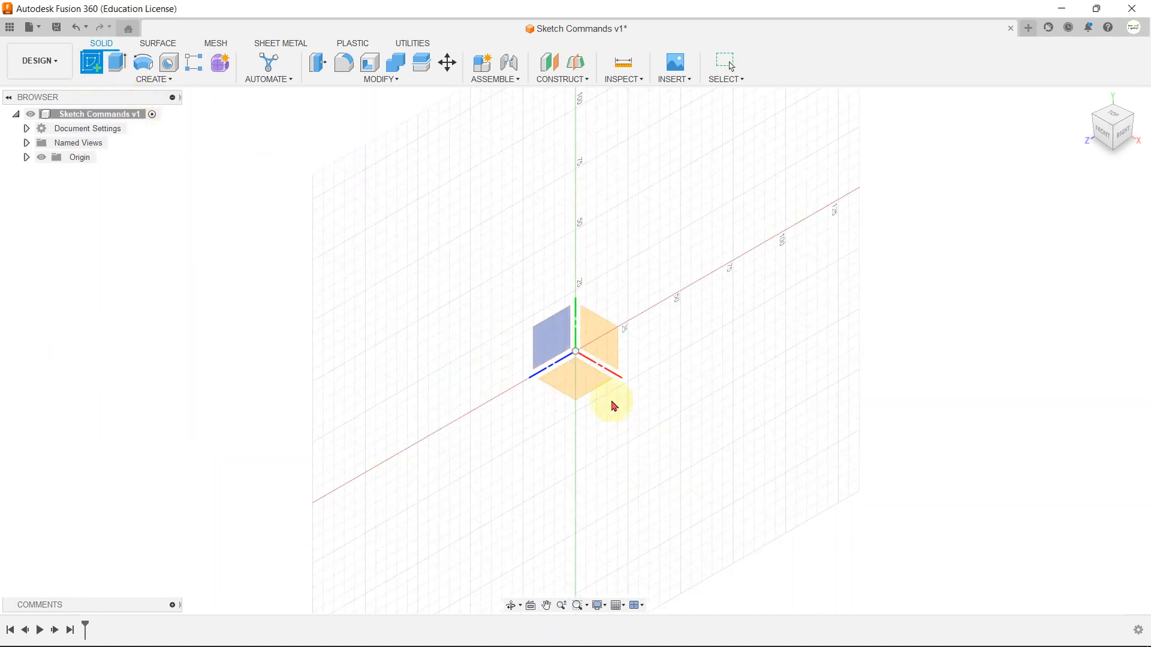
{"action": "left_click", "coordinate": [587, 388]}
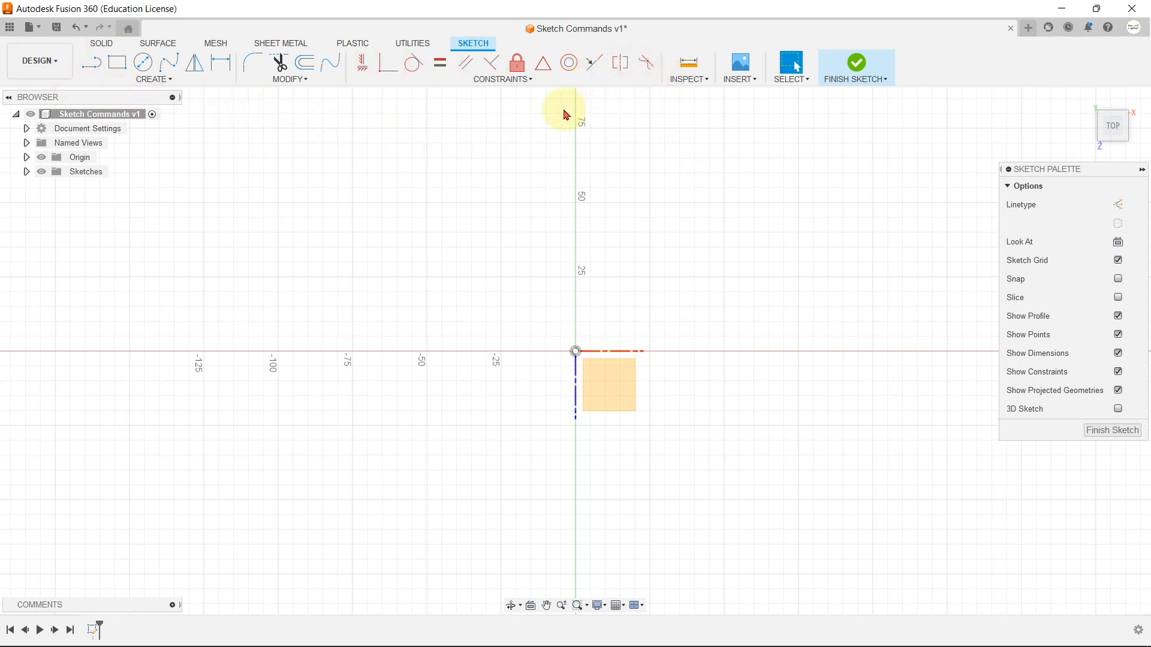
{"action": "left_click", "coordinate": [188, 80]}
{"action": "left_click", "coordinate": [314, 82]}
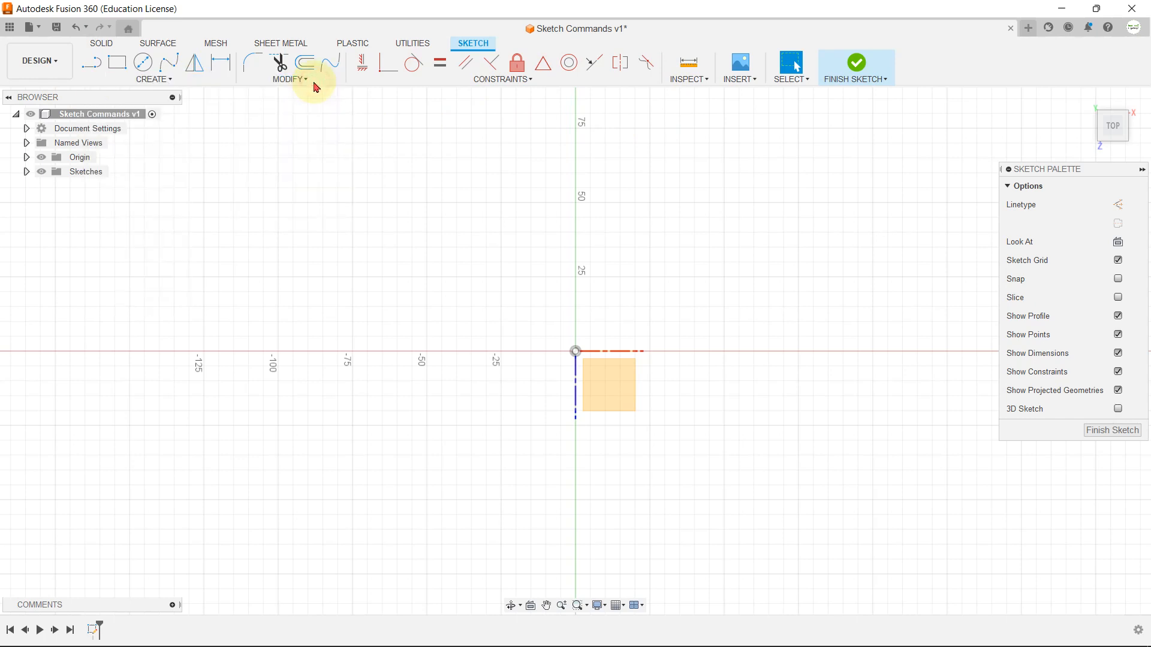
{"action": "left_click", "coordinate": [303, 82]}
{"action": "mouse_move", "coordinate": [384, 80]}
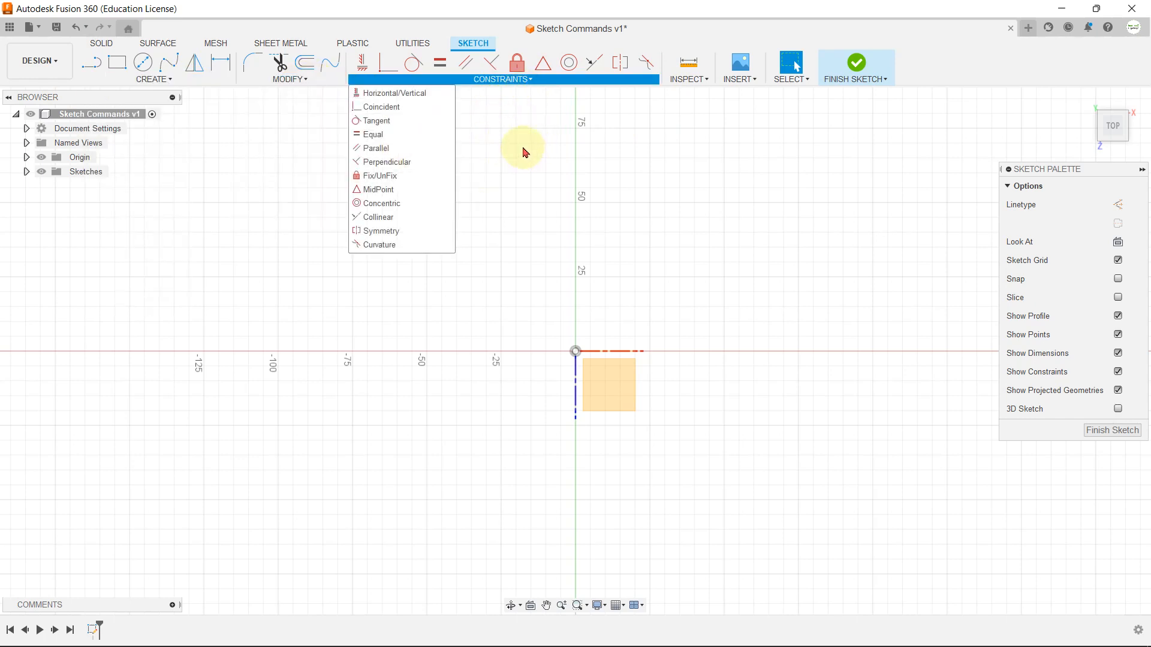
{"action": "left_click", "coordinate": [523, 152]}
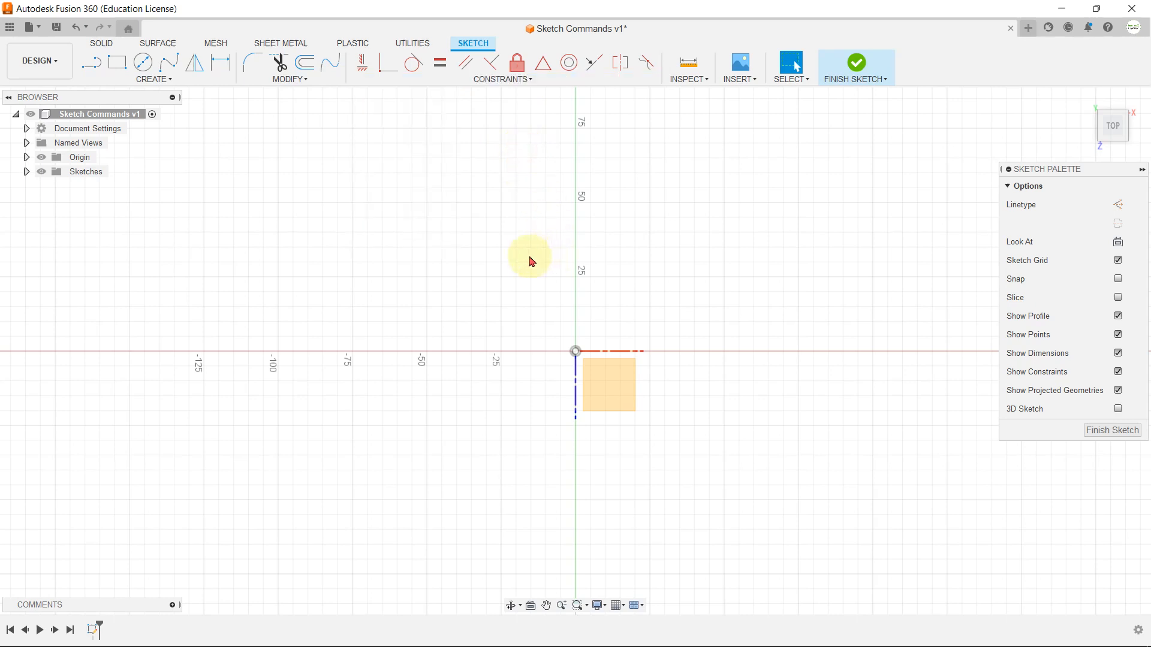
{"action": "left_click", "coordinate": [170, 80]}
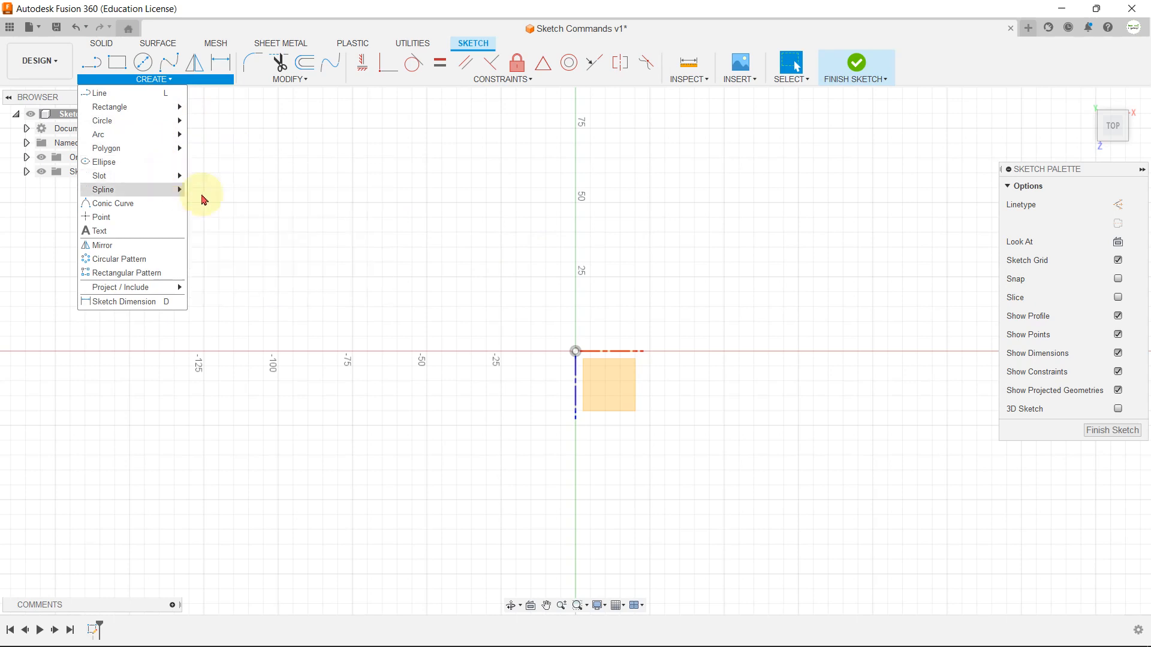
{"action": "left_click", "coordinate": [264, 195]}
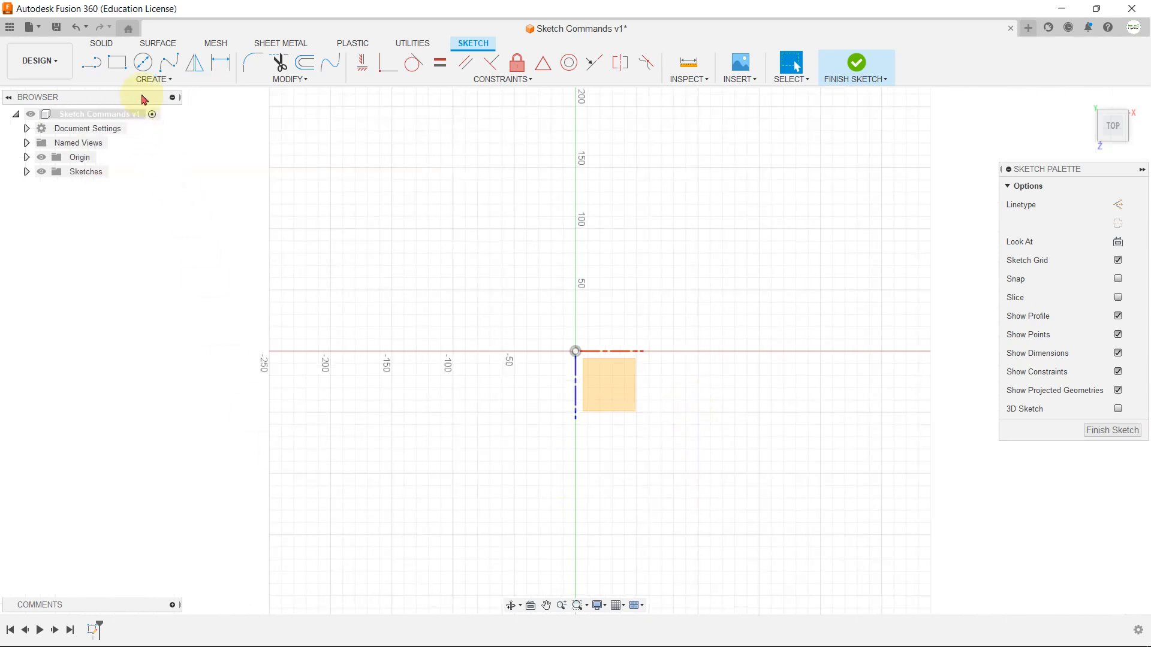
- Draw a horizontal line in the sketch's upper-left quadrant with the Line tool
{"action": "left_click", "coordinate": [151, 79]}
{"action": "left_click", "coordinate": [157, 94]}
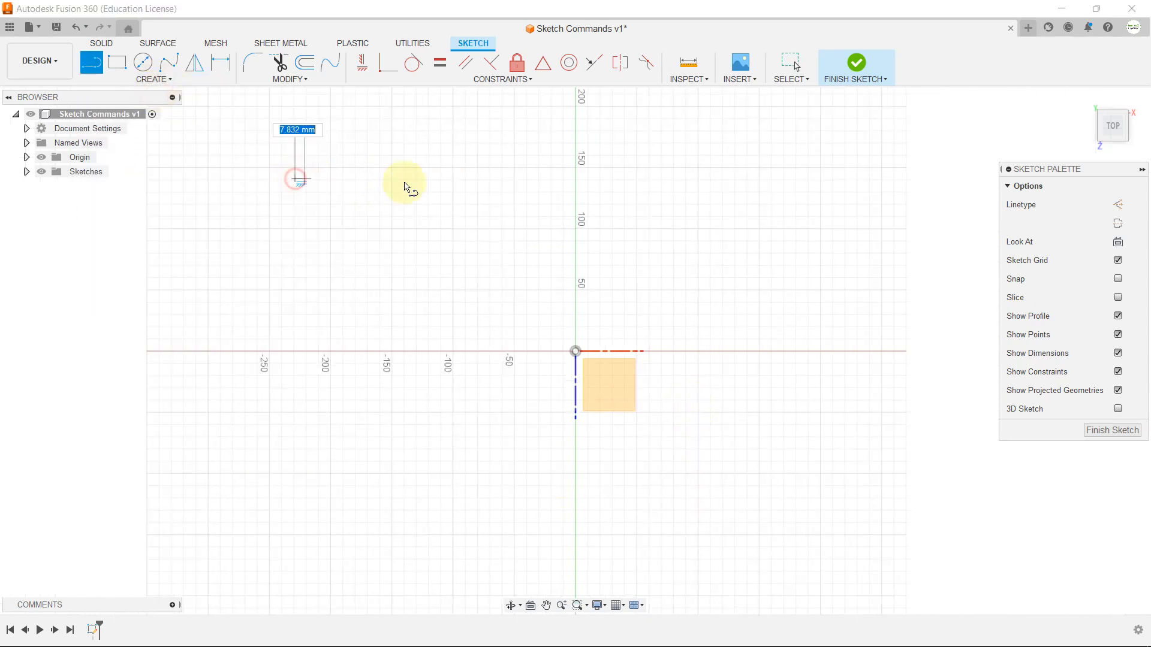
{"action": "left_click", "coordinate": [434, 179]}
{"action": "key", "text": "Escape"}
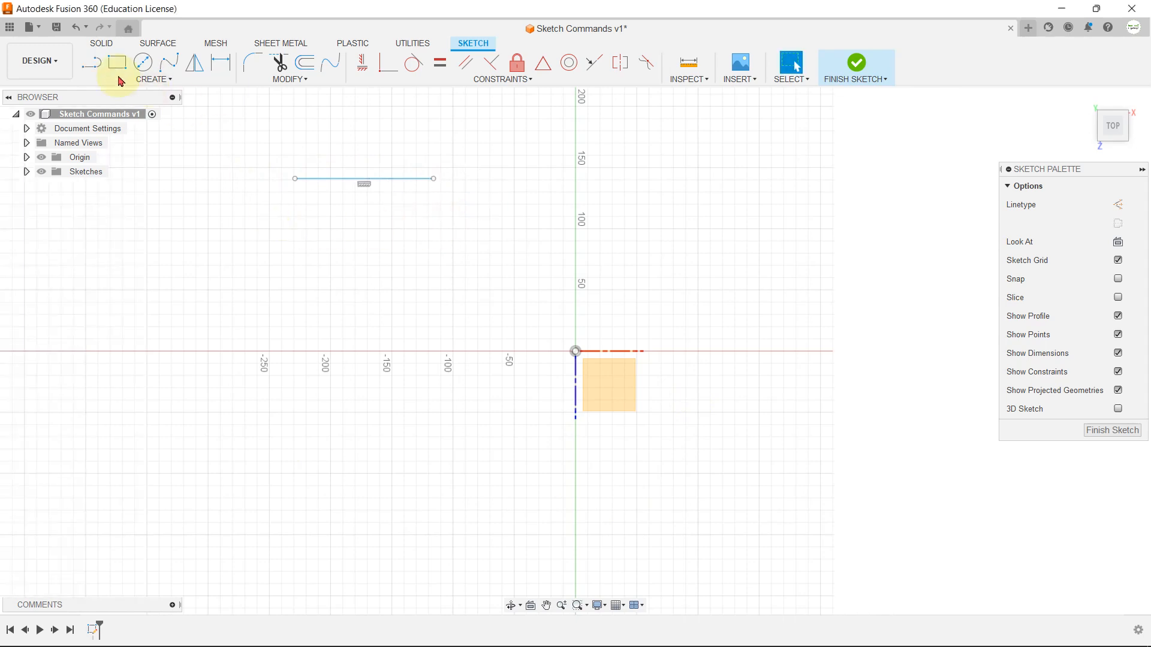
- Draw a second, longer horizontal line just below the first one
{"action": "key", "text": "l"}
{"action": "left_click", "coordinate": [280, 232]}
{"action": "left_click", "coordinate": [515, 231]}
{"action": "key", "text": "Escape"}
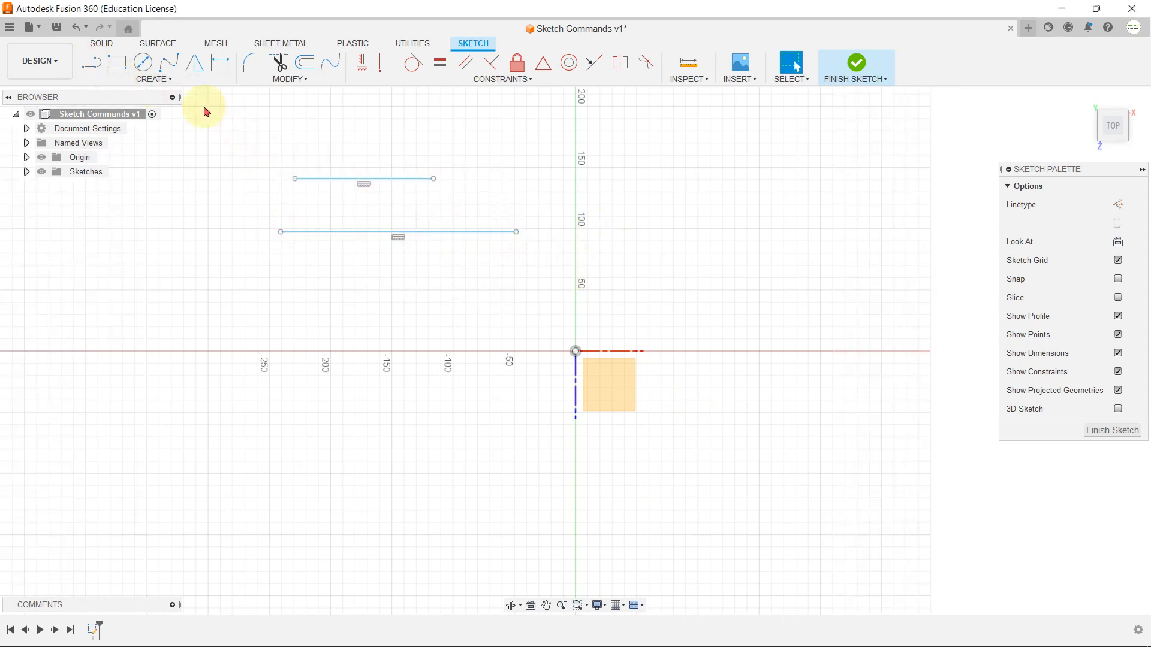
- Draw a closed five-pointed star from connected line segments in the sketch's upper-right quadrant
{"action": "left_click", "coordinate": [98, 64]}
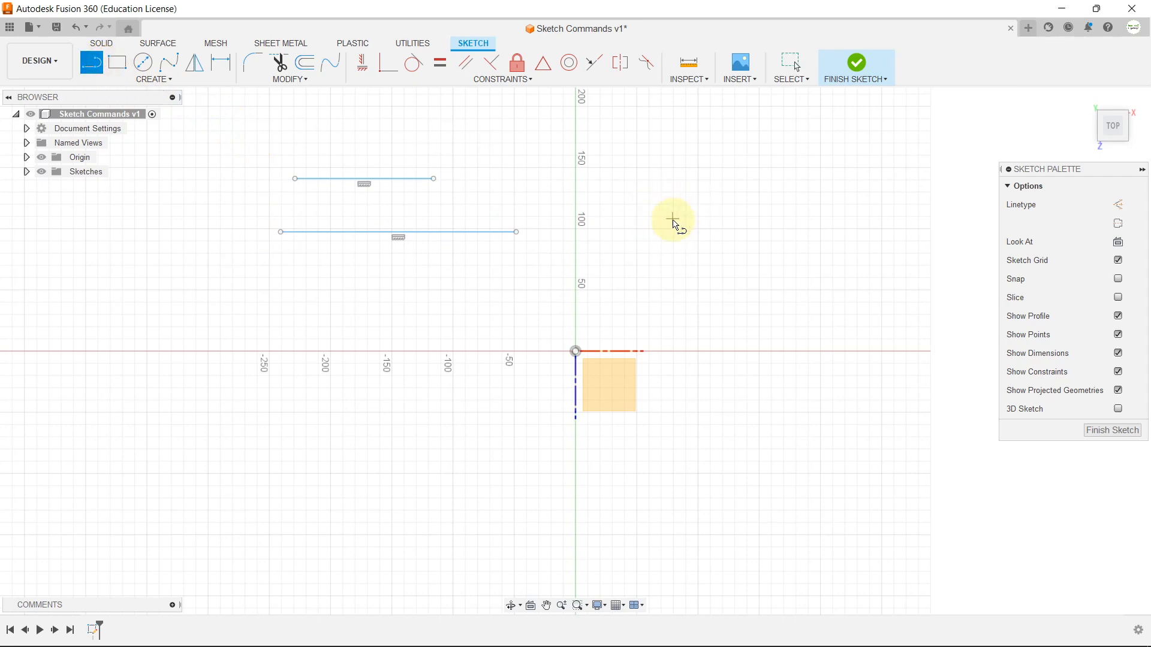
{"action": "scroll", "coordinate": [673, 222], "scroll_direction": "up", "scroll_amount": 1}
{"action": "left_click", "coordinate": [672, 212]}
{"action": "left_click", "coordinate": [710, 161]}
{"action": "left_click", "coordinate": [747, 211]}
{"action": "left_click", "coordinate": [812, 212]}
{"action": "left_click", "coordinate": [762, 246]}
{"action": "left_click", "coordinate": [806, 296]}
{"action": "left_click", "coordinate": [716, 247]}
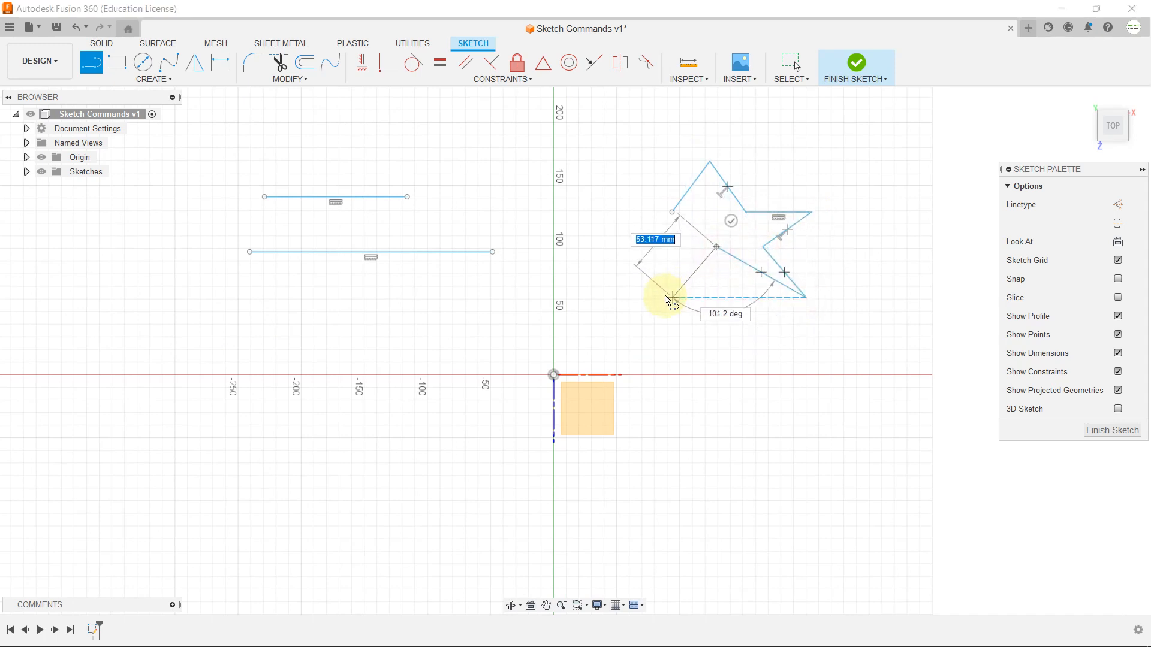
{"action": "left_click", "coordinate": [664, 297]}
{"action": "left_click", "coordinate": [682, 247]}
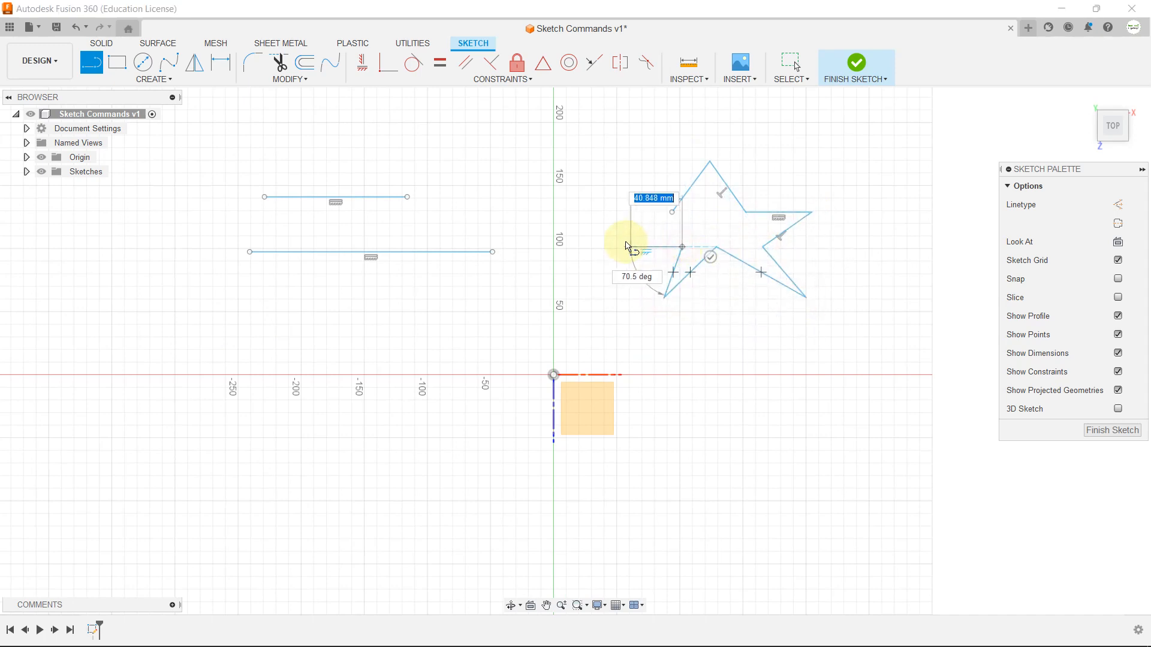
{"action": "left_click", "coordinate": [582, 212]}
{"action": "left_click", "coordinate": [672, 213]}
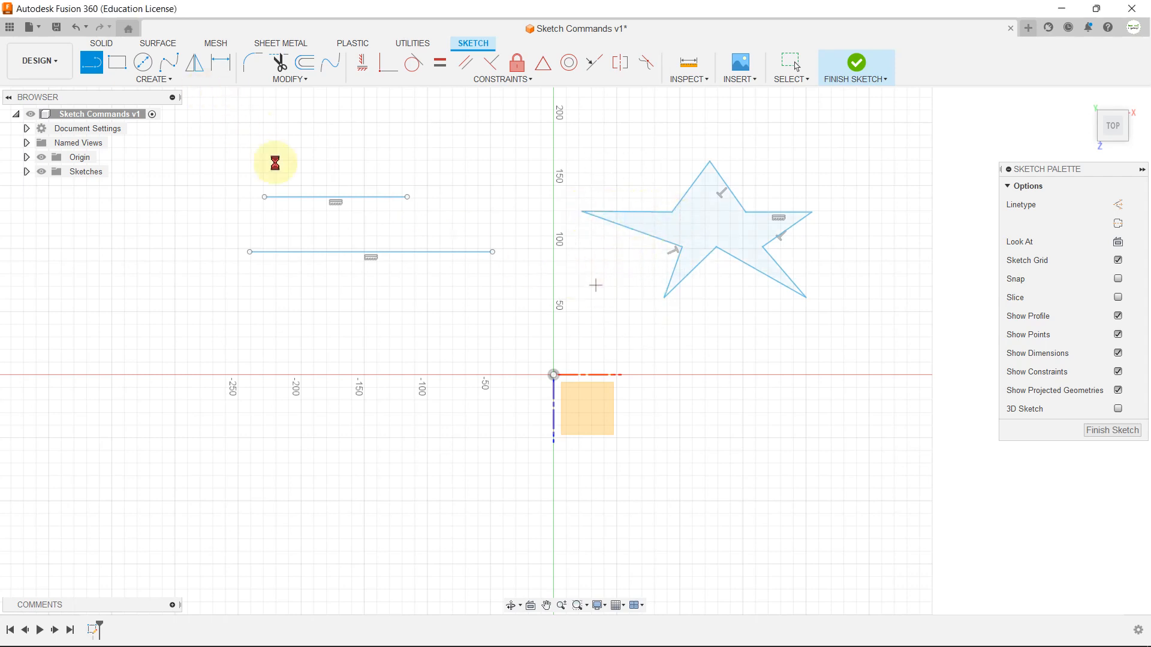
{"action": "key", "text": "Escape"}
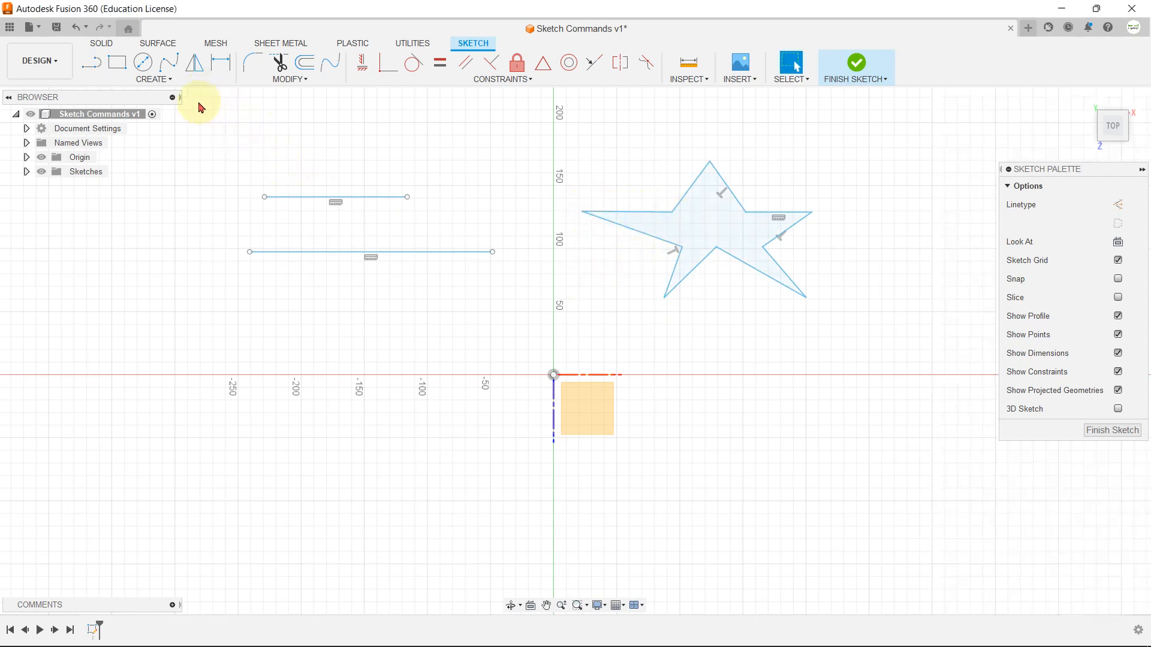
- Draw a 2-Point Rectangle in the sketch's lower-left quadrant, beneath the two horizontal lines
{"action": "left_click", "coordinate": [168, 79]}
{"action": "mouse_move", "coordinate": [159, 110]}
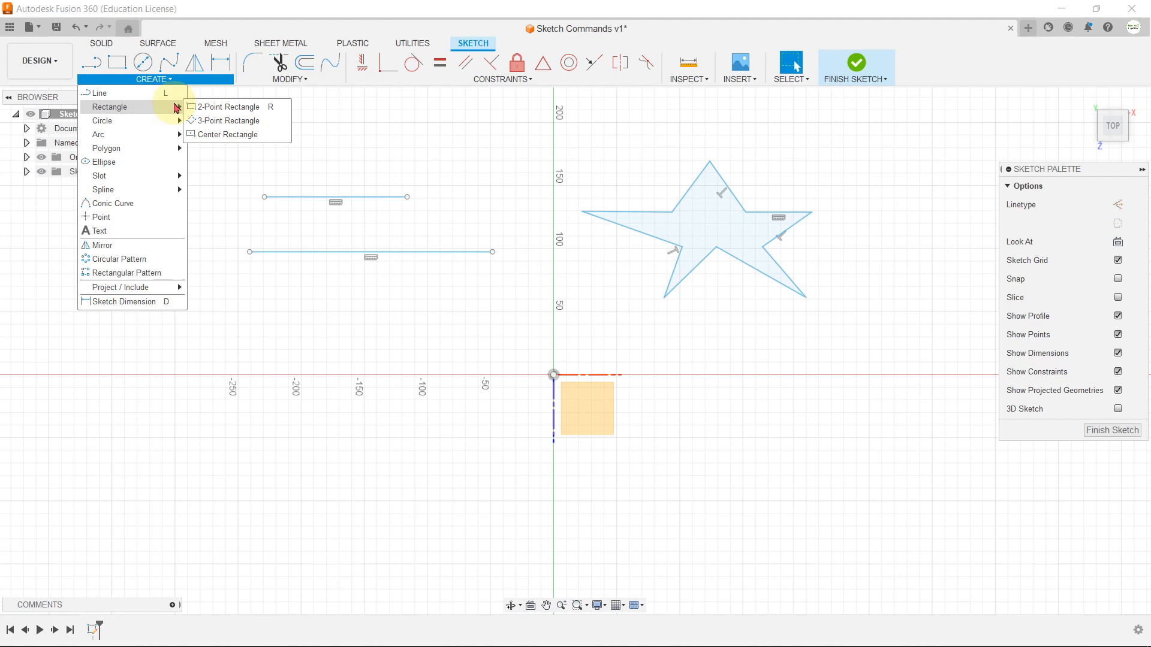
{"action": "left_click", "coordinate": [199, 106]}
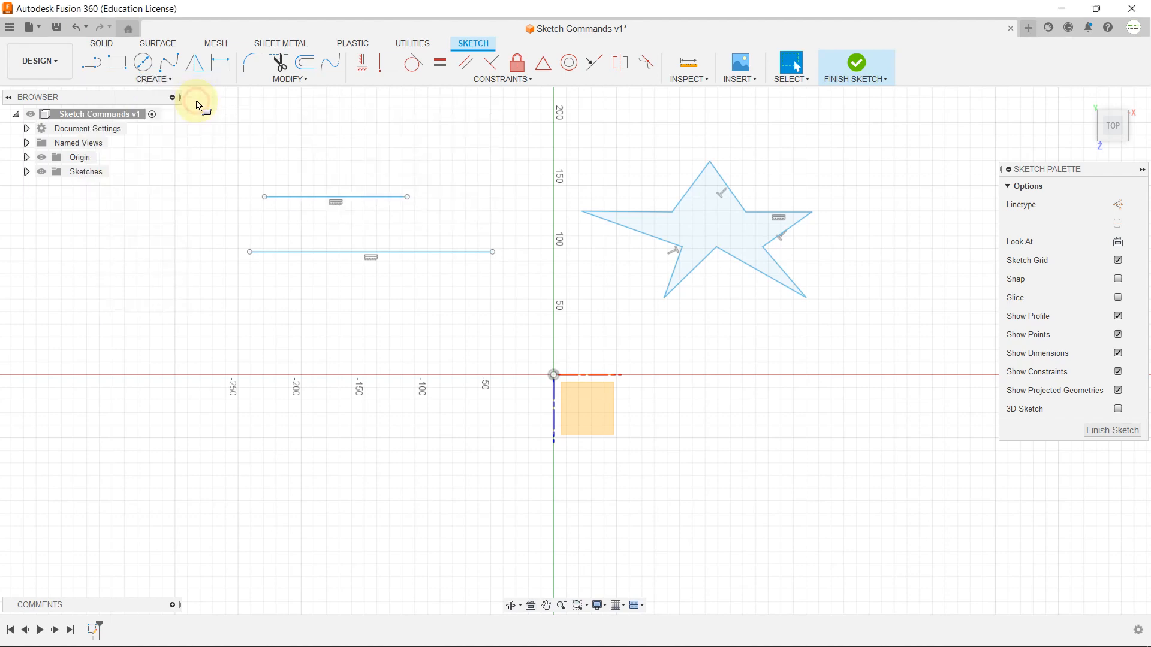
{"action": "scroll", "coordinate": [313, 378], "scroll_direction": "down", "scroll_amount": 1}
{"action": "scroll", "coordinate": [307, 418], "scroll_direction": "up", "scroll_amount": 2}
{"action": "left_click", "coordinate": [303, 382]}
{"action": "left_click", "coordinate": [519, 531]}
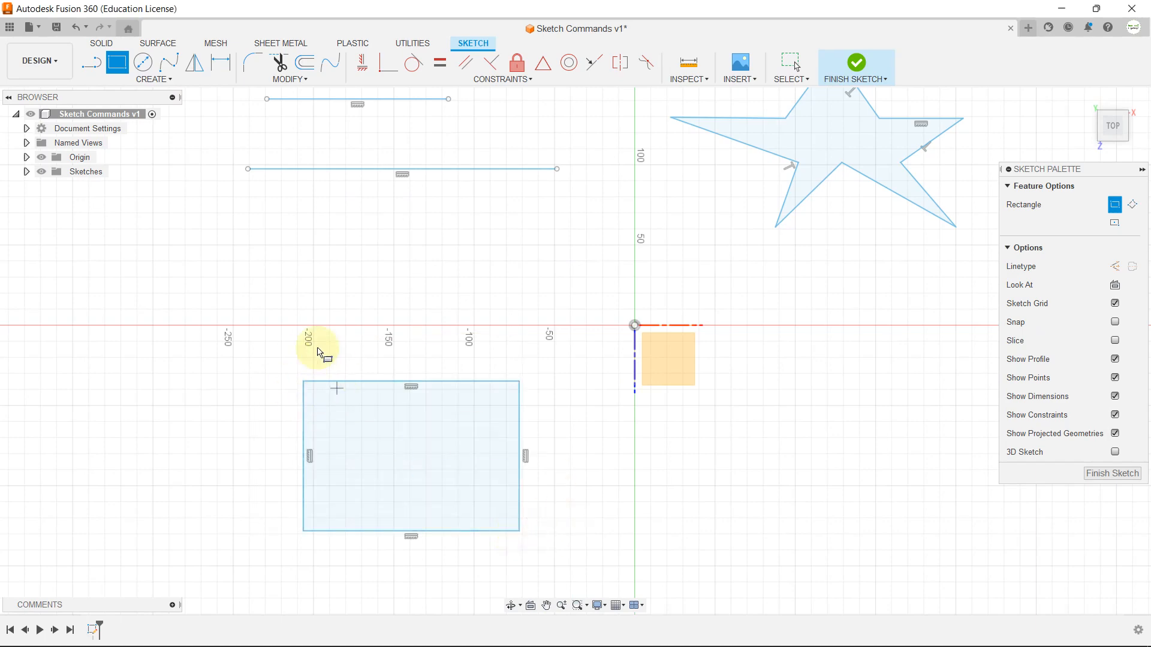
- Draw two more 2-Point Rectangles in the lower-right quadrant, a large one and a smaller one diagonally below it toward the vertical axis
{"action": "scroll", "coordinate": [278, 279], "scroll_direction": "down", "scroll_amount": 2}
{"action": "scroll", "coordinate": [298, 353], "scroll_direction": "up", "scroll_amount": 2}
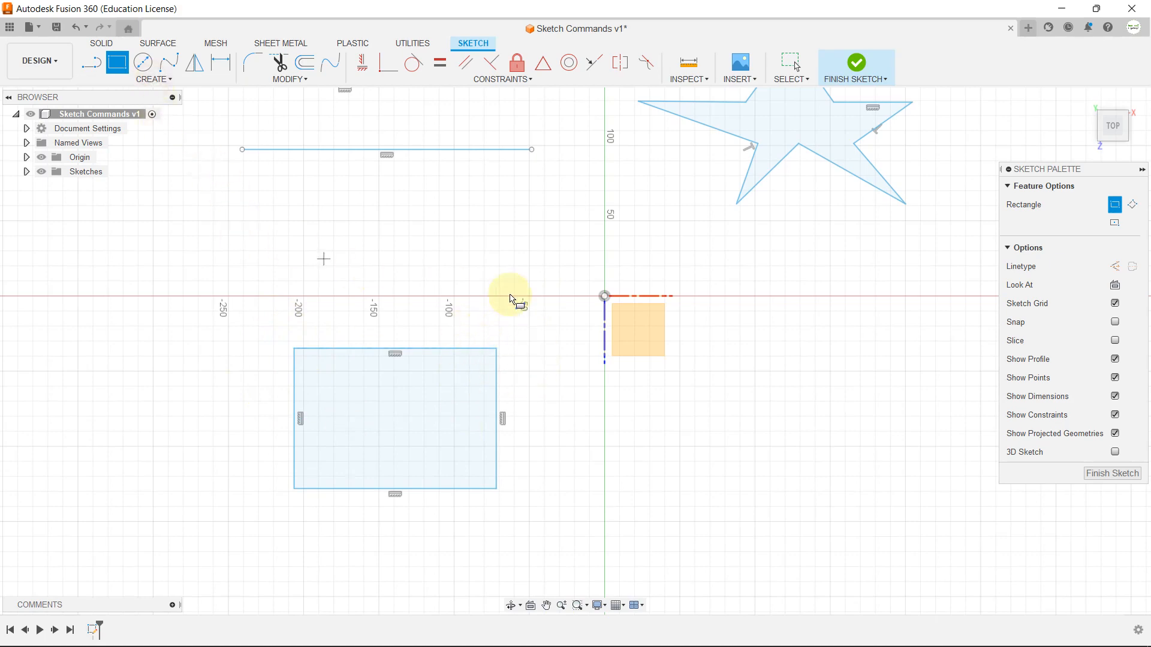
{"action": "scroll", "coordinate": [364, 262], "scroll_direction": "down", "scroll_amount": 2}
{"action": "left_click", "coordinate": [632, 326]}
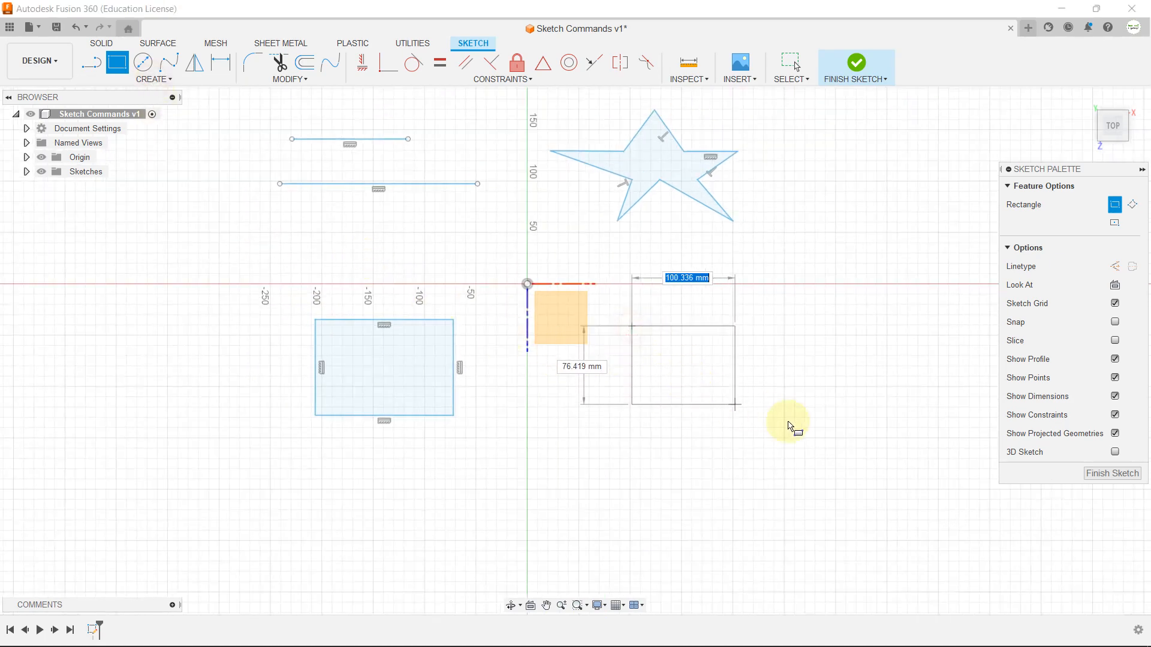
{"action": "left_click", "coordinate": [830, 437]}
{"action": "left_click", "coordinate": [542, 452]}
{"action": "left_click", "coordinate": [680, 535]}
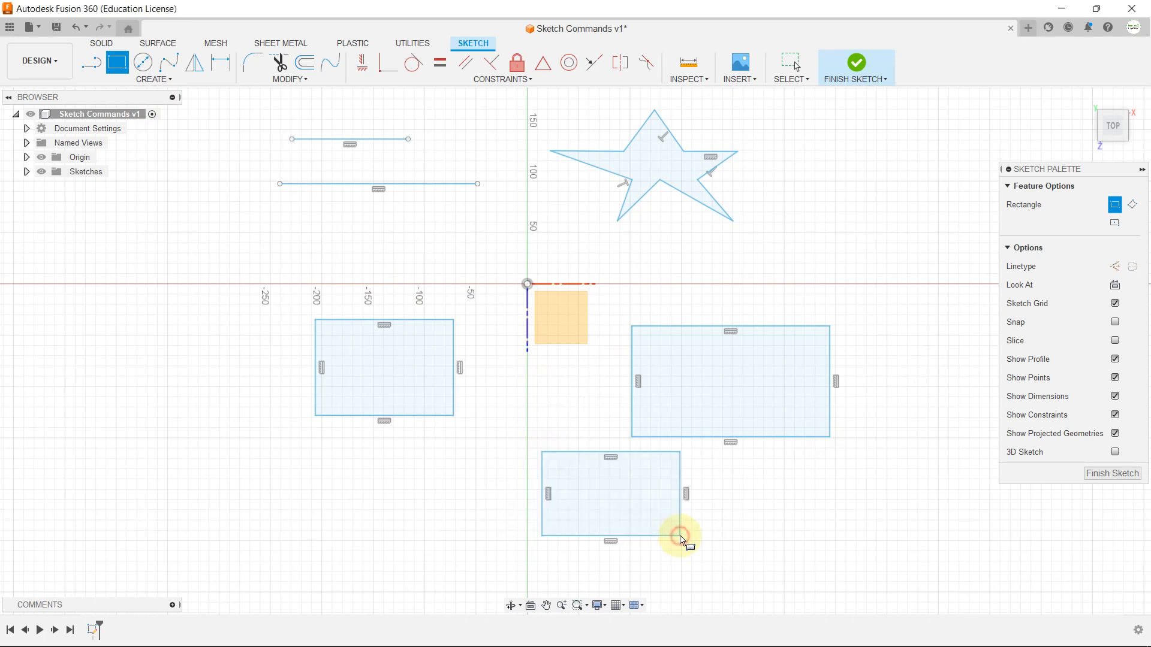
{"action": "key", "text": "Escape"}
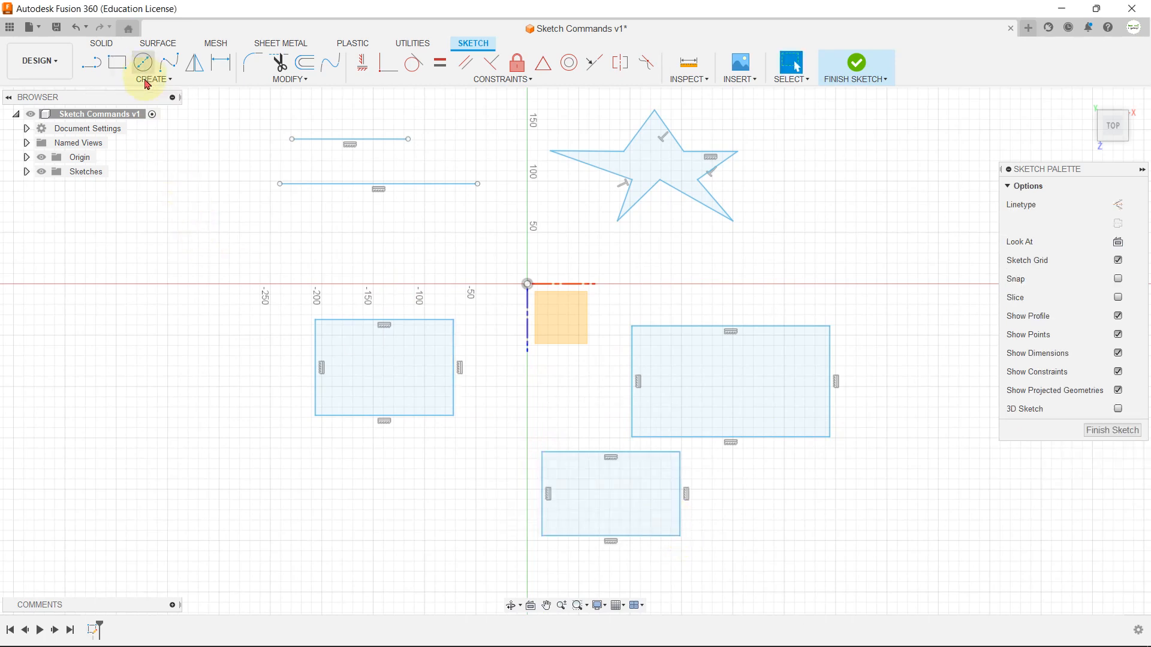
{"action": "left_click", "coordinate": [147, 81]}
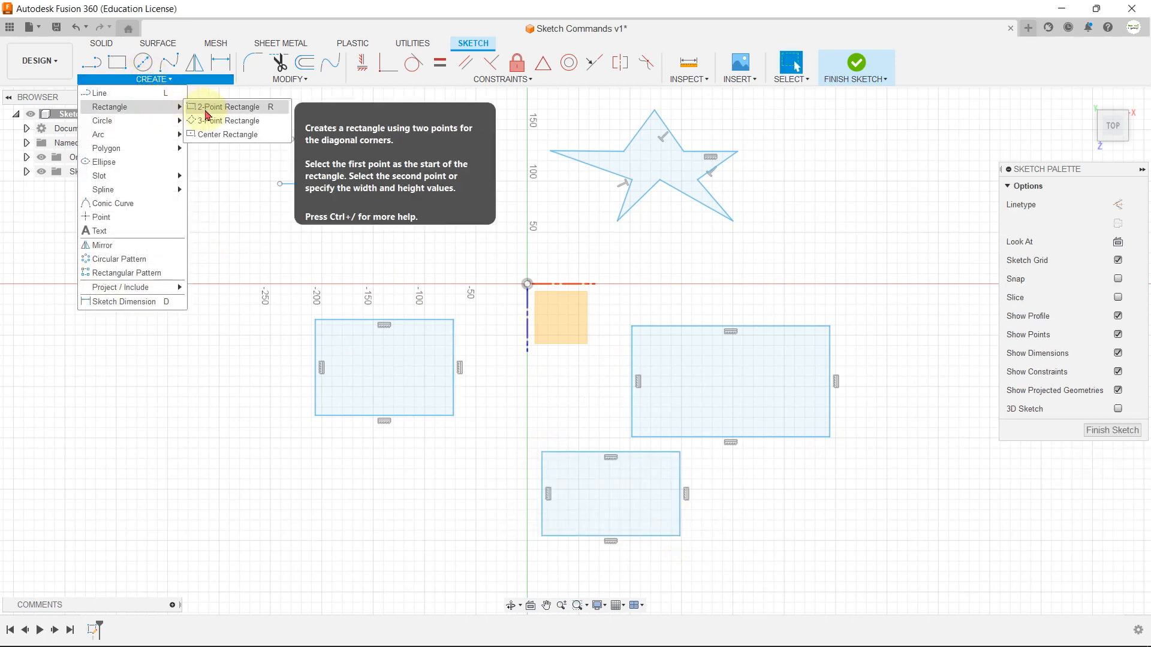
{"action": "left_click", "coordinate": [207, 121]}
{"action": "scroll", "coordinate": [385, 148], "scroll_direction": "down", "scroll_amount": 4}
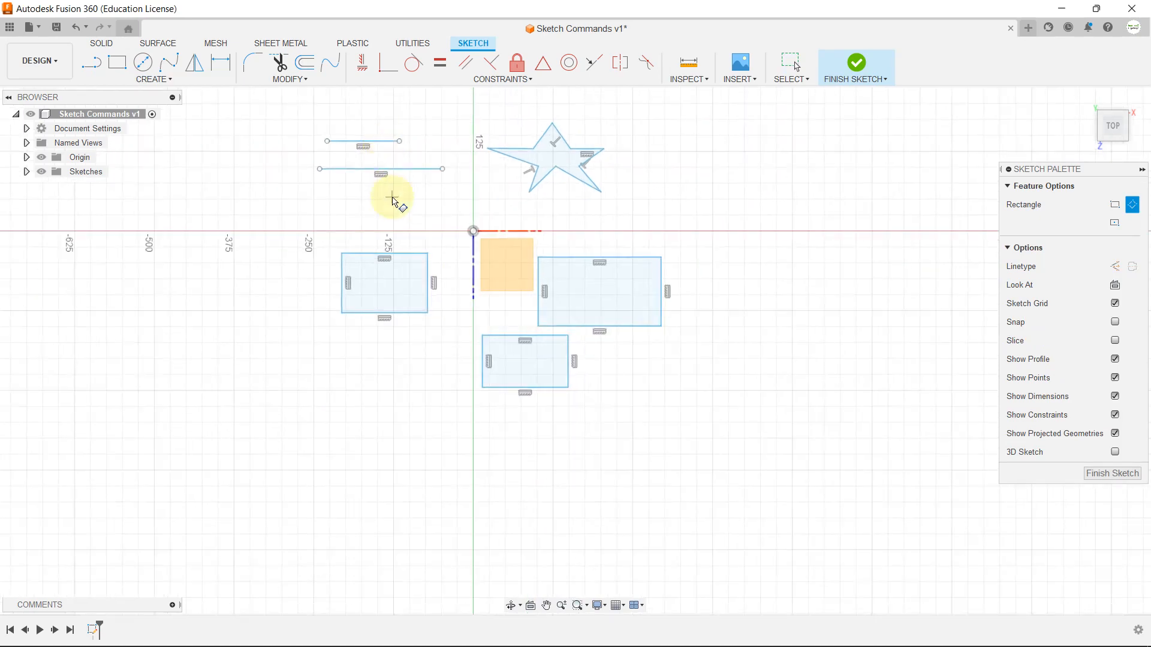
{"action": "key", "text": "Escape"}
- Draw a single slanted line rising to the right, in the empty area right of the rectangles
{"action": "left_click", "coordinate": [91, 64]}
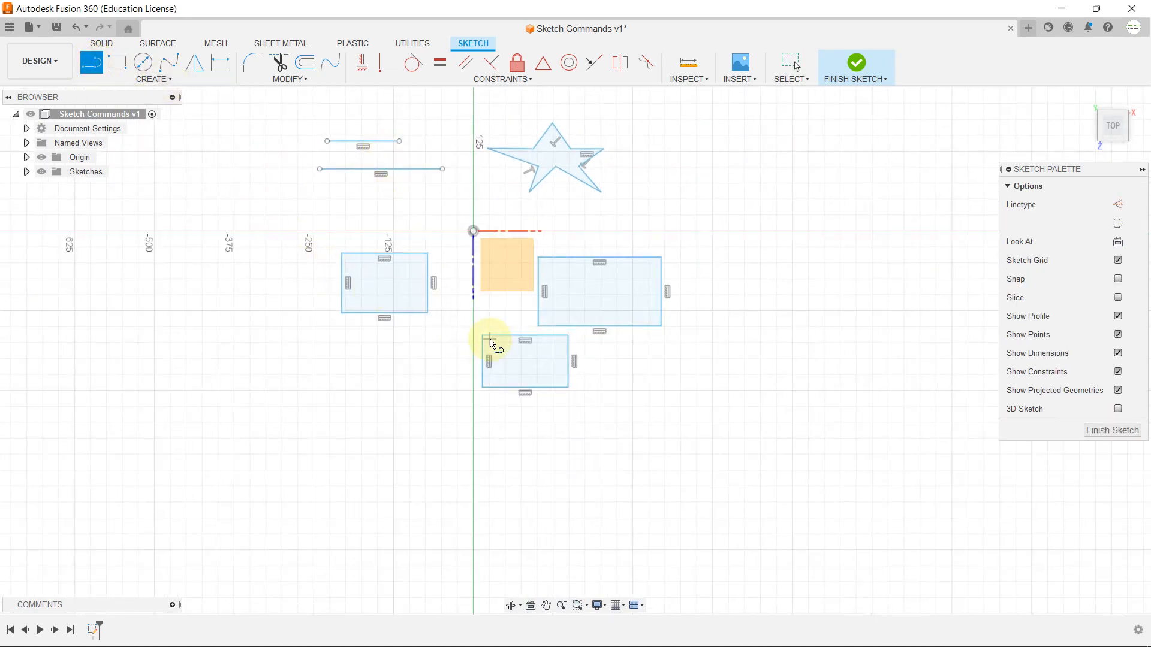
{"action": "left_click", "coordinate": [700, 387]}
{"action": "left_click", "coordinate": [886, 283]}
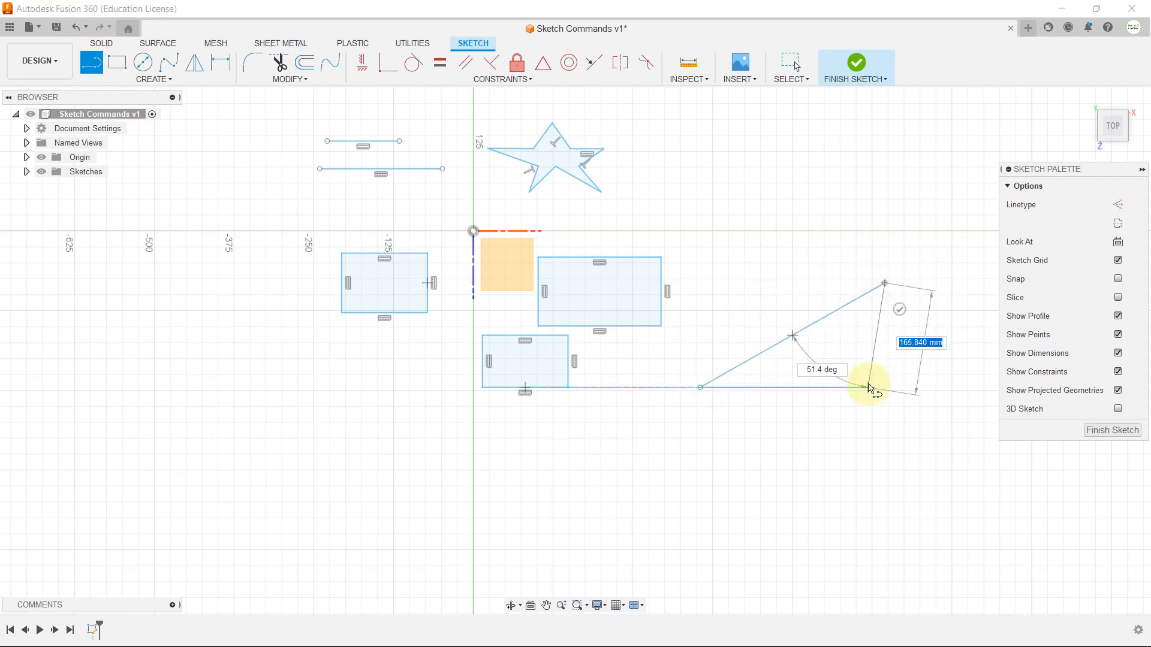
{"action": "key", "text": "Escape"}
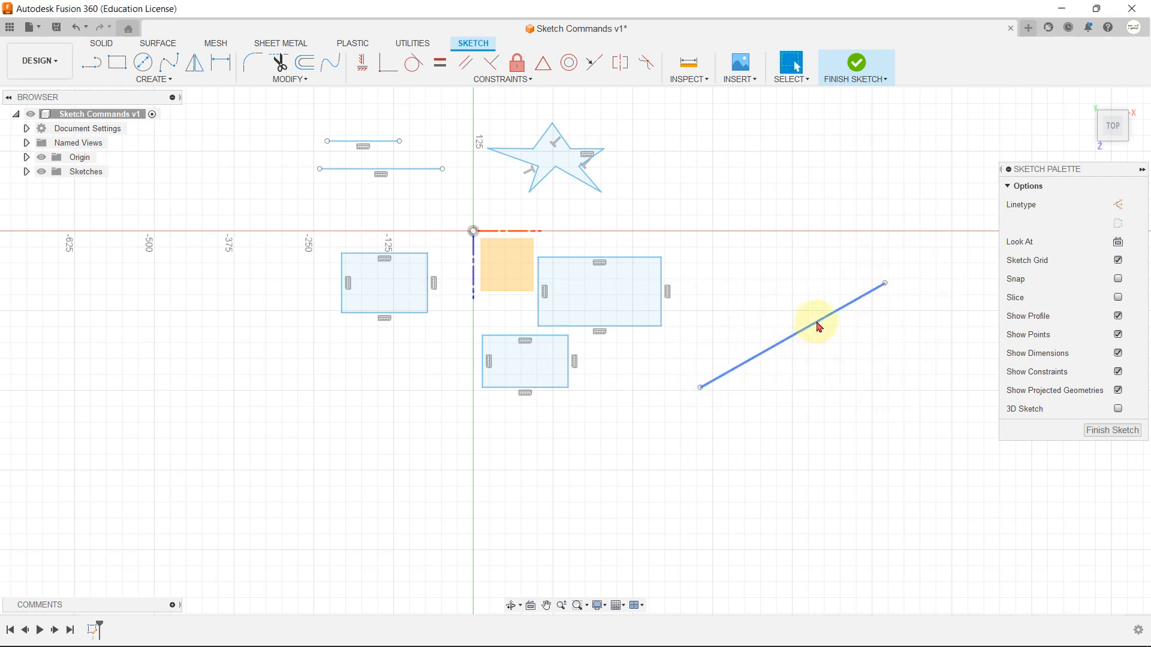
- Draw a 3-Point Rectangle using the slanted line's two endpoints as its first edge and extending to its lower right
{"action": "left_click", "coordinate": [170, 79]}
{"action": "mouse_move", "coordinate": [183, 111]}
{"action": "left_click", "coordinate": [228, 120]}
{"action": "left_click", "coordinate": [700, 390]}
{"action": "left_click", "coordinate": [885, 283]}
{"action": "left_click", "coordinate": [916, 386]}
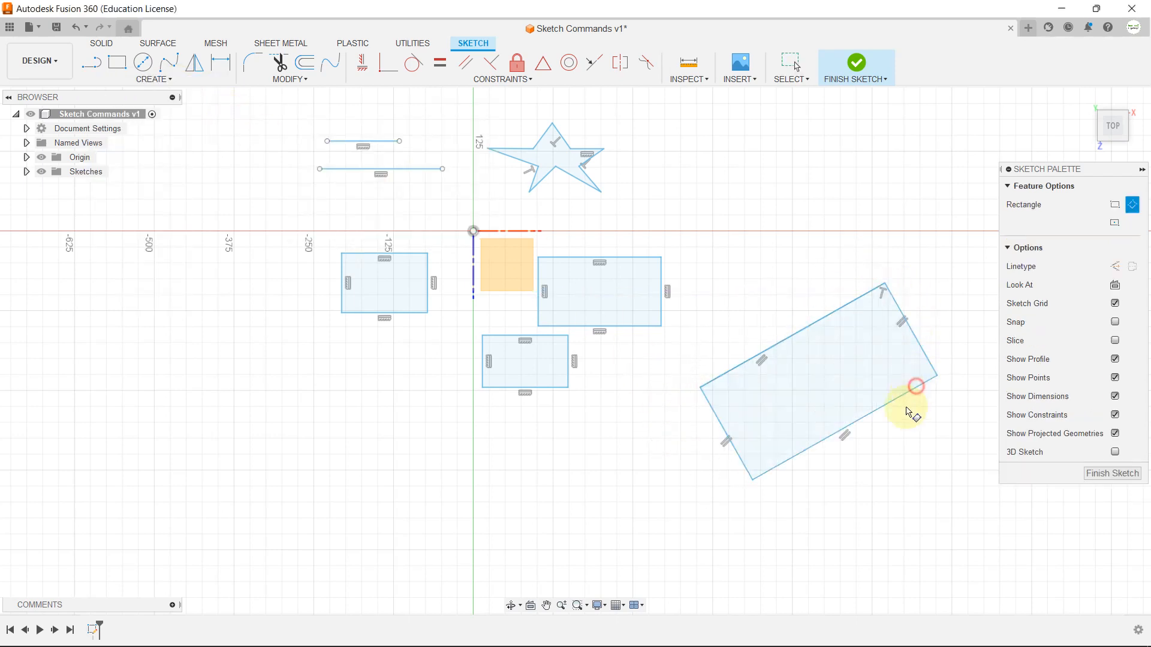
- Draw a single line sloping down to the right, in the empty area below and left of the lower-left rectangle
{"action": "left_click", "coordinate": [91, 62]}
{"action": "left_click", "coordinate": [220, 394]}
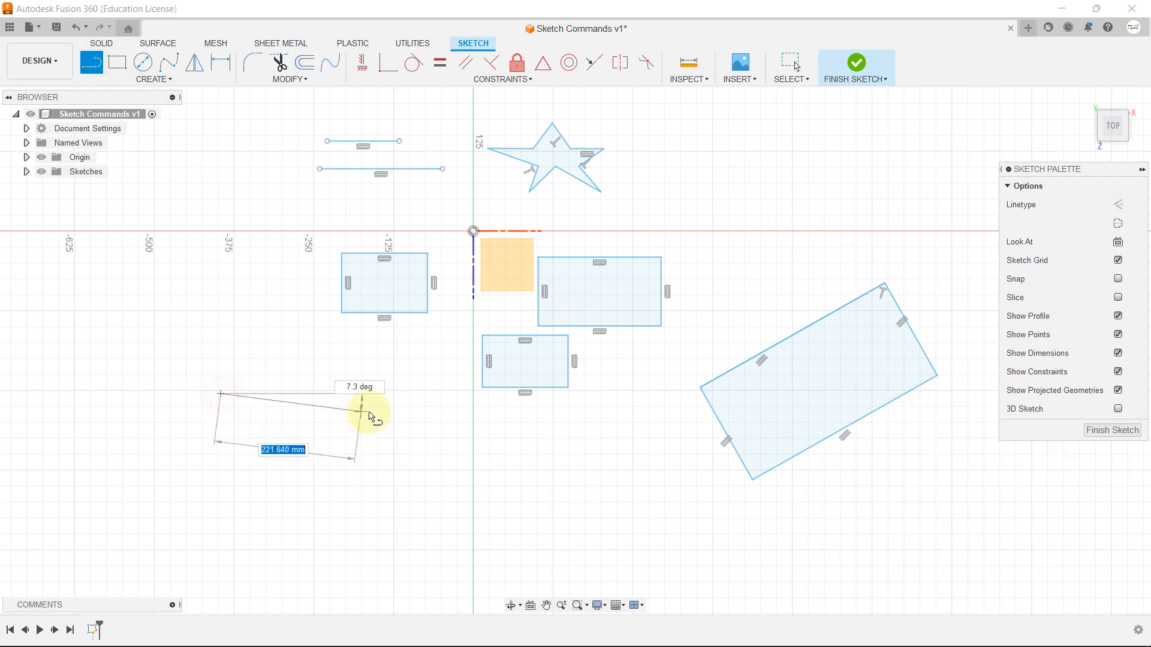
{"action": "left_click", "coordinate": [436, 445]}
{"action": "key", "text": "Escape"}
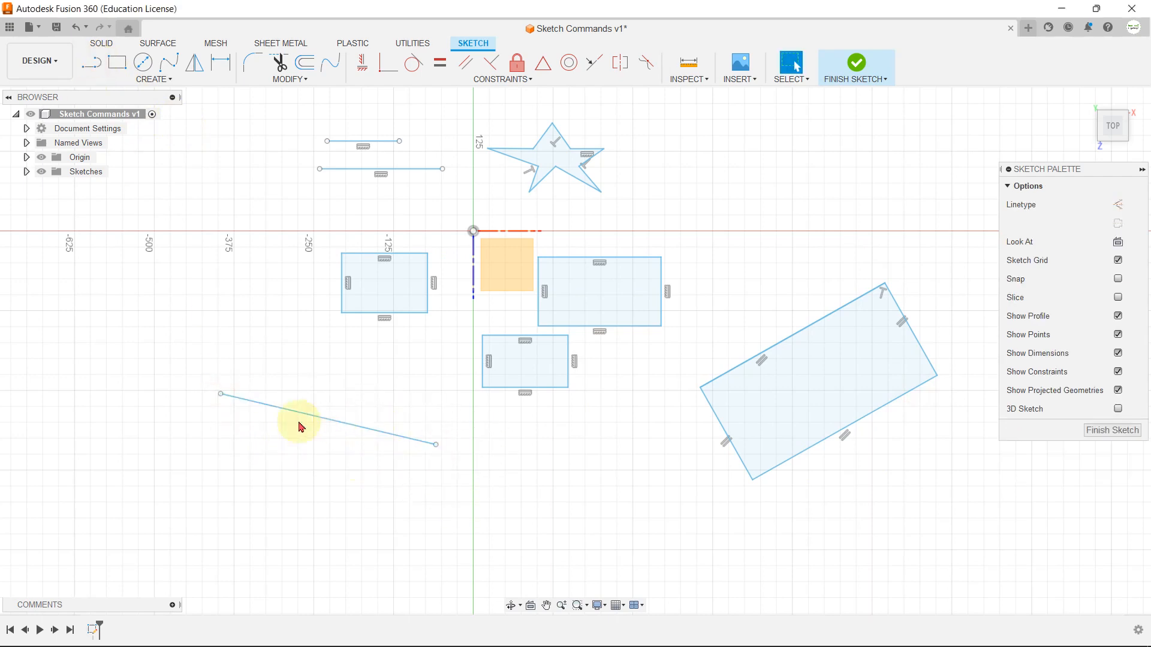
- Draw a 3-Point Rectangle with the new slanted line's two endpoints as its first edge, extending below the line
{"action": "left_click", "coordinate": [170, 80]}
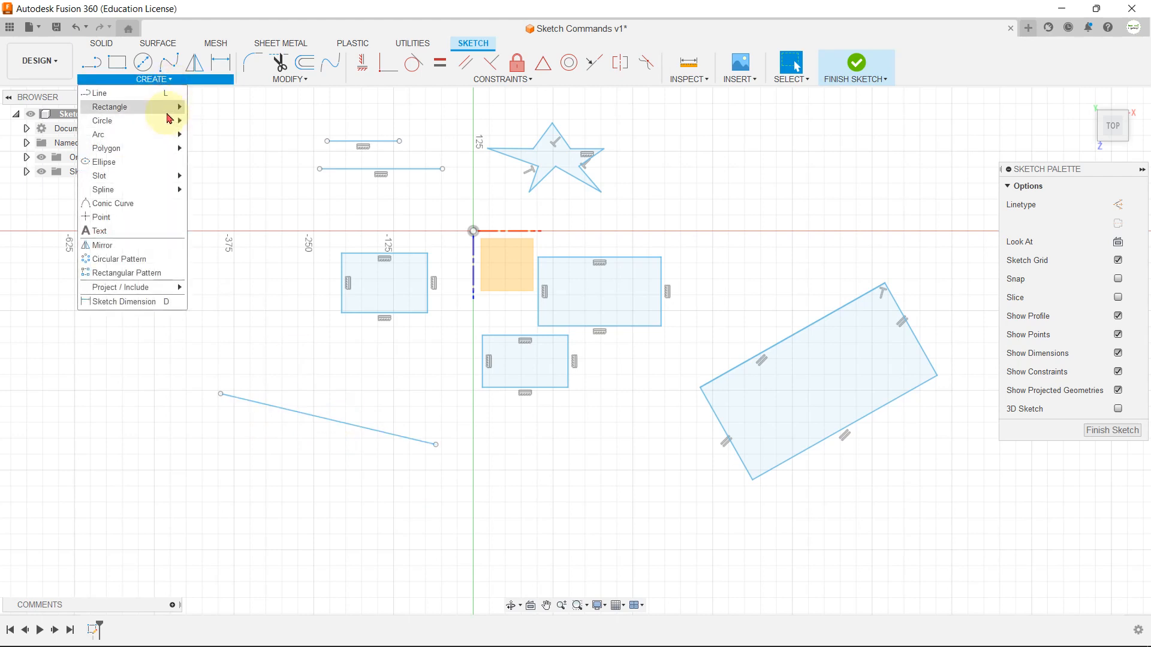
{"action": "mouse_move", "coordinate": [172, 106]}
{"action": "left_click", "coordinate": [240, 127]}
{"action": "left_click", "coordinate": [220, 394]}
{"action": "left_click", "coordinate": [434, 445]}
{"action": "left_click", "coordinate": [364, 546]}
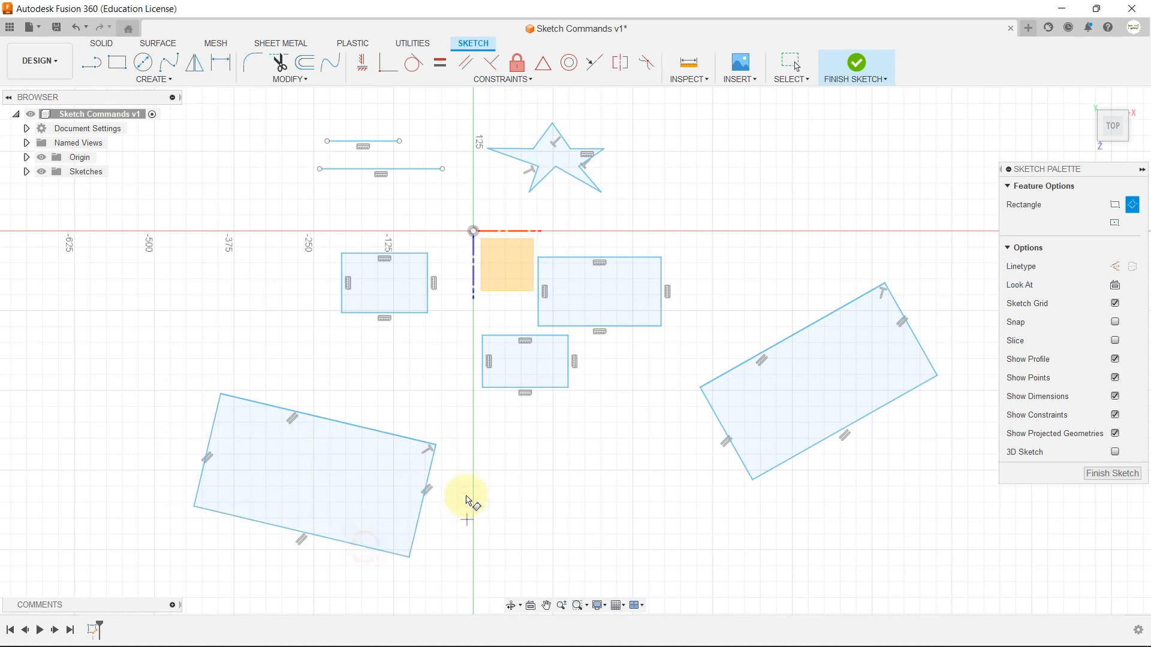
{"action": "key", "text": "Escape"}
- Draw two Center Rectangles to the right of the star, a wide one above and another diagonally below its right end
{"action": "left_click", "coordinate": [171, 78]}
{"action": "mouse_move", "coordinate": [173, 109]}
{"action": "left_click", "coordinate": [228, 134]}
{"action": "scroll", "coordinate": [380, 258], "scroll_direction": "down", "scroll_amount": 3}
{"action": "scroll", "coordinate": [547, 207], "scroll_direction": "up", "scroll_amount": 3}
{"action": "scroll", "coordinate": [547, 207], "scroll_direction": "down", "scroll_amount": 3}
{"action": "scroll", "coordinate": [587, 253], "scroll_direction": "up", "scroll_amount": 2}
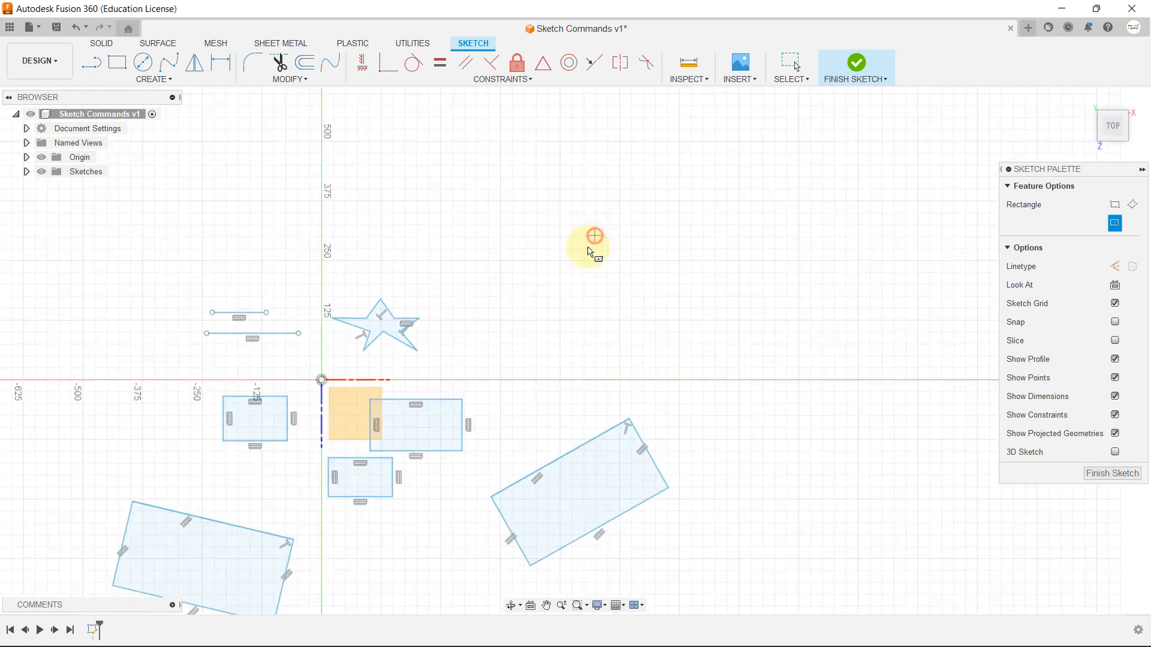
{"action": "left_click", "coordinate": [594, 236]}
{"action": "left_click", "coordinate": [494, 275]}
{"action": "left_click", "coordinate": [695, 341]}
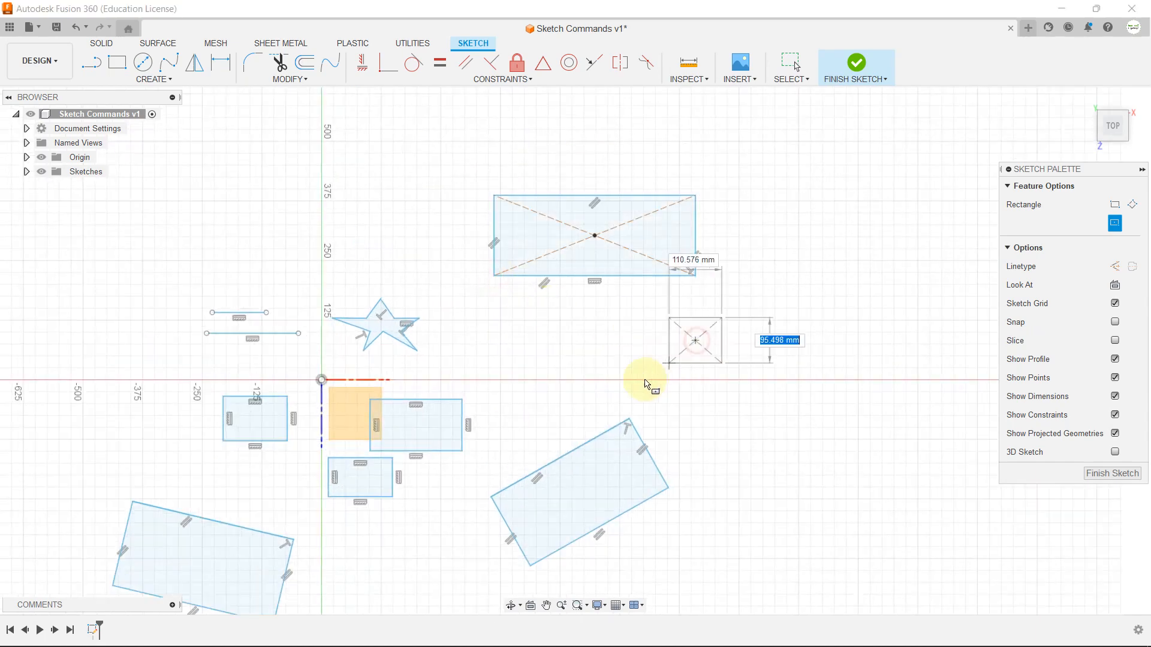
{"action": "left_click", "coordinate": [612, 394]}
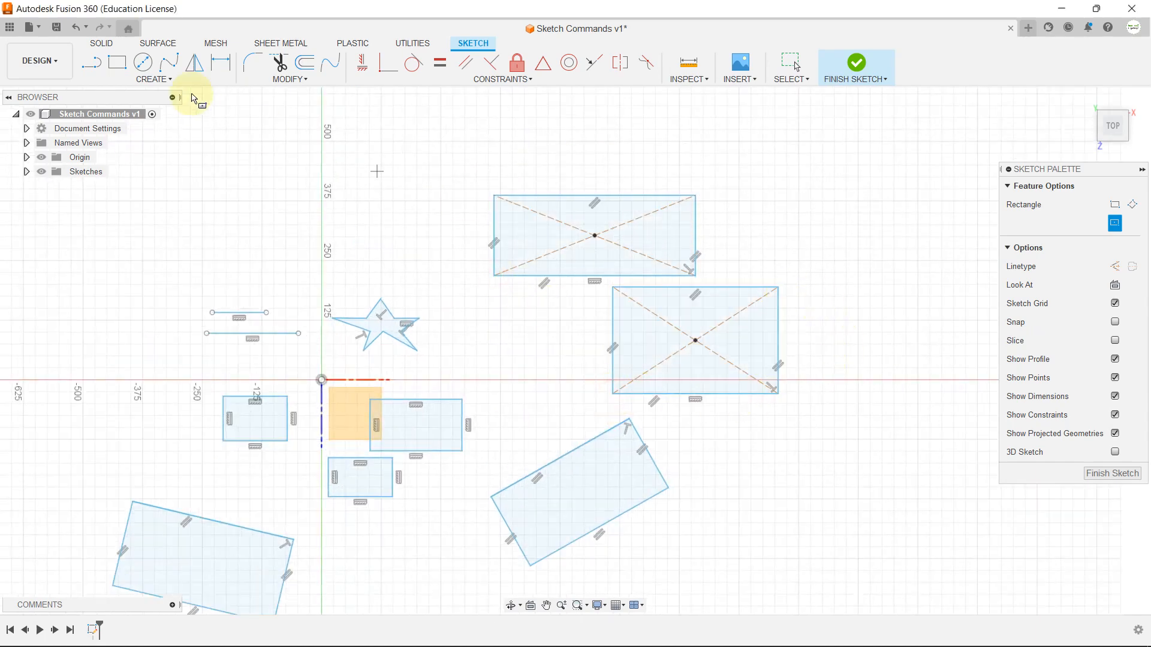
- Draw a third Center Rectangle in the empty area farther right, at about the height of the first center rectangle
{"action": "left_click", "coordinate": [159, 79]}
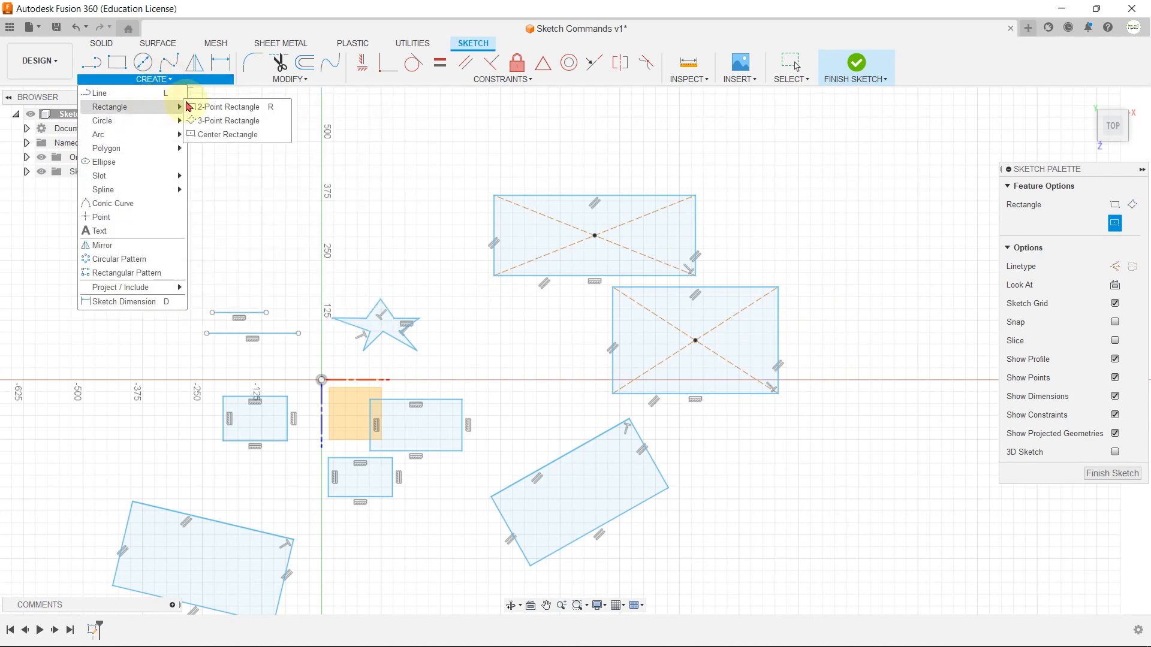
{"action": "left_click", "coordinate": [192, 106]}
{"action": "scroll", "coordinate": [329, 210], "scroll_direction": "down", "scroll_amount": 3}
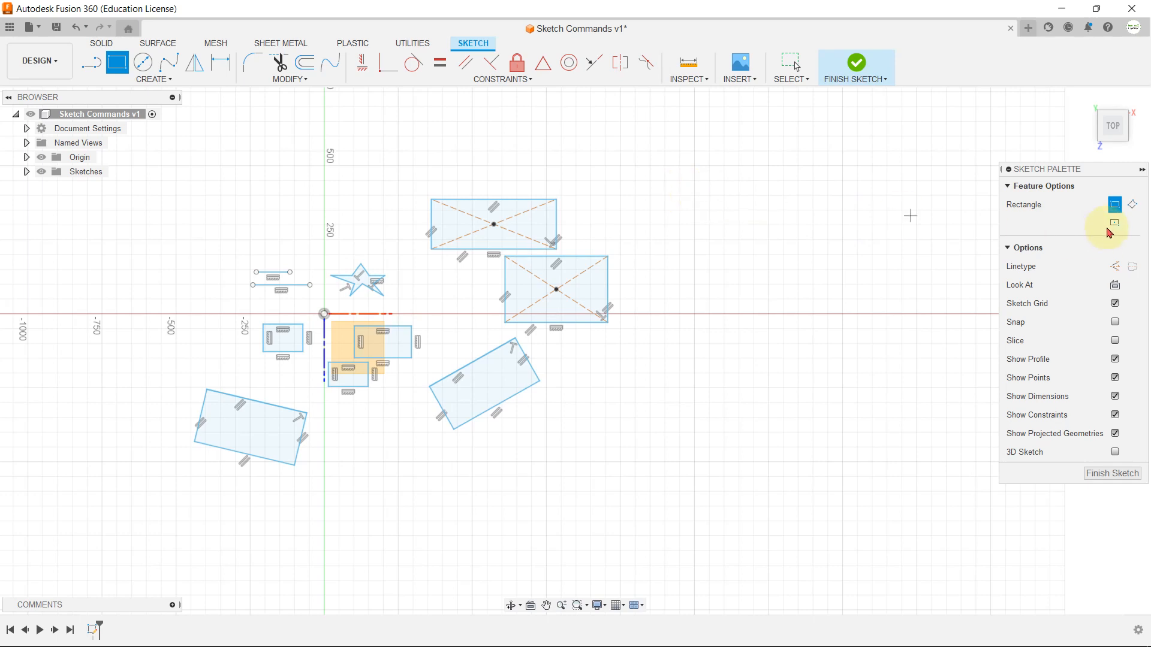
{"action": "left_click", "coordinate": [1113, 226]}
{"action": "left_click", "coordinate": [789, 199]}
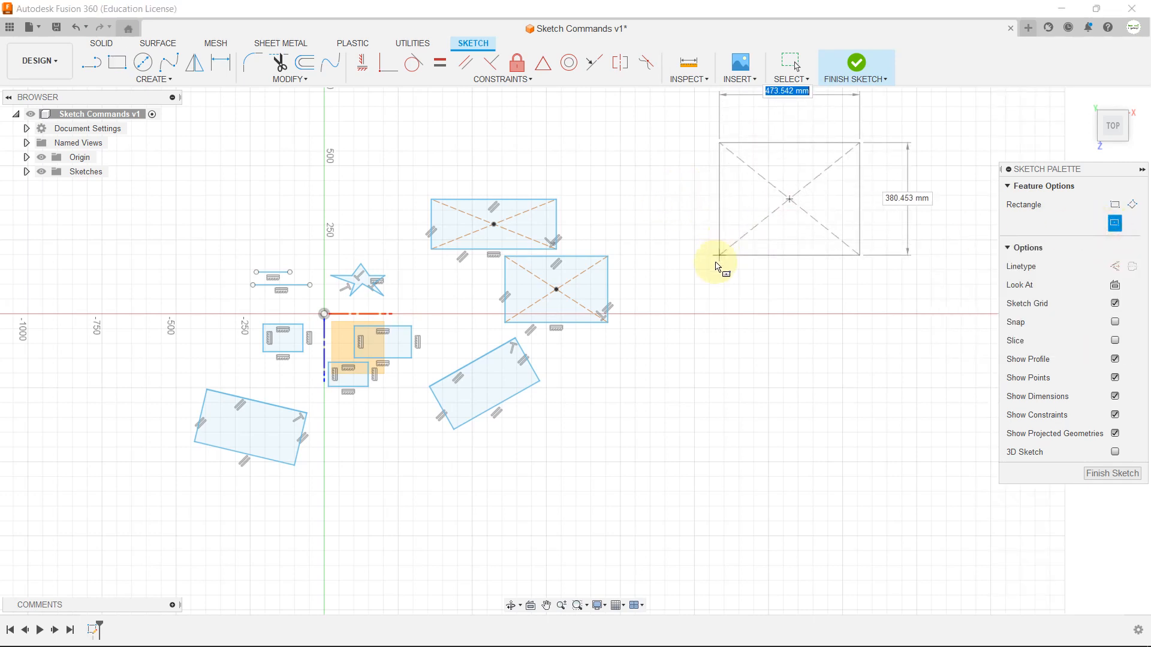
{"action": "left_click", "coordinate": [716, 243]}
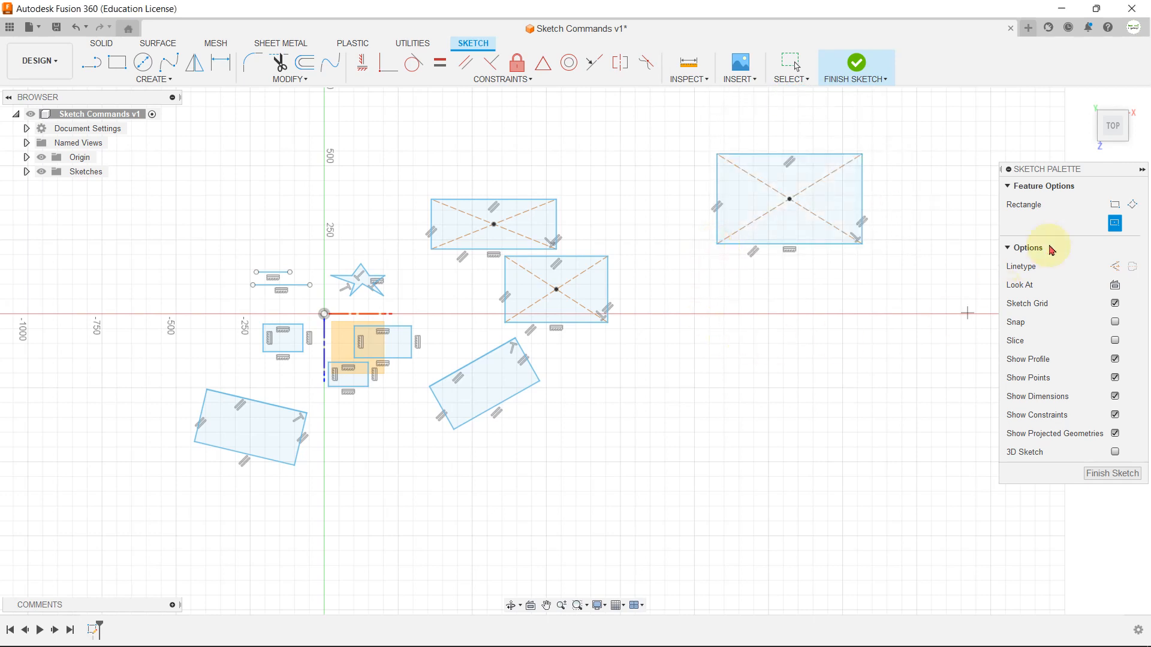
- Draw a large 2-Point Rectangle directly below the rightmost center rectangle, starting near that rectangle's left edge
{"action": "left_click", "coordinate": [1113, 205]}
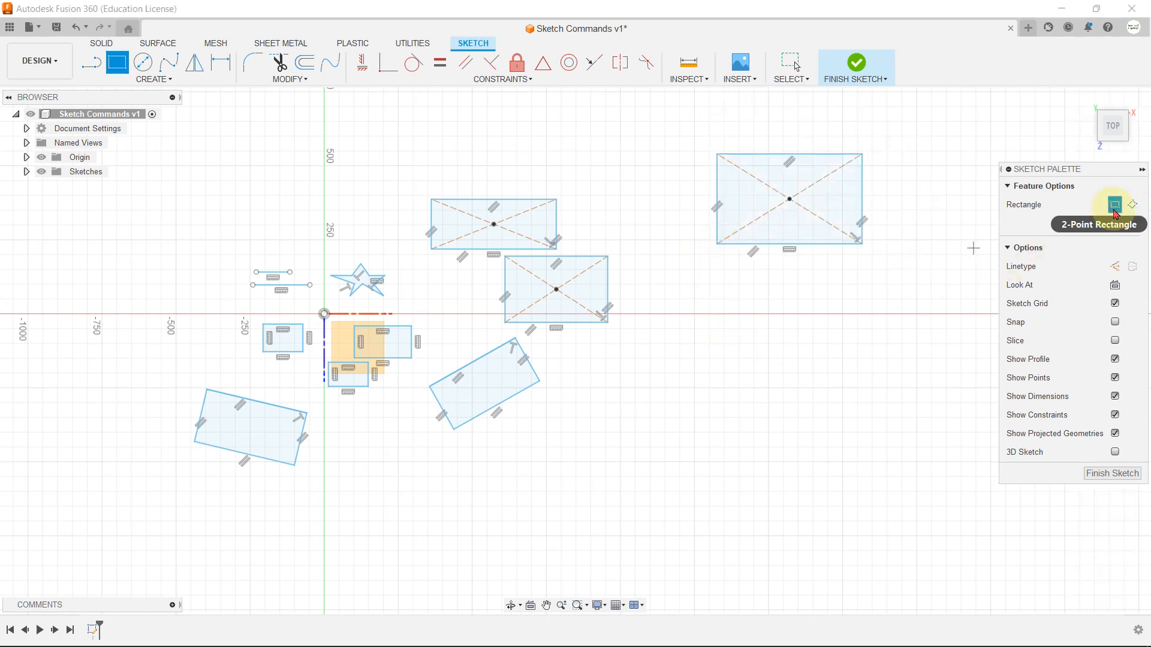
{"action": "left_click", "coordinate": [717, 272]}
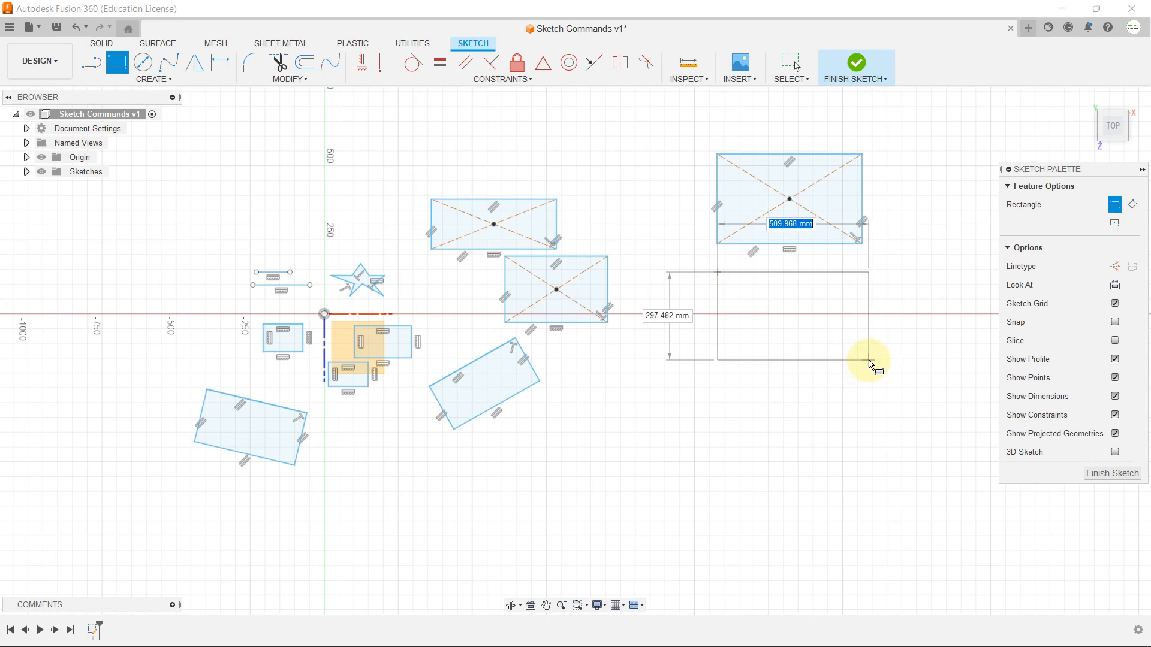
{"action": "left_click", "coordinate": [901, 389]}
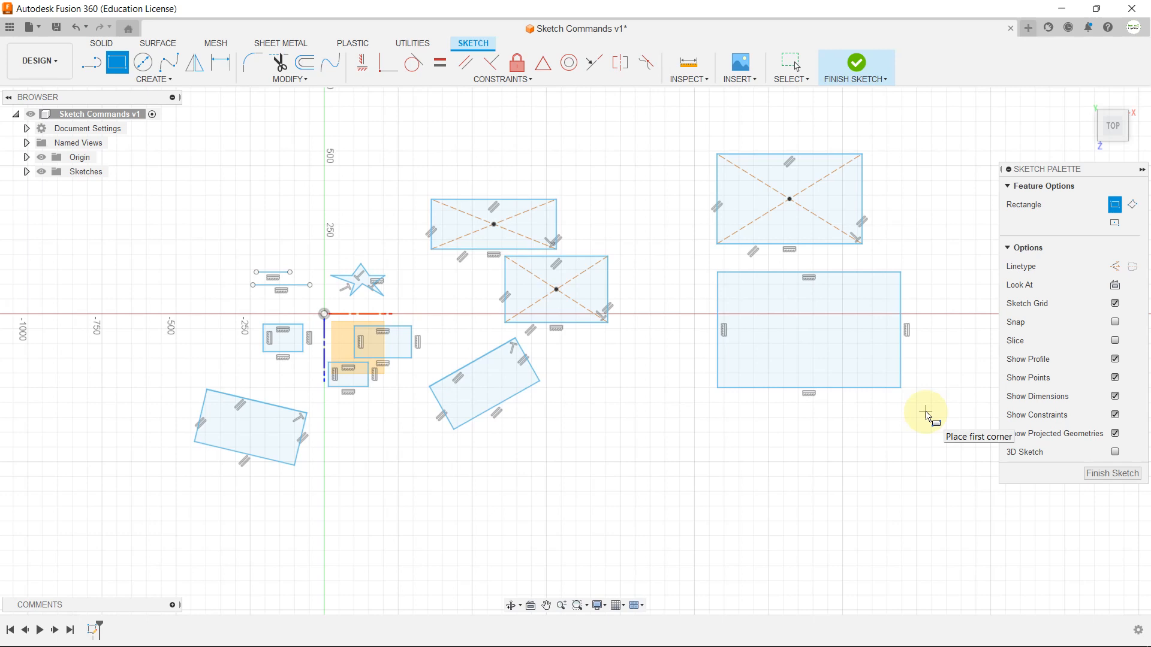
{"action": "key", "text": "Escape"}
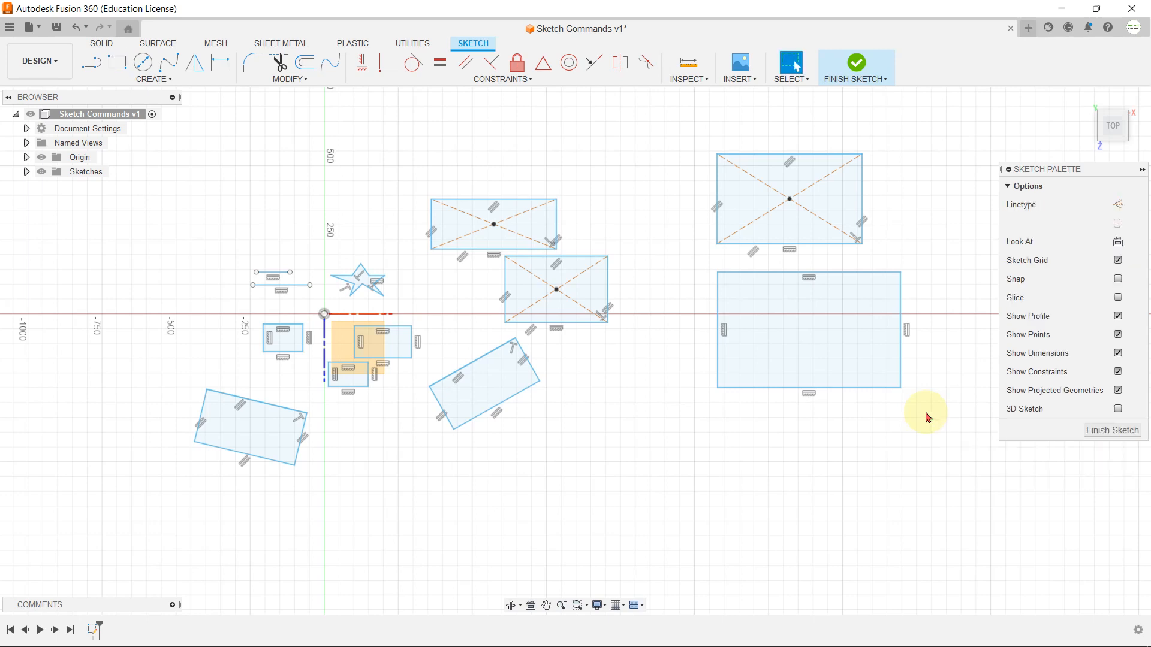
- Draw two Center Diameter Circles below the large rightmost rectangle, with the smaller one to the upper right of the first
{"action": "left_click", "coordinate": [170, 80]}
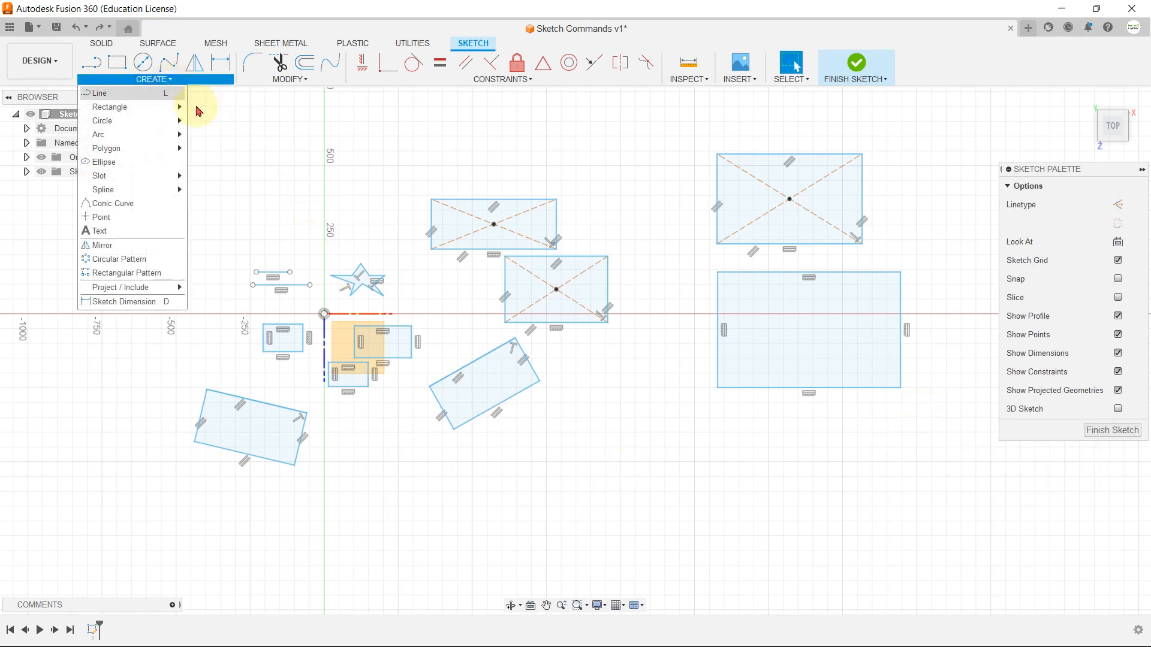
{"action": "mouse_move", "coordinate": [173, 127]}
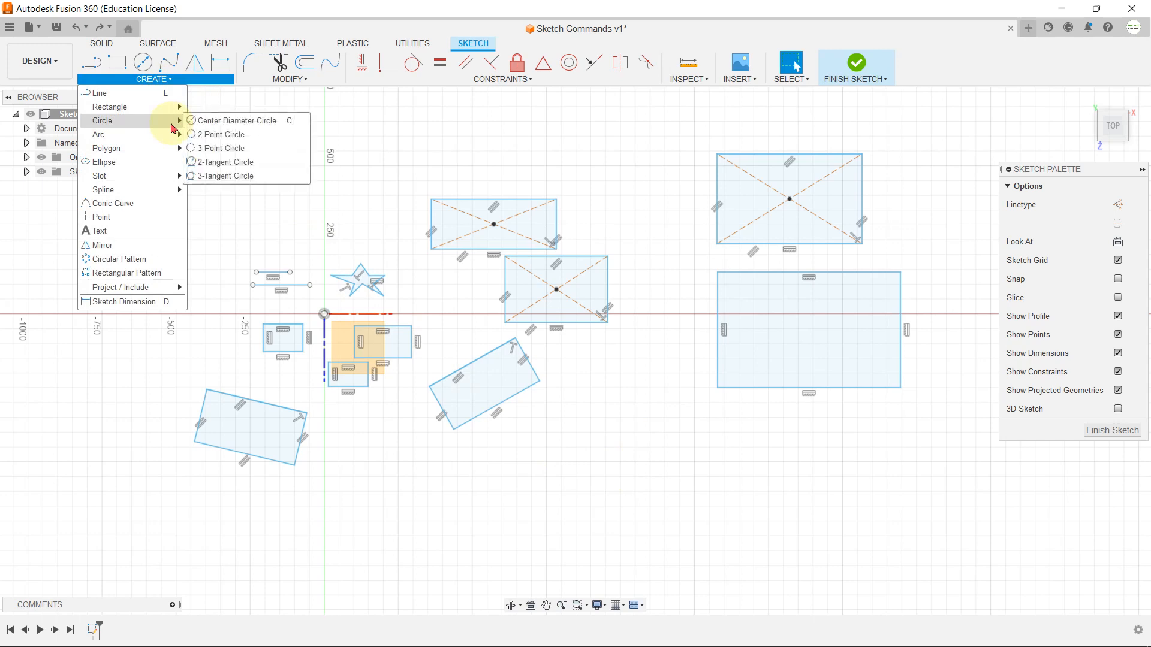
{"action": "left_click", "coordinate": [236, 123]}
{"action": "scroll", "coordinate": [312, 156], "scroll_direction": "down", "scroll_amount": 3}
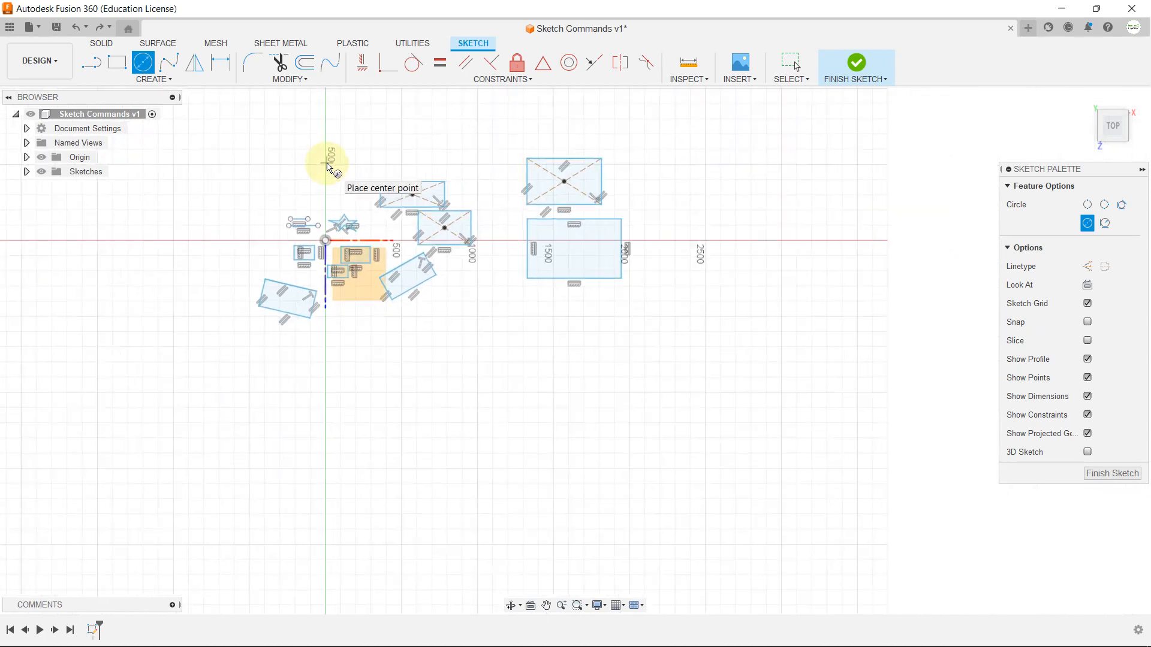
{"action": "scroll", "coordinate": [560, 380], "scroll_direction": "up", "scroll_amount": 2}
{"action": "left_click", "coordinate": [560, 379]}
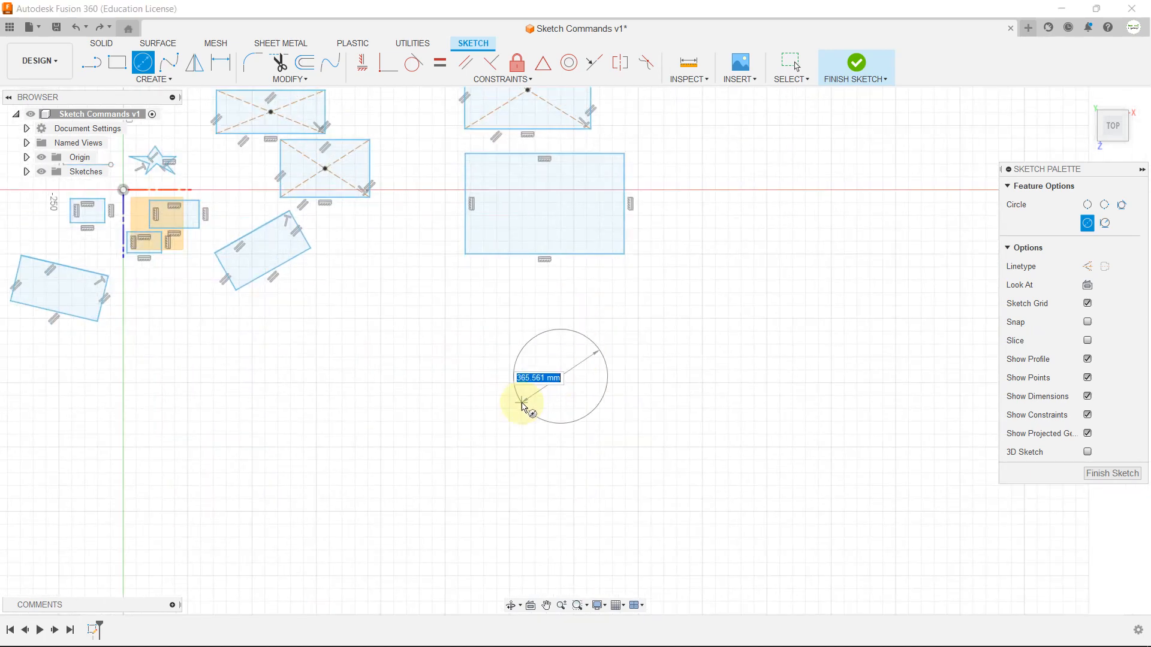
{"action": "scroll", "coordinate": [534, 400], "scroll_direction": "up", "scroll_amount": 3}
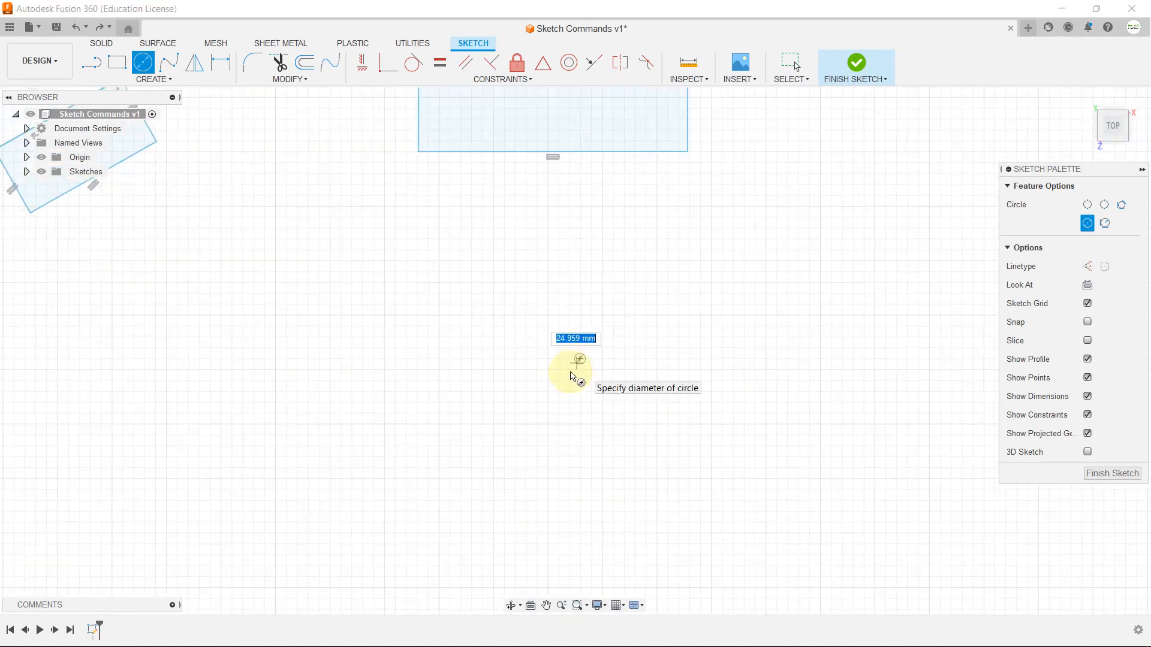
{"action": "left_click", "coordinate": [537, 412]}
{"action": "left_click", "coordinate": [802, 311]}
{"action": "left_click", "coordinate": [761, 347]}
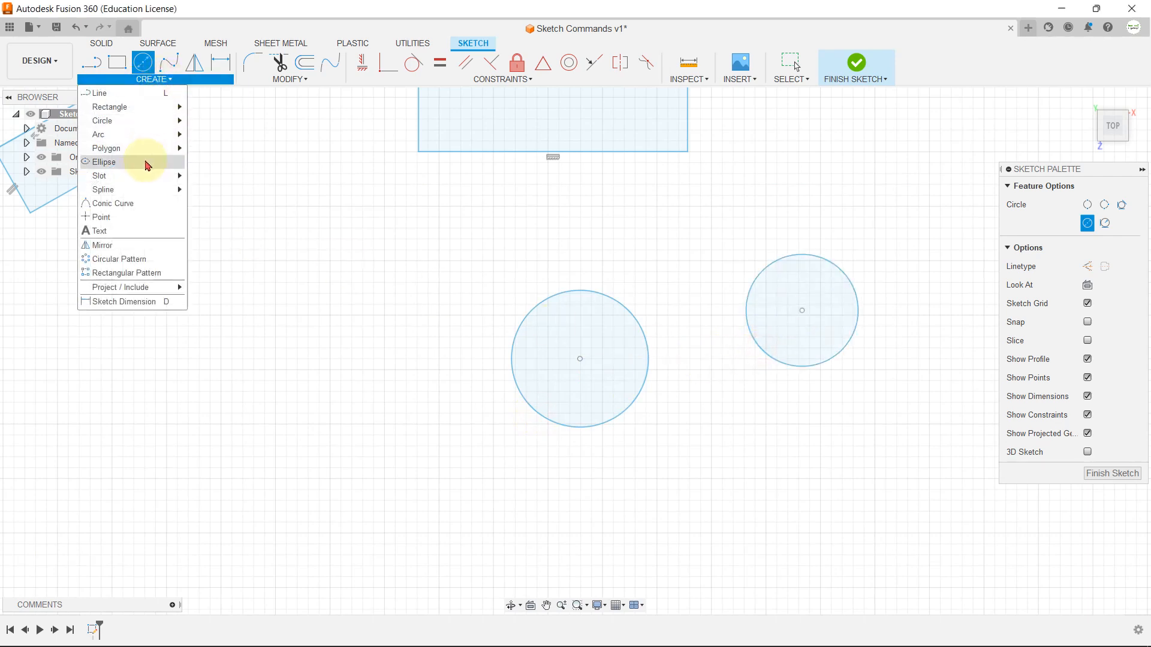
- Draw a slanted line about 543 mm long rising to the right, in the empty area left of the two circles
{"action": "mouse_move", "coordinate": [174, 125]}
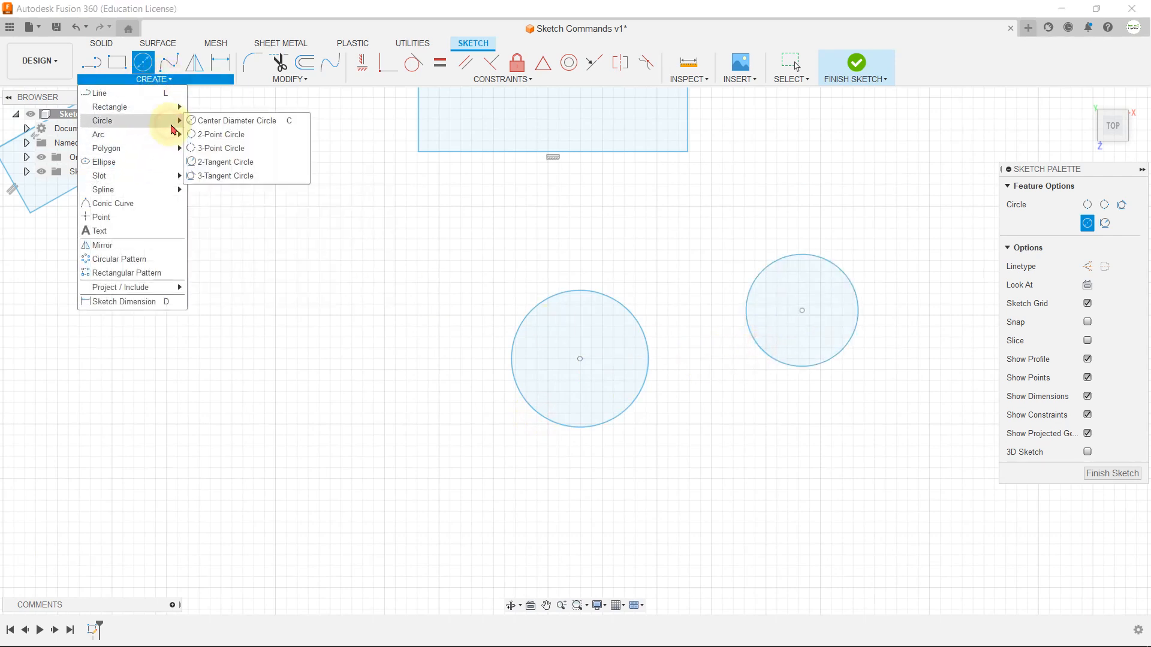
{"action": "left_click", "coordinate": [219, 136]}
{"action": "left_click", "coordinate": [92, 64]}
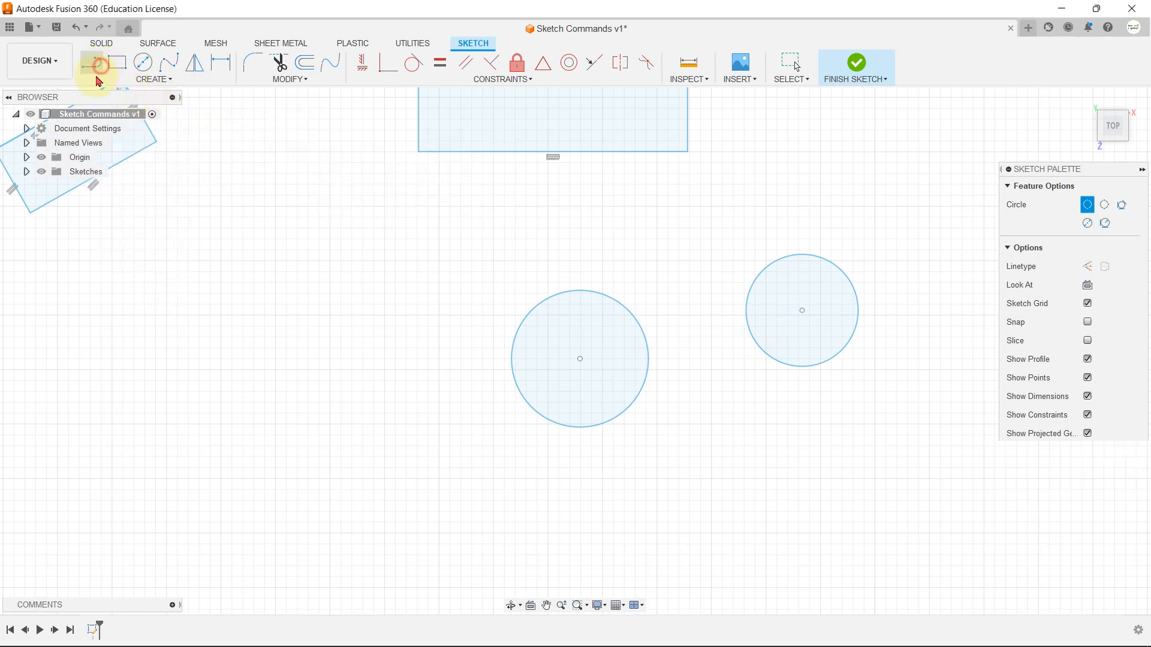
{"action": "left_click", "coordinate": [396, 255]}
{"action": "key", "text": "Escape"}
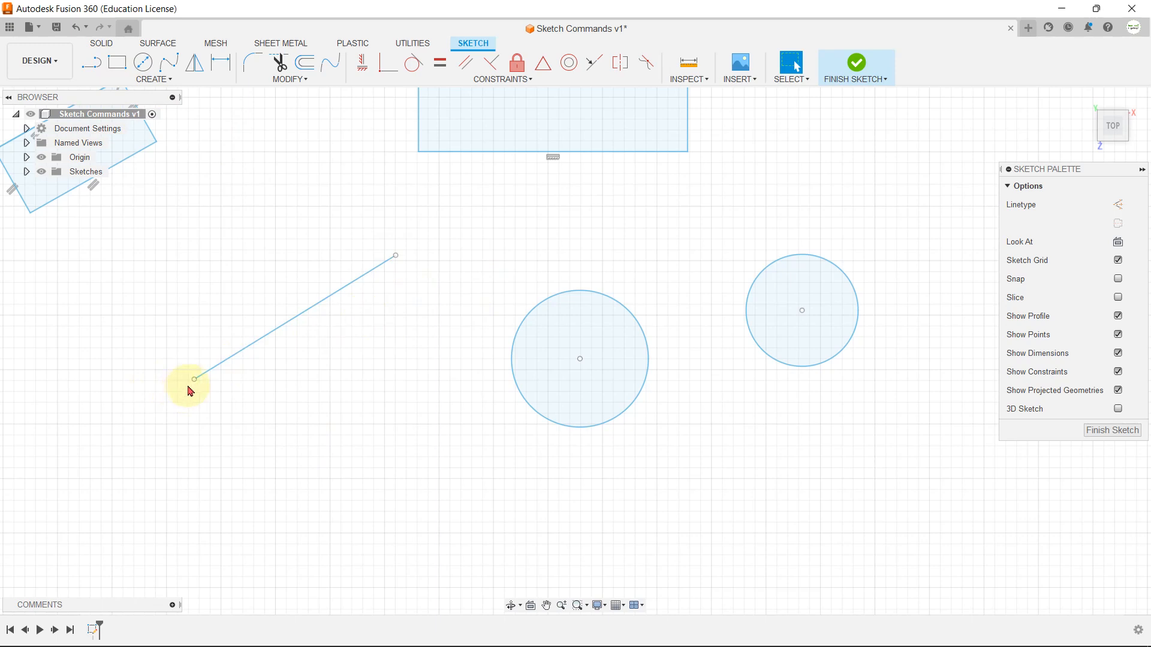
- Draw a 2-Point Circle through the slanted line's two endpoints so that the line forms its diameter
{"action": "left_click", "coordinate": [193, 380]}
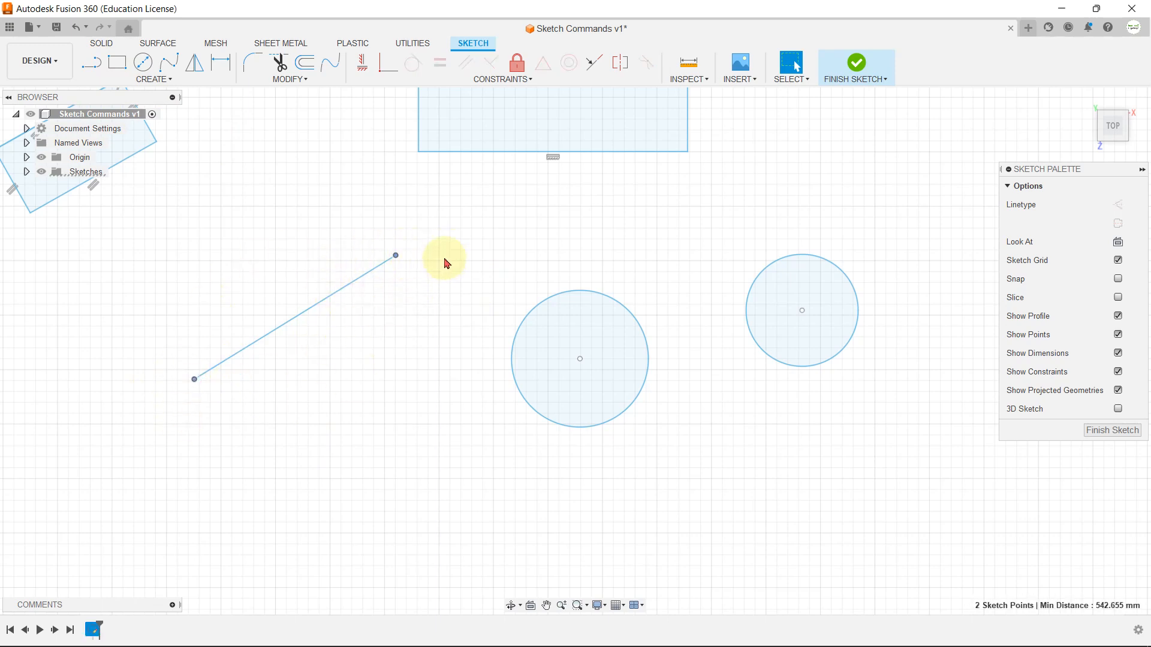
{"action": "left_click", "coordinate": [446, 232]}
{"action": "left_click", "coordinate": [170, 80]}
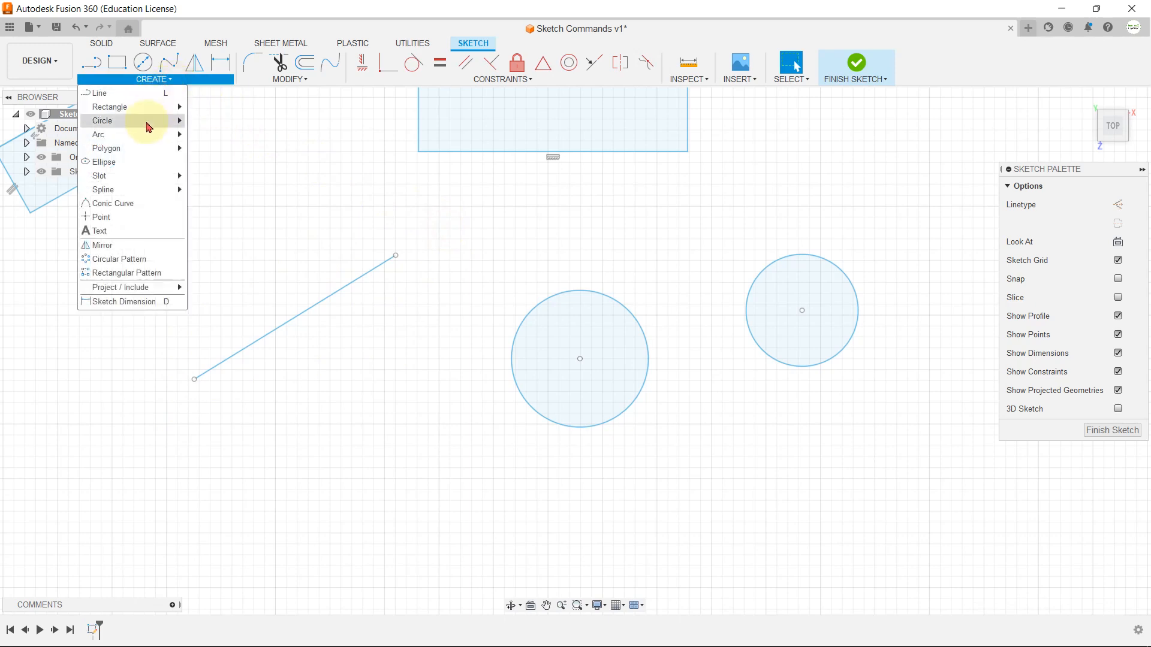
{"action": "left_click", "coordinate": [147, 121]}
{"action": "left_click", "coordinate": [211, 134]}
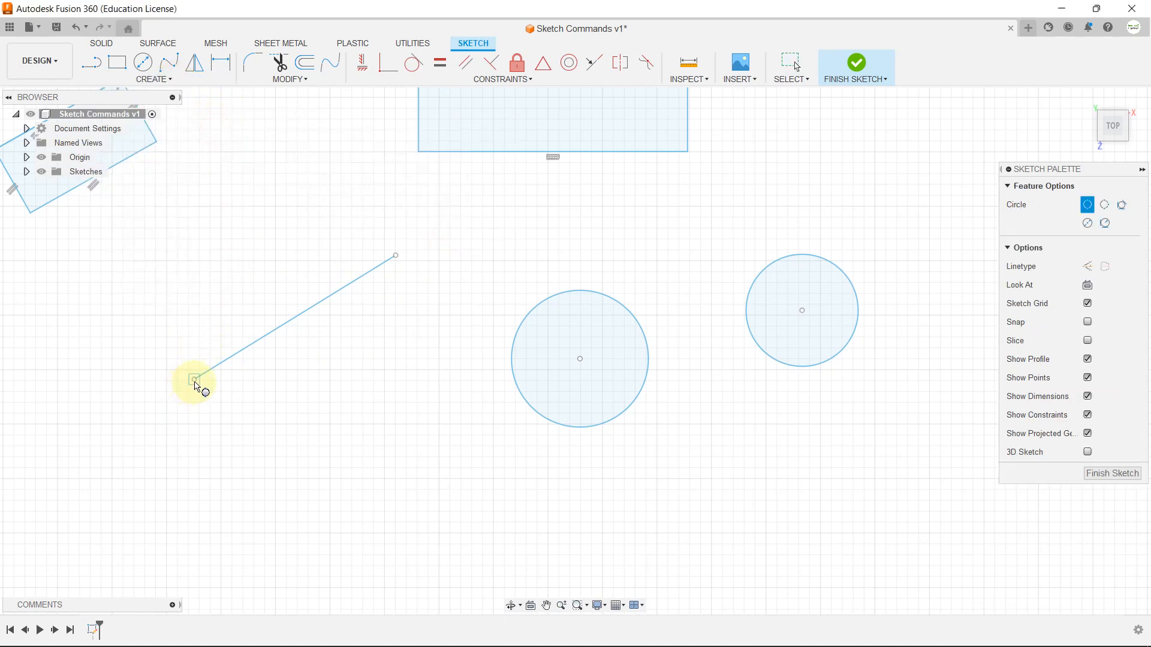
{"action": "left_click", "coordinate": [194, 381]}
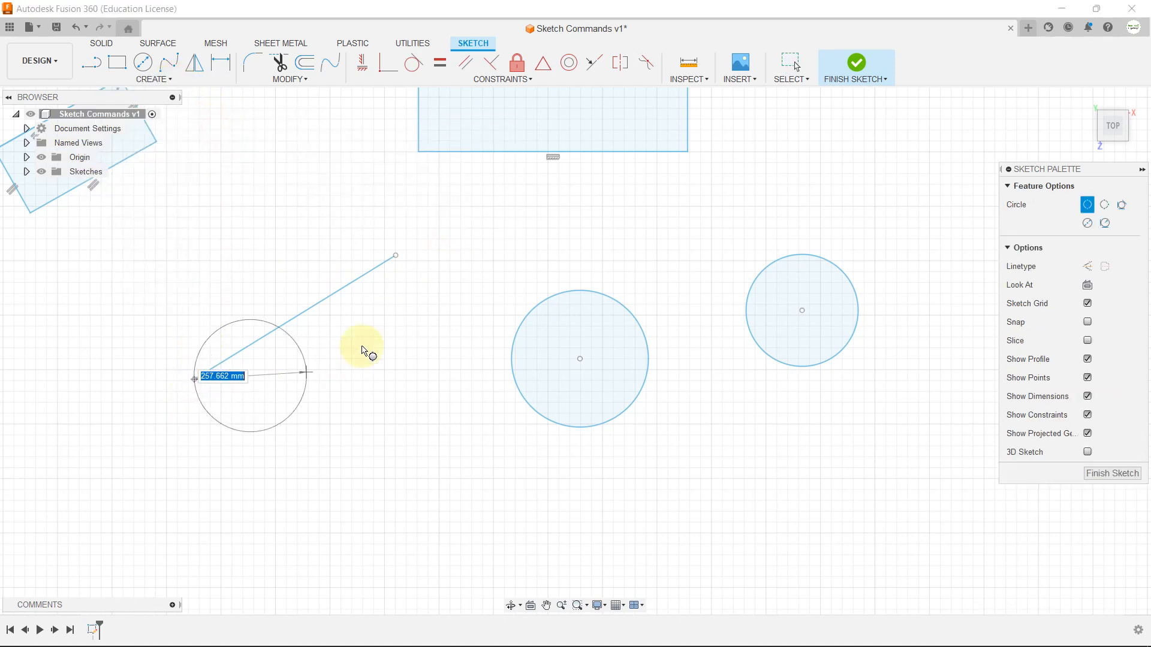
{"action": "left_click", "coordinate": [395, 256]}
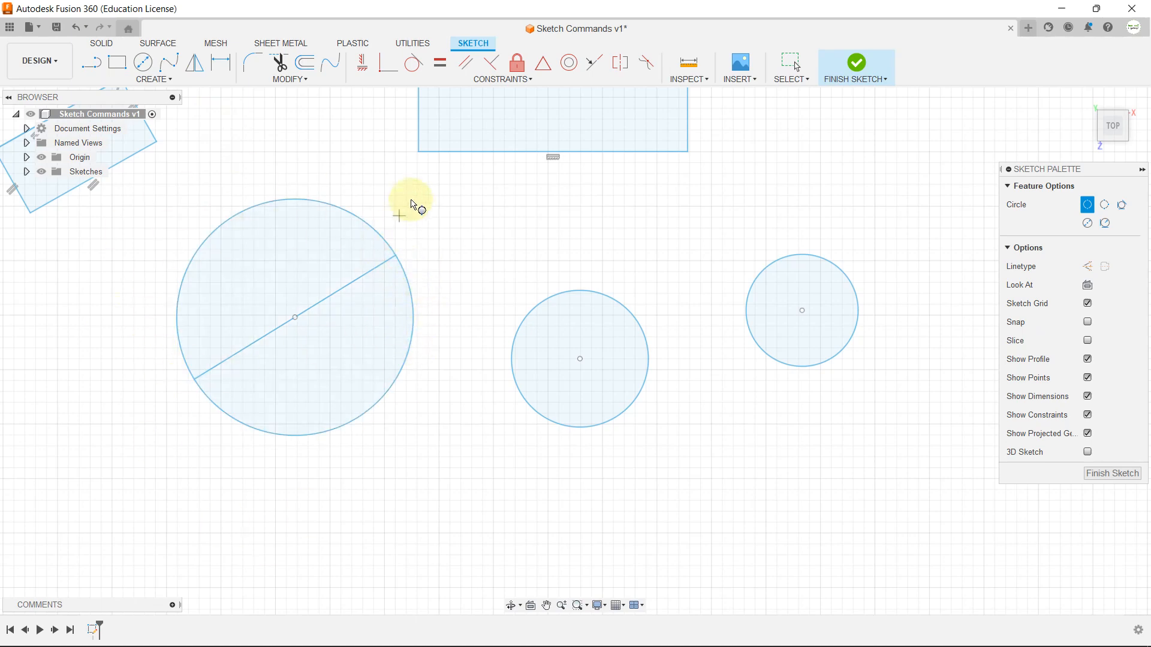
- Draw two connected lines below the circles, one rising to the right and one descending steeply left from its upper end
{"action": "scroll", "coordinate": [411, 204], "scroll_direction": "down", "scroll_amount": 2}
{"action": "left_click", "coordinate": [162, 79]}
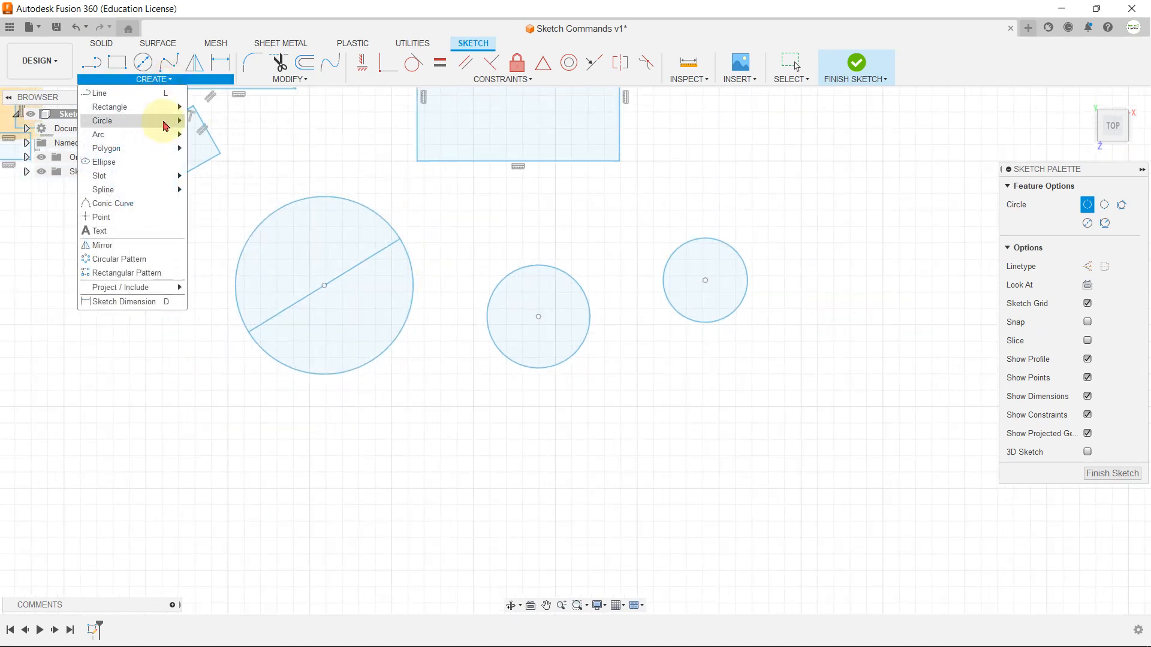
{"action": "mouse_move", "coordinate": [166, 126]}
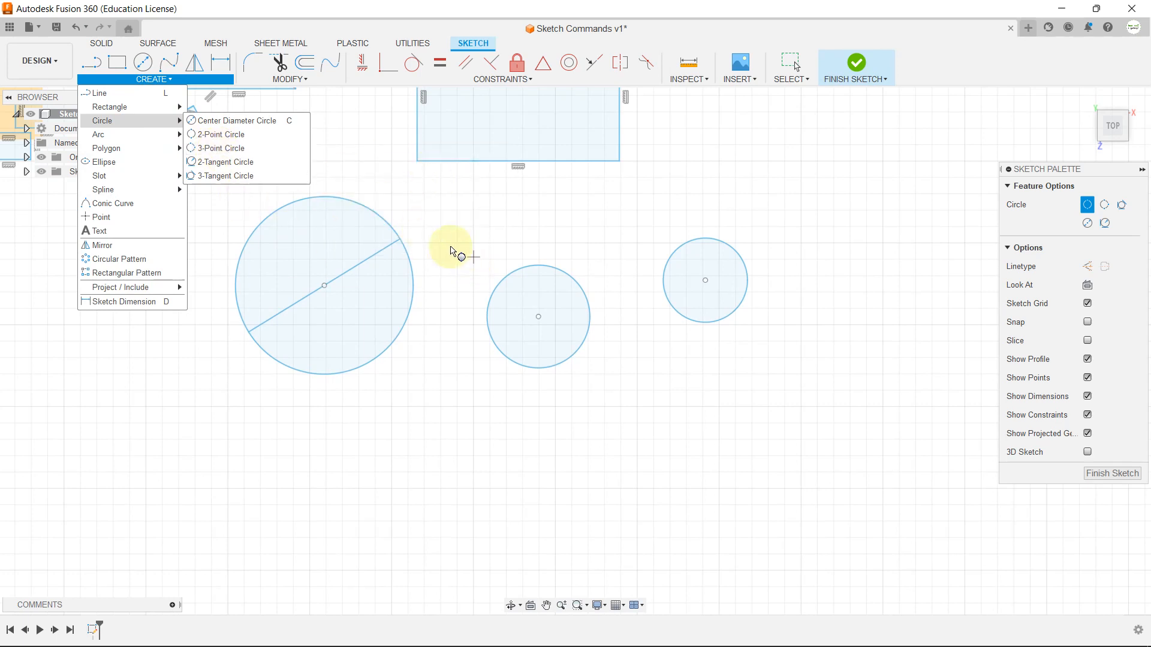
{"action": "left_click", "coordinate": [143, 93]}
{"action": "left_click", "coordinate": [392, 456]}
{"action": "left_click", "coordinate": [650, 398]}
{"action": "left_click", "coordinate": [598, 516]}
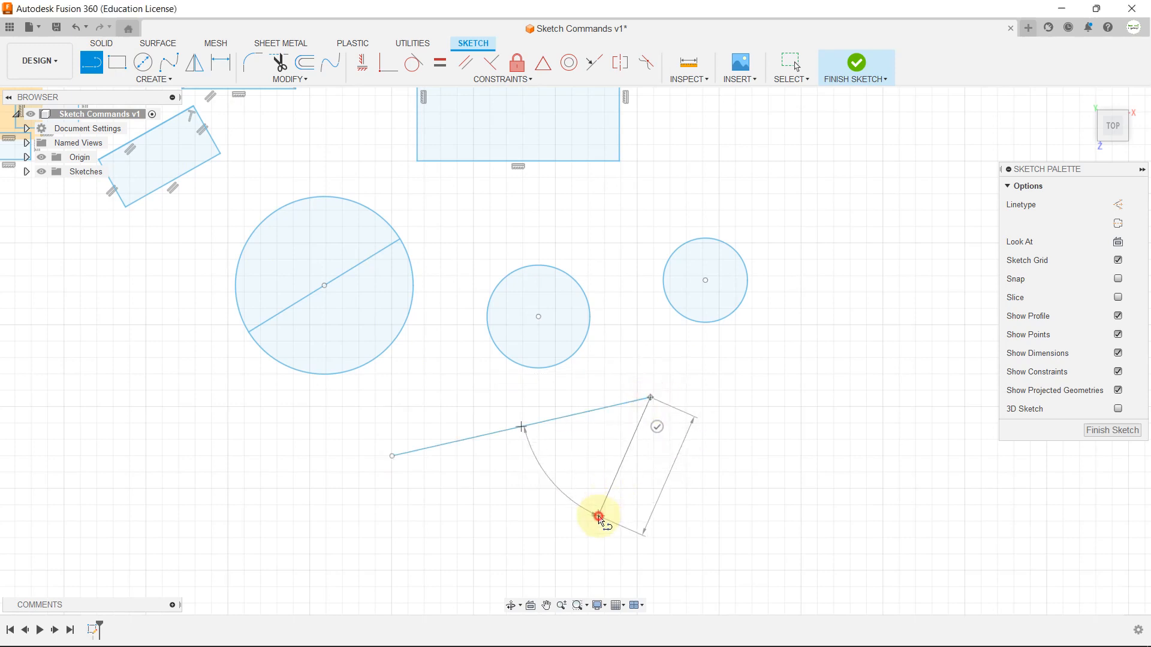
{"action": "key", "text": "Escape"}
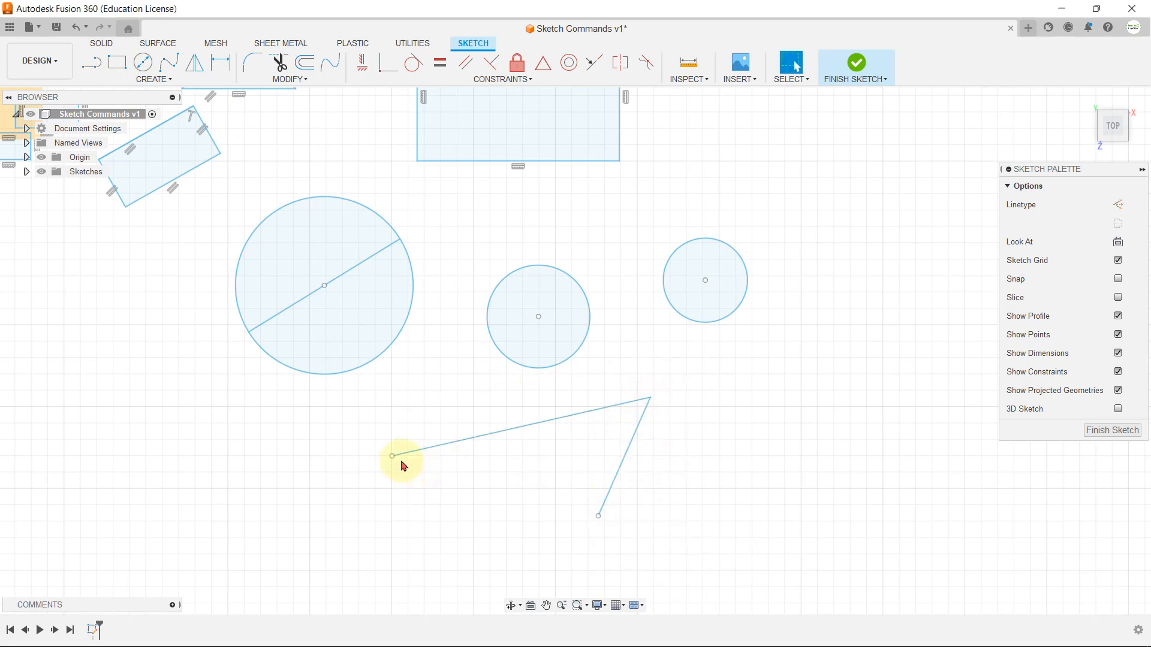
- Draw a 3-Point Circle through the three endpoints of the two connected lines below the circles
{"action": "left_click", "coordinate": [650, 398]}
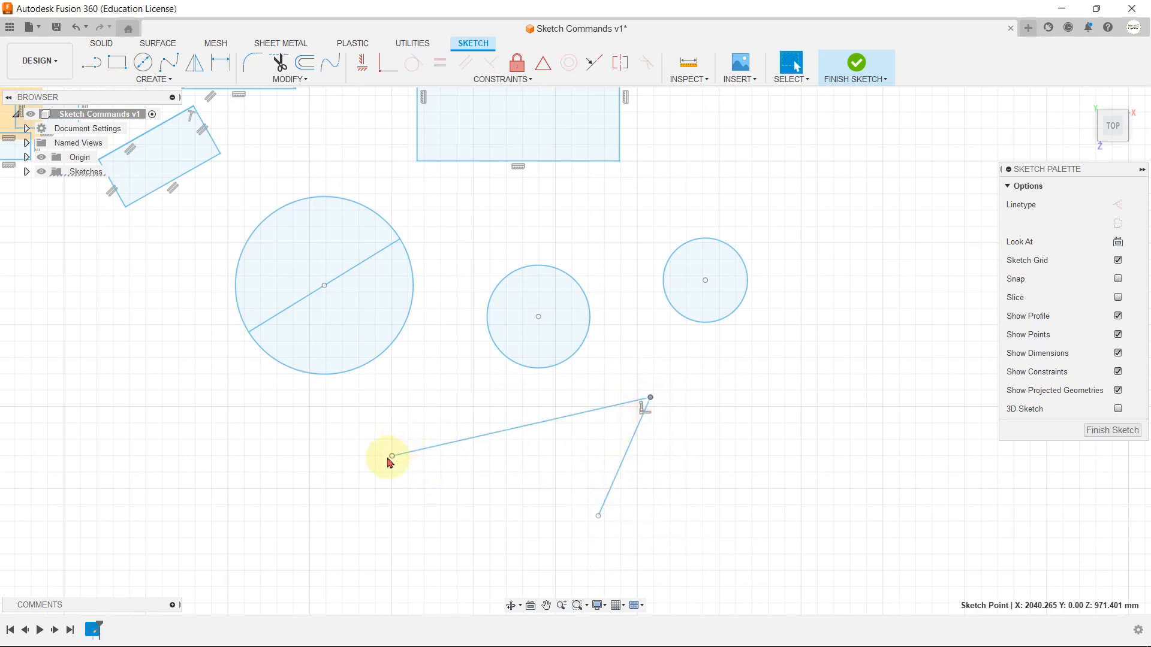
{"action": "left_click", "coordinate": [159, 78]}
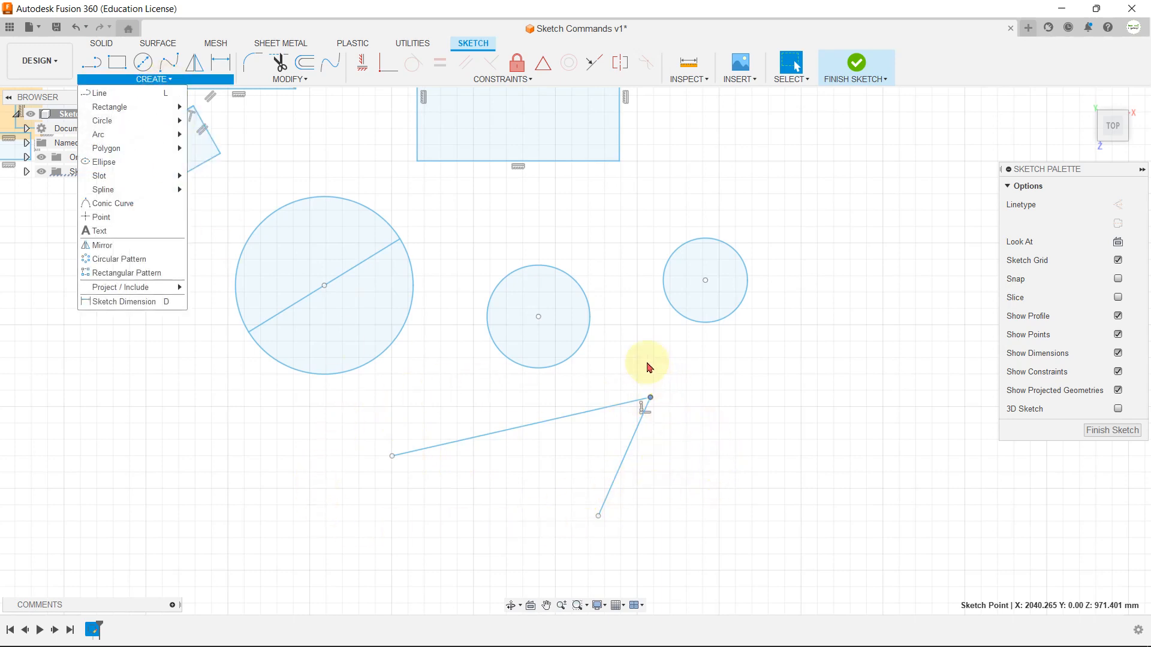
{"action": "mouse_move", "coordinate": [144, 121]}
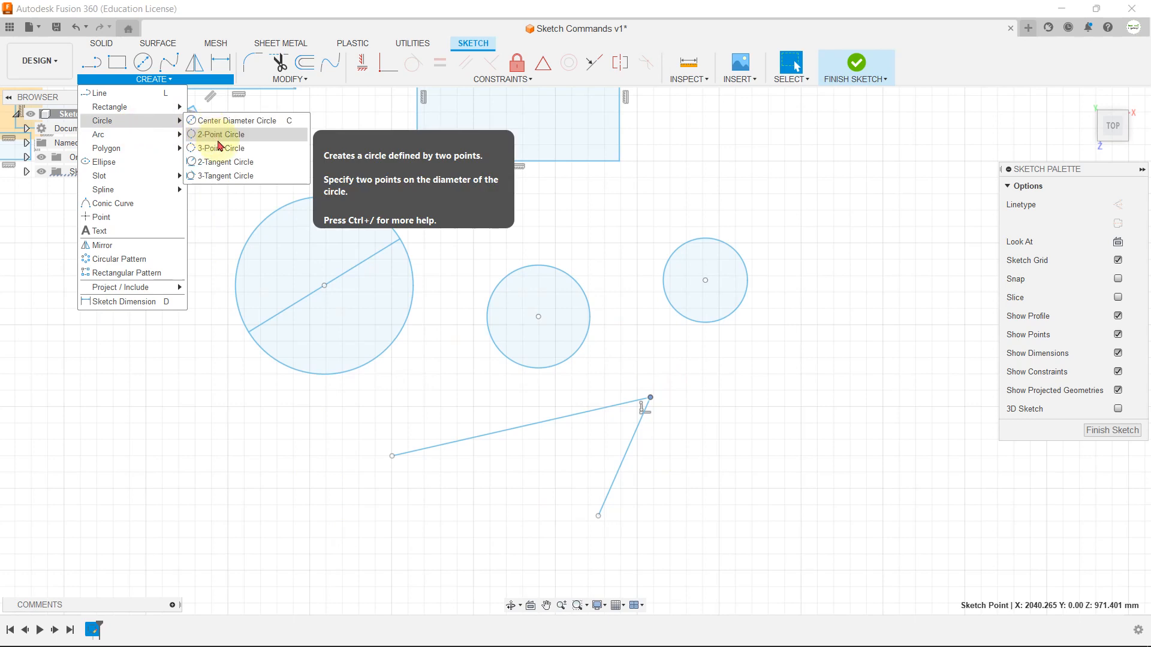
{"action": "left_click", "coordinate": [221, 148]}
{"action": "left_click", "coordinate": [393, 459]}
{"action": "left_click", "coordinate": [651, 398]}
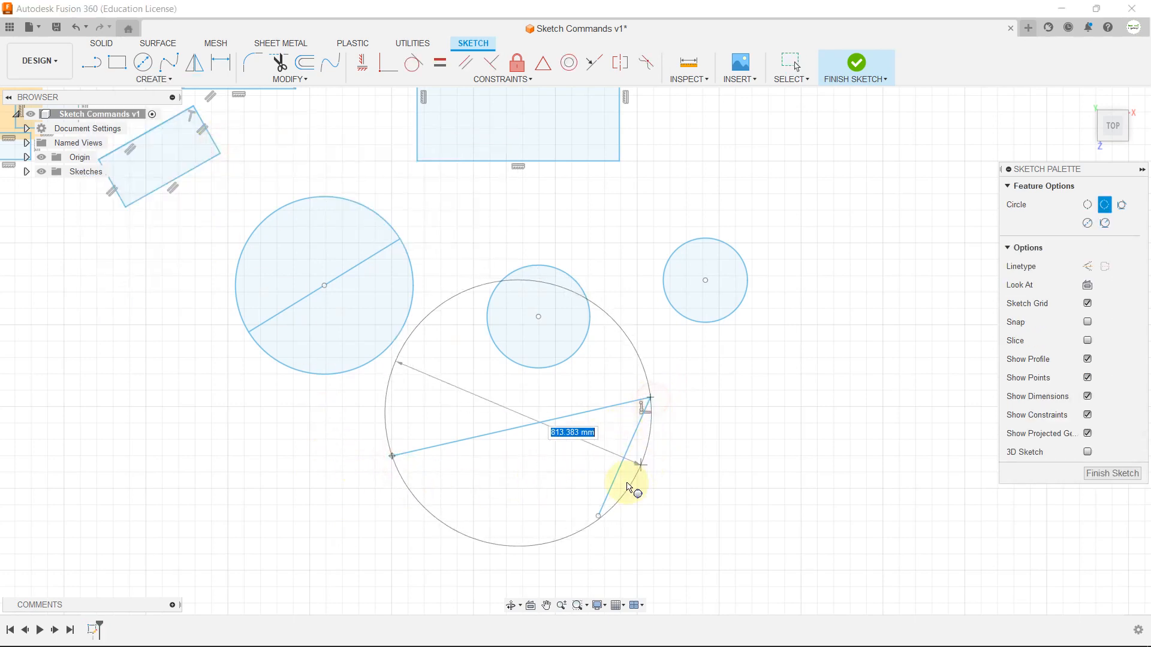
{"action": "left_click", "coordinate": [598, 515]}
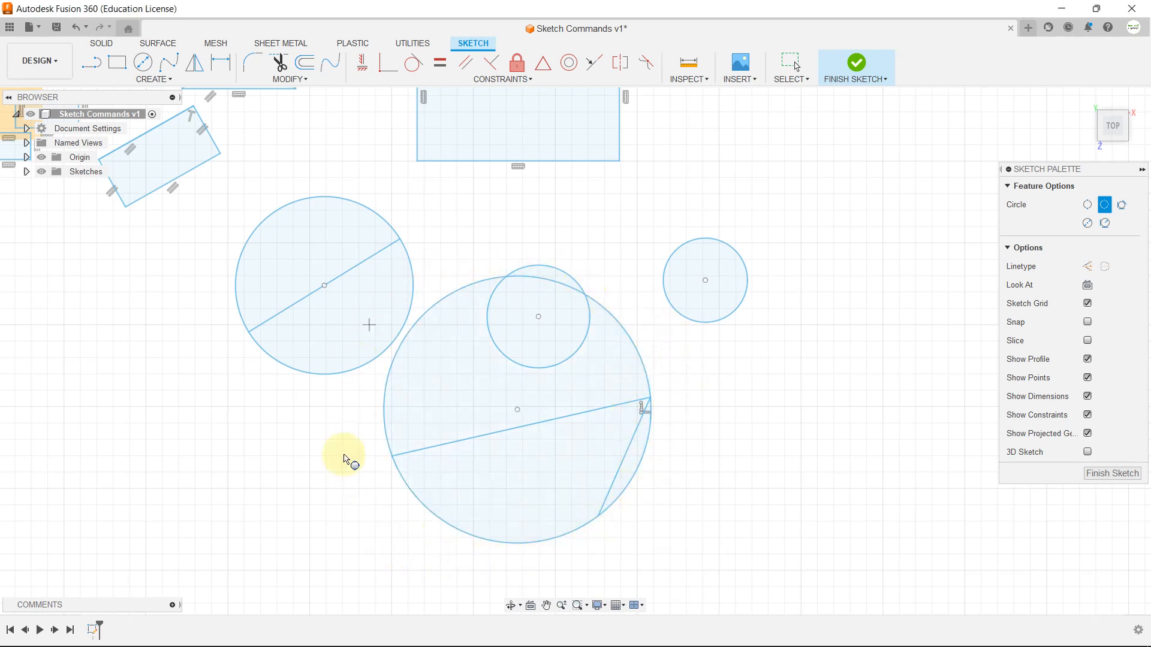
- Draw a nearly square 2-Point Rectangle in the empty area below and to the left of the large 3-point circle
{"action": "left_click", "coordinate": [192, 80]}
{"action": "mouse_move", "coordinate": [174, 120]}
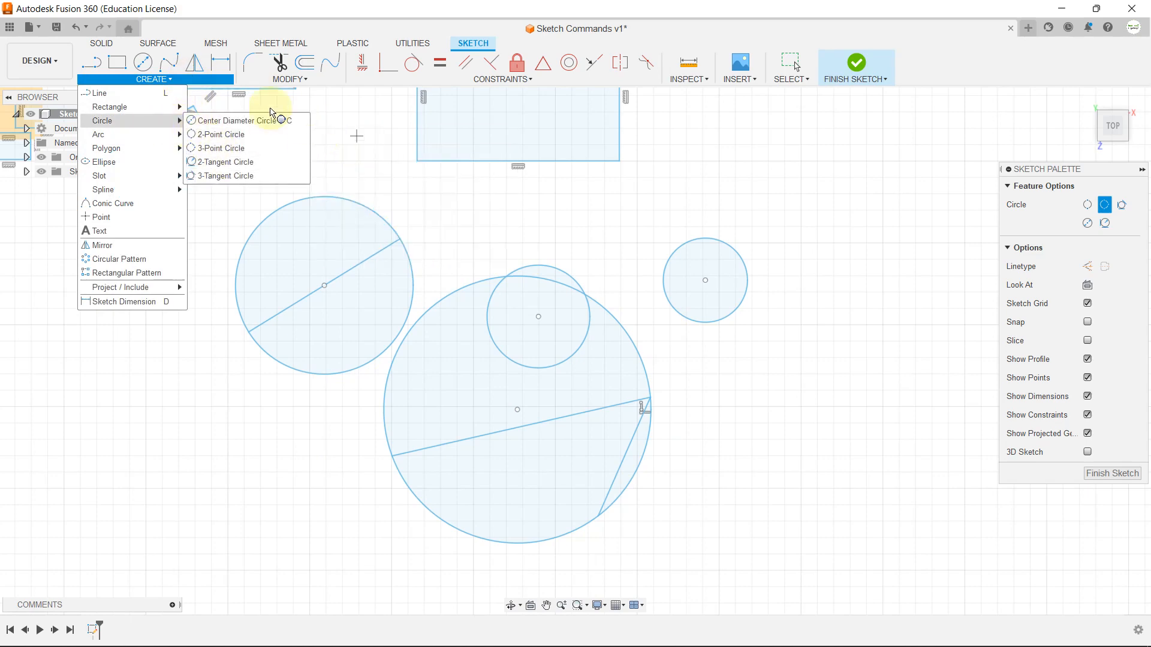
{"action": "left_click", "coordinate": [113, 63]}
{"action": "scroll", "coordinate": [513, 258], "scroll_direction": "down", "scroll_amount": 4}
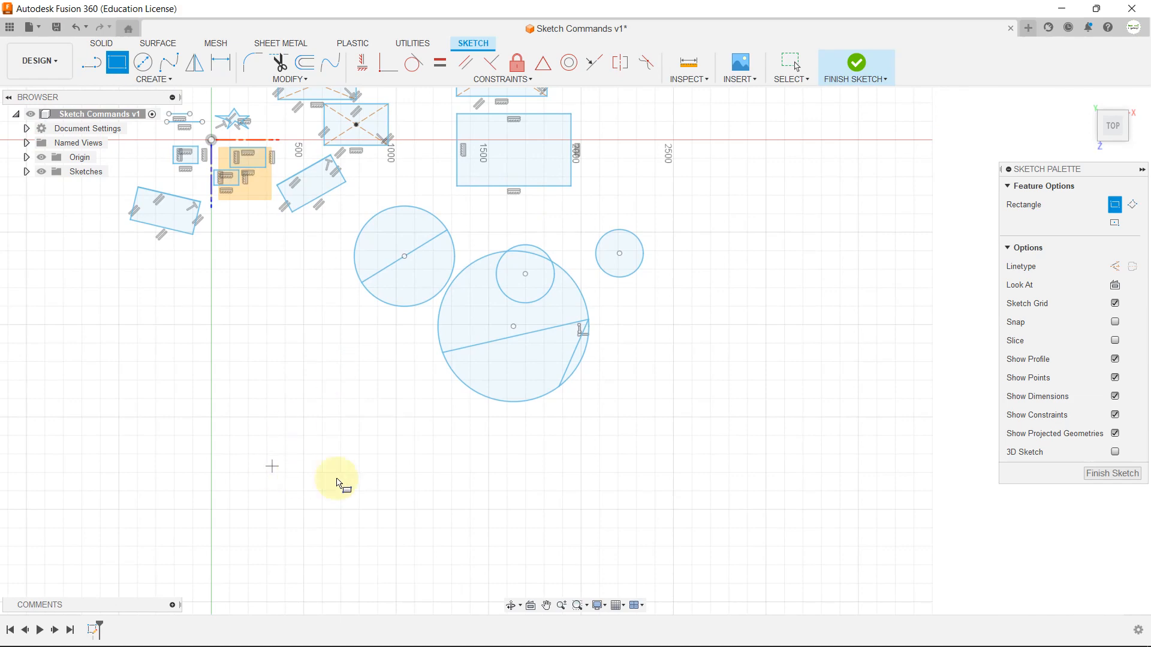
{"action": "scroll", "coordinate": [337, 483], "scroll_direction": "up", "scroll_amount": 3}
{"action": "left_click", "coordinate": [248, 337]}
{"action": "left_click", "coordinate": [476, 536]}
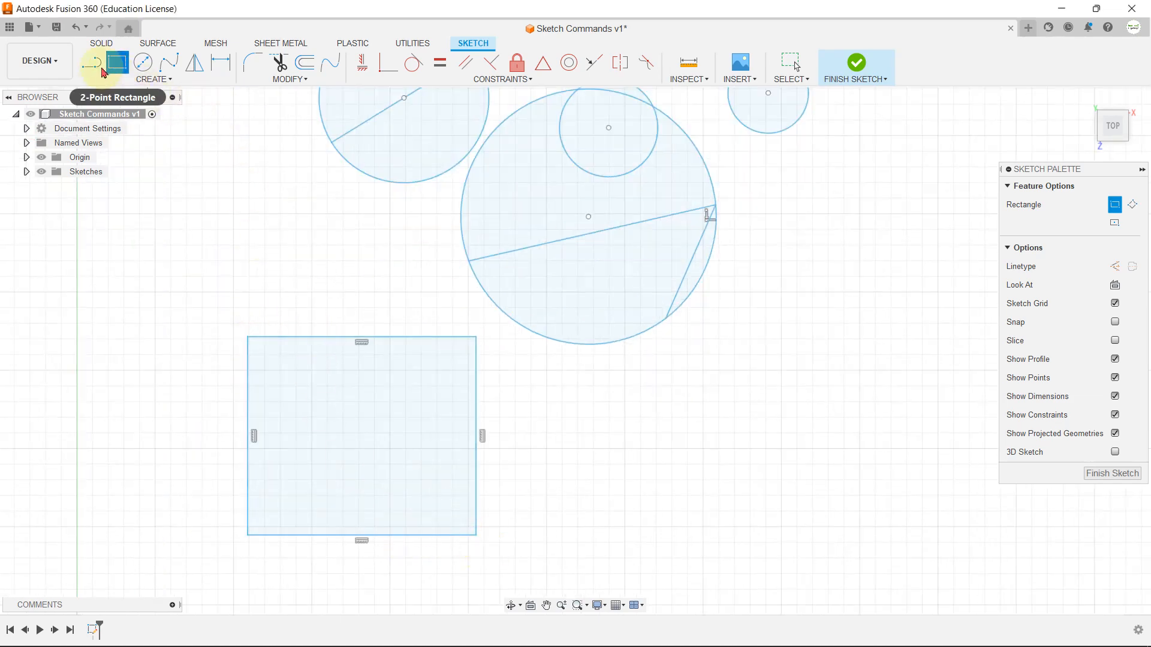
- Draw an L shape to the right of the new rectangle from a vertical line and a horizontal line running right from its lower end
{"action": "left_click", "coordinate": [91, 63]}
{"action": "left_click", "coordinate": [622, 393]}
{"action": "left_click", "coordinate": [622, 515]}
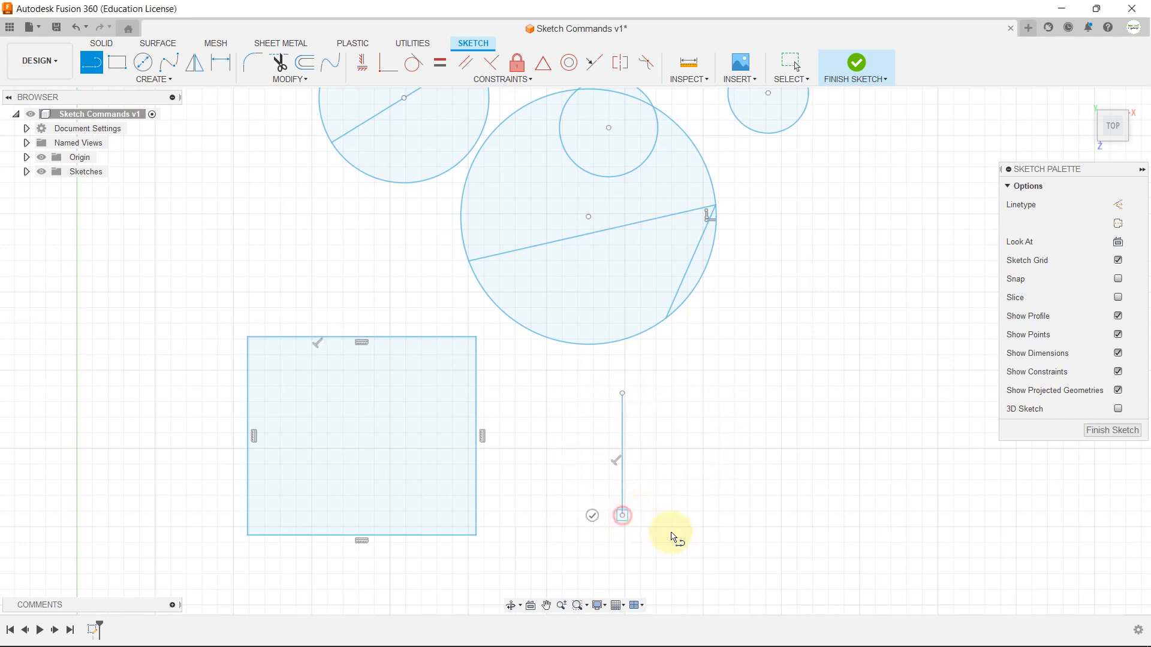
{"action": "left_click", "coordinate": [747, 516]}
{"action": "key", "text": "Escape"}
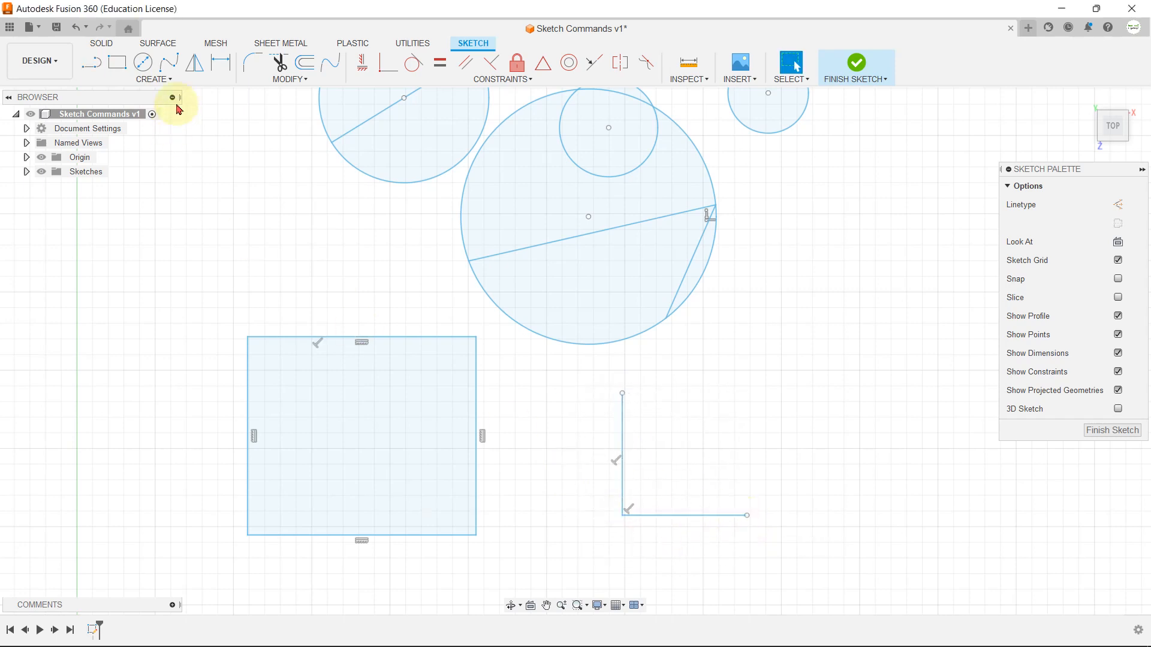
- Draw a 2-Tangent Circle inside the L shape, tangent to its vertical and horizontal lines
{"action": "left_click", "coordinate": [168, 79]}
{"action": "mouse_move", "coordinate": [156, 120]}
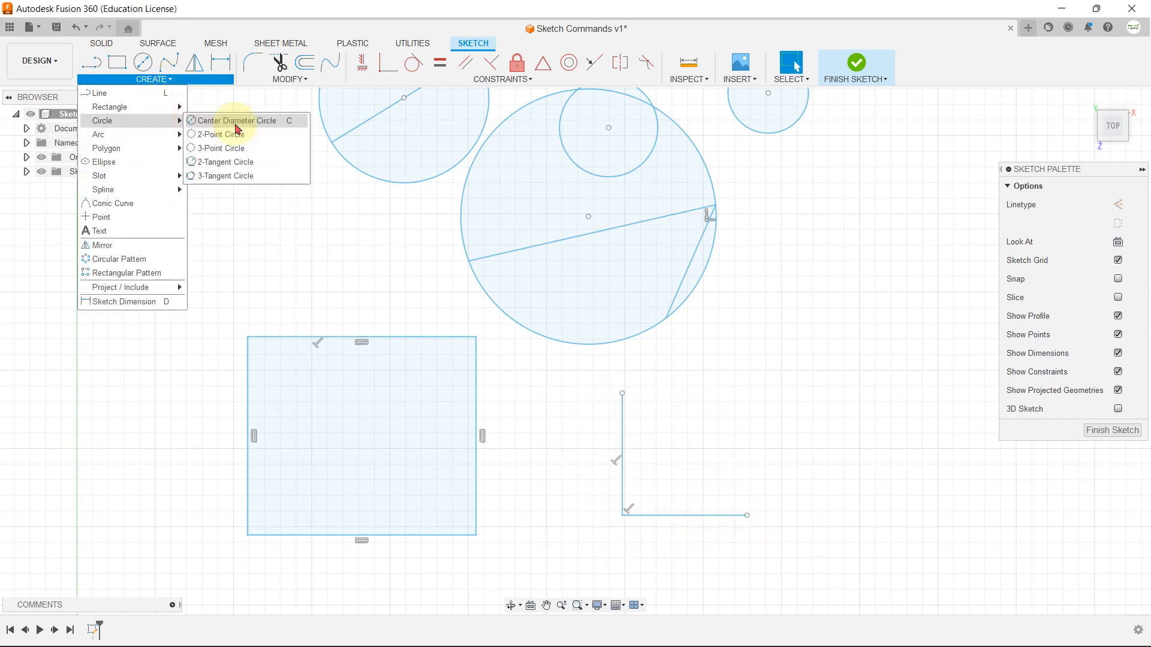
{"action": "left_click", "coordinate": [229, 167]}
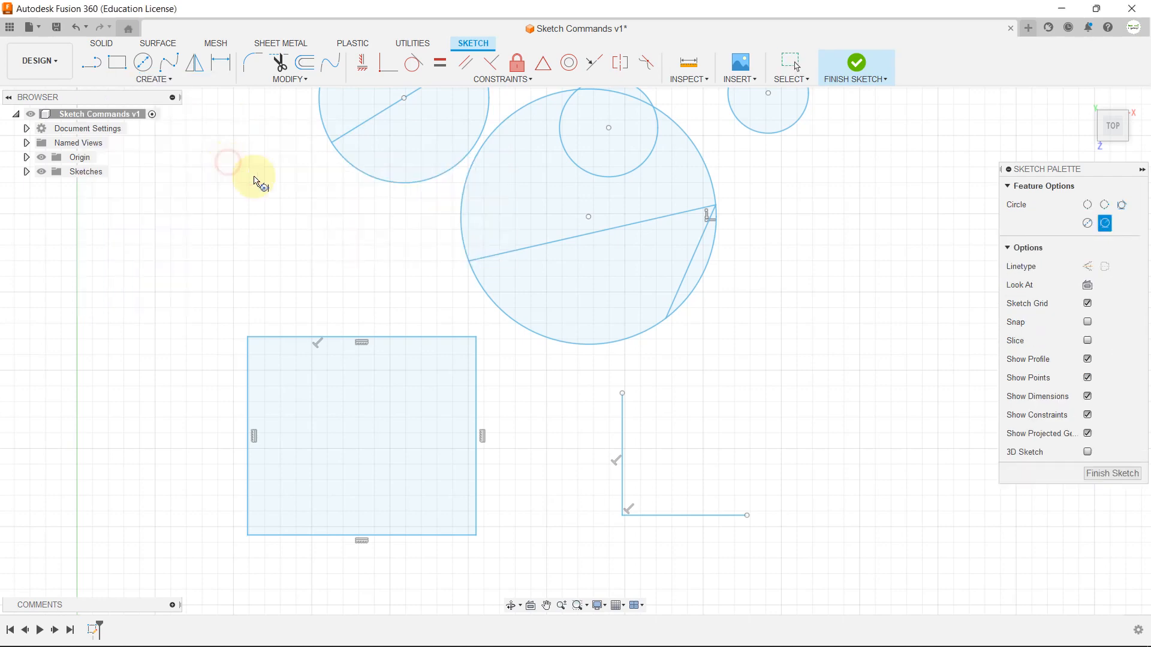
{"action": "scroll", "coordinate": [685, 509], "scroll_direction": "up", "scroll_amount": 3}
{"action": "scroll", "coordinate": [685, 509], "scroll_direction": "up", "scroll_amount": 2}
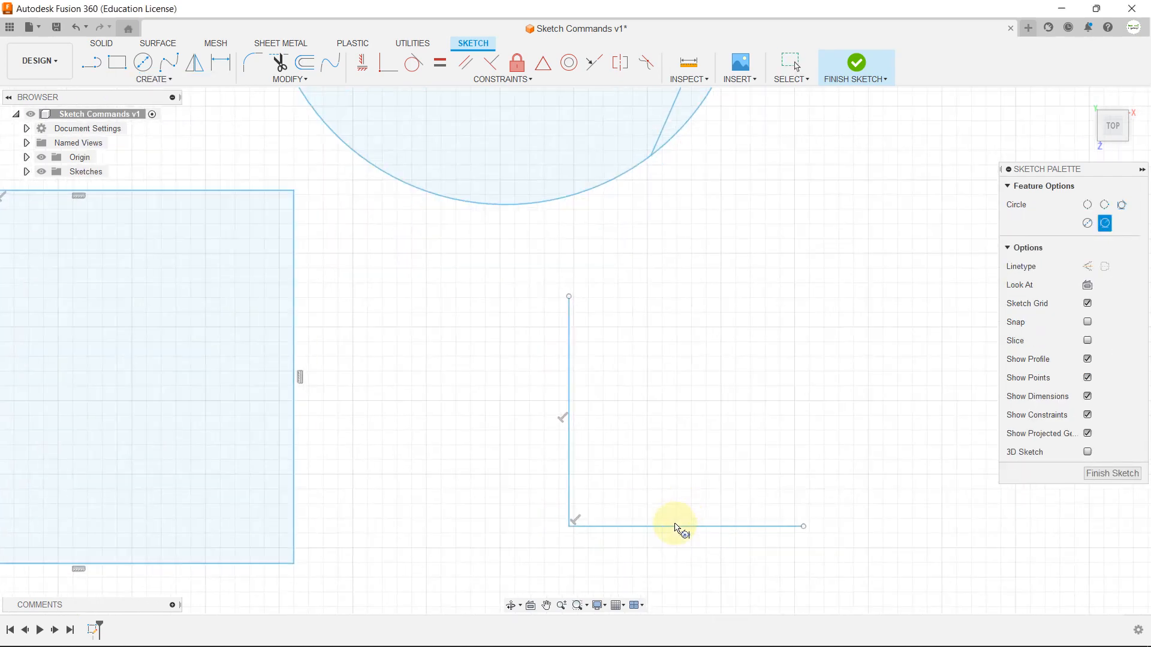
{"action": "left_click", "coordinate": [673, 527]}
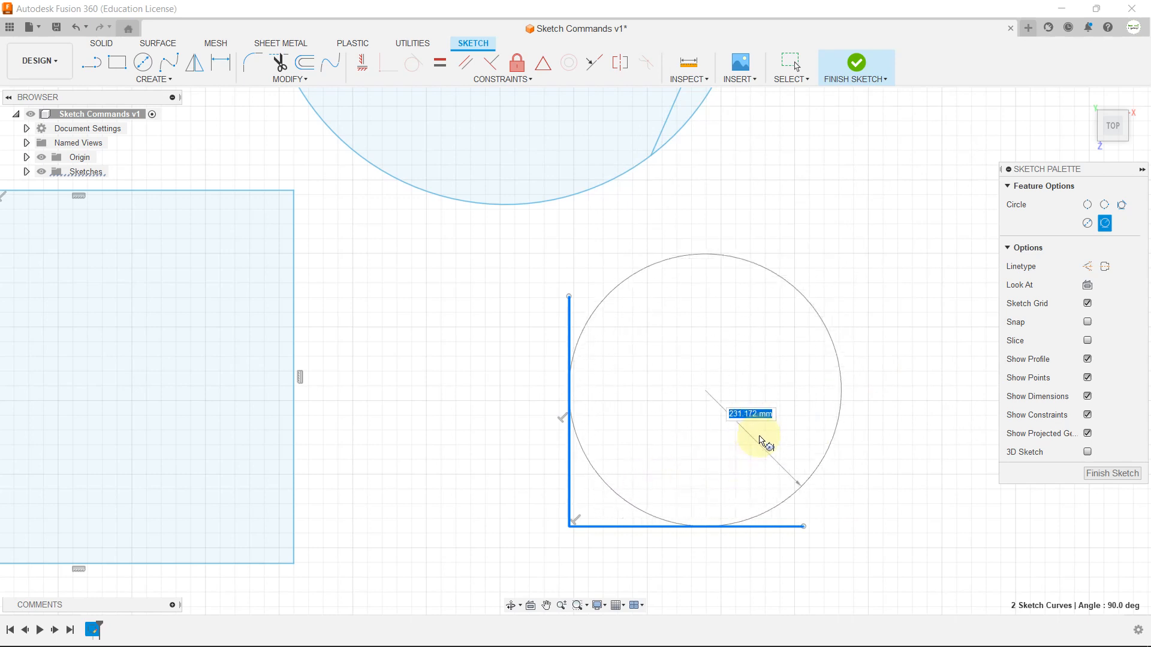
{"action": "left_click", "coordinate": [823, 354]}
- Draw a 3-Tangent Circle inside the nearly square rectangle, tangent to its bottom, left and top edges
{"action": "left_click", "coordinate": [157, 79]}
{"action": "mouse_move", "coordinate": [150, 122]}
{"action": "left_click", "coordinate": [223, 176]}
{"action": "scroll", "coordinate": [600, 306], "scroll_direction": "down", "scroll_amount": 4}
{"action": "scroll", "coordinate": [670, 293], "scroll_direction": "down", "scroll_amount": 3}
{"action": "scroll", "coordinate": [443, 248], "scroll_direction": "up", "scroll_amount": 2}
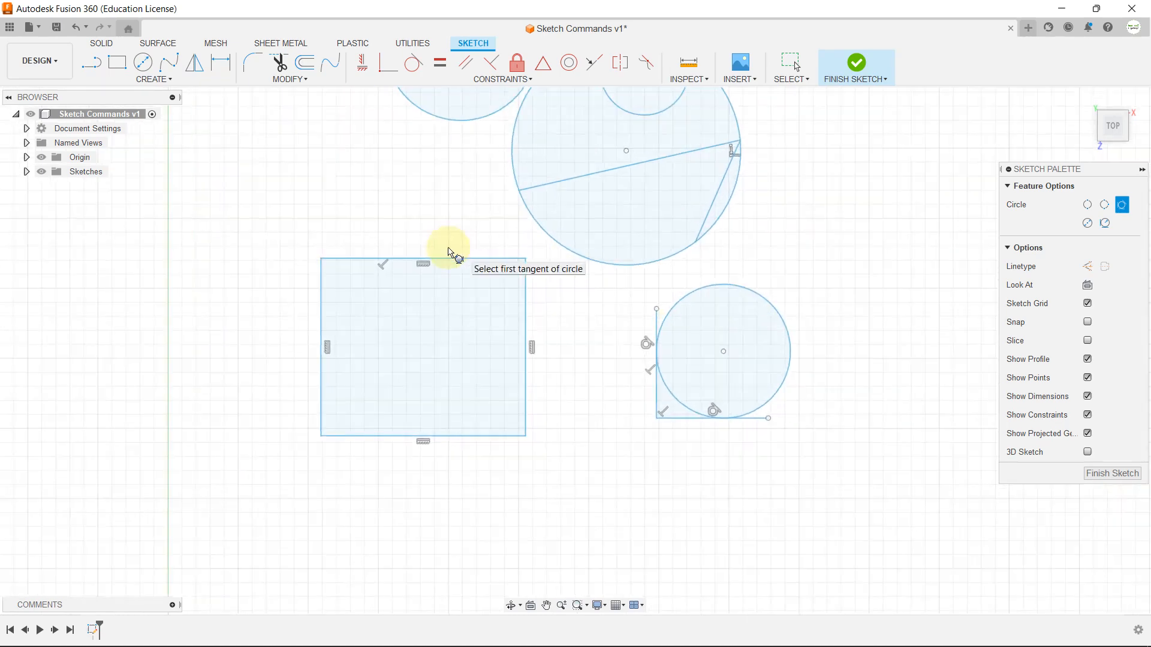
{"action": "left_click", "coordinate": [362, 436]}
{"action": "left_click", "coordinate": [320, 401]}
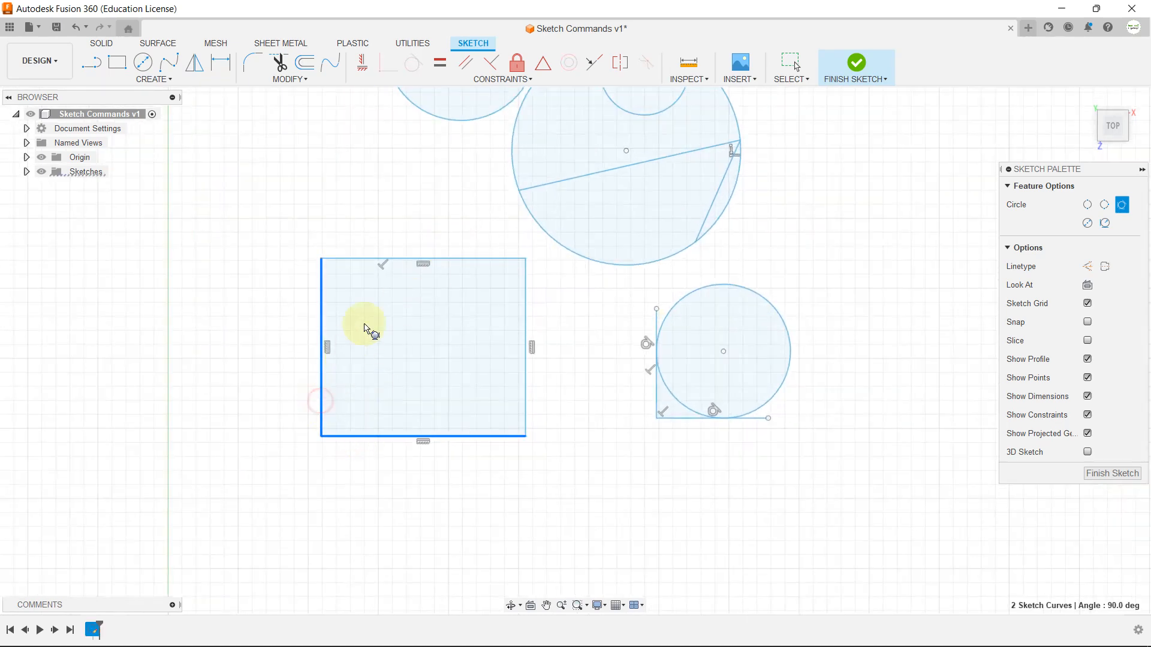
{"action": "left_click", "coordinate": [394, 260]}
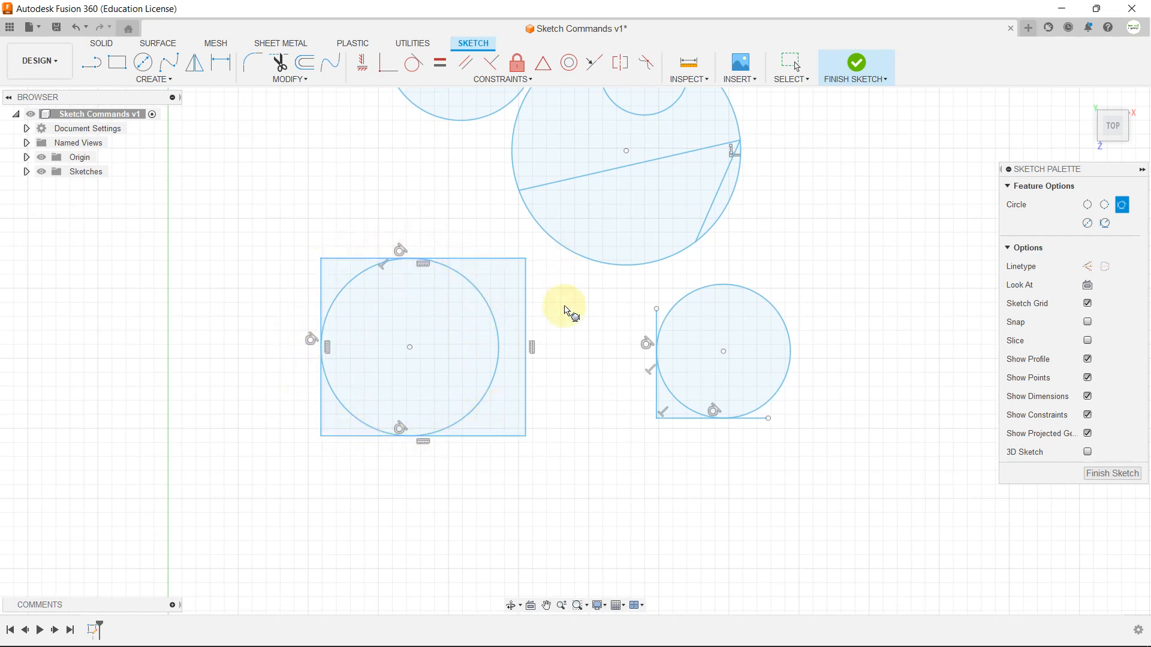
- Draw three connected slanted lines below and left of the rectangle: up to a peak, down to the right, and back to the lower left
{"action": "left_click", "coordinate": [93, 67]}
{"action": "scroll", "coordinate": [645, 241], "scroll_direction": "down", "scroll_amount": 4}
{"action": "left_click", "coordinate": [160, 451]}
{"action": "left_click", "coordinate": [326, 293]}
{"action": "left_click", "coordinate": [516, 463]}
{"action": "left_click", "coordinate": [294, 549]}
{"action": "key", "text": "Escape"}
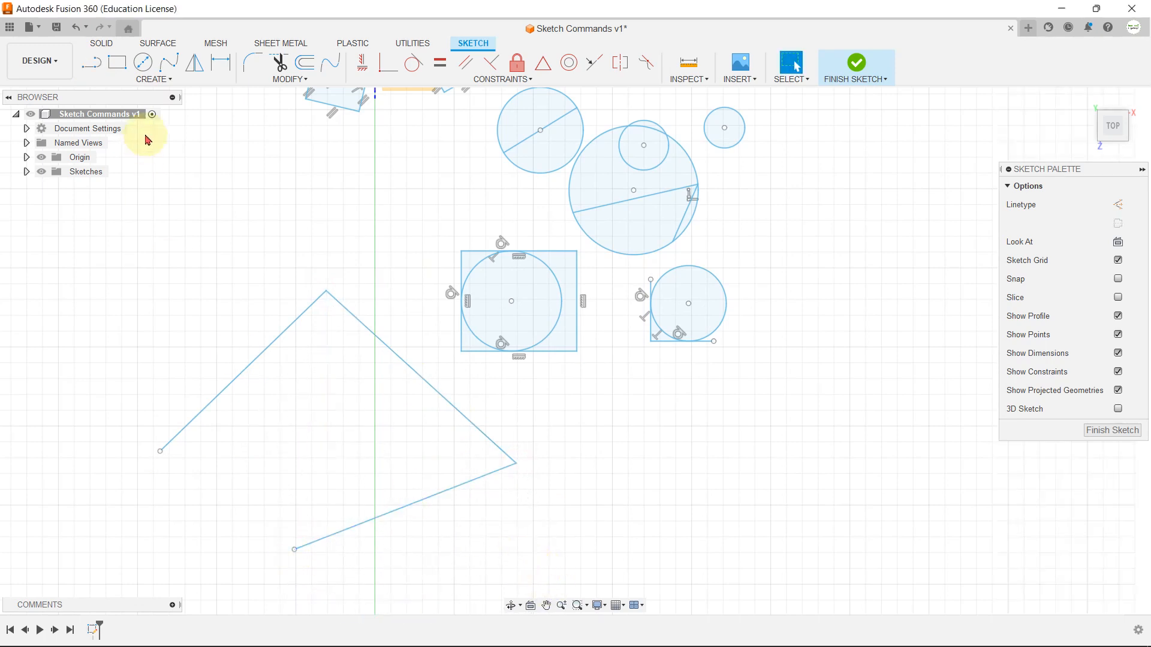
- Draw a 3-Tangent Circle tangent to all three connected slanted lines
{"action": "left_click", "coordinate": [159, 80]}
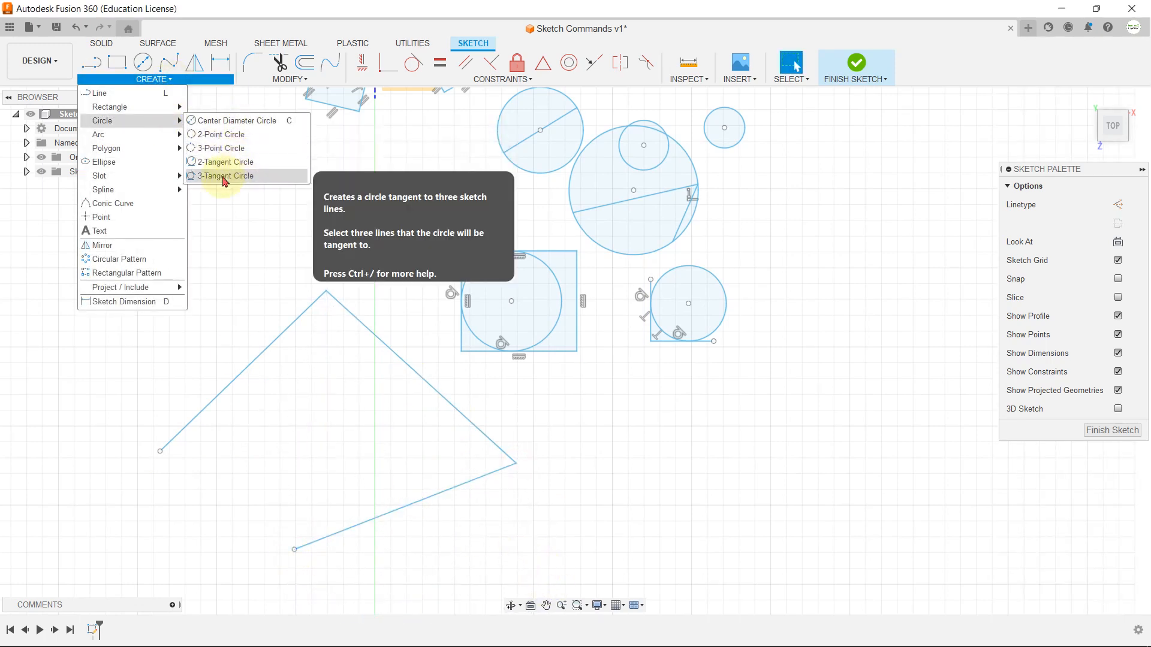
{"action": "left_click", "coordinate": [226, 175]}
{"action": "left_click", "coordinate": [288, 330]}
{"action": "left_click", "coordinate": [394, 350]}
{"action": "left_click", "coordinate": [386, 514]}
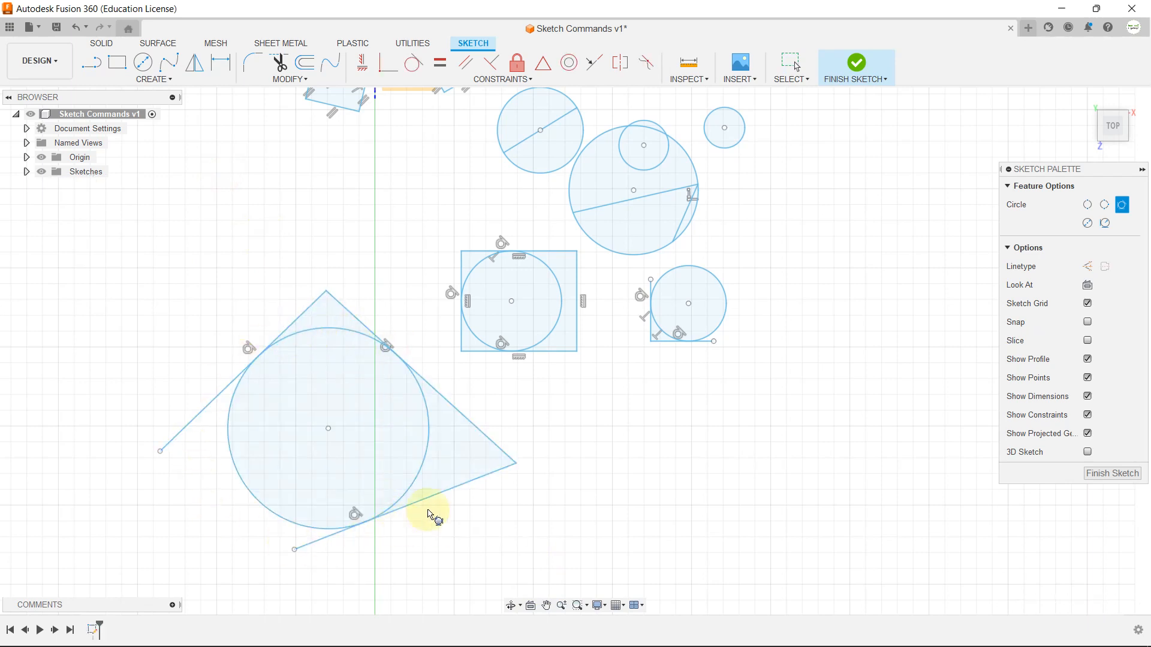
{"action": "key", "text": "Escape"}
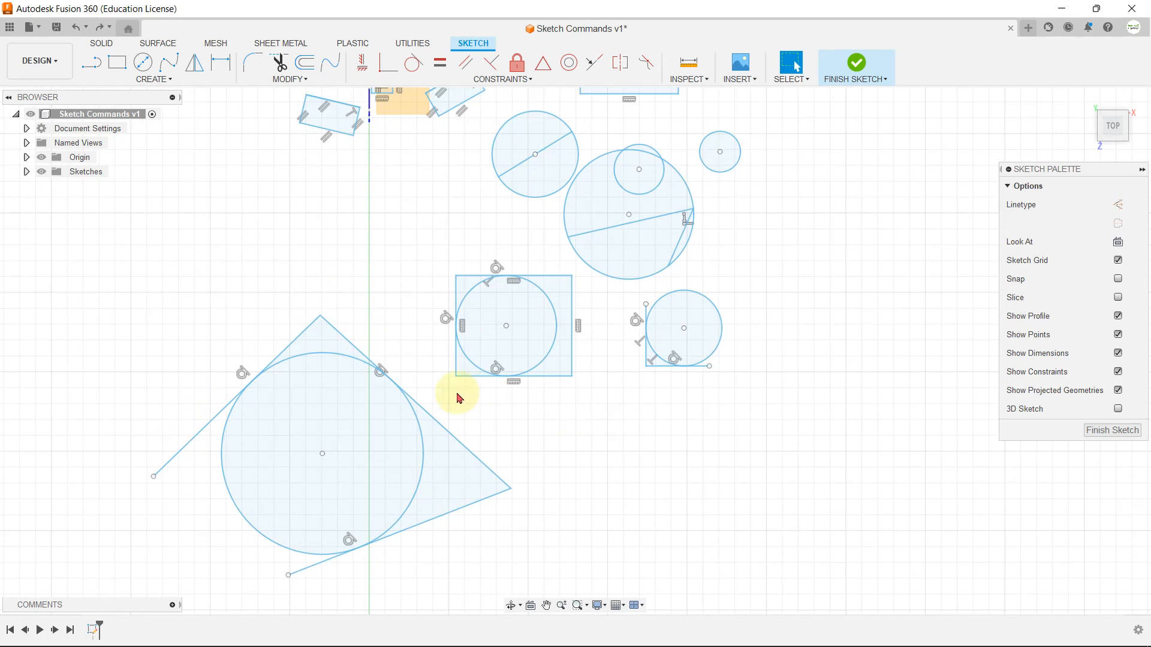
- Draw an upward-bulging 3-Point Arc in the empty area below and right of the 2-tangent circle
{"action": "left_click", "coordinate": [158, 79]}
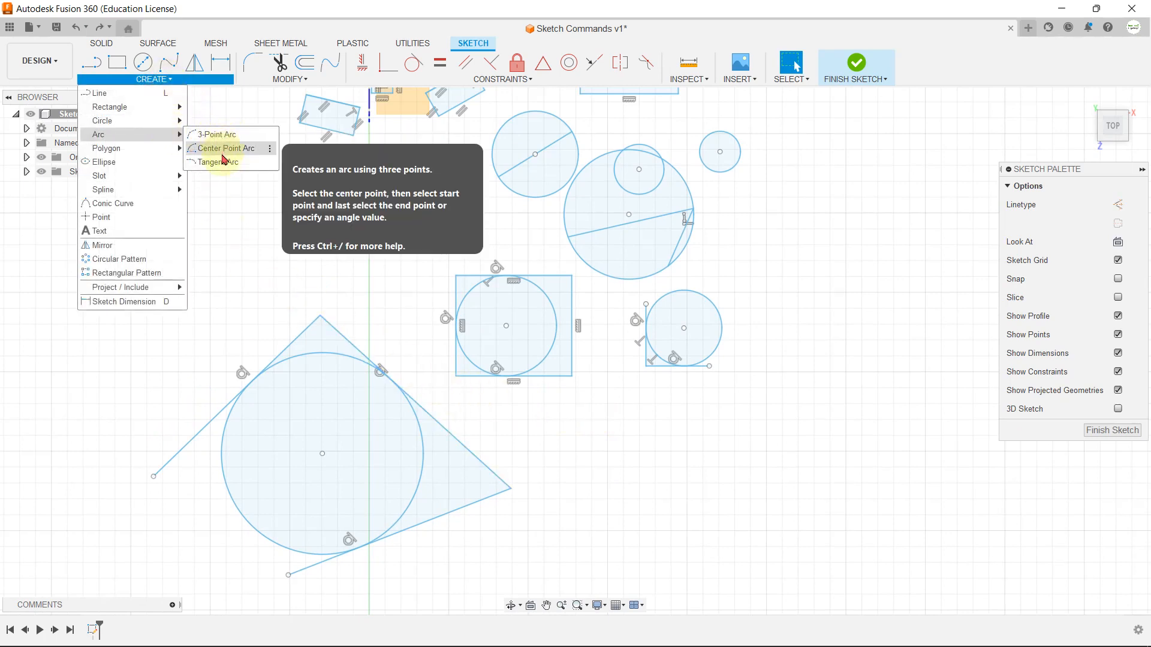
{"action": "left_click", "coordinate": [225, 137]}
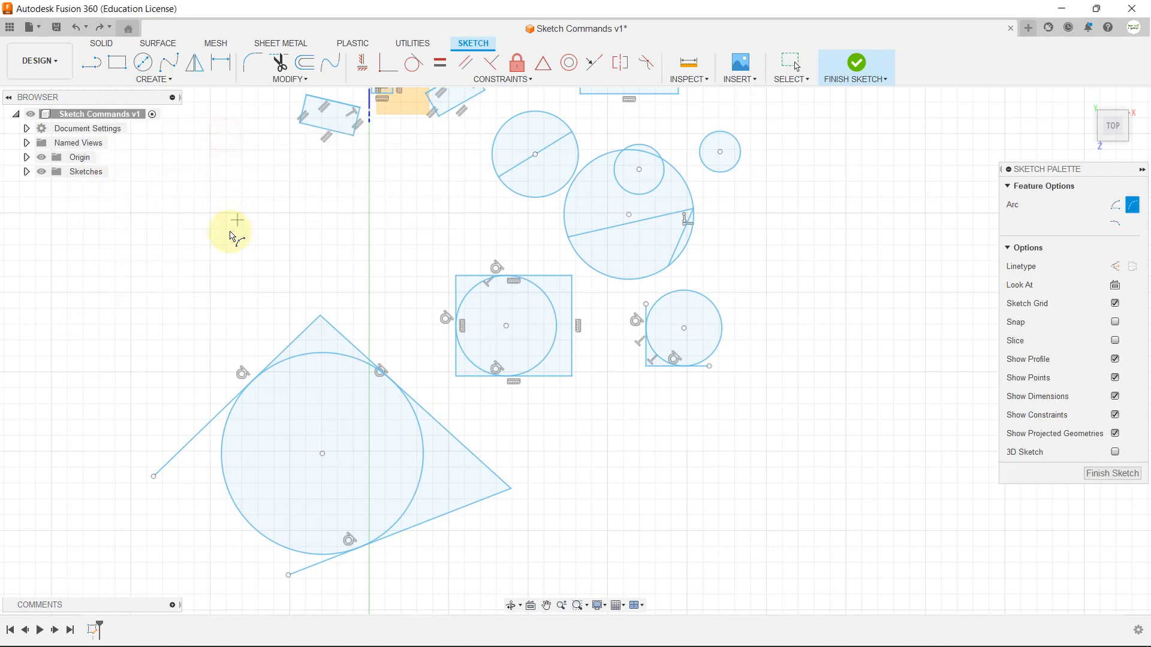
{"action": "scroll", "coordinate": [234, 233], "scroll_direction": "down", "scroll_amount": 3}
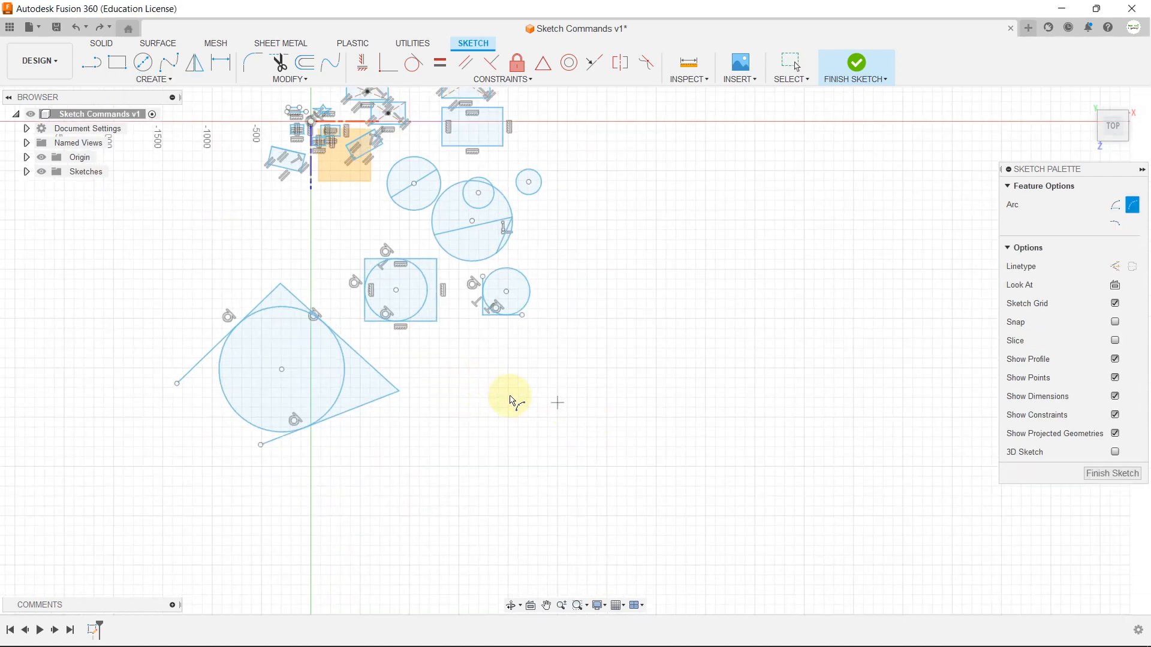
{"action": "left_click", "coordinate": [490, 418]}
{"action": "left_click", "coordinate": [666, 380]}
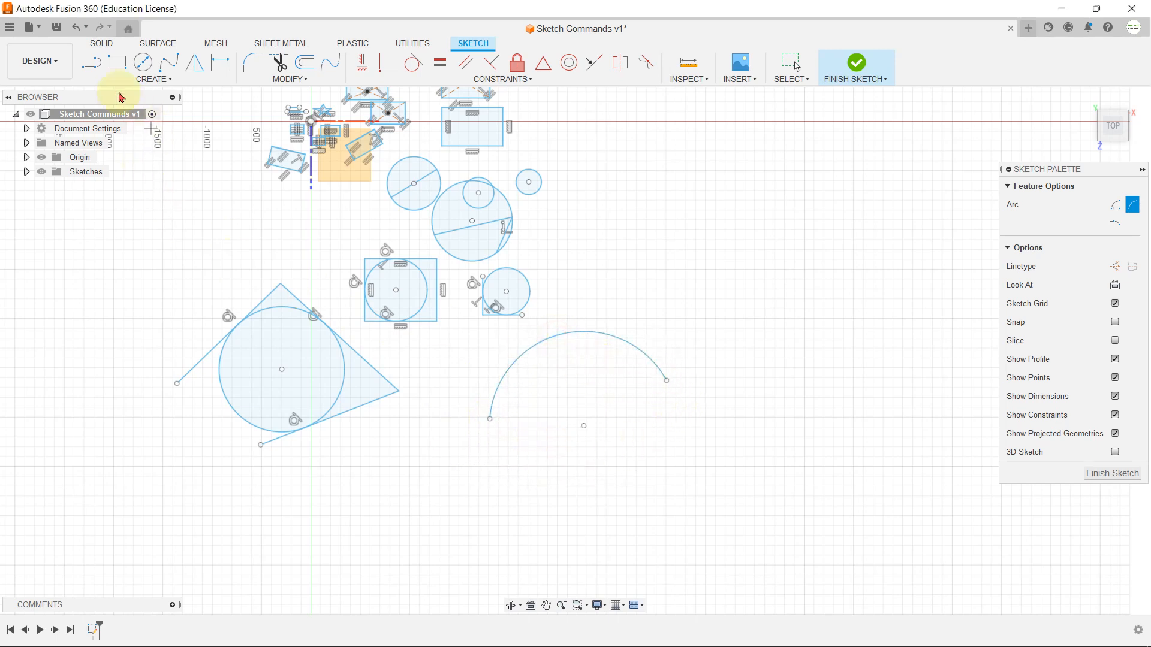
{"action": "key", "text": "Escape"}
- Draw a horizontal line above and right of the arc, and a vertical line rising from its midpoint
{"action": "left_click", "coordinate": [639, 275]}
{"action": "left_click", "coordinate": [796, 276]}
{"action": "key", "text": "Escape"}
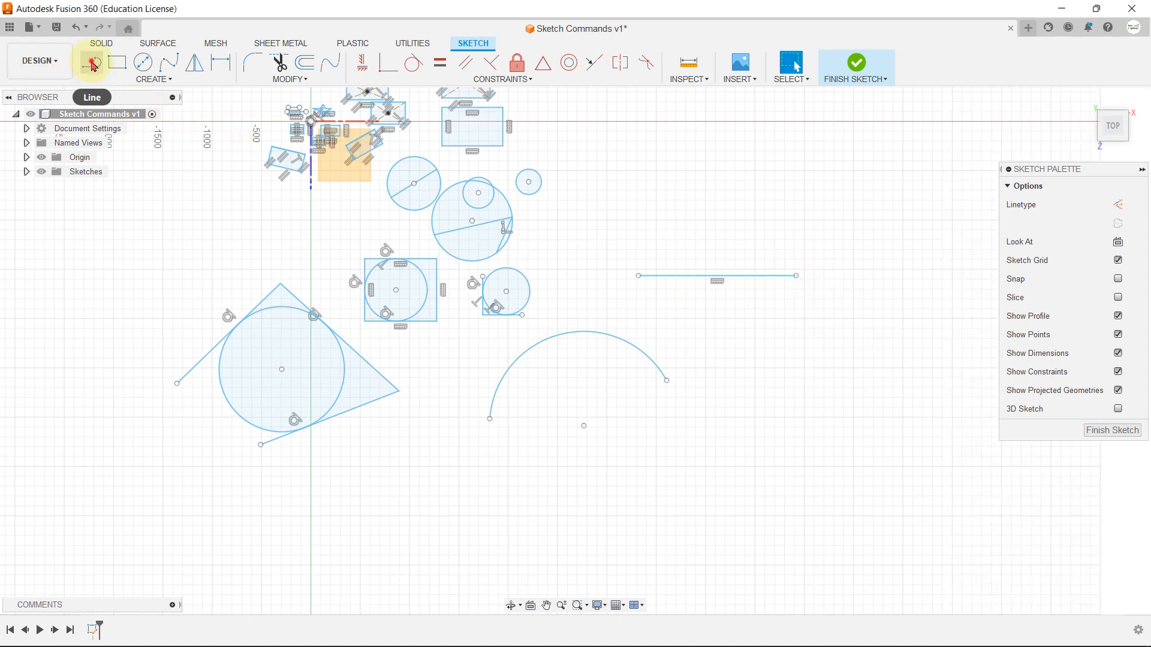
{"action": "left_click", "coordinate": [720, 275]}
{"action": "left_click", "coordinate": [717, 183]}
{"action": "key", "text": "Escape"}
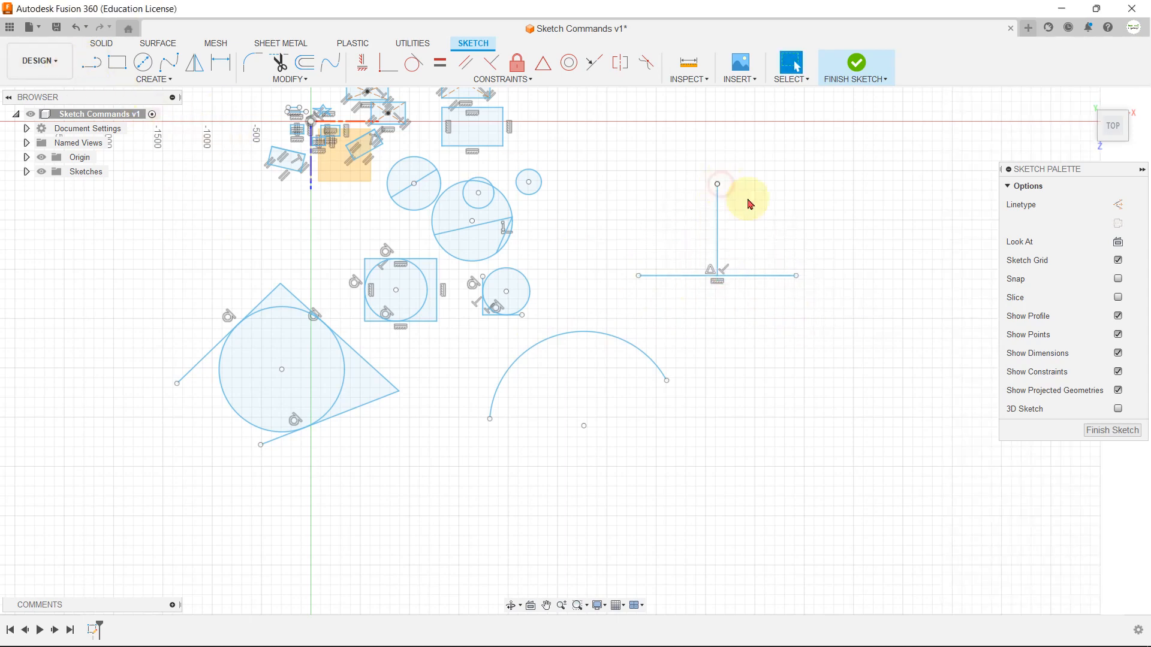
- Draw a 3-Point Arc between the horizontal line's endpoints, passing through the vertical line's upper end
{"action": "scroll", "coordinate": [747, 200], "scroll_direction": "up", "scroll_amount": 2}
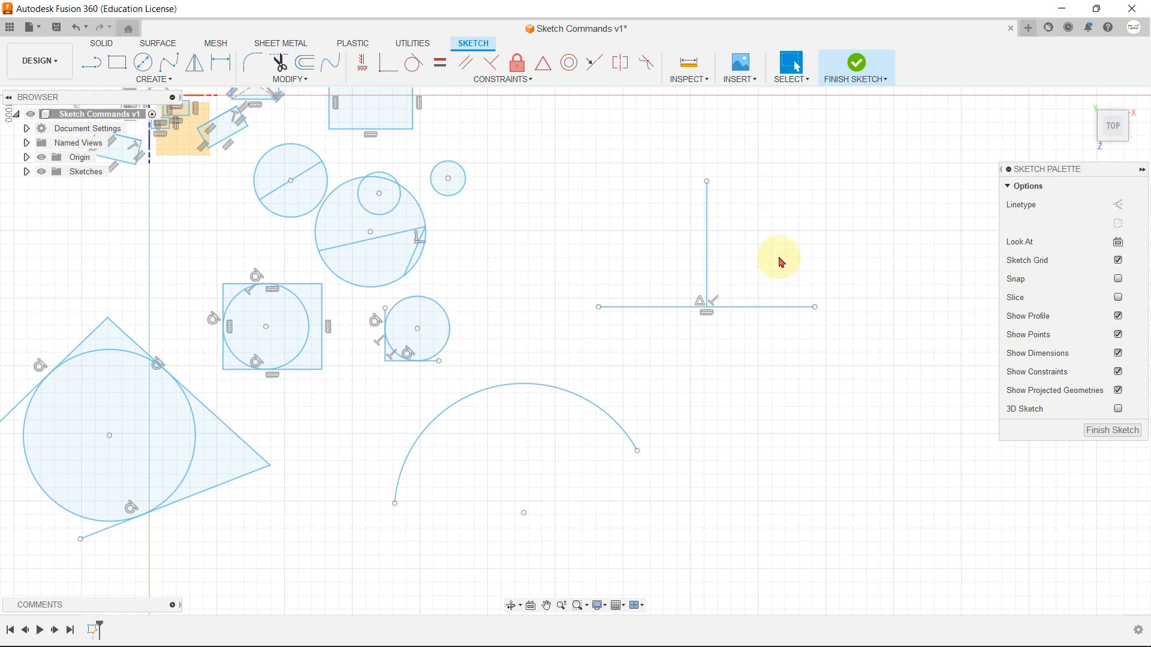
{"action": "left_click", "coordinate": [183, 82]}
{"action": "mouse_move", "coordinate": [154, 134]}
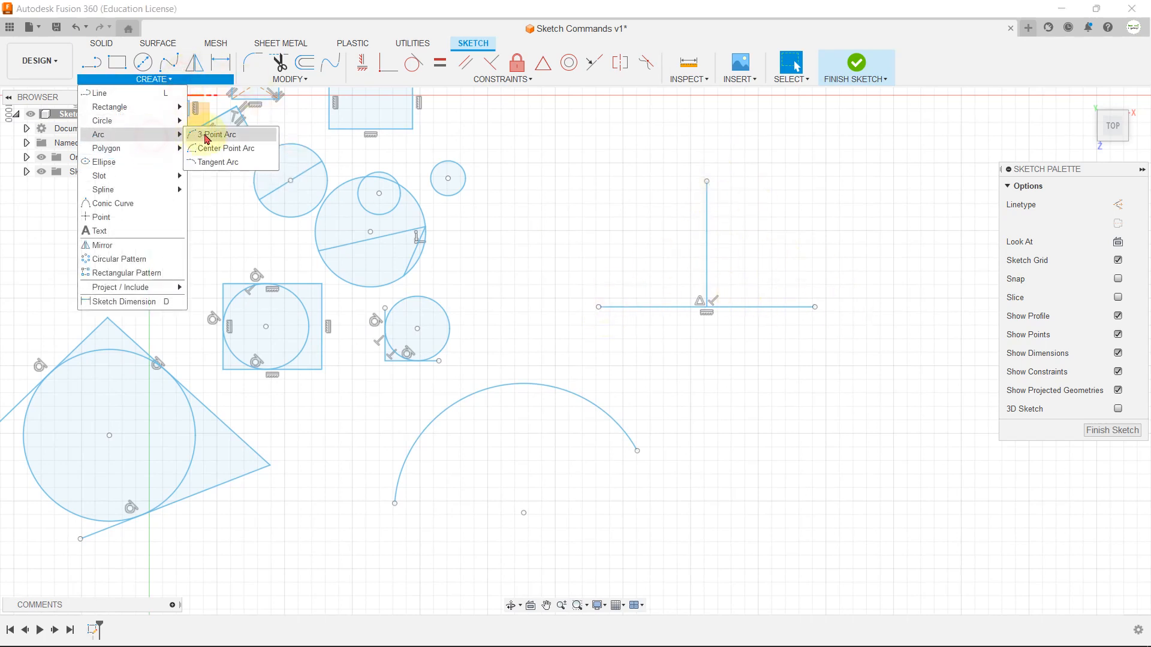
{"action": "left_click", "coordinate": [206, 135]}
{"action": "left_click", "coordinate": [599, 307]}
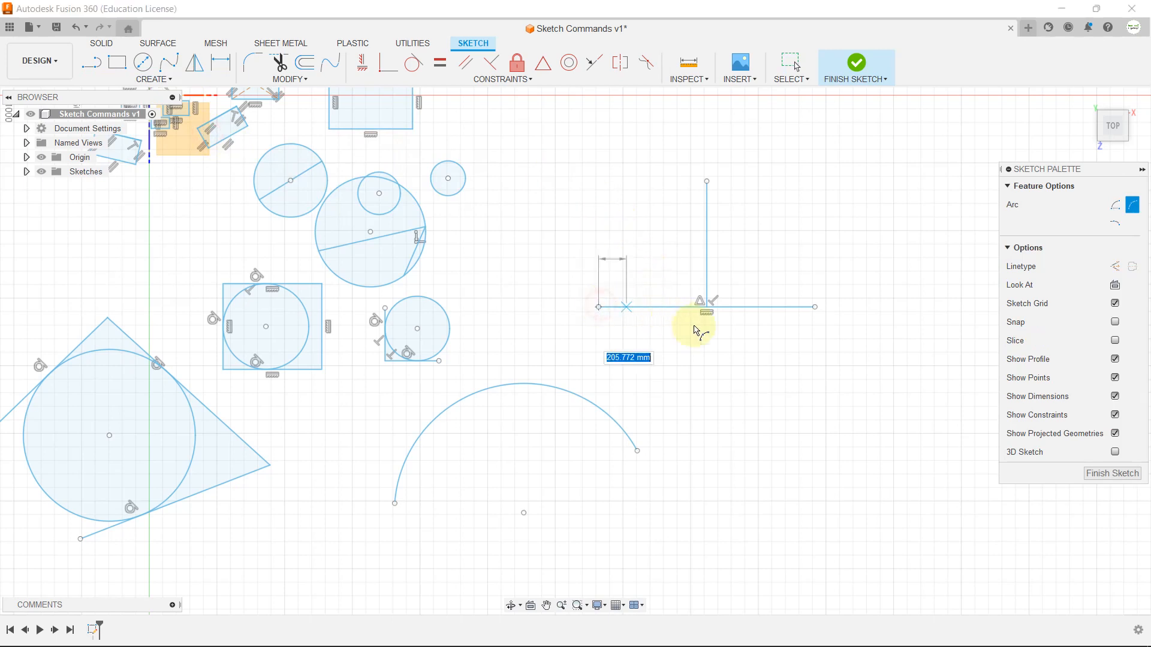
{"action": "left_click", "coordinate": [816, 308]}
{"action": "left_click", "coordinate": [711, 179]}
- Draw an upward-bulging Center Point Arc in the empty area beside the first 3-Point Arc
{"action": "left_click", "coordinate": [154, 80]}
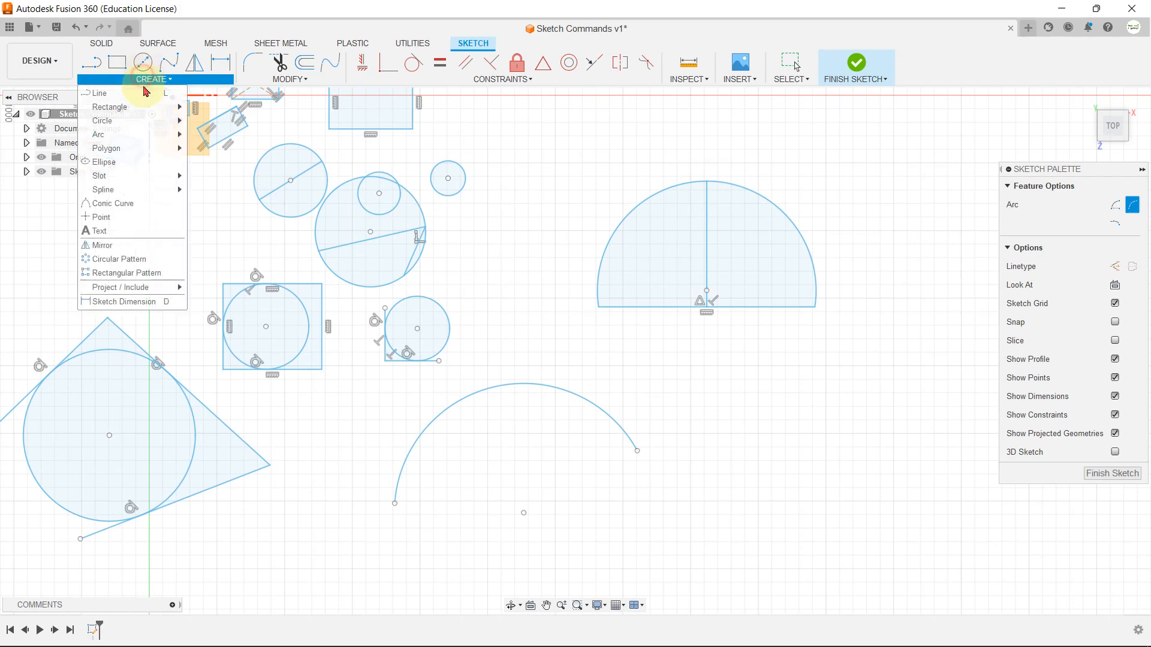
{"action": "mouse_move", "coordinate": [120, 135]}
{"action": "left_click", "coordinate": [216, 150]}
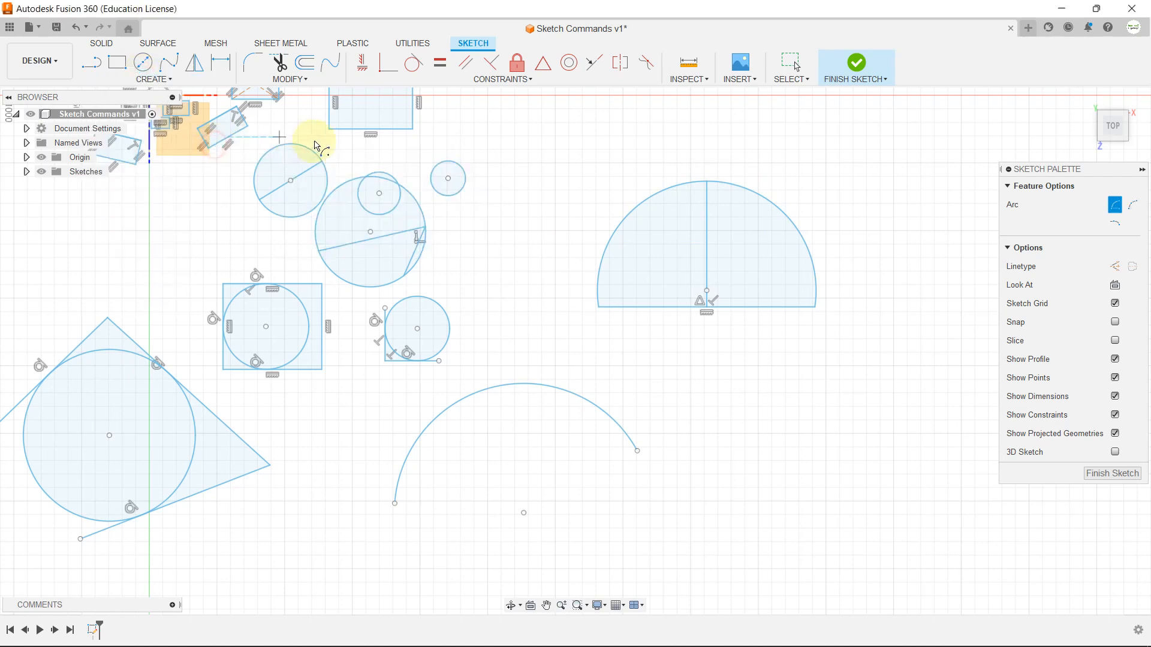
{"action": "scroll", "coordinate": [360, 167], "scroll_direction": "down", "scroll_amount": 3}
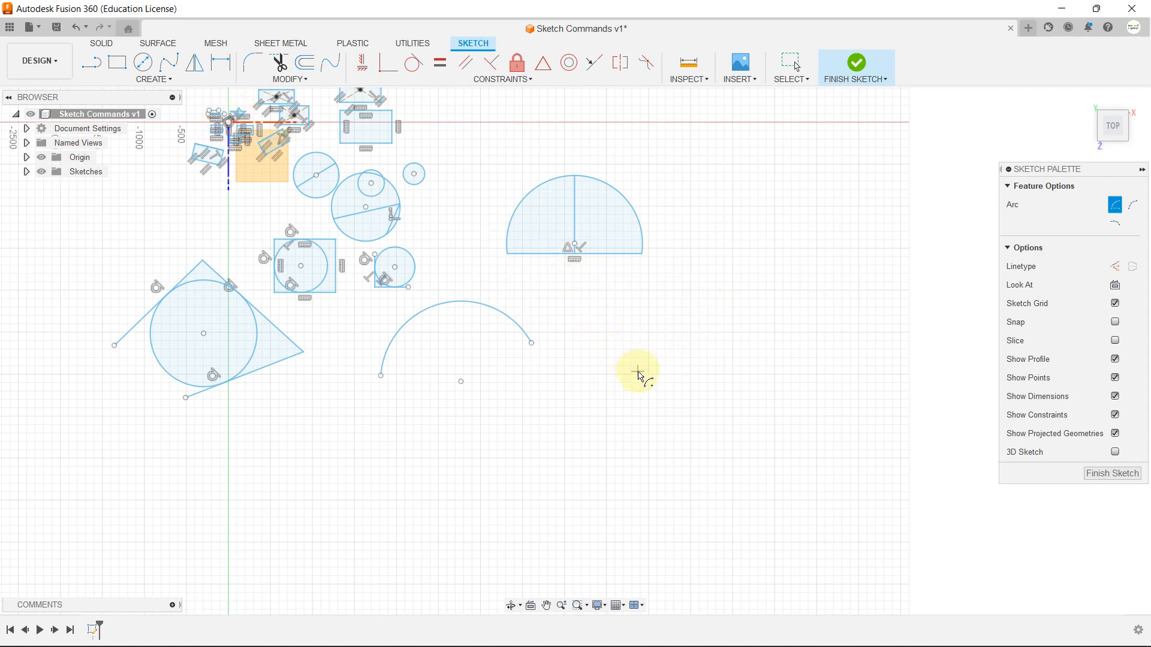
{"action": "scroll", "coordinate": [639, 375], "scroll_direction": "up", "scroll_amount": 2}
{"action": "left_click", "coordinate": [652, 401]}
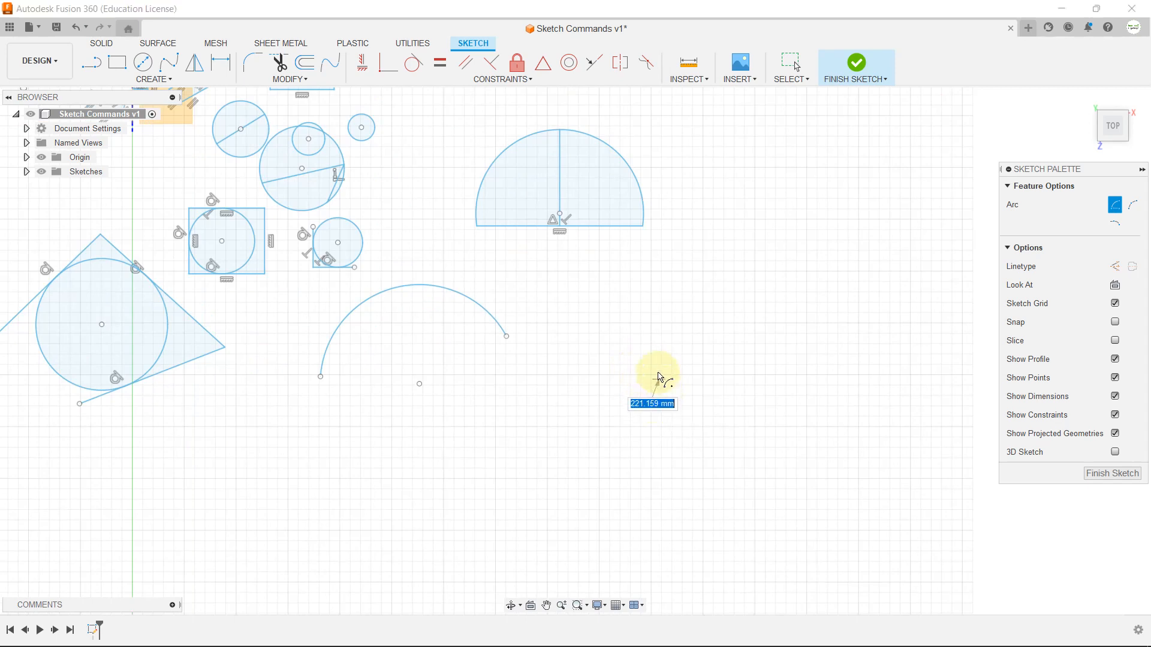
{"action": "left_click", "coordinate": [545, 338]}
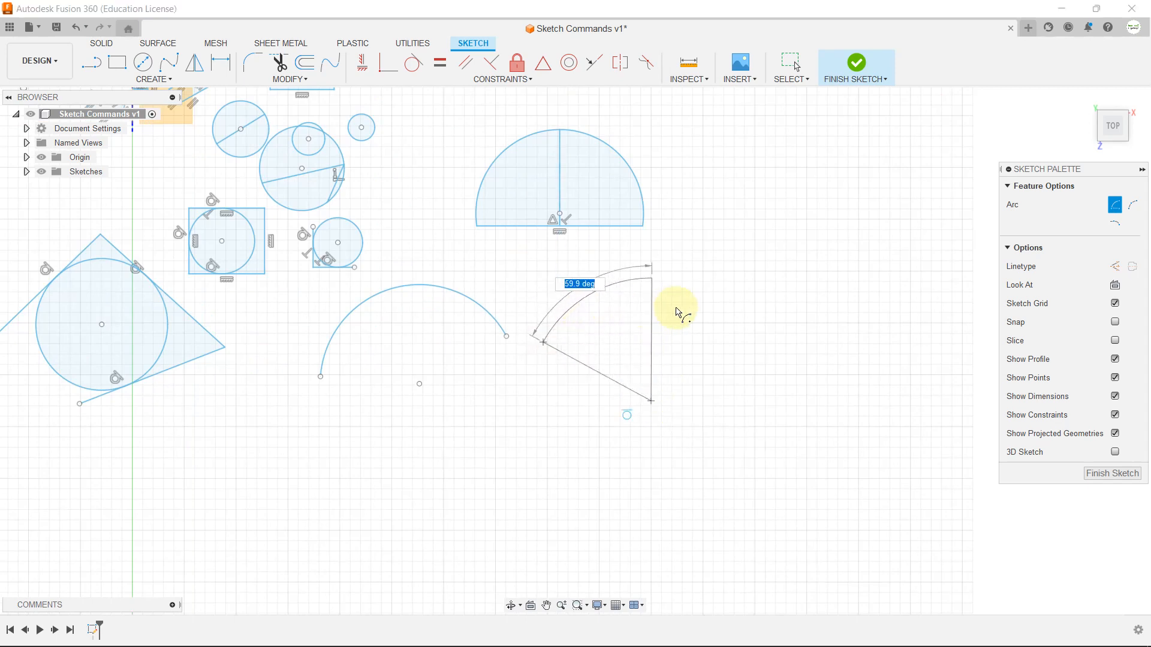
{"action": "left_click", "coordinate": [777, 370]}
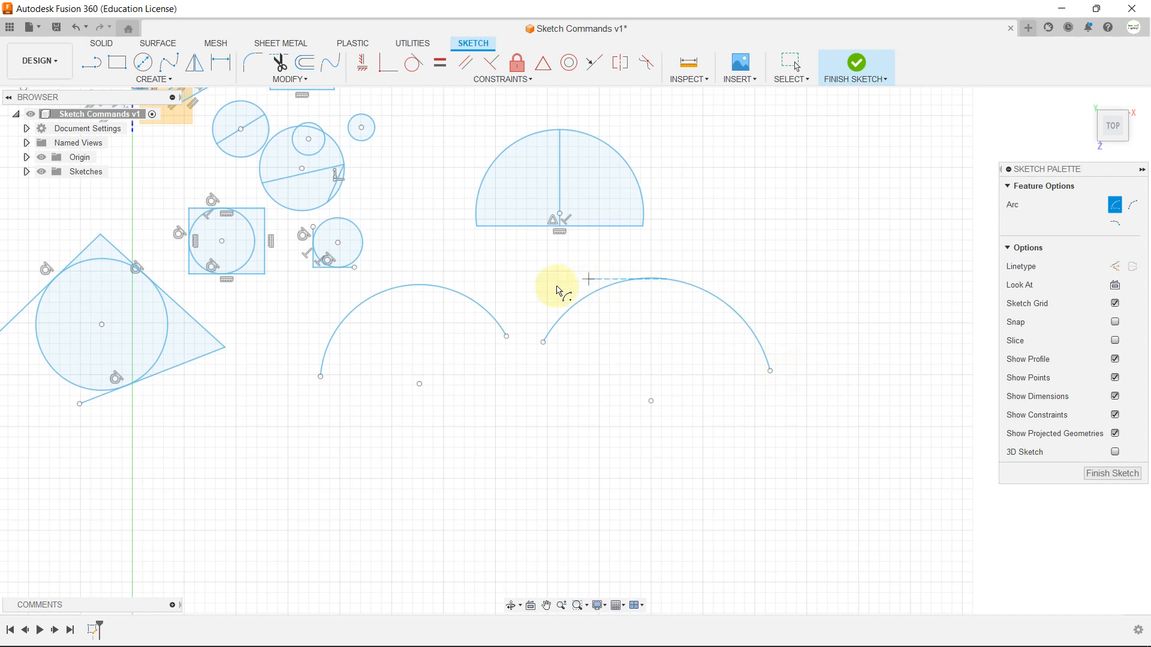
- Draw a small Tangent Arc starting at the corner of the perpendicular lines around the 2-tangent circle, curving down and left
{"action": "left_click", "coordinate": [166, 81]}
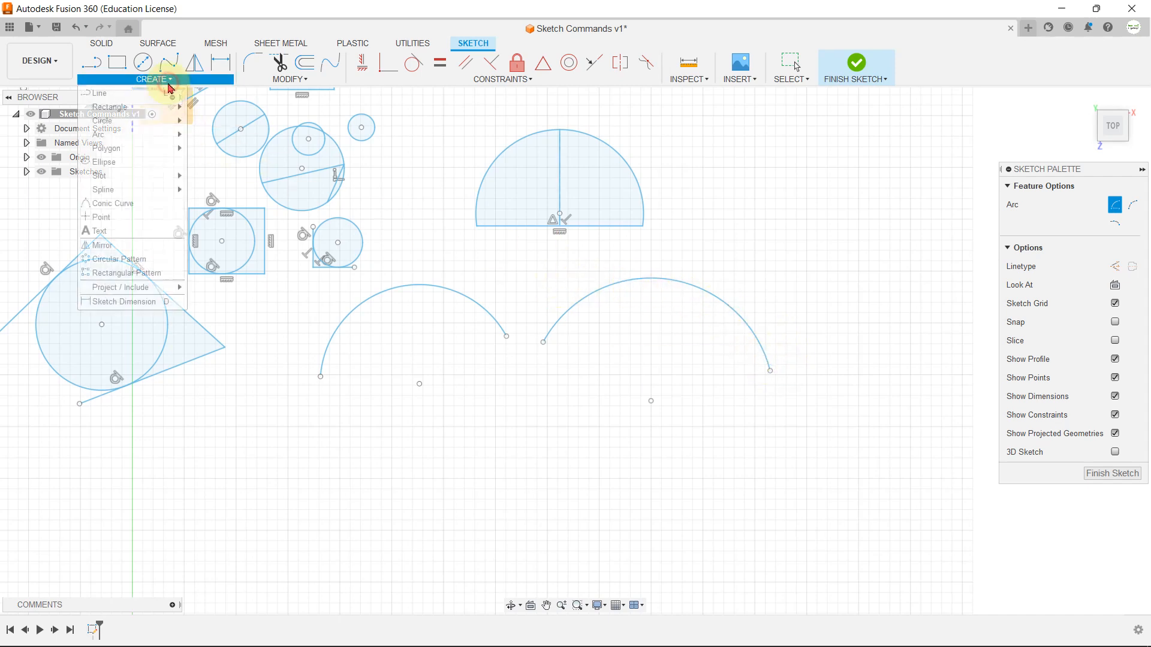
{"action": "mouse_move", "coordinate": [134, 134]}
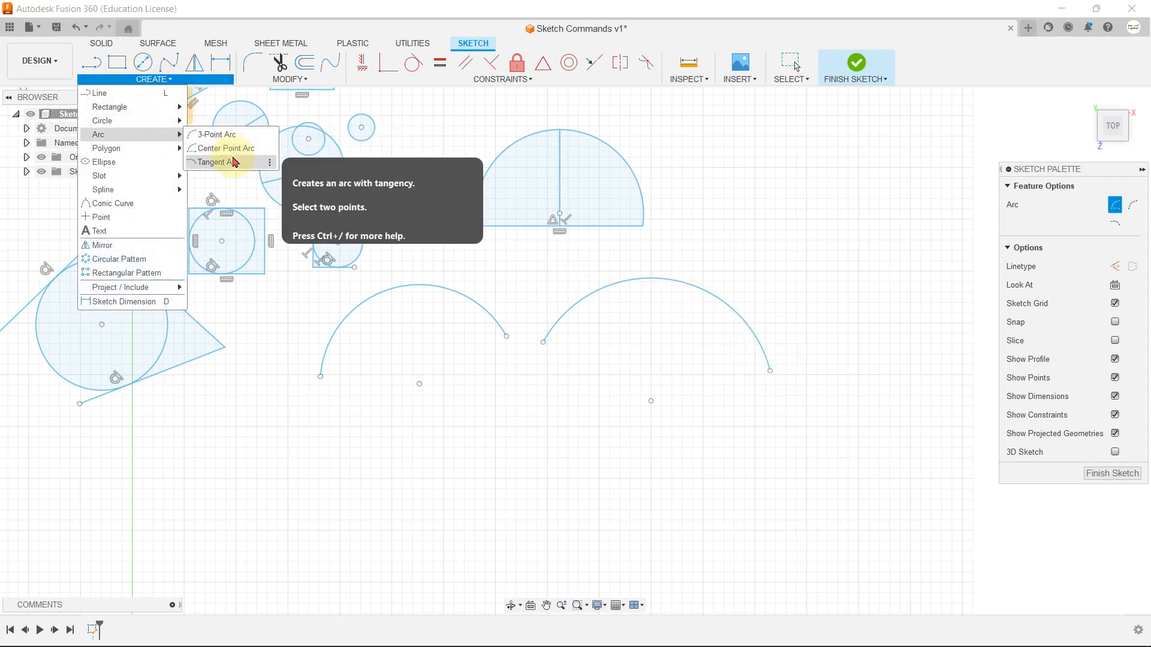
{"action": "left_click", "coordinate": [232, 163]}
{"action": "scroll", "coordinate": [655, 226], "scroll_direction": "down", "scroll_amount": 2}
{"action": "scroll", "coordinate": [469, 257], "scroll_direction": "up", "scroll_amount": 5}
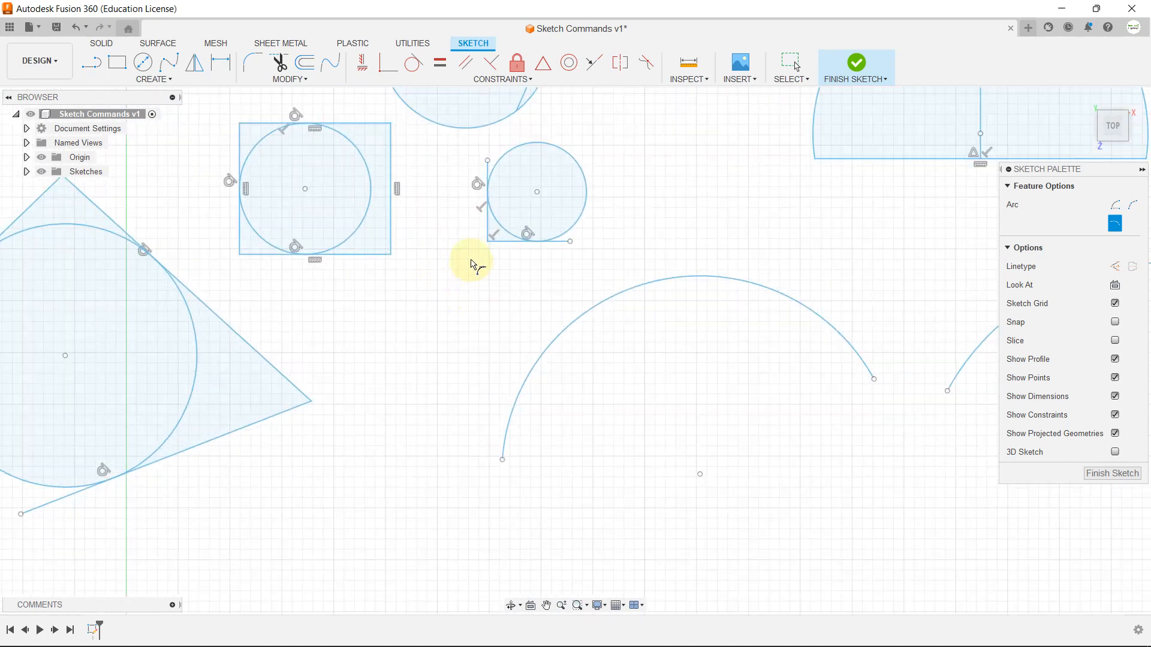
{"action": "scroll", "coordinate": [471, 264], "scroll_direction": "up", "scroll_amount": 2}
{"action": "scroll", "coordinate": [524, 242], "scroll_direction": "up", "scroll_amount": 2}
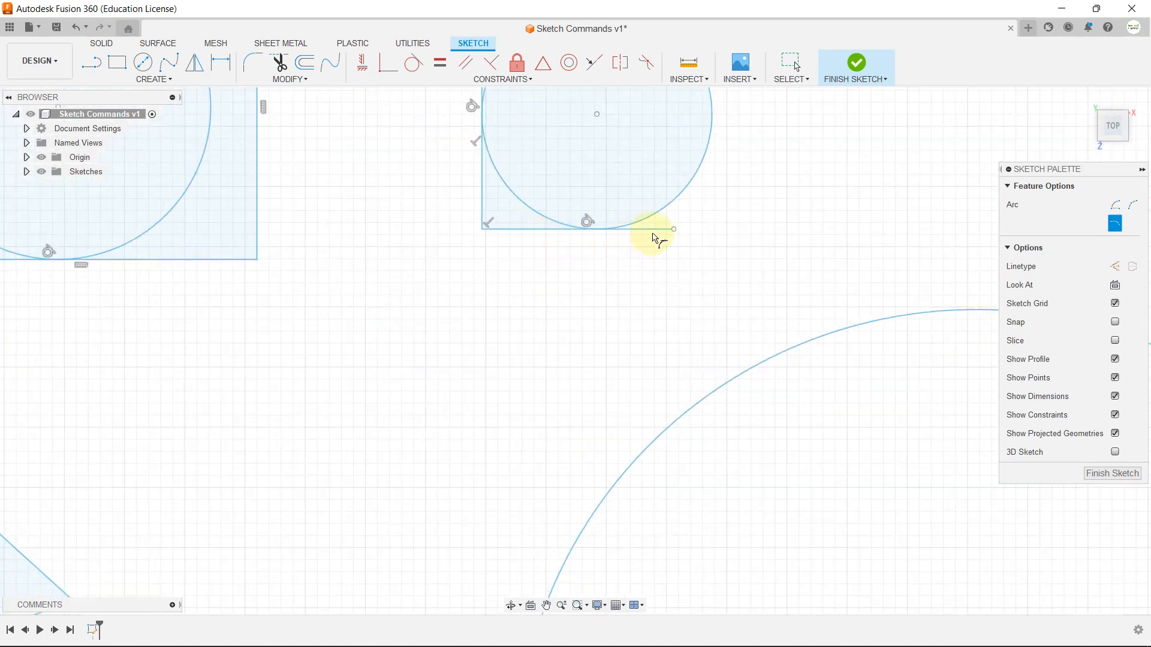
{"action": "left_click", "coordinate": [481, 231]}
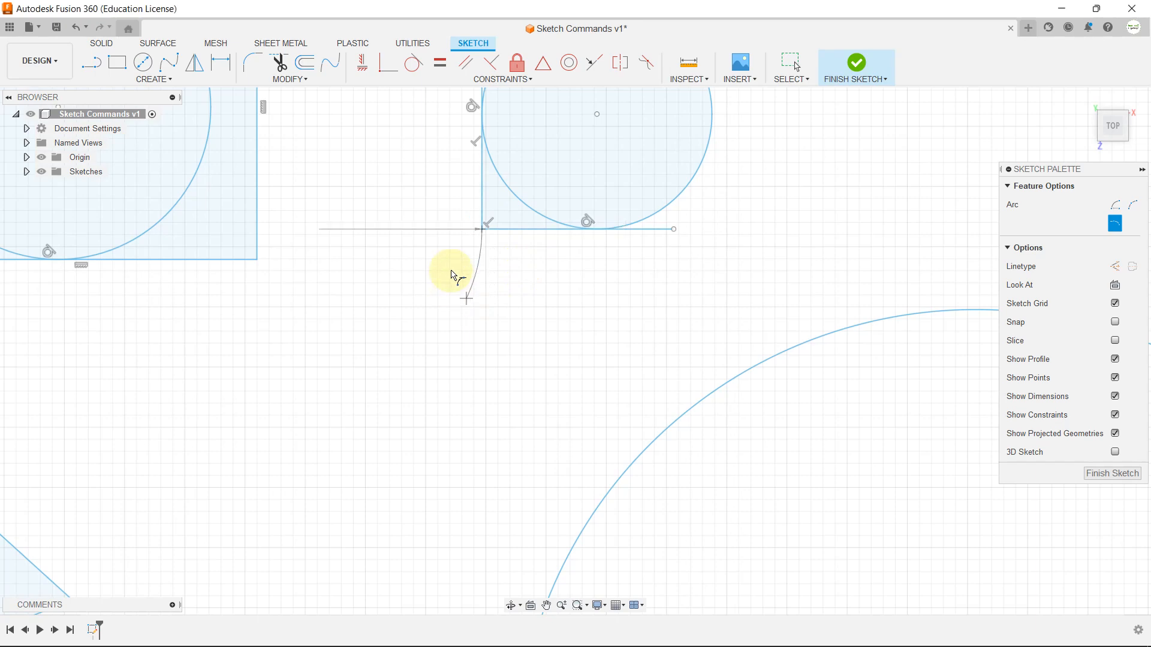
{"action": "left_click", "coordinate": [390, 260]}
- Draw a single slanted line rising to the right below the first 3-Point Arc
{"action": "left_click", "coordinate": [91, 61]}
{"action": "scroll", "coordinate": [364, 136], "scroll_direction": "down", "scroll_amount": 5}
{"action": "left_click", "coordinate": [432, 424]}
{"action": "left_click", "coordinate": [650, 369]}
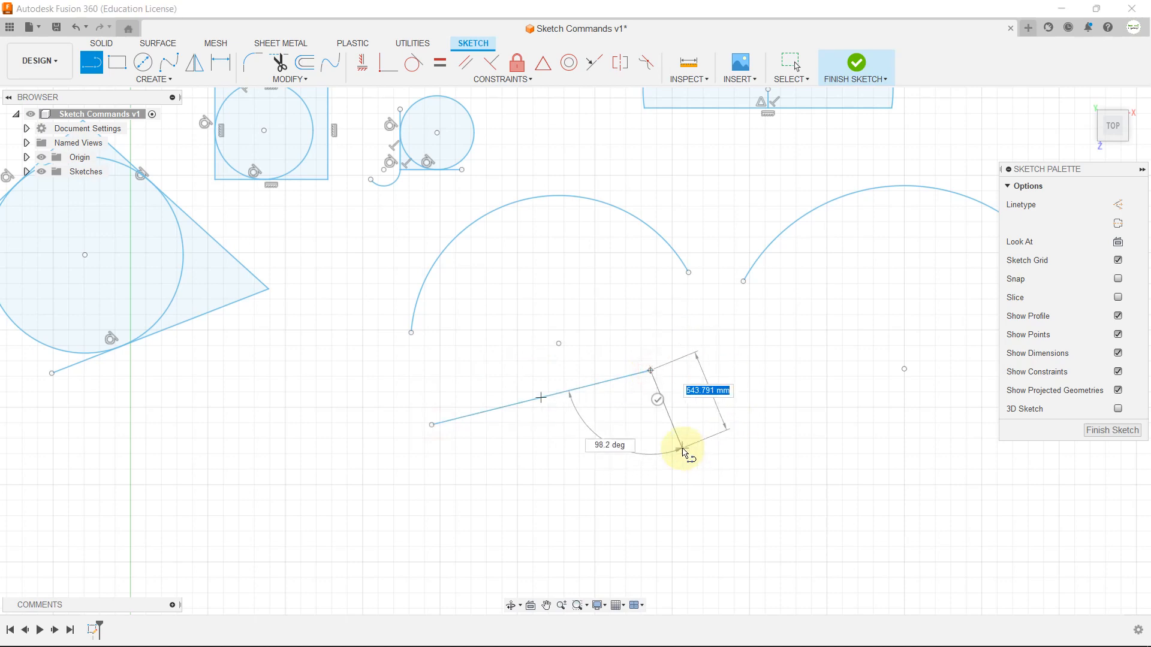
{"action": "key", "text": "Escape"}
- Draw a Tangent Arc from the slanted line's lower-left endpoint, curving downward
{"action": "left_click", "coordinate": [142, 81]}
{"action": "mouse_move", "coordinate": [171, 139]}
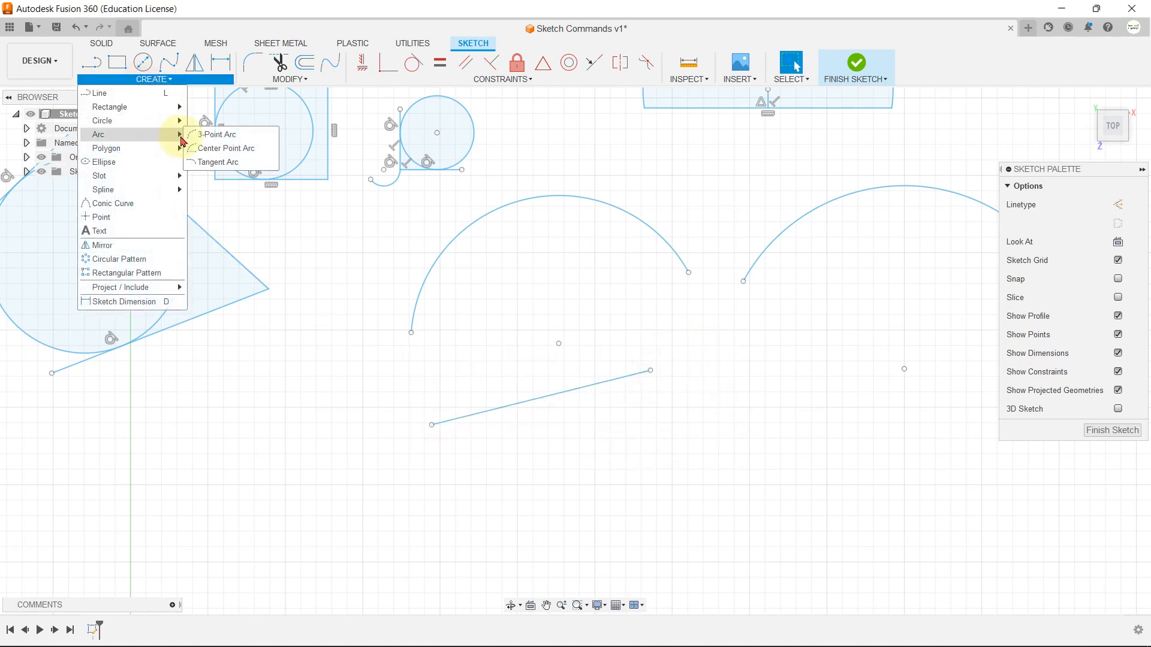
{"action": "left_click", "coordinate": [191, 160]}
{"action": "scroll", "coordinate": [408, 457], "scroll_direction": "up", "scroll_amount": 5}
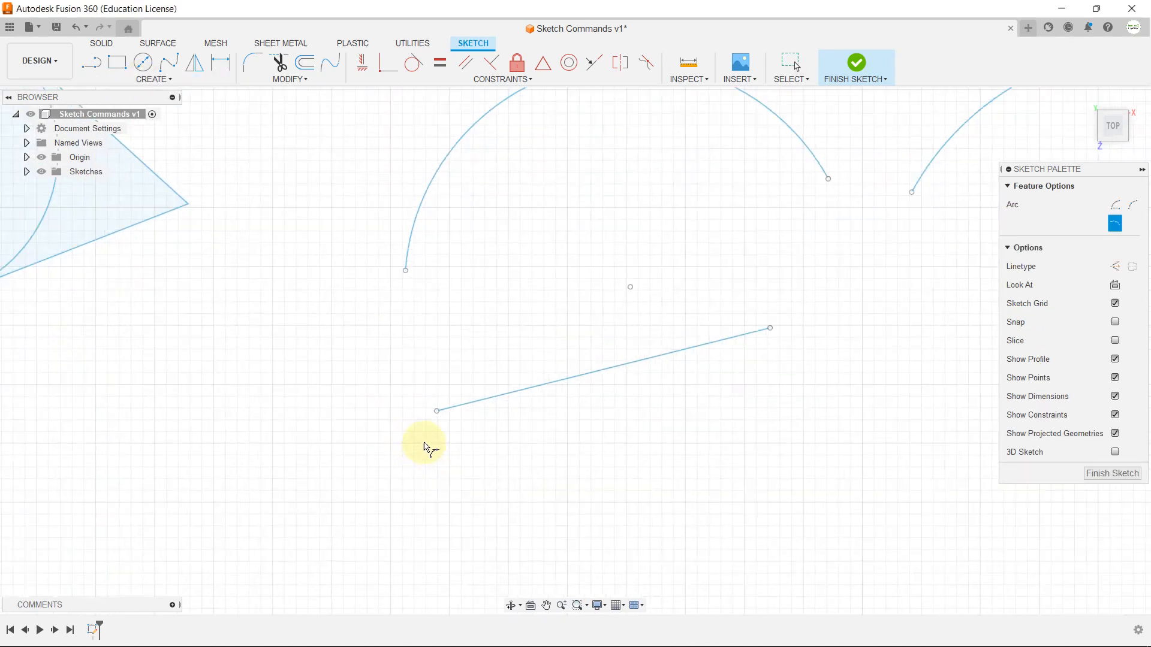
{"action": "left_click", "coordinate": [441, 401]}
{"action": "scroll", "coordinate": [419, 480], "scroll_direction": "down", "scroll_amount": 3}
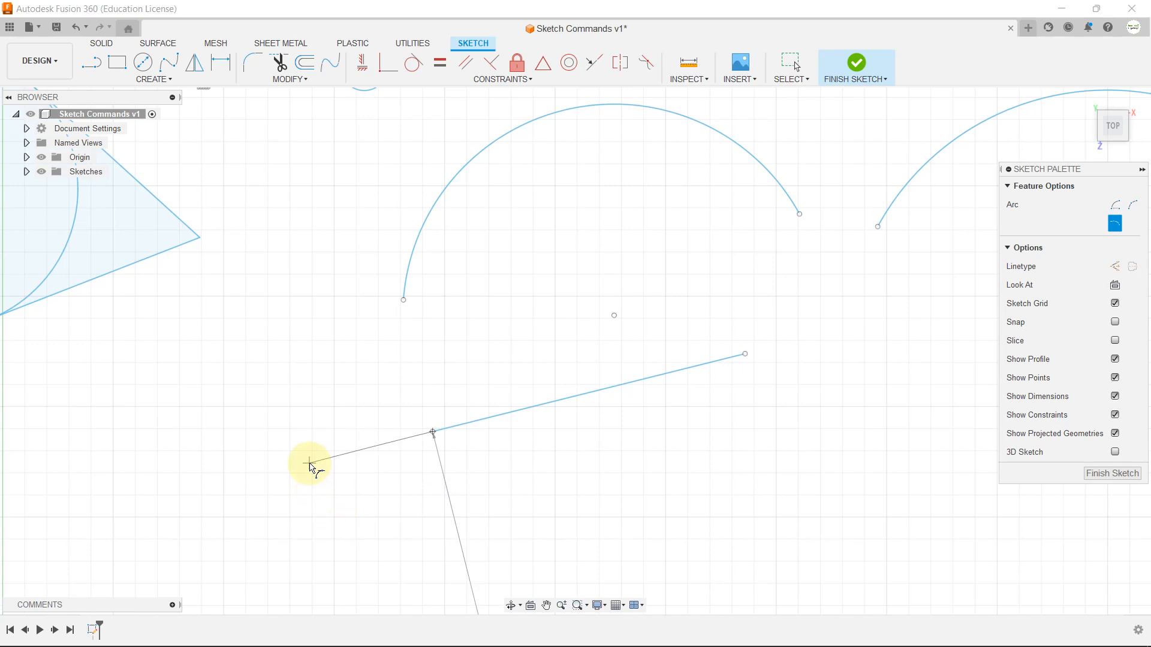
{"action": "left_click", "coordinate": [380, 481]}
{"action": "key", "text": "Escape"}
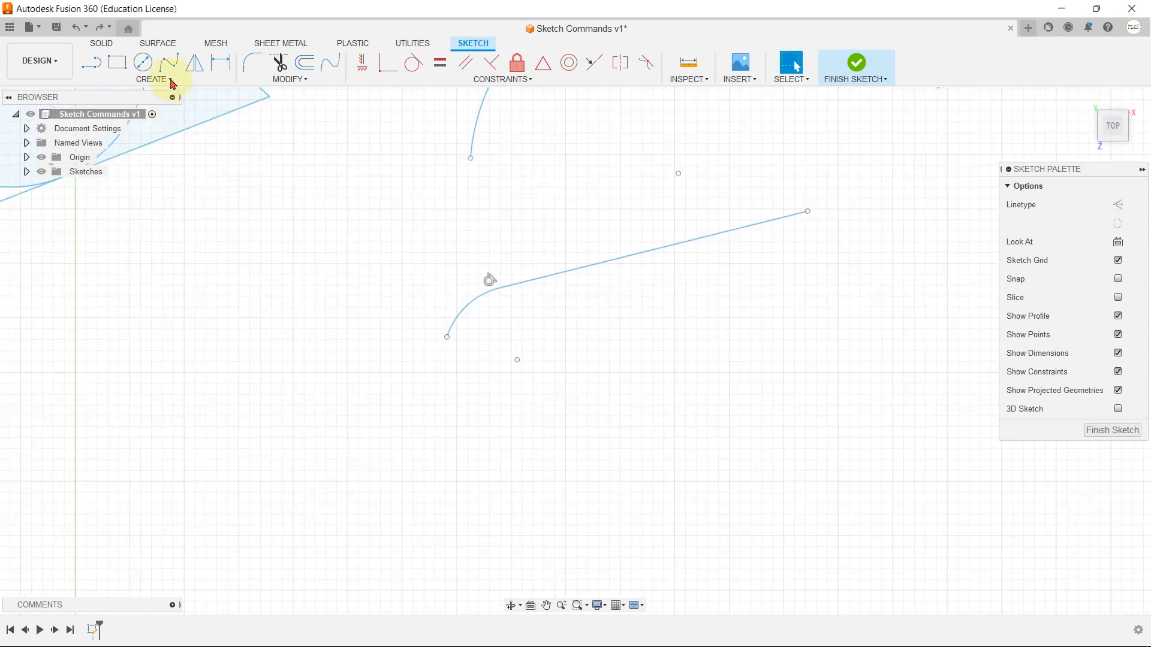
- Draw a 6-sided Circumscribed Polygon with a 500 mm radius below the slanted line with the tangent arc
{"action": "left_click", "coordinate": [172, 81]}
{"action": "mouse_move", "coordinate": [155, 154]}
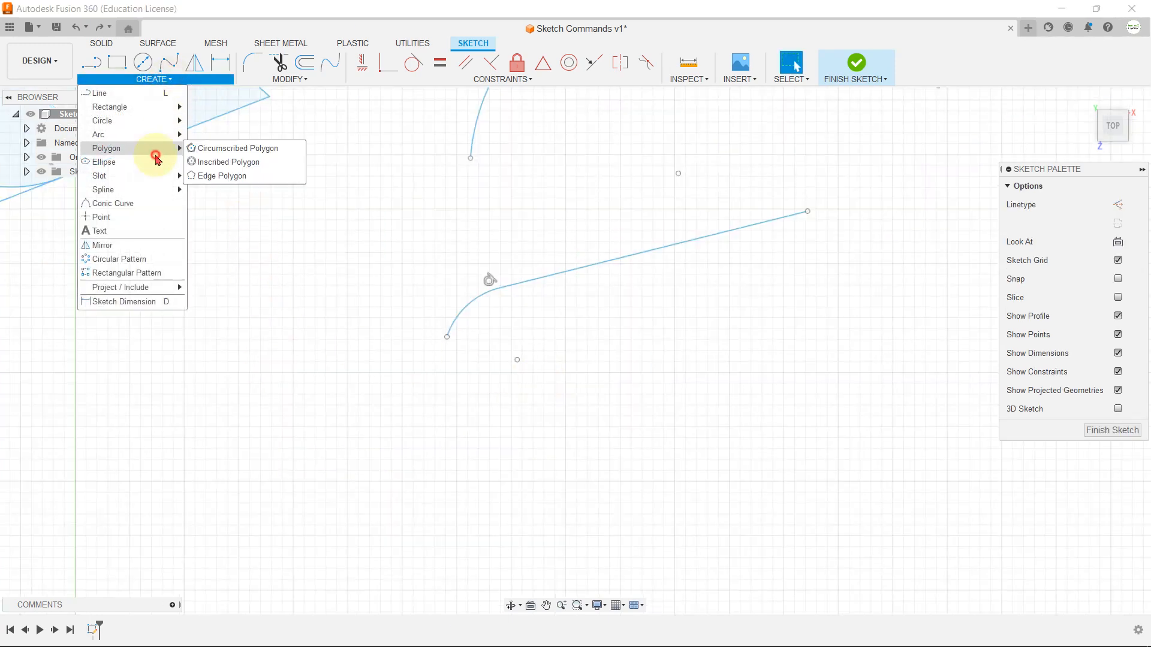
{"action": "left_click", "coordinate": [255, 151]}
{"action": "scroll", "coordinate": [411, 386], "scroll_direction": "down", "scroll_amount": 2}
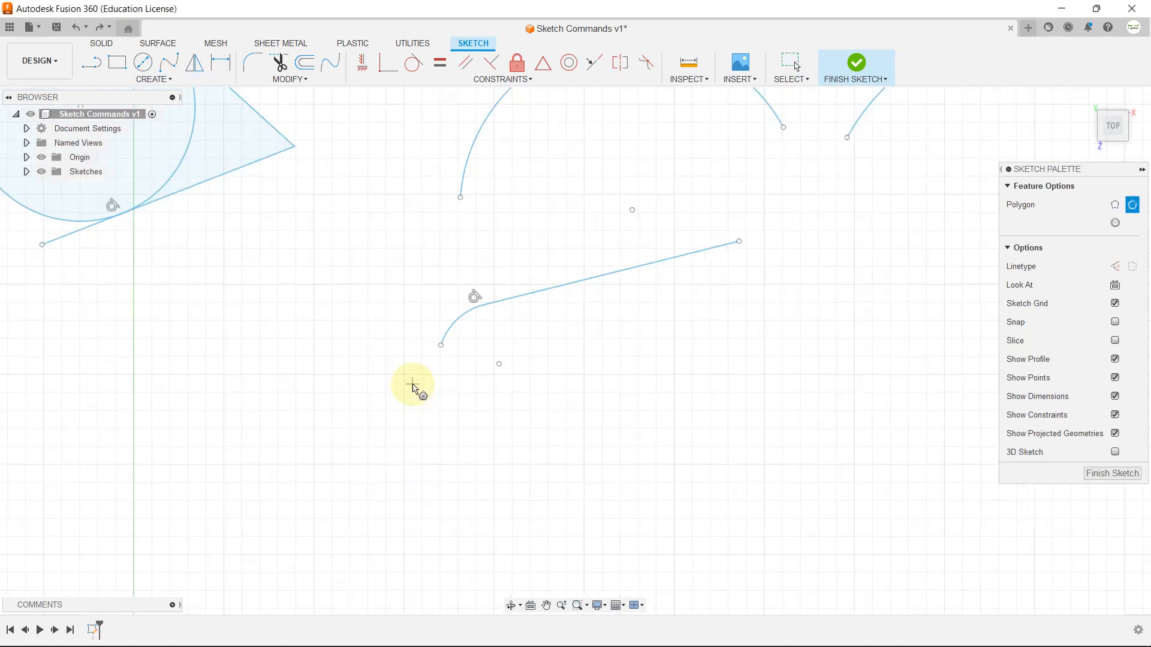
{"action": "scroll", "coordinate": [624, 450], "scroll_direction": "up", "scroll_amount": 1}
{"action": "left_click", "coordinate": [630, 441]}
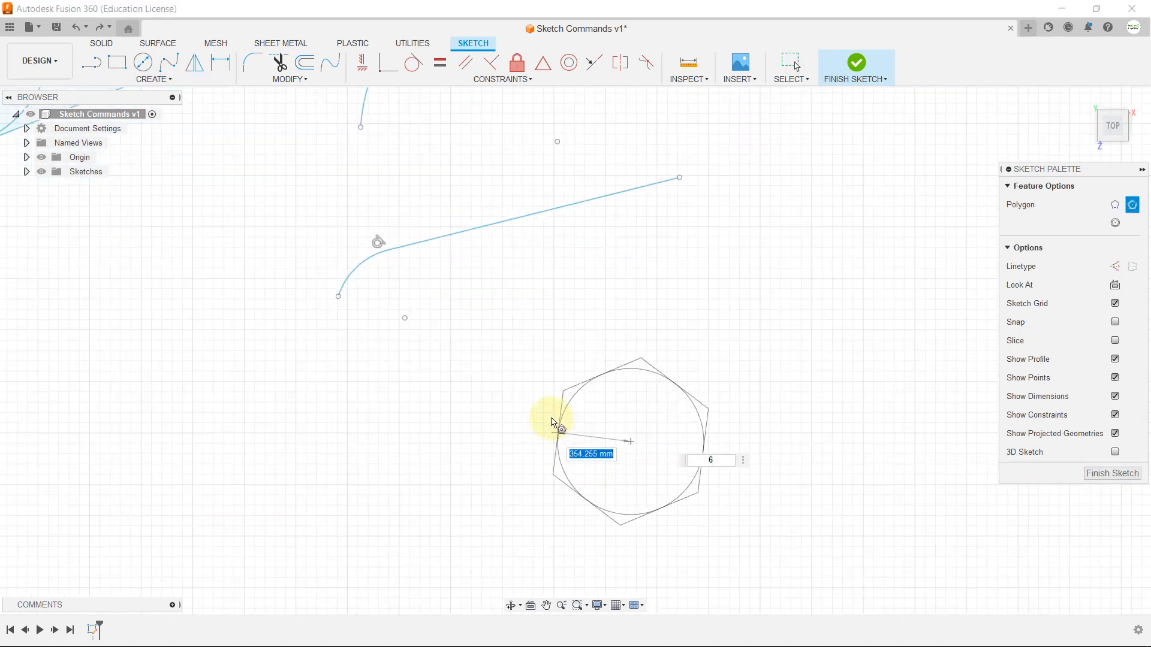
{"action": "type", "text": "500"}
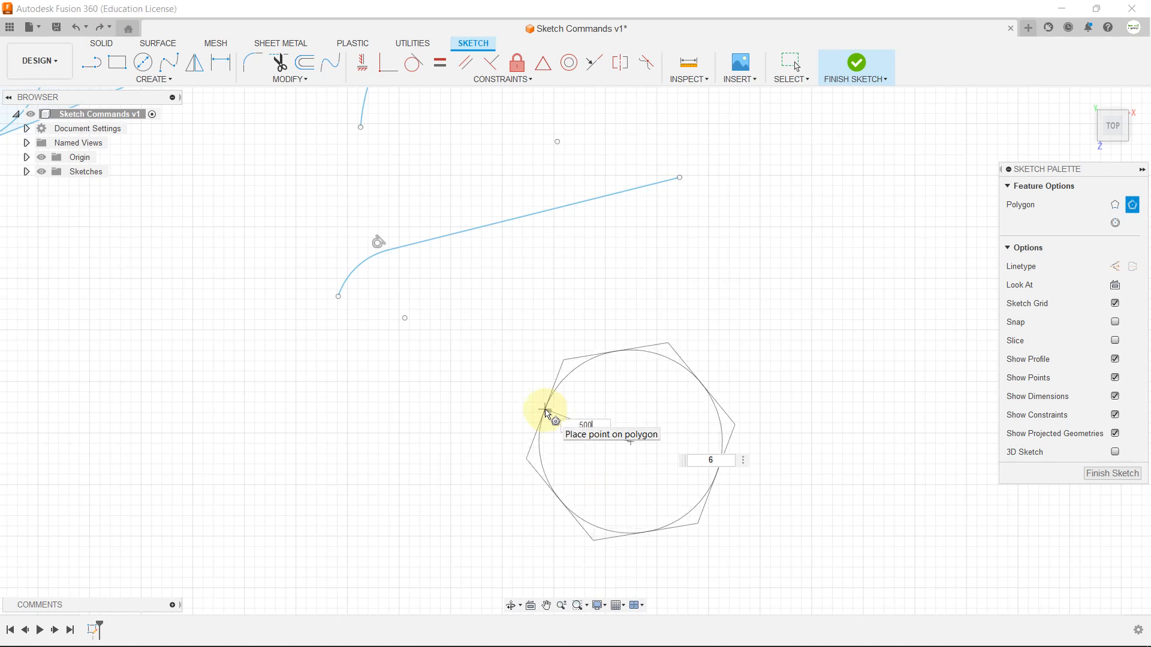
{"action": "key", "text": "Tab"}
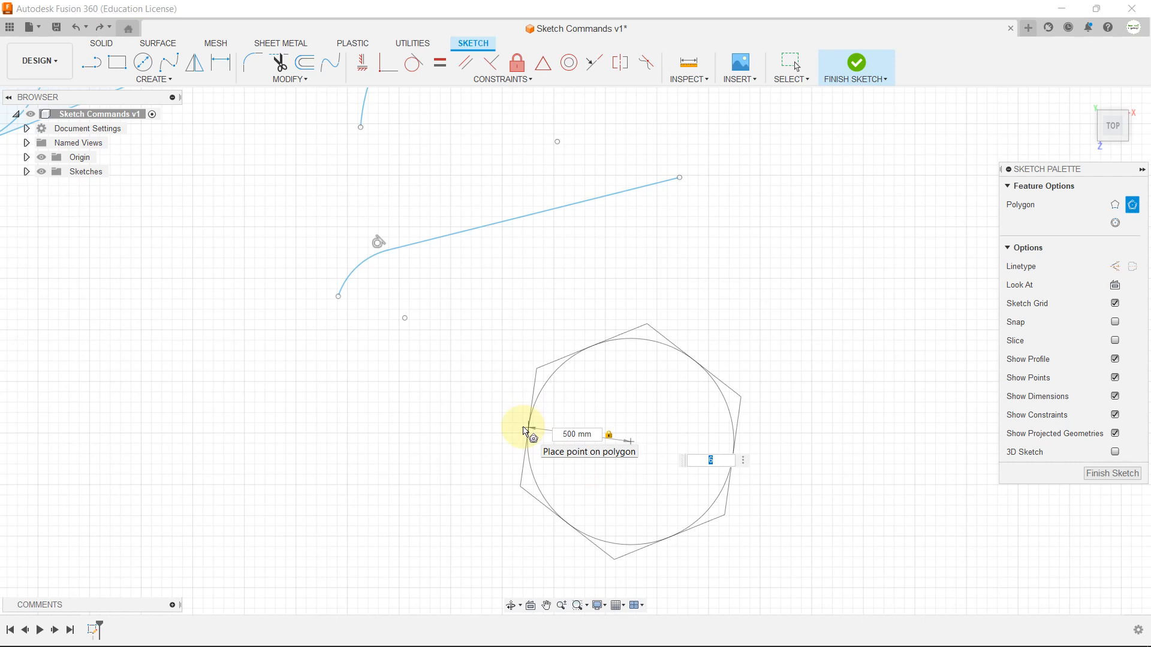
{"action": "type", "text": "3"}
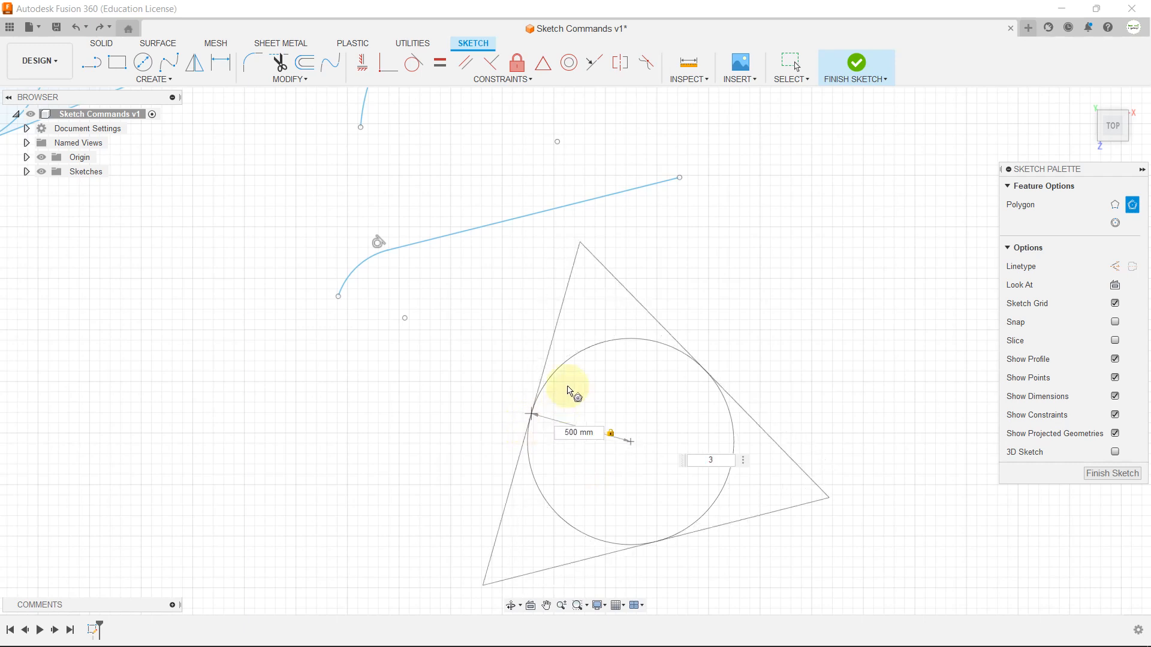
{"action": "scroll", "coordinate": [481, 416], "scroll_direction": "down", "scroll_amount": 2}
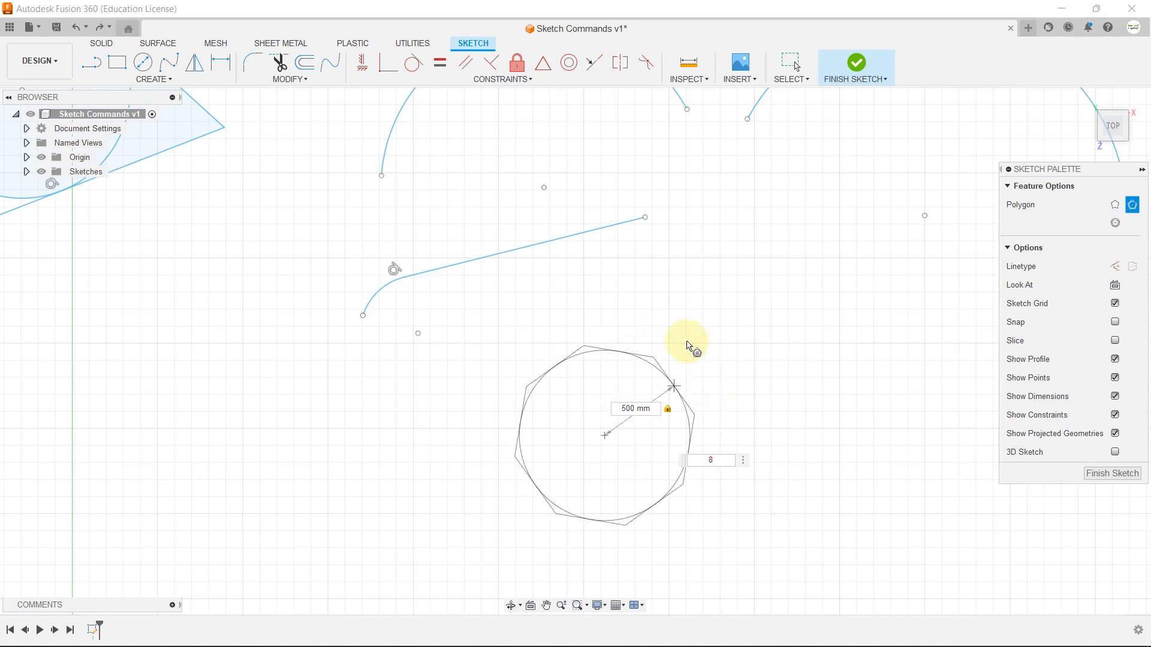
{"action": "scroll", "coordinate": [681, 329], "scroll_direction": "up", "scroll_amount": 2}
{"action": "key", "text": "BackSpace"}
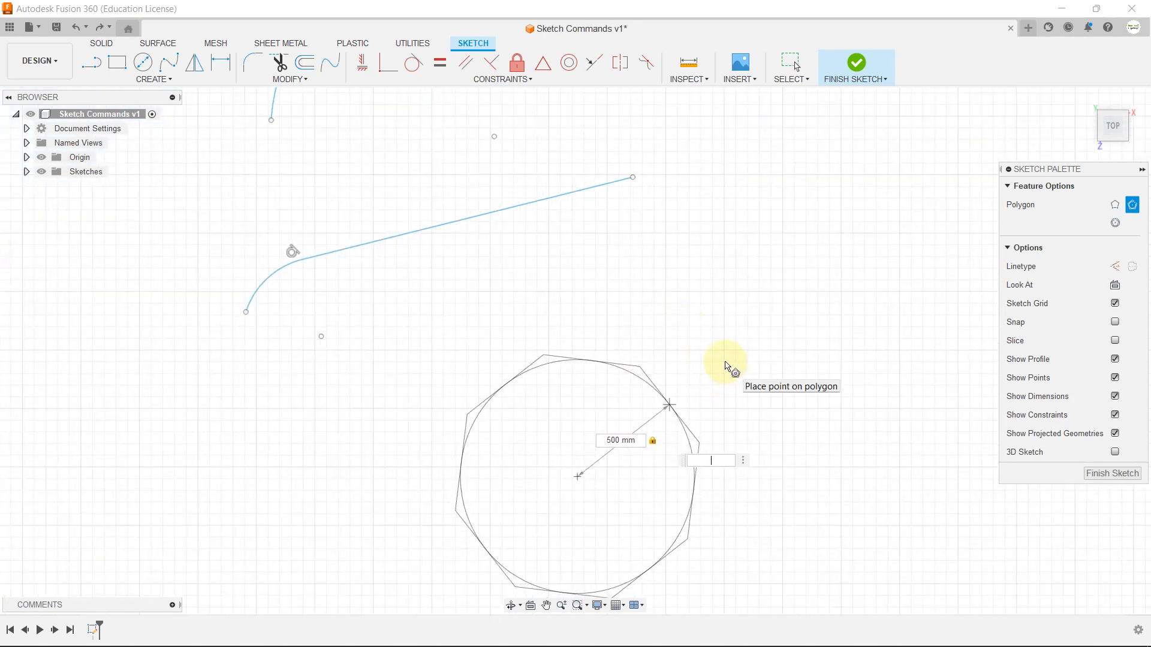
{"action": "key", "text": "Return"}
- Draw a 6-sided Inscribed Polygon with a 500 mm radius to the right of the circumscribed hexagon
{"action": "middle_click_drag", "start_coordinate": [633, 246], "coordinate": [593, 170]}
{"action": "left_click", "coordinate": [139, 78]}
{"action": "mouse_move", "coordinate": [160, 145]}
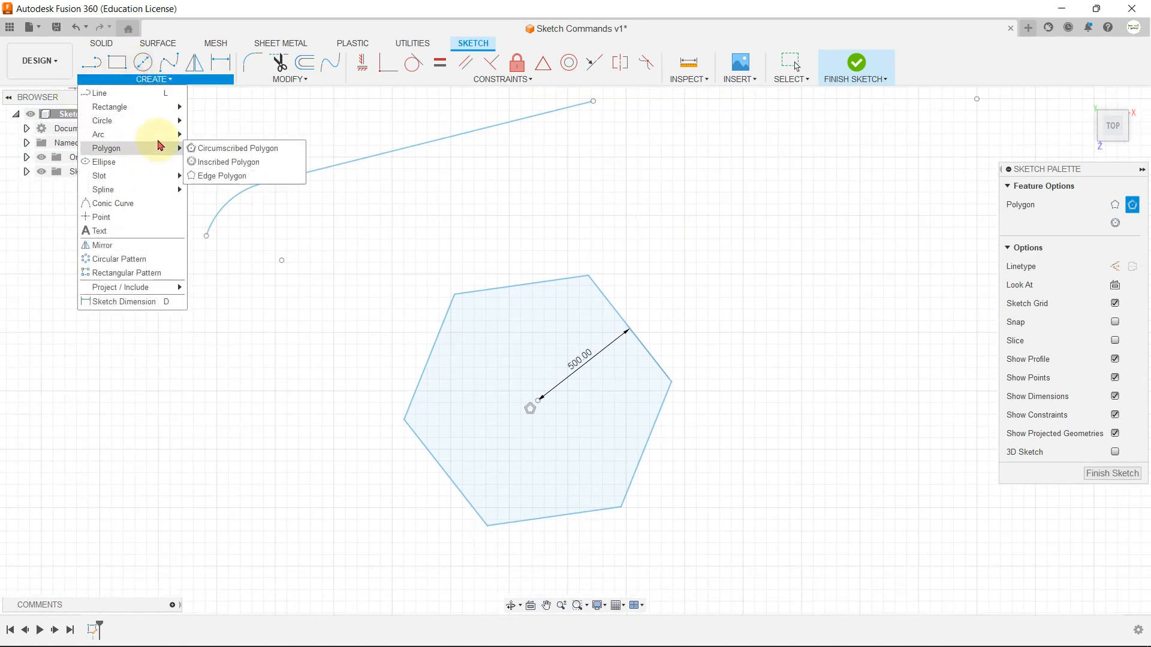
{"action": "left_click", "coordinate": [229, 161]}
{"action": "scroll", "coordinate": [255, 240], "scroll_direction": "down", "scroll_amount": 3}
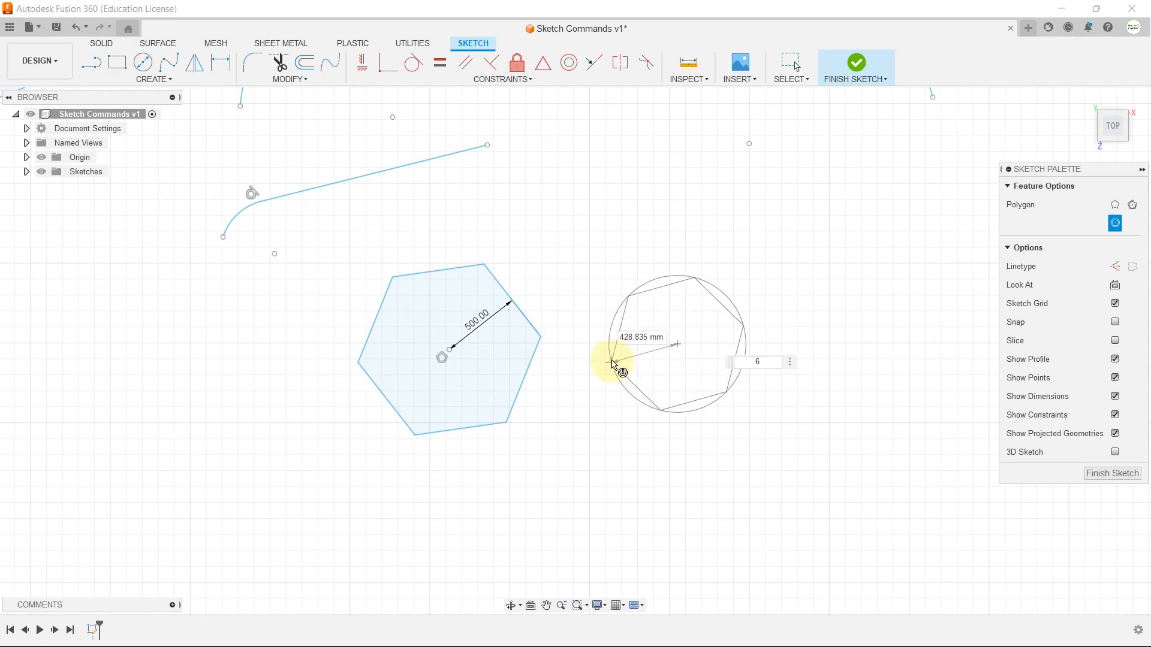
{"action": "key", "text": "Tab"}
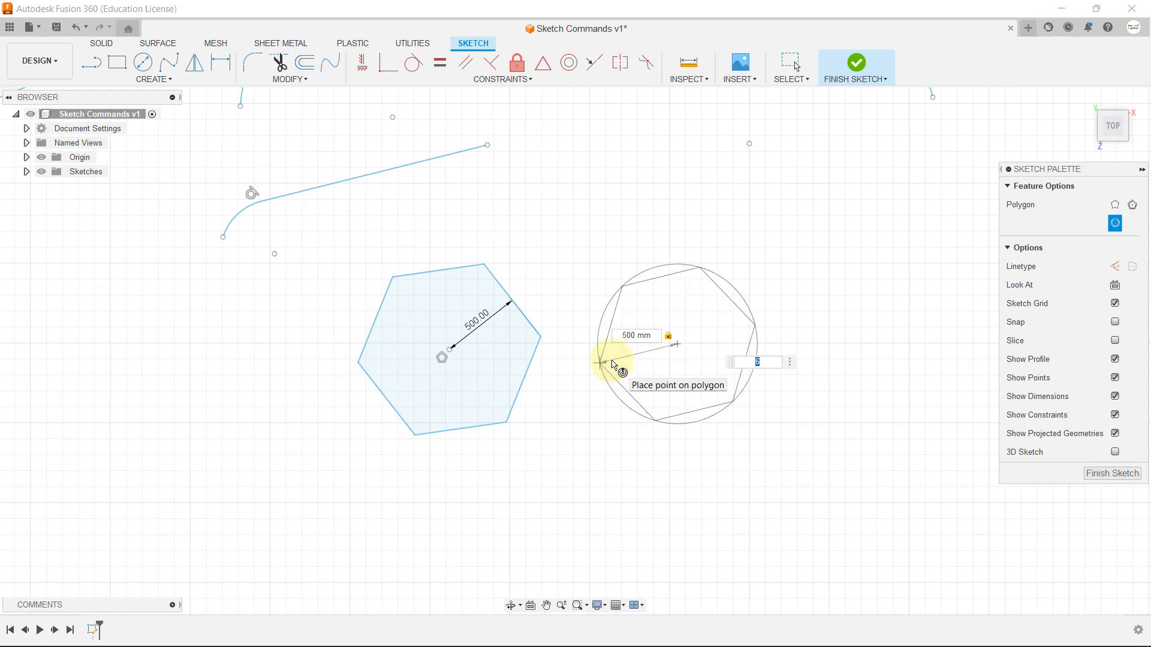
{"action": "key", "text": "Tab"}
{"action": "key", "text": "Tab"}
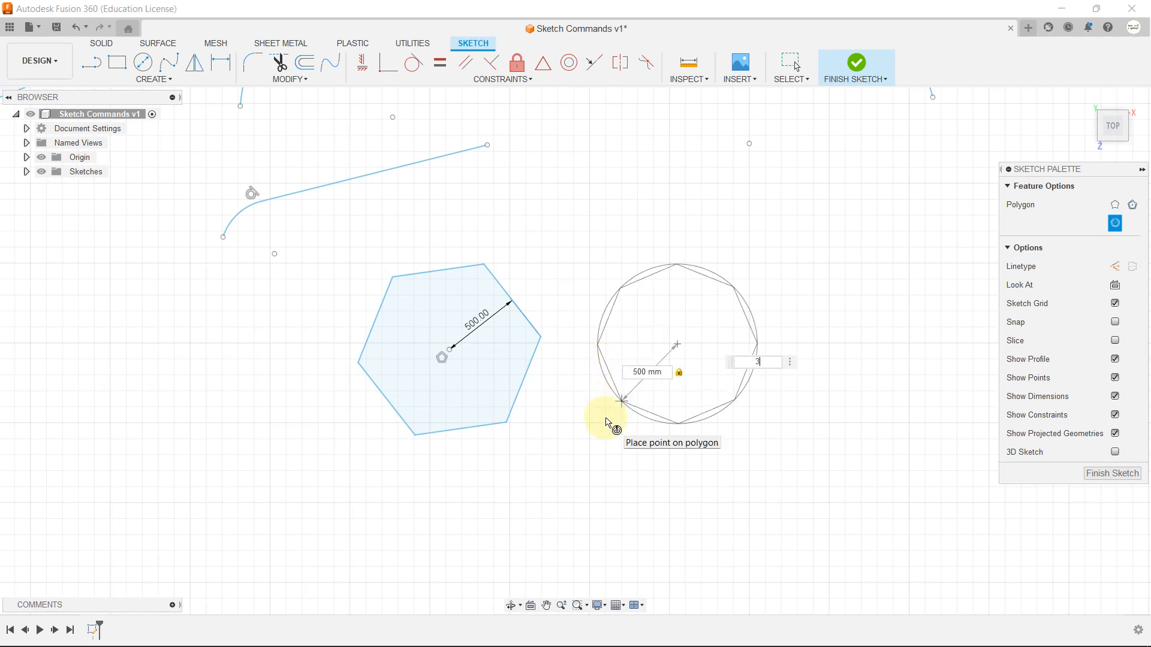
{"action": "type", "text": "5"}
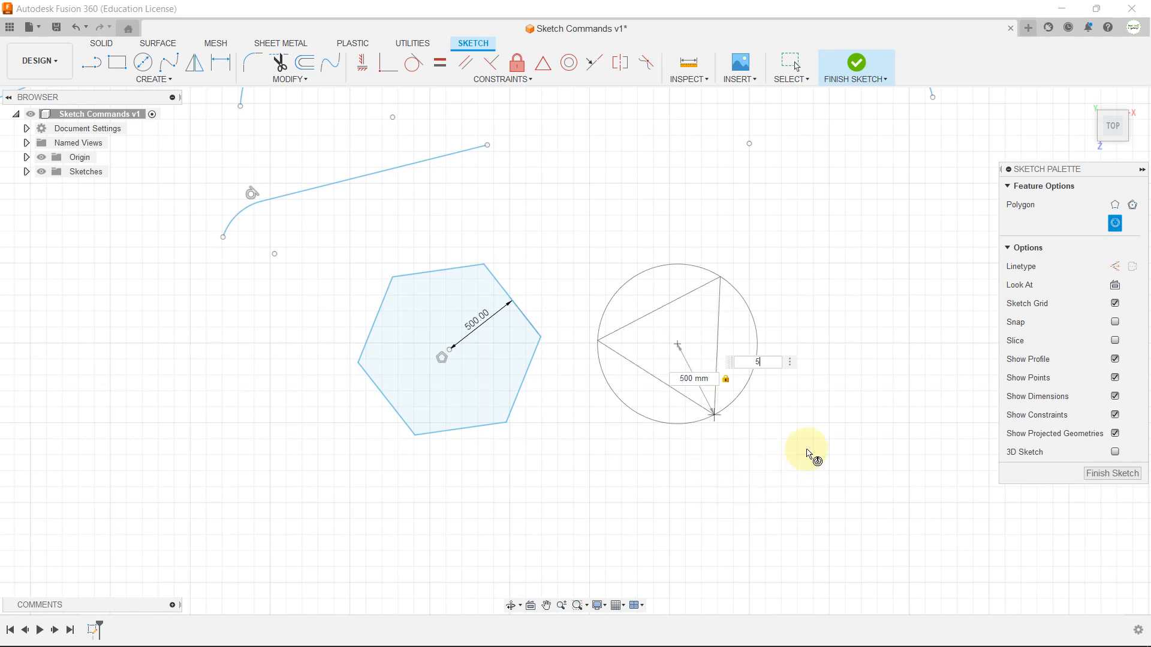
{"action": "key", "text": "BackSpace"}
{"action": "type", "text": "4"}
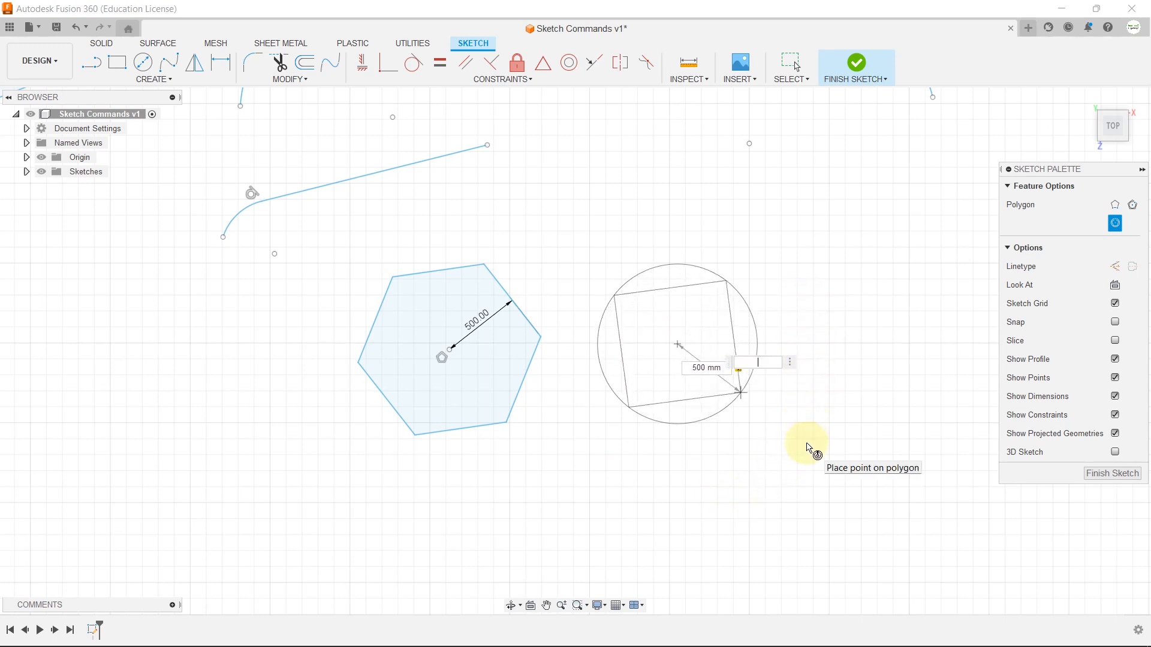
{"action": "key", "text": "BackSpace"}
{"action": "type", "text": "6"}
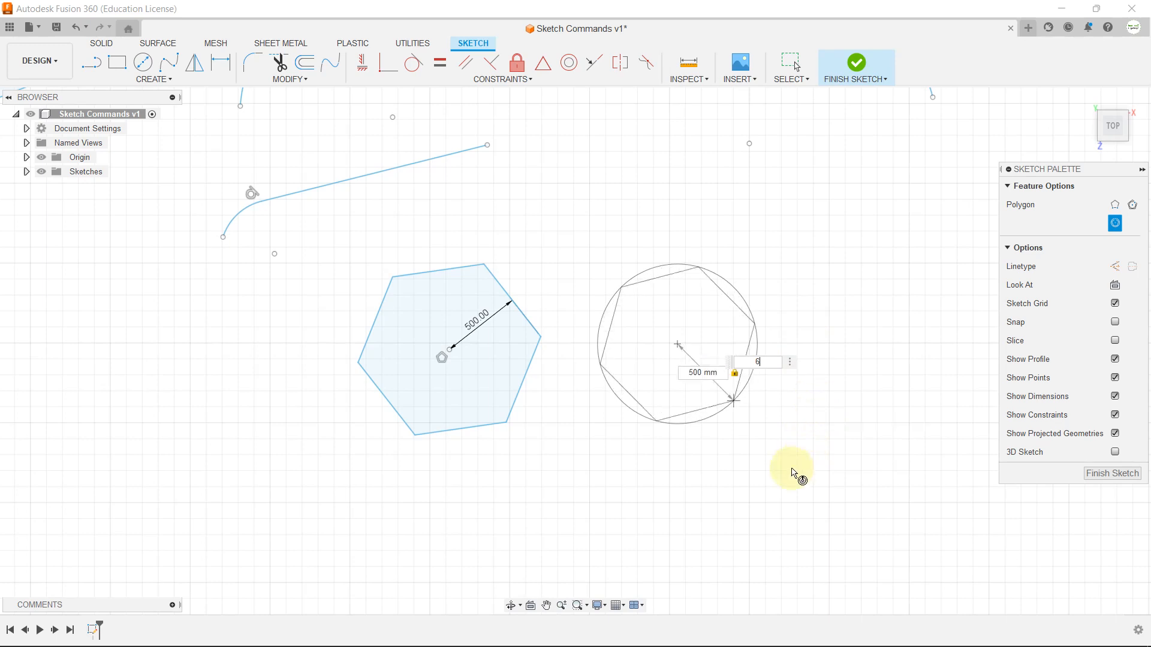
{"action": "left_click", "coordinate": [727, 486]}
- Preview a line from the circumscribed hexagon's center to the edge point where its radius dimension ends, without keeping it
{"action": "scroll", "coordinate": [575, 342], "scroll_direction": "up", "scroll_amount": 3}
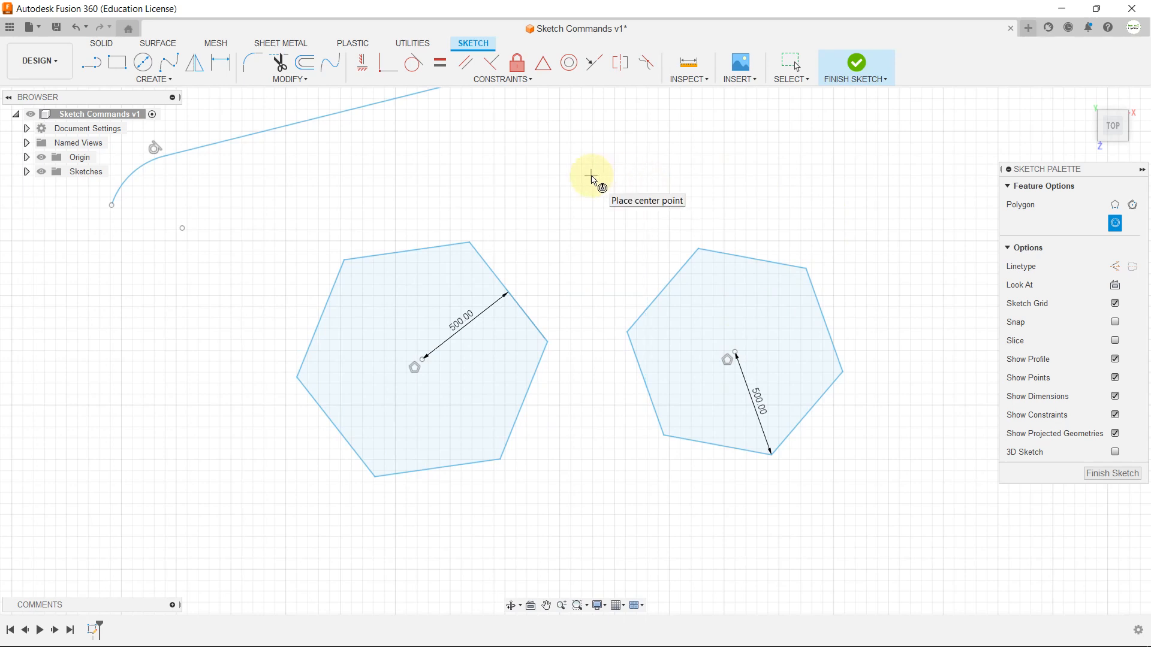
{"action": "left_click", "coordinate": [97, 64]}
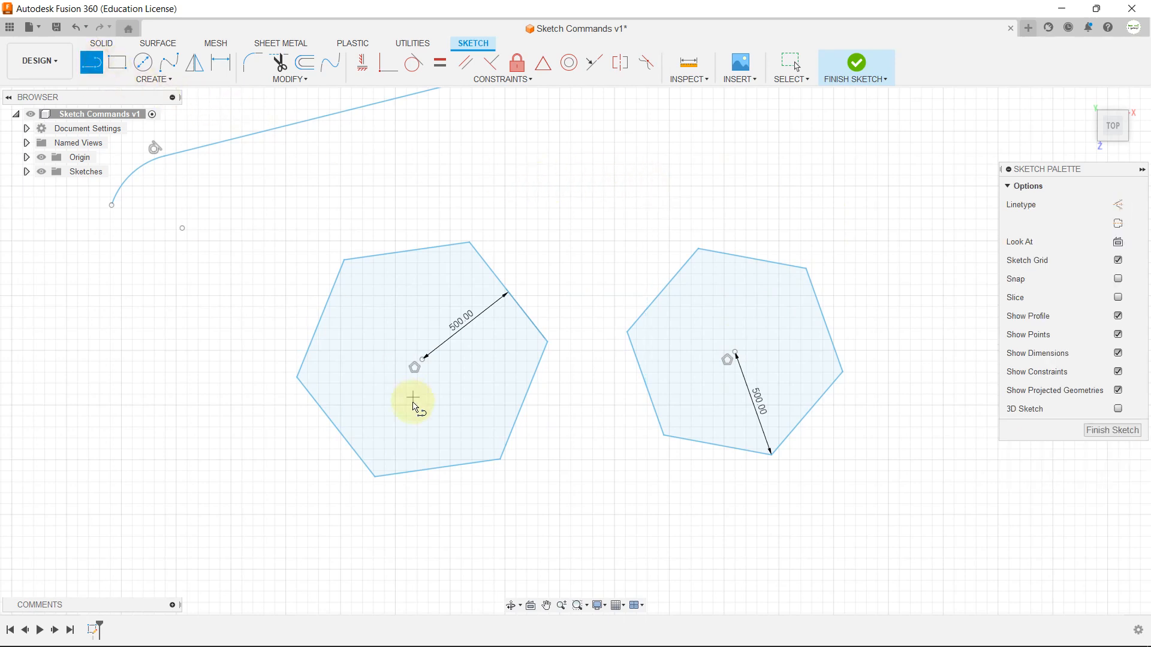
{"action": "left_click", "coordinate": [425, 360]}
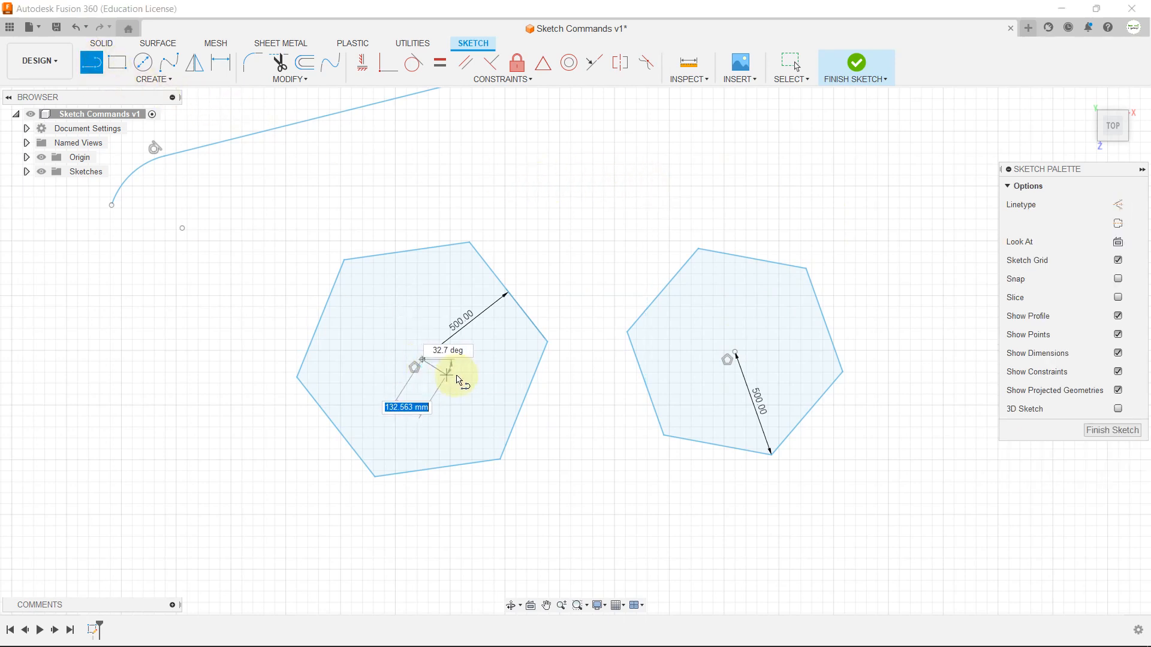
{"action": "left_click", "coordinate": [508, 294]}
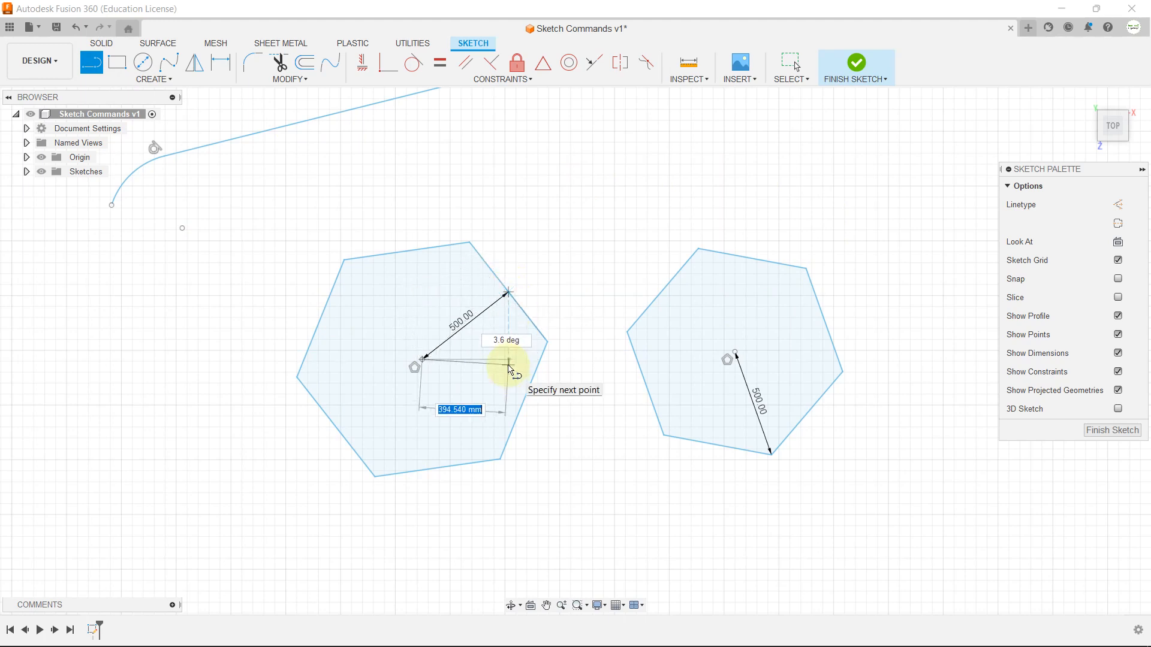
{"action": "key", "text": "Escape"}
- Preview a line from the inscribed hexagon's center to the vertex where its radius dimension ends, without keeping it
{"action": "left_click", "coordinate": [97, 65]}
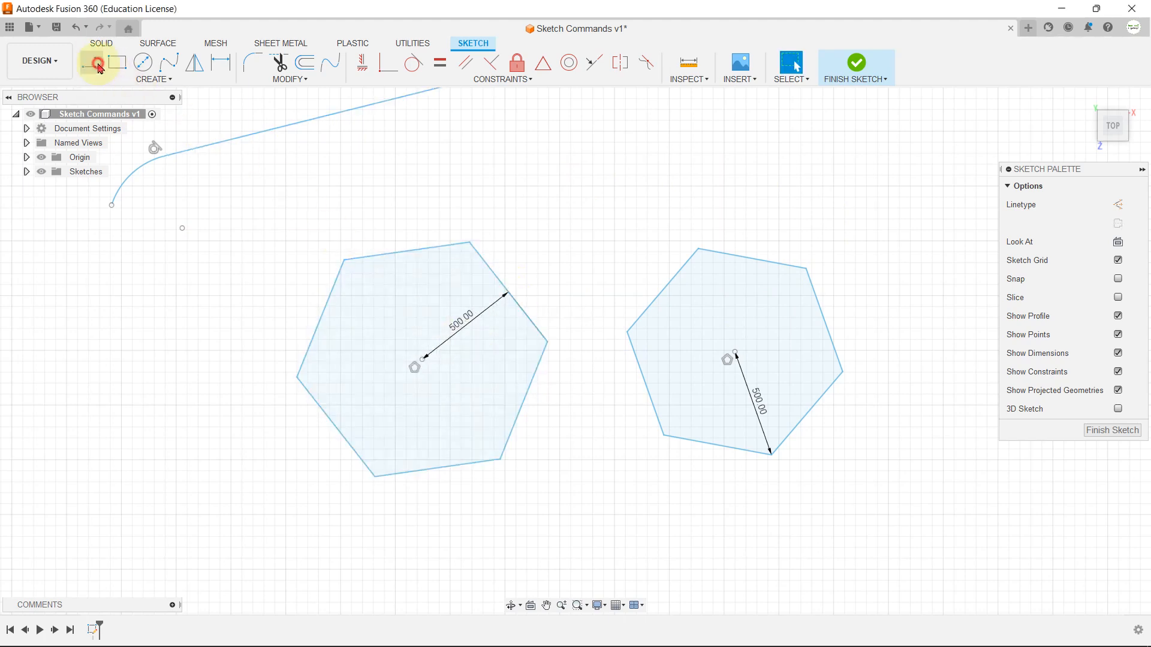
{"action": "left_click", "coordinate": [738, 352]}
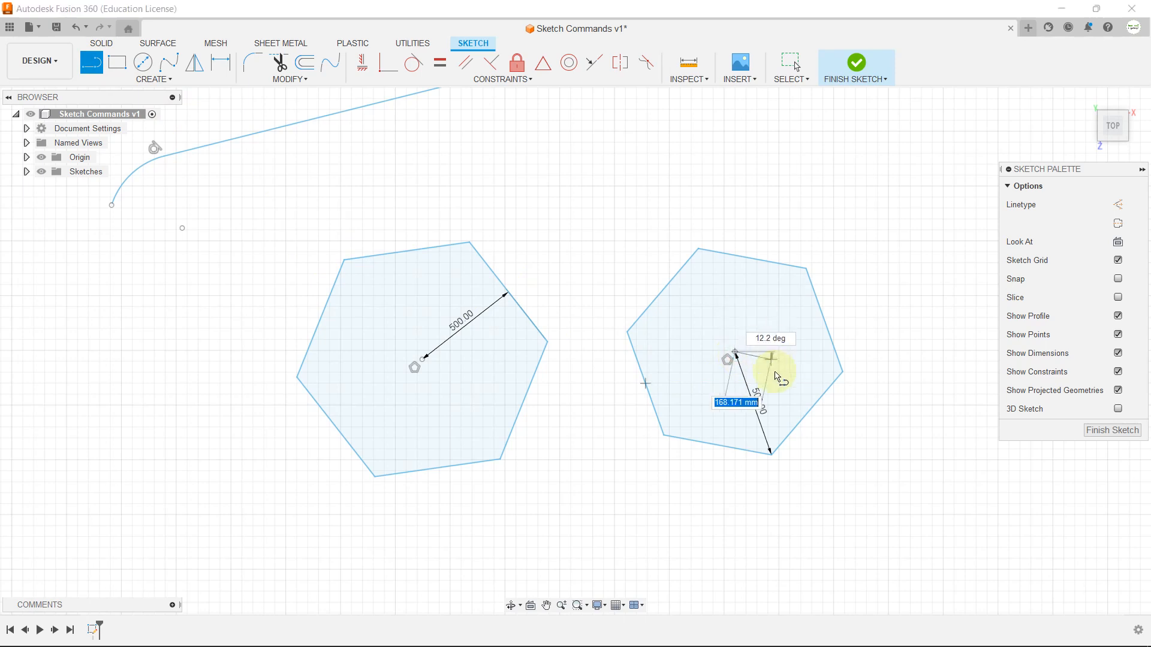
{"action": "left_click", "coordinate": [773, 457]}
{"action": "key", "text": "Escape"}
{"action": "scroll", "coordinate": [407, 231], "scroll_direction": "down", "scroll_amount": 3}
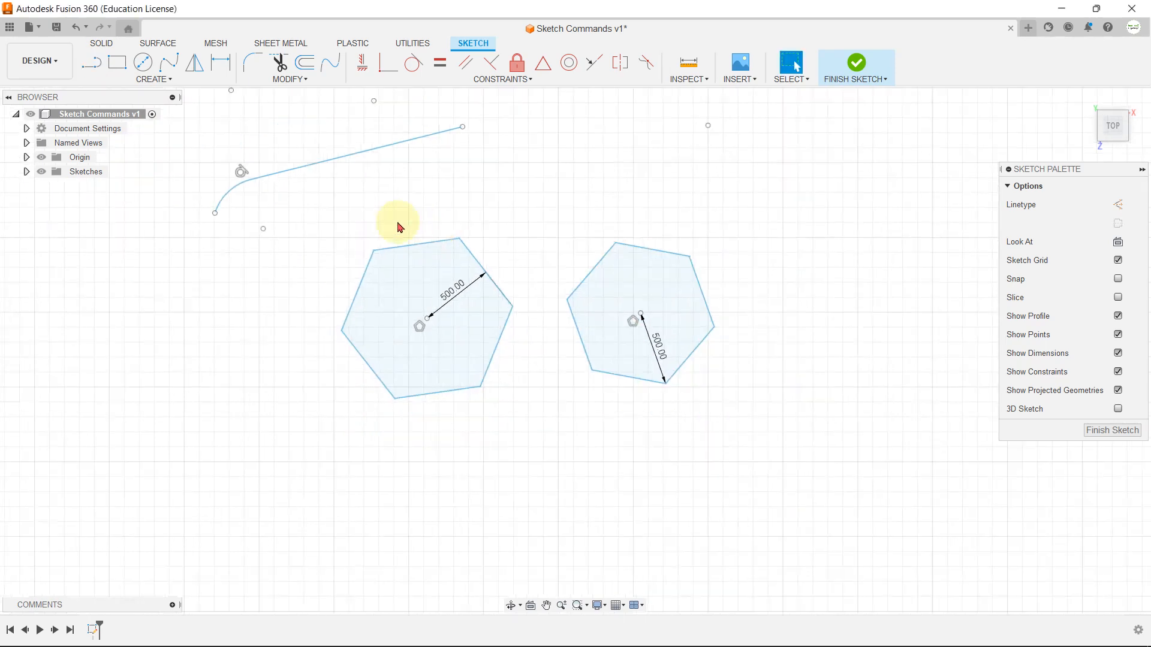
- Draw a 6-sided Edge Polygon to the right of the inscribed hexagon, its defining edge slanting up to the right
{"action": "left_click", "coordinate": [172, 80]}
{"action": "mouse_move", "coordinate": [158, 154]}
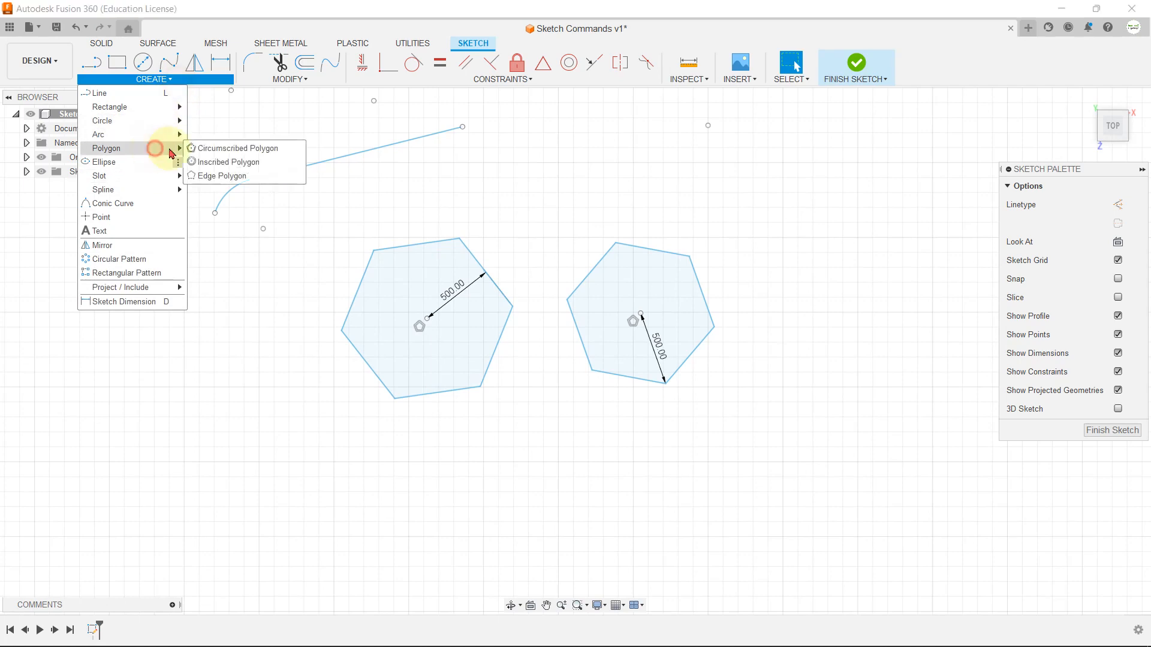
{"action": "left_click", "coordinate": [224, 175]}
{"action": "scroll", "coordinate": [239, 285], "scroll_direction": "down", "scroll_amount": 2}
{"action": "scroll", "coordinate": [575, 360], "scroll_direction": "up", "scroll_amount": 3}
{"action": "left_click", "coordinate": [520, 379]}
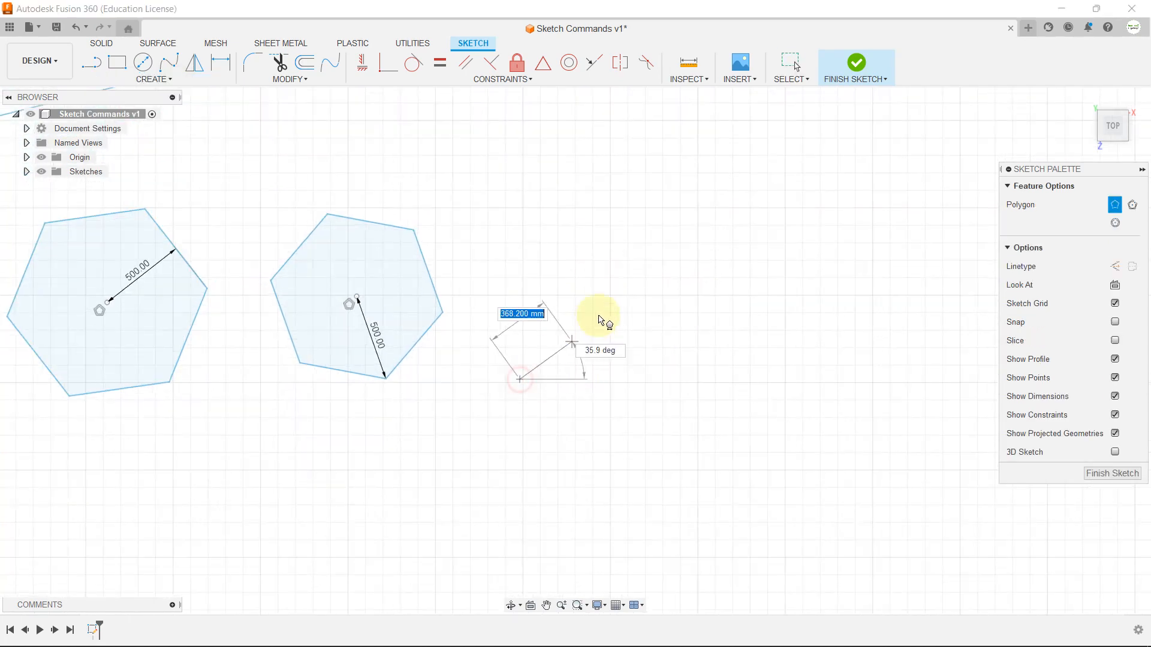
{"action": "left_click", "coordinate": [609, 290]}
{"action": "left_click", "coordinate": [663, 362]}
- Add two adjoining 6-sided Edge Polygons, one on the first edge hexagon's lower-right edge and one on its right edge
{"action": "scroll", "coordinate": [425, 275], "scroll_direction": "down", "scroll_amount": 2}
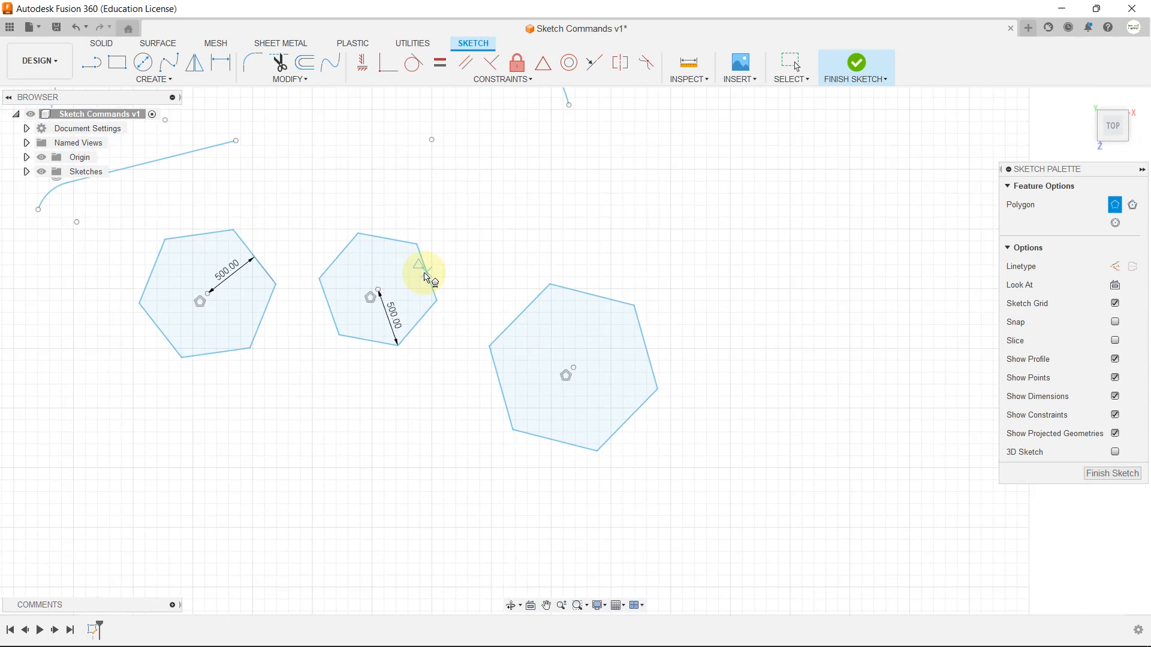
{"action": "left_click", "coordinate": [598, 451]}
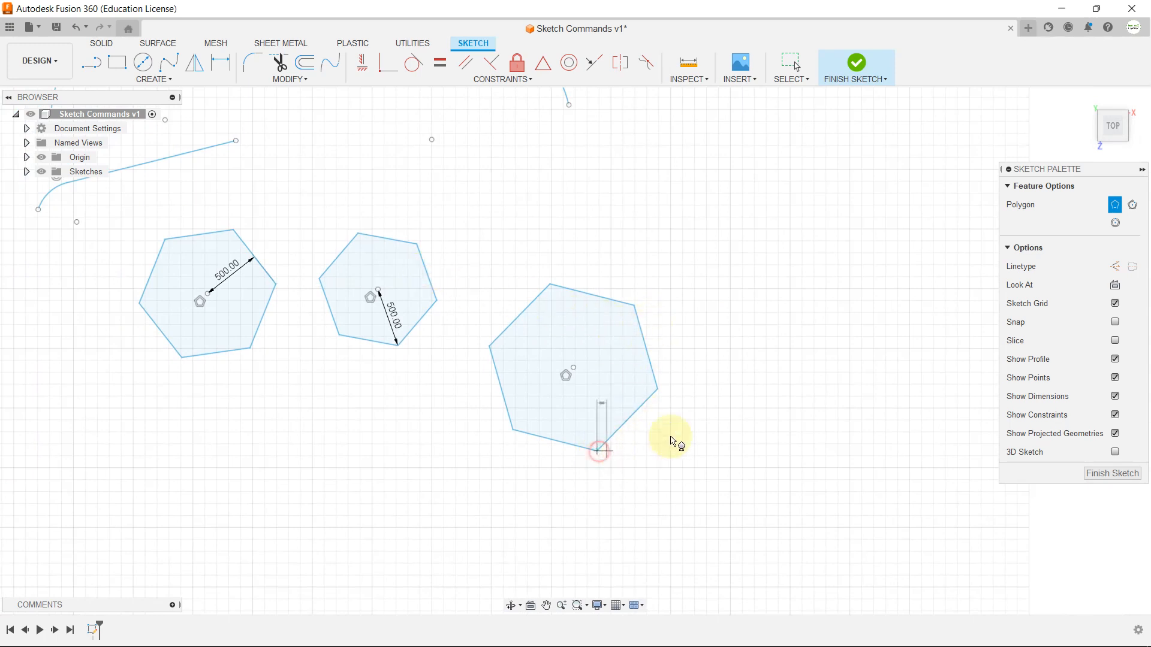
{"action": "left_click", "coordinate": [658, 389]}
{"action": "left_click", "coordinate": [745, 459]}
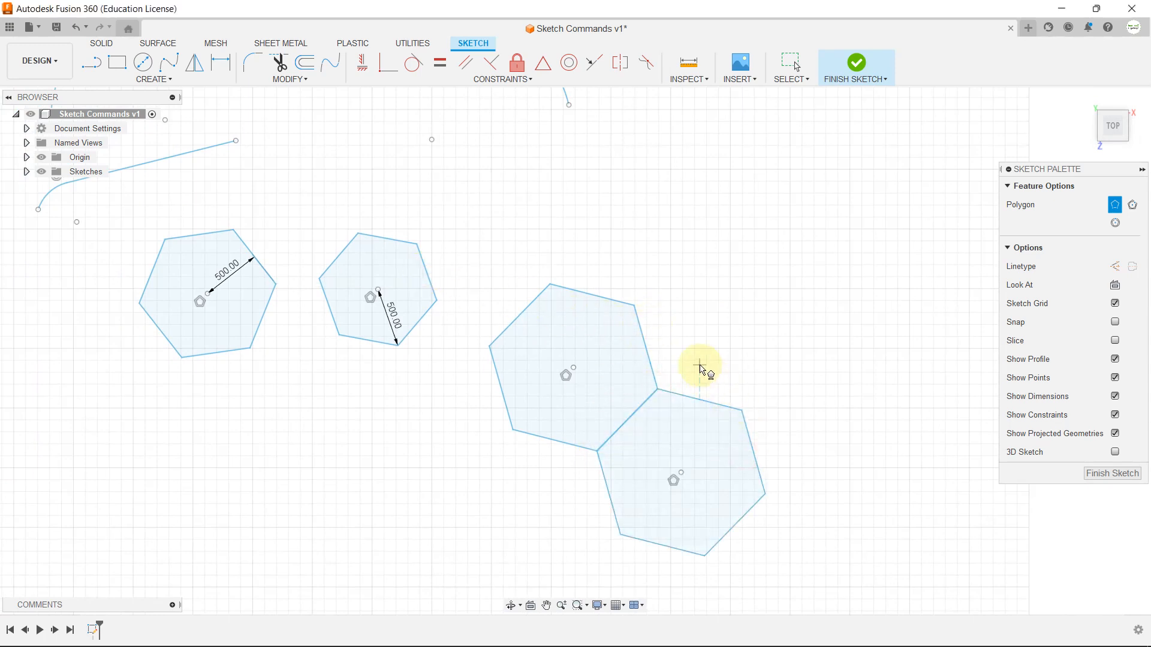
{"action": "left_click", "coordinate": [634, 305]}
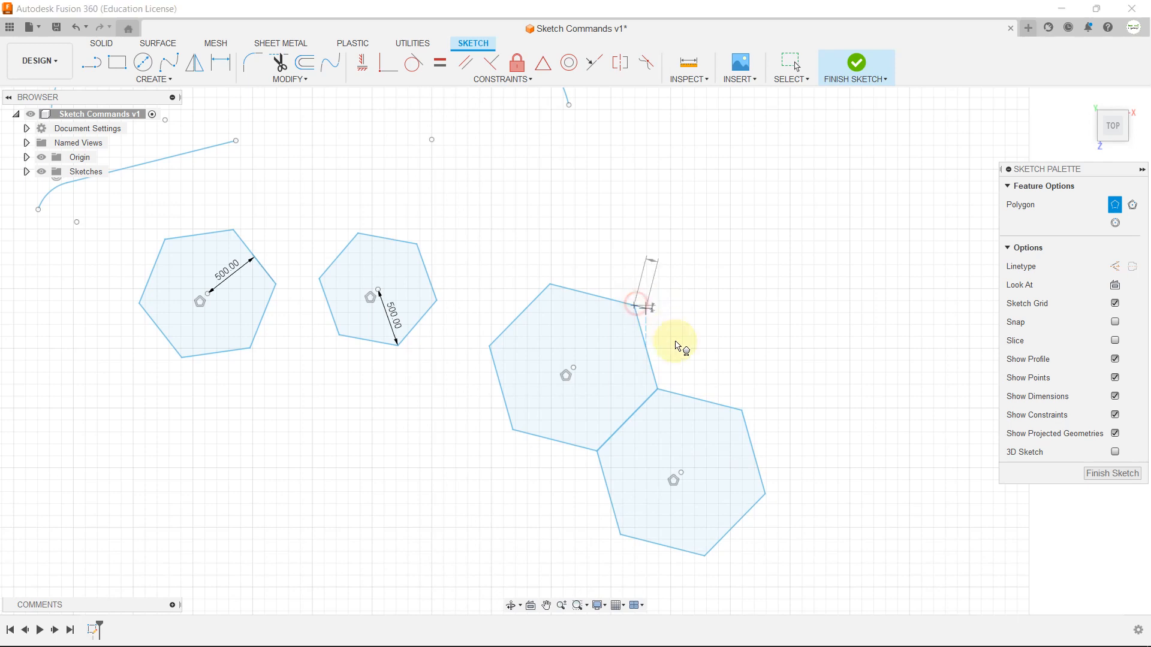
{"action": "left_click", "coordinate": [658, 389]}
{"action": "left_click", "coordinate": [718, 397]}
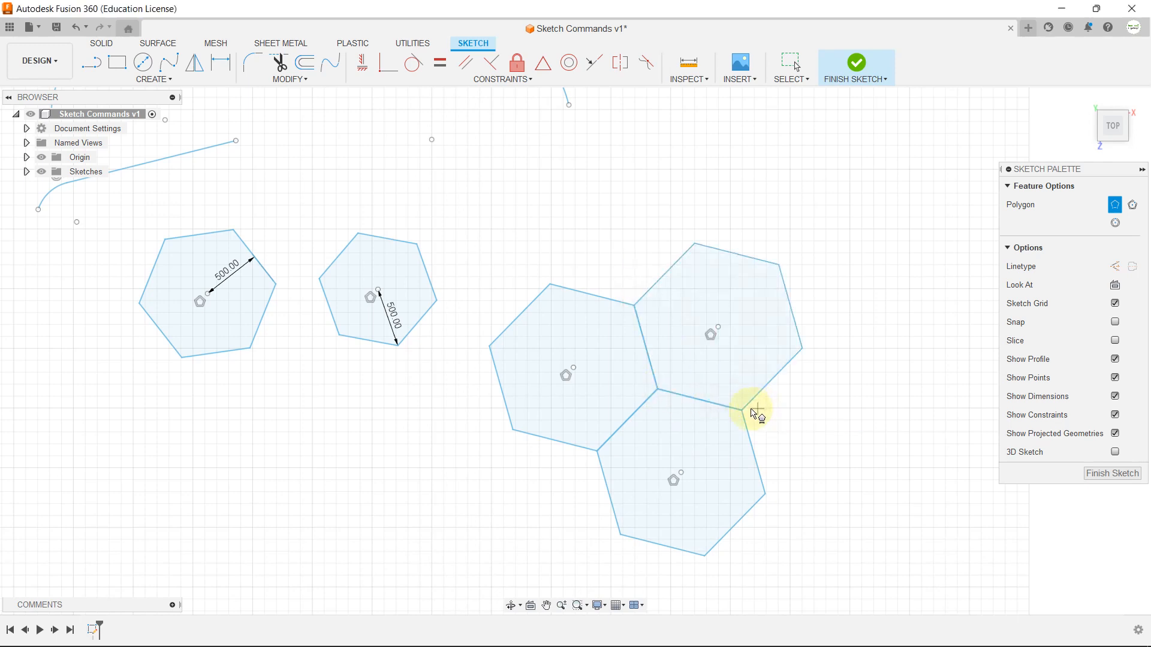
- Add 6-sided Edge Polygons on the upper-right hexagon's lower-right edge and on the first edge hexagon's top edge
{"action": "left_click", "coordinate": [743, 410]}
{"action": "left_click", "coordinate": [802, 350]}
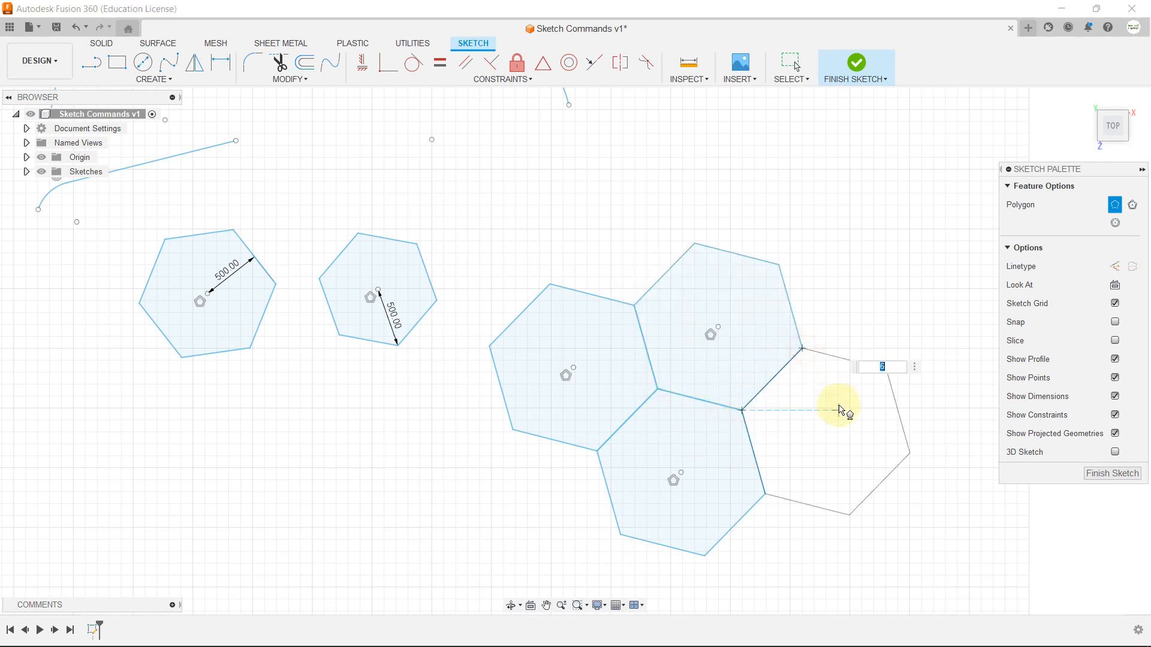
{"action": "left_click", "coordinate": [837, 407]}
{"action": "middle_click_drag", "start_coordinate": [886, 311], "coordinate": [767, 308]}
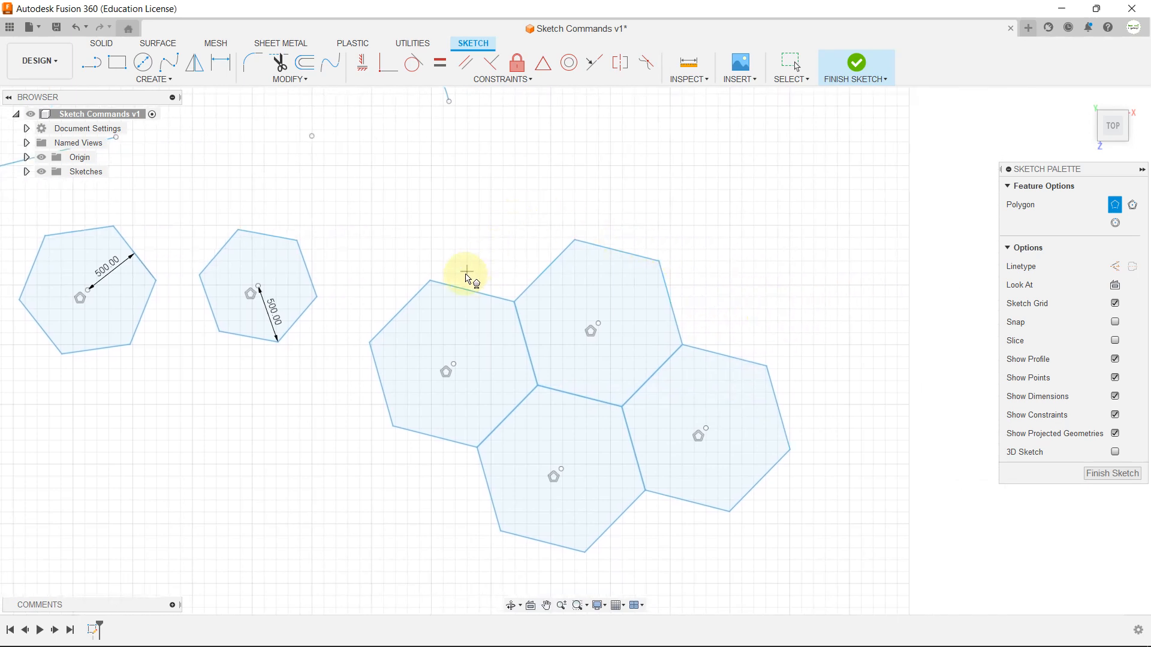
{"action": "left_click", "coordinate": [430, 281]}
{"action": "left_click", "coordinate": [514, 302]}
{"action": "left_click", "coordinate": [551, 214]}
- Draw a 3-sided Edge Polygon outward from the right edge of the hexagon in the middle of the cluster
{"action": "left_click", "coordinate": [659, 262]}
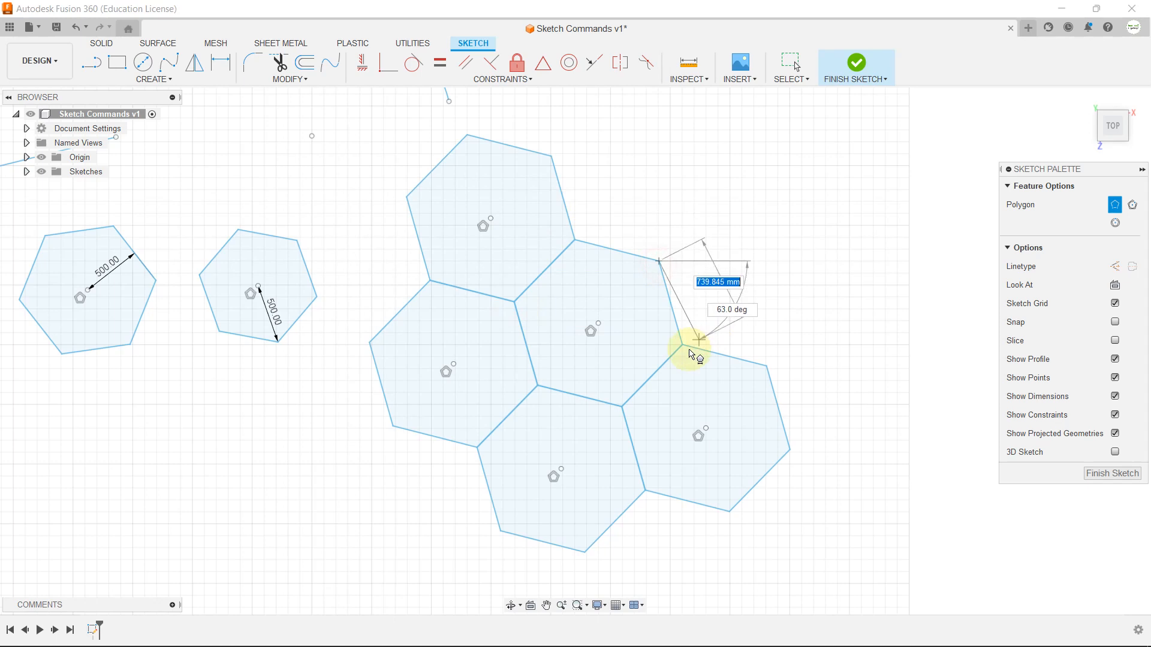
{"action": "left_click", "coordinate": [681, 345]}
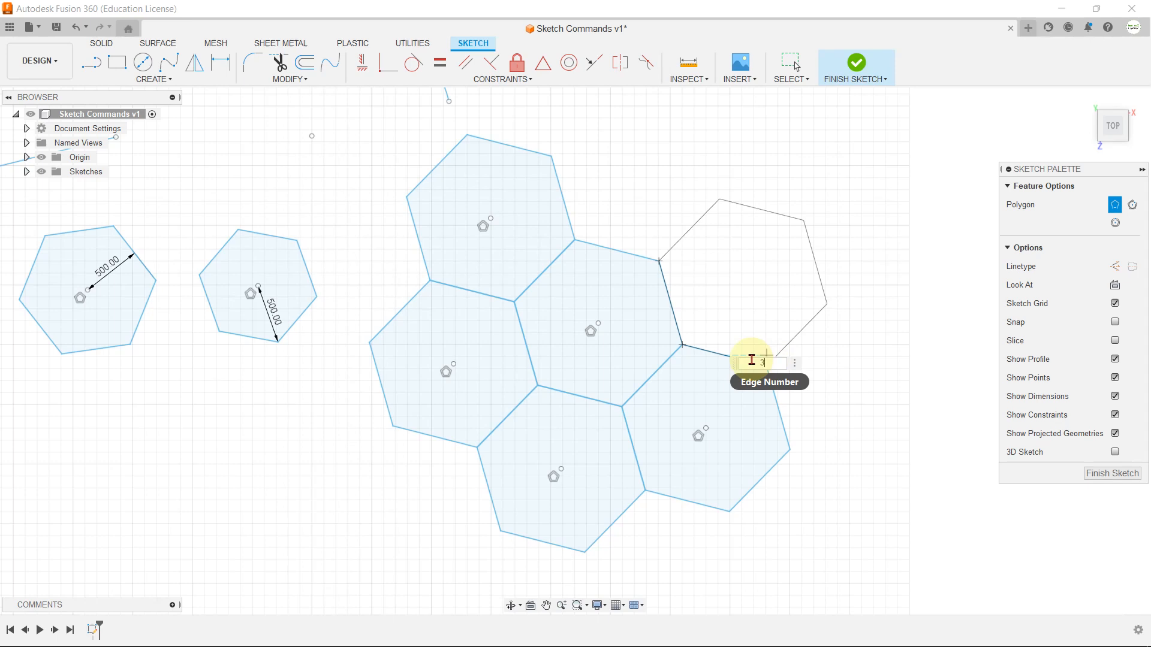
{"action": "key", "text": "Return"}
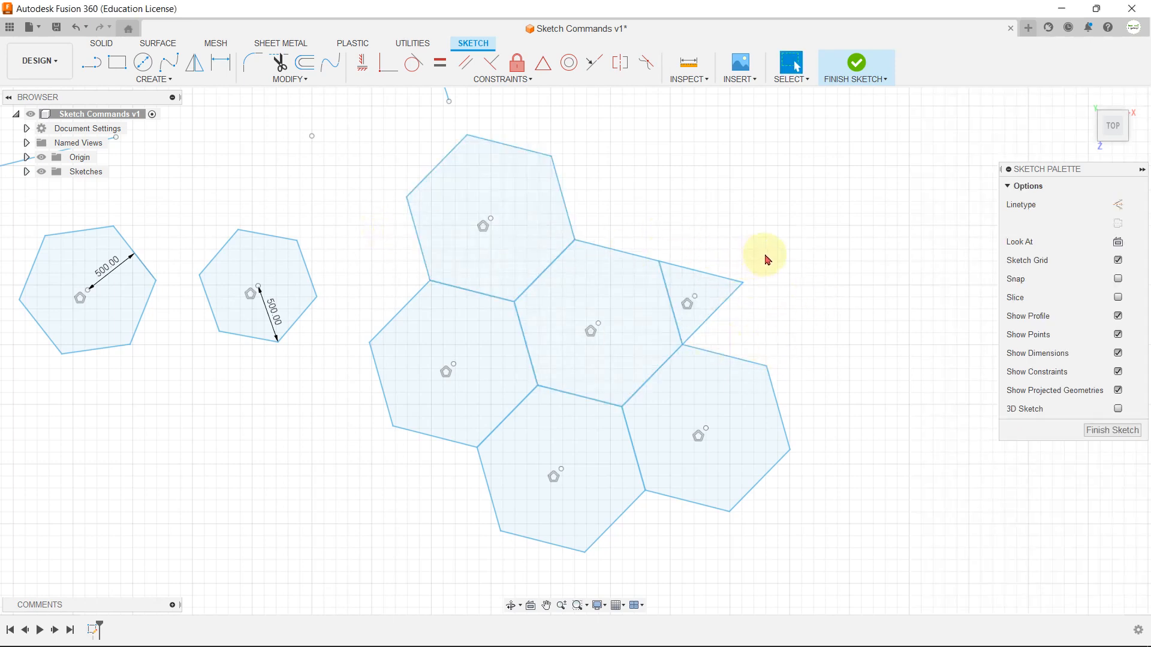
- Draw a horizontal Ellipse up and to the right of the hexagon cluster
{"action": "left_click", "coordinate": [154, 79]}
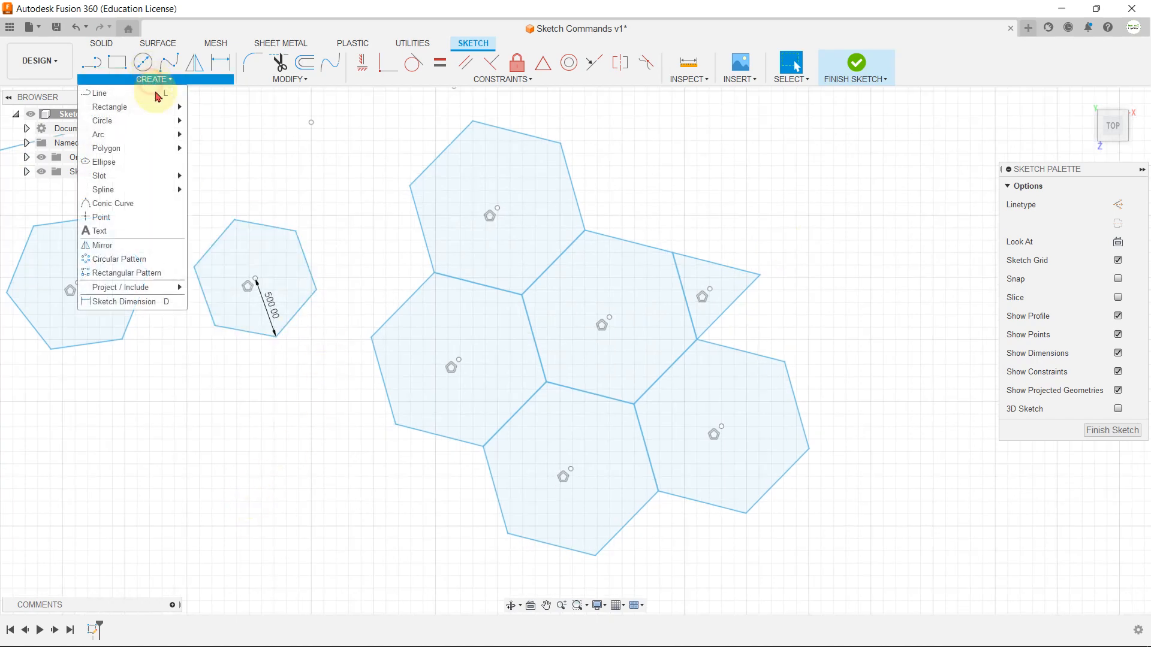
{"action": "left_click", "coordinate": [150, 162]}
{"action": "scroll", "coordinate": [137, 256], "scroll_direction": "down", "scroll_amount": 5}
{"action": "scroll", "coordinate": [318, 219], "scroll_direction": "up", "scroll_amount": 3}
{"action": "scroll", "coordinate": [455, 263], "scroll_direction": "up", "scroll_amount": 3}
{"action": "left_click", "coordinate": [582, 257]}
{"action": "left_click", "coordinate": [700, 257]}
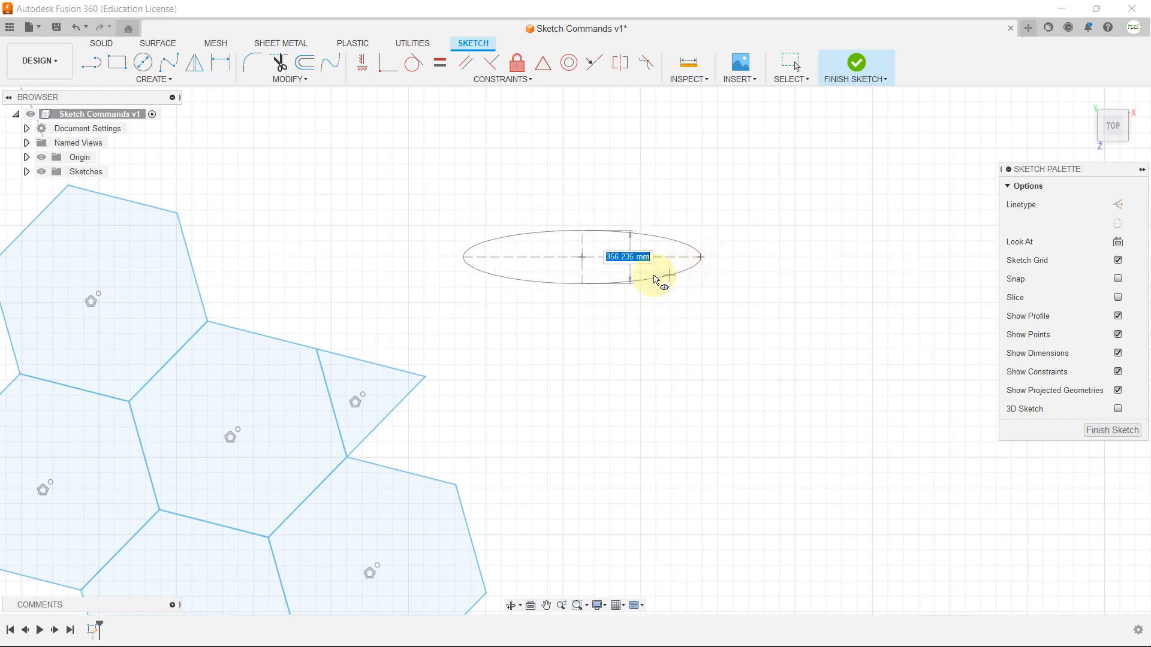
{"action": "left_click", "coordinate": [585, 309]}
- Draw a second, flatter Ellipse below the first, its long axis tilted slightly upward to the right
{"action": "left_click", "coordinate": [576, 372]}
{"action": "left_click", "coordinate": [690, 364]}
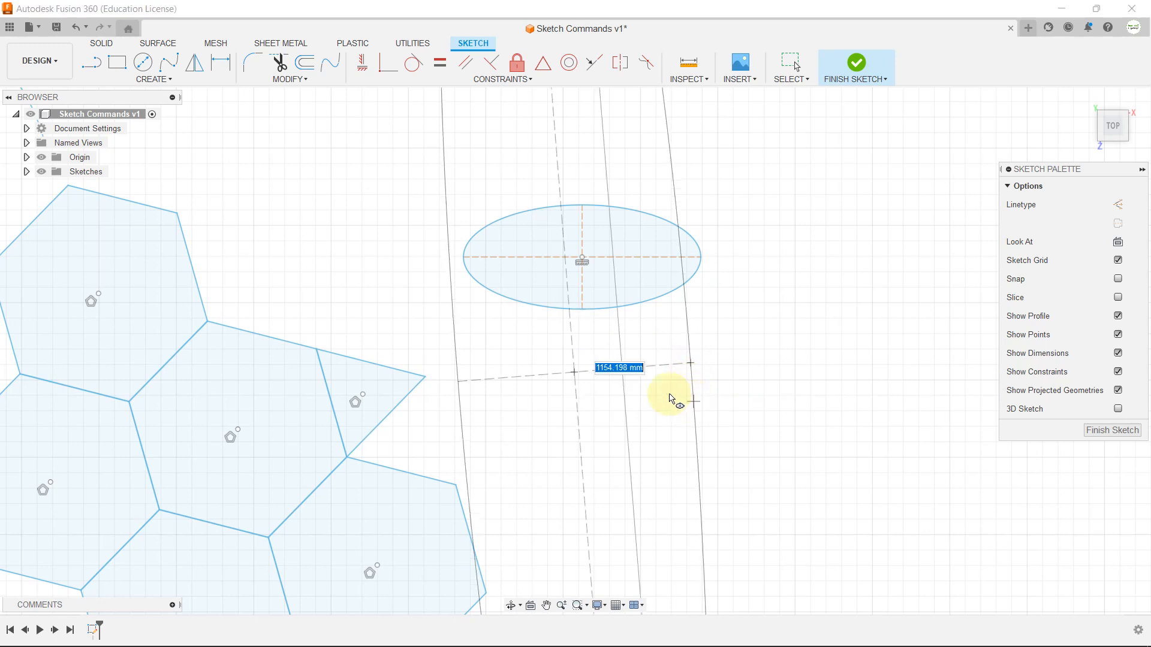
{"action": "left_click", "coordinate": [637, 398]}
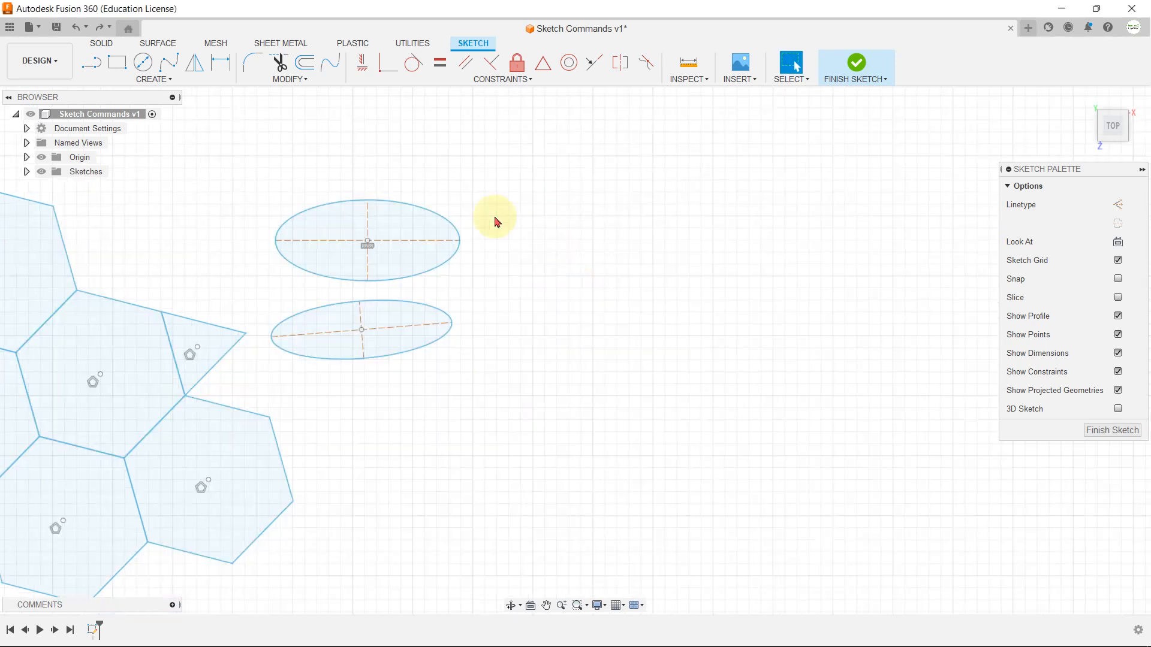
- Draw a horizontal Center to Center Slot to the right of the two ellipses
{"action": "left_click", "coordinate": [154, 78]}
{"action": "mouse_move", "coordinate": [162, 176]}
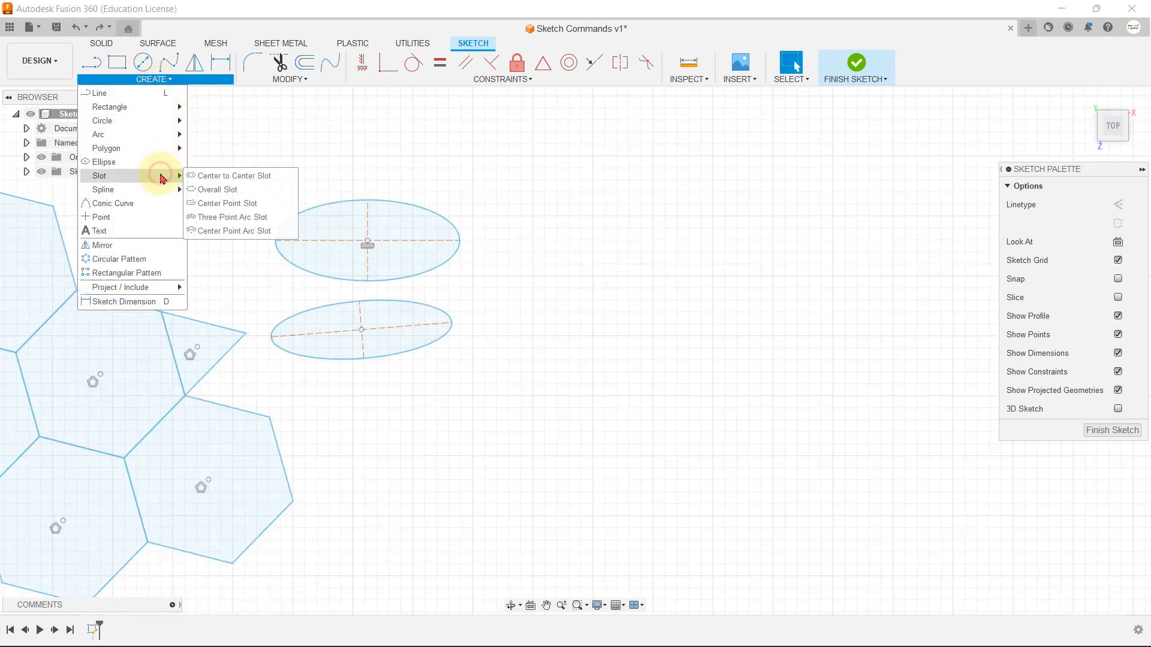
{"action": "left_click", "coordinate": [243, 178]}
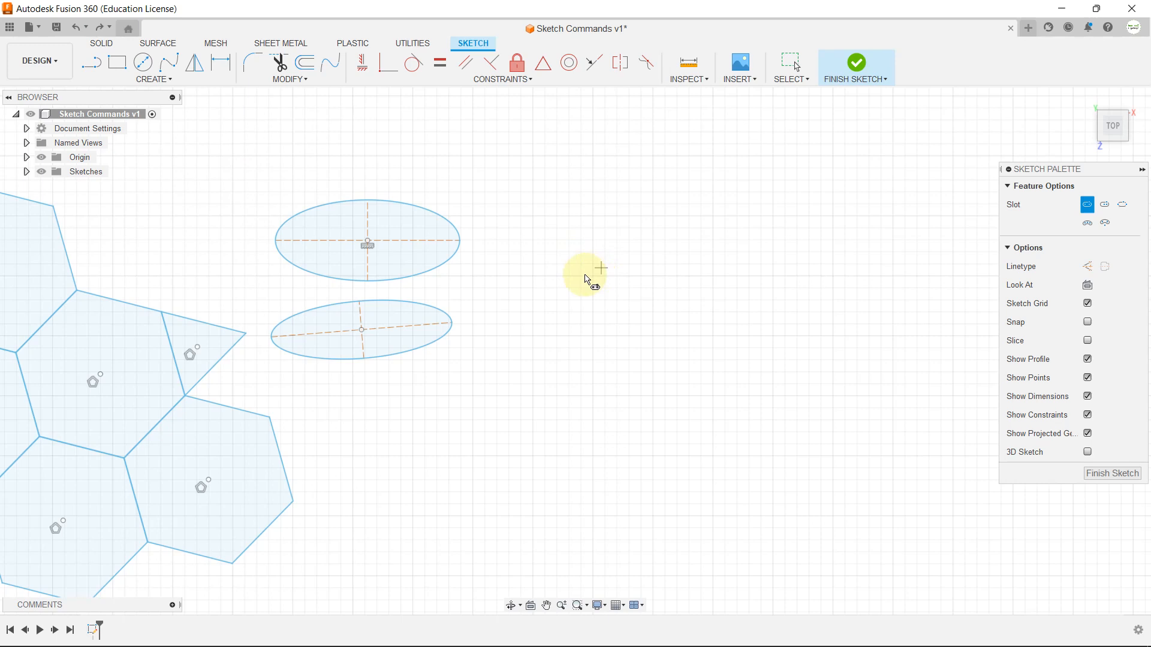
{"action": "left_click", "coordinate": [560, 274]}
{"action": "left_click", "coordinate": [800, 274]}
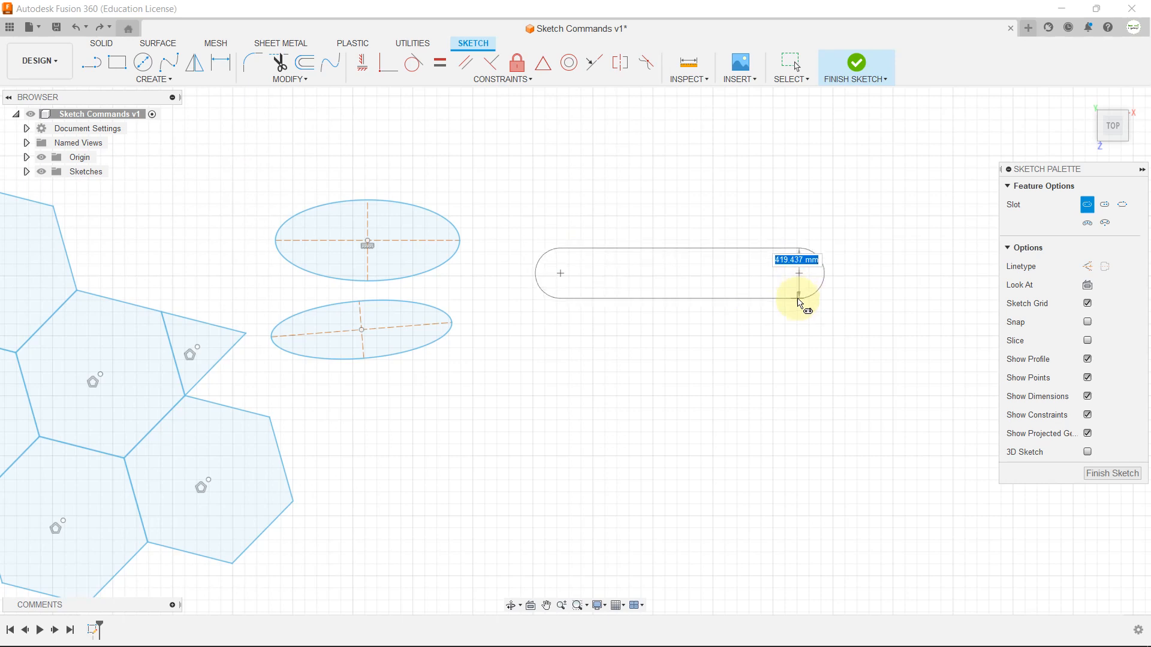
{"action": "left_click", "coordinate": [804, 305]}
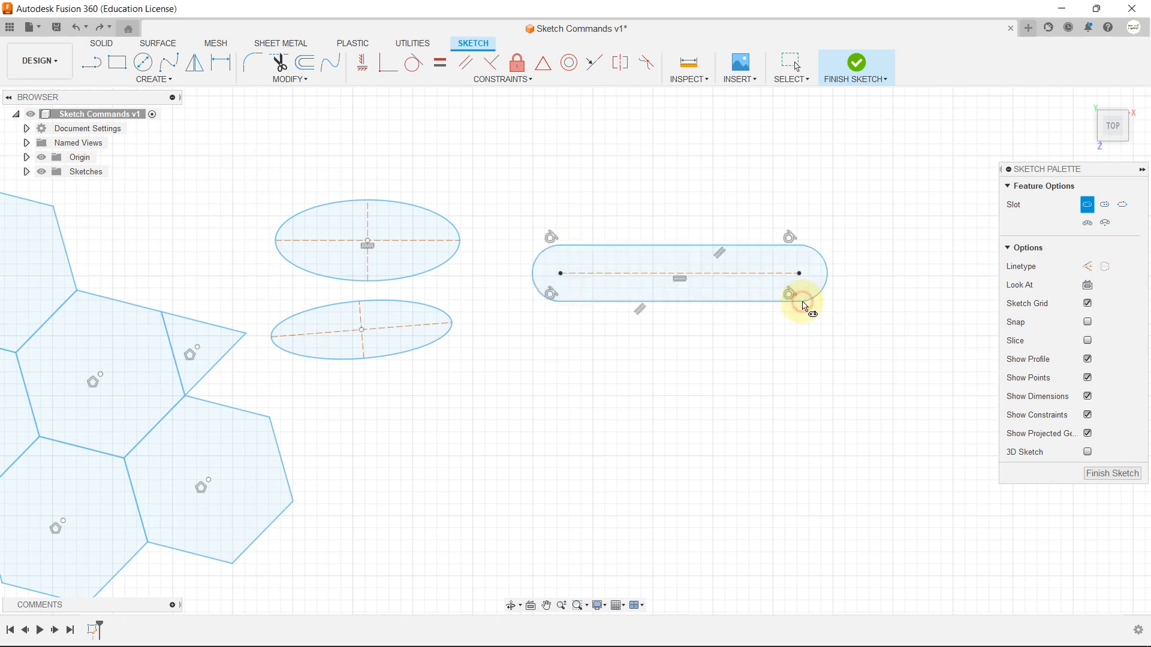
- Draw a nearly horizontal Overall Slot about 464 mm wide below the center-to-center slot
{"action": "left_click", "coordinate": [171, 79]}
{"action": "mouse_move", "coordinate": [159, 175]}
{"action": "left_click", "coordinate": [226, 187]}
{"action": "scroll", "coordinate": [624, 384], "scroll_direction": "up", "scroll_amount": 2}
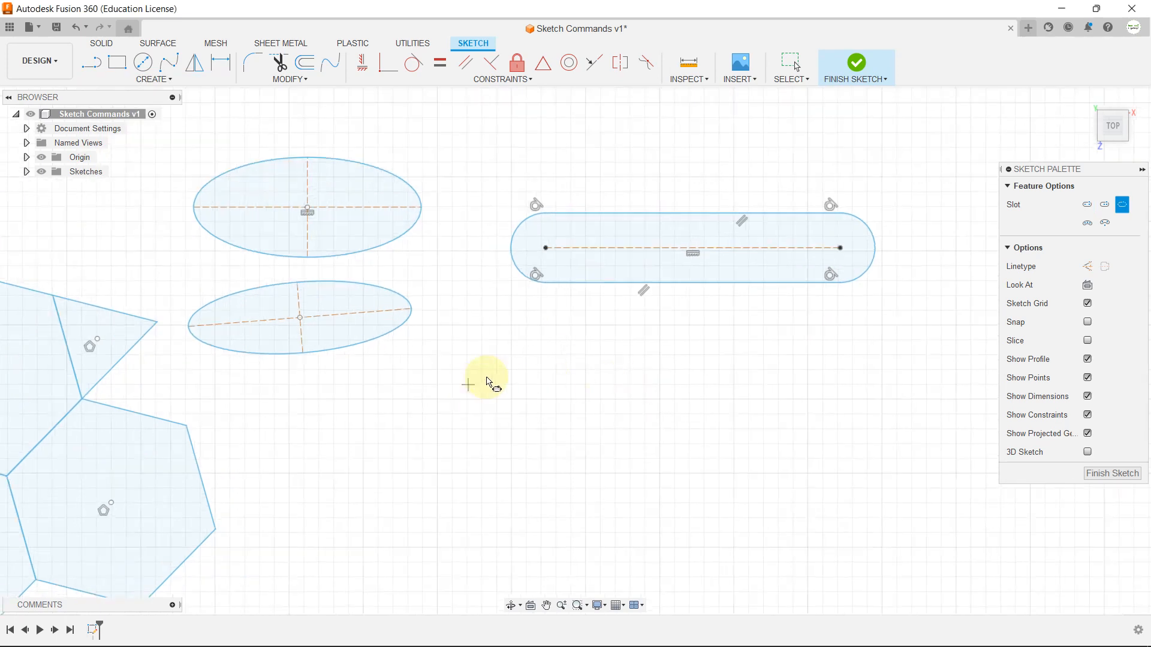
{"action": "left_click", "coordinate": [520, 381]}
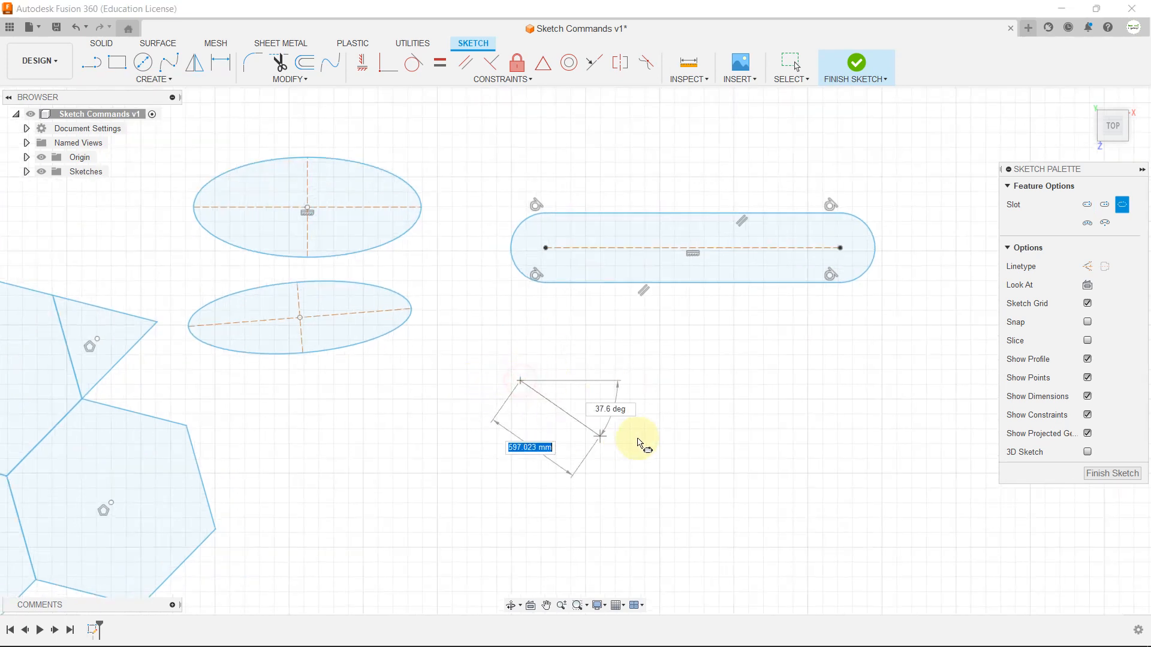
{"action": "left_click", "coordinate": [872, 376]}
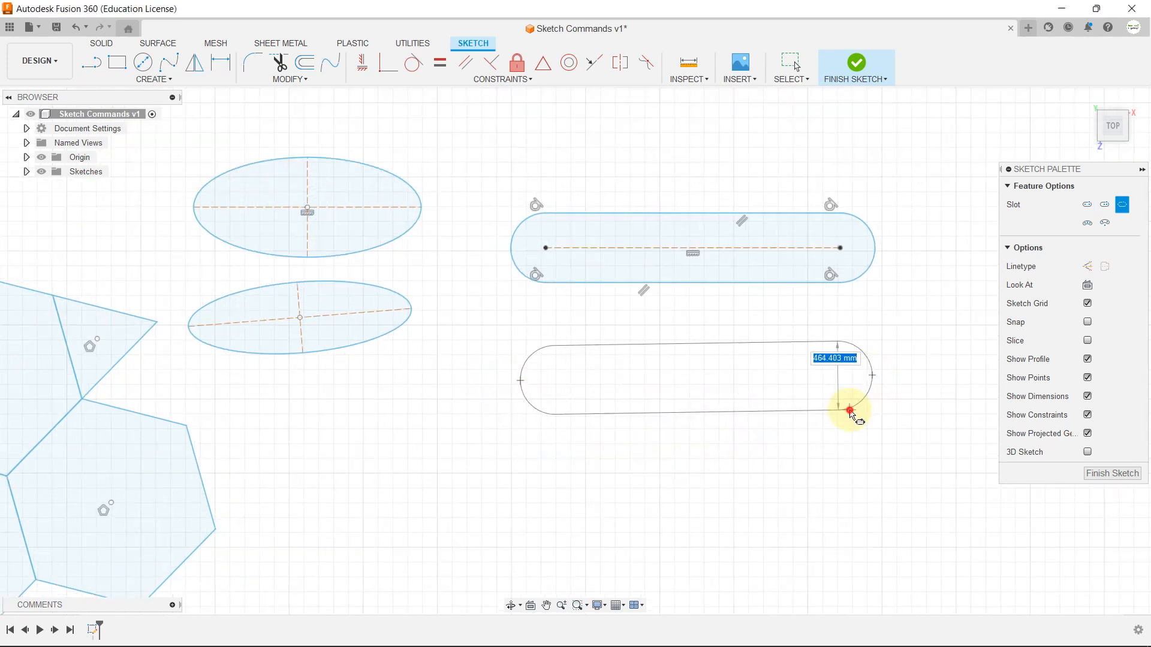
{"action": "left_click", "coordinate": [854, 411]}
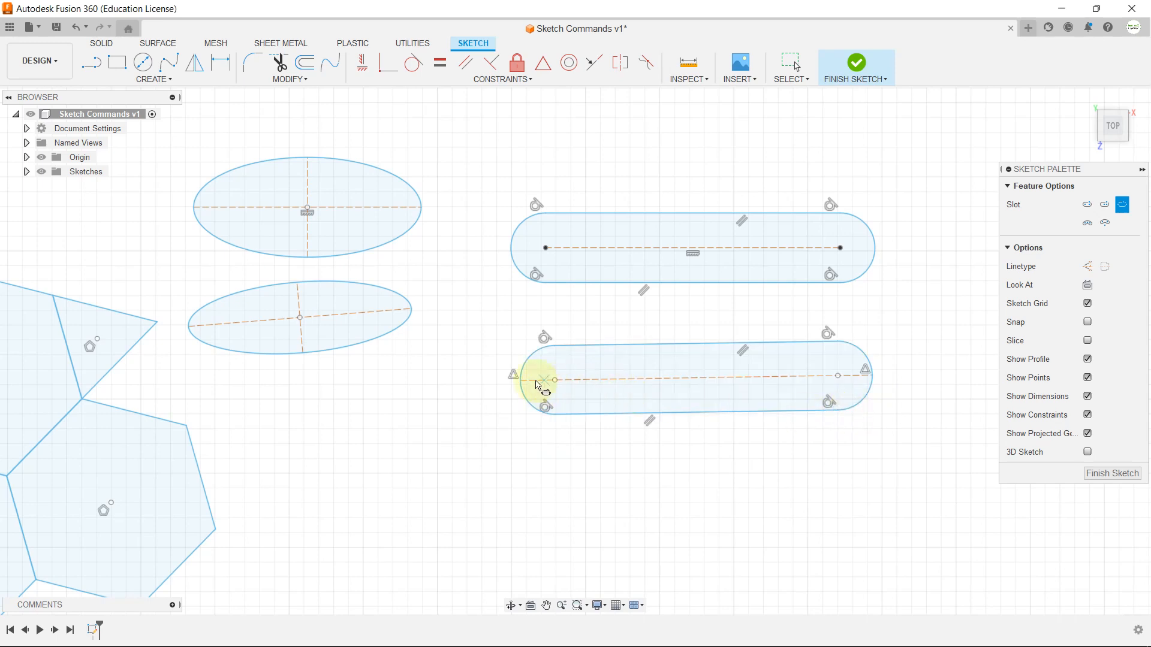
- Draw a horizontal Center Point Slot above the center-to-center slot, its right arc center aligned with that slot's right arc center
{"action": "left_click", "coordinate": [154, 79]}
{"action": "mouse_move", "coordinate": [142, 177]}
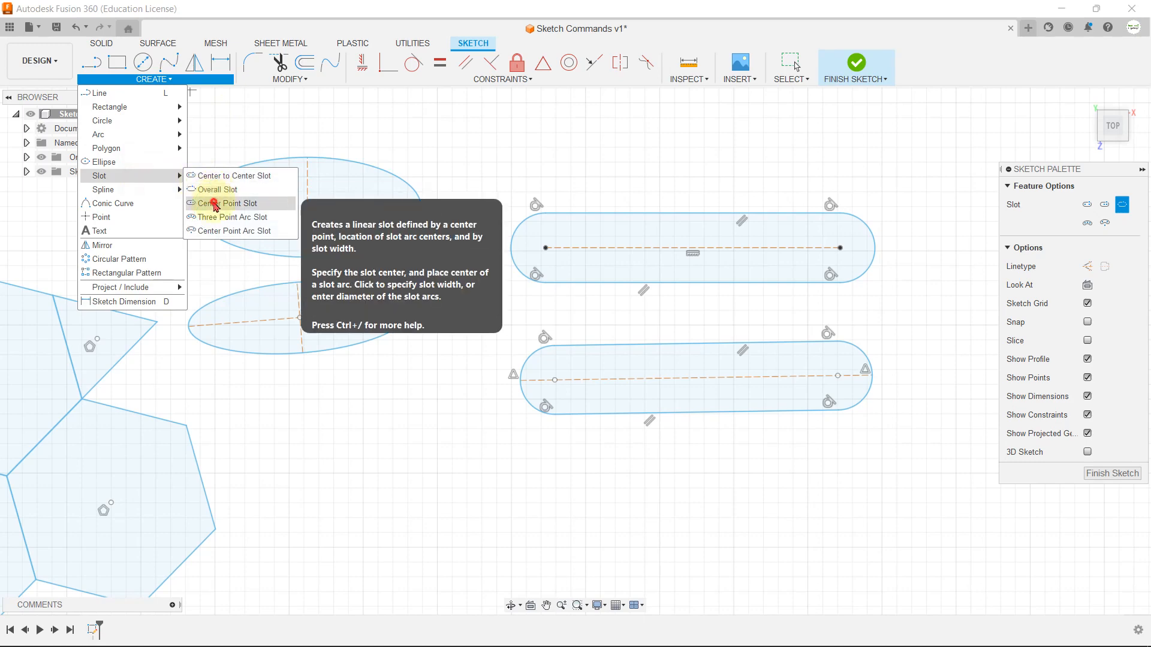
{"action": "left_click", "coordinate": [216, 203]}
{"action": "scroll", "coordinate": [272, 372], "scroll_direction": "down", "scroll_amount": 3}
{"action": "scroll", "coordinate": [480, 159], "scroll_direction": "up", "scroll_amount": 3}
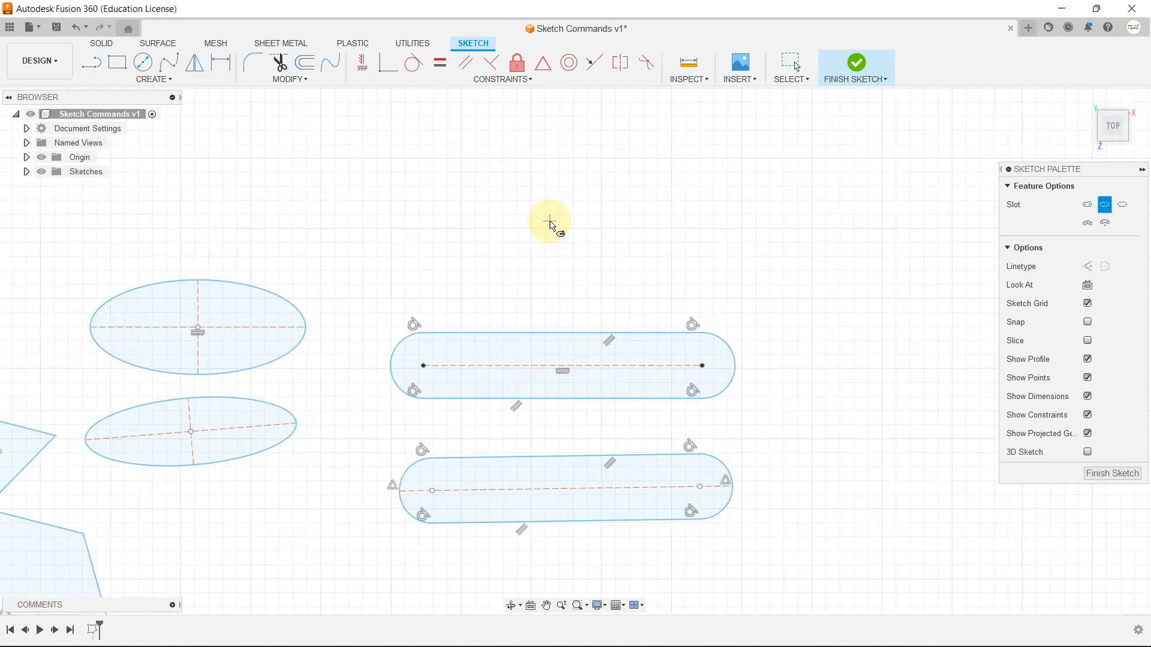
{"action": "scroll", "coordinate": [602, 310], "scroll_direction": "up", "scroll_amount": 2}
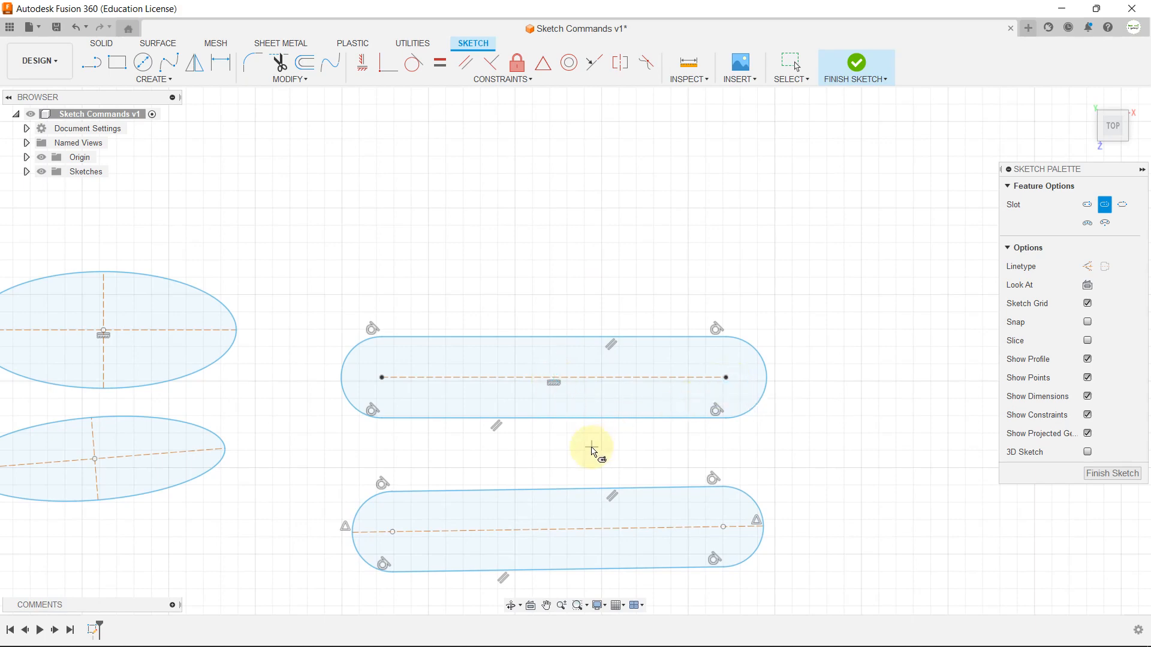
{"action": "scroll", "coordinate": [591, 449], "scroll_direction": "down", "scroll_amount": 2}
{"action": "left_click", "coordinate": [691, 282]}
{"action": "left_click", "coordinate": [687, 312]}
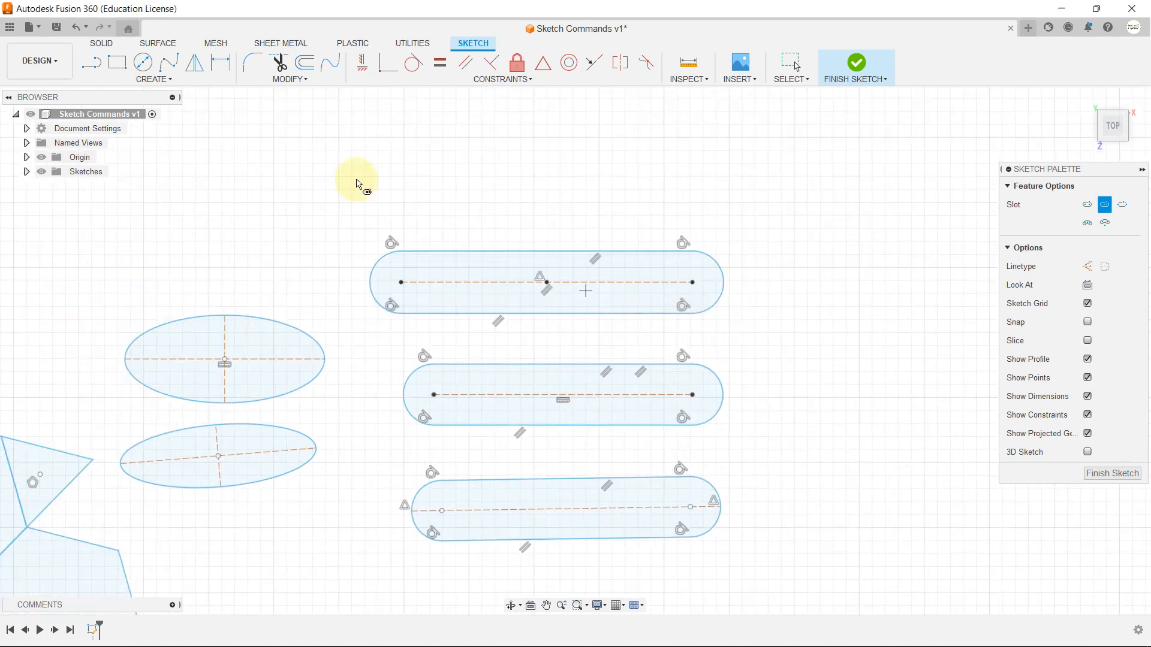
{"action": "left_click", "coordinate": [157, 79]}
{"action": "mouse_move", "coordinate": [141, 177]}
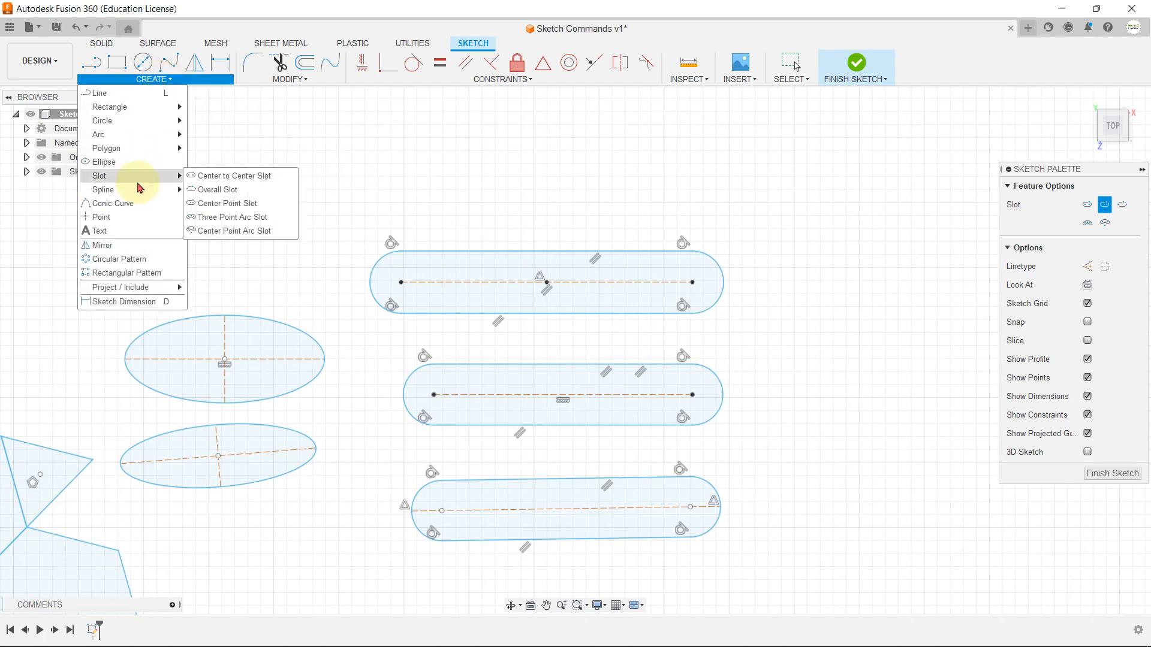
{"action": "left_click", "coordinate": [219, 218]}
{"action": "scroll", "coordinate": [210, 270], "scroll_direction": "down", "scroll_amount": 3}
- Draw two connected lines forming a shallow peak to the right of the three straight slots
{"action": "left_click", "coordinate": [91, 62]}
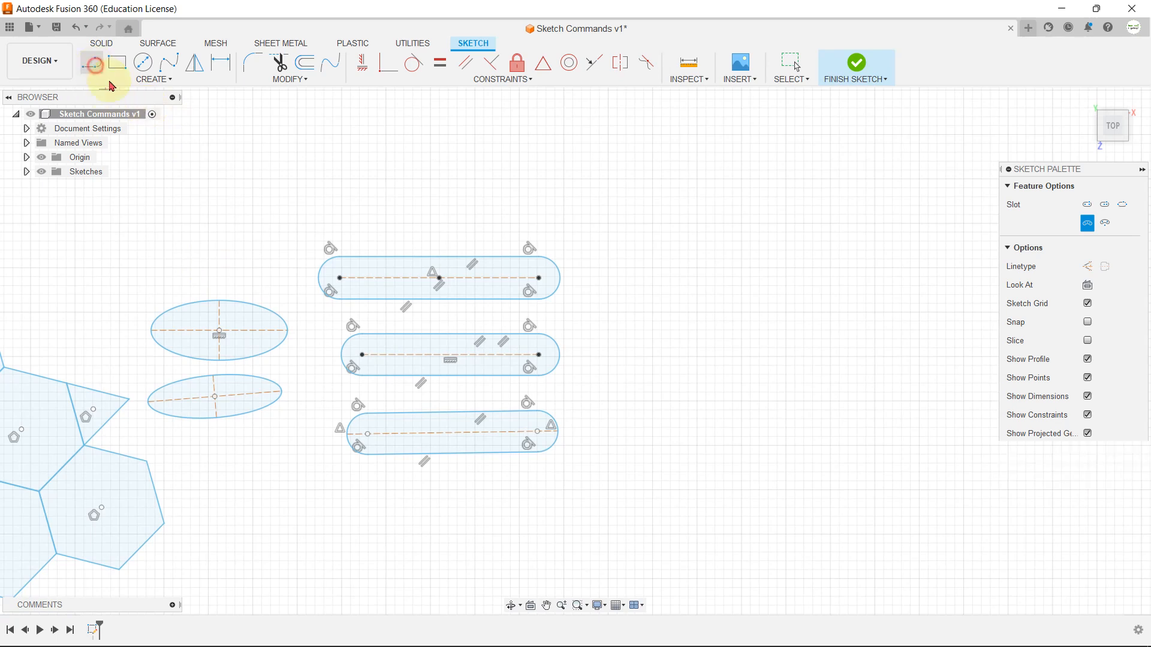
{"action": "left_click", "coordinate": [652, 315]}
{"action": "left_click", "coordinate": [788, 240]}
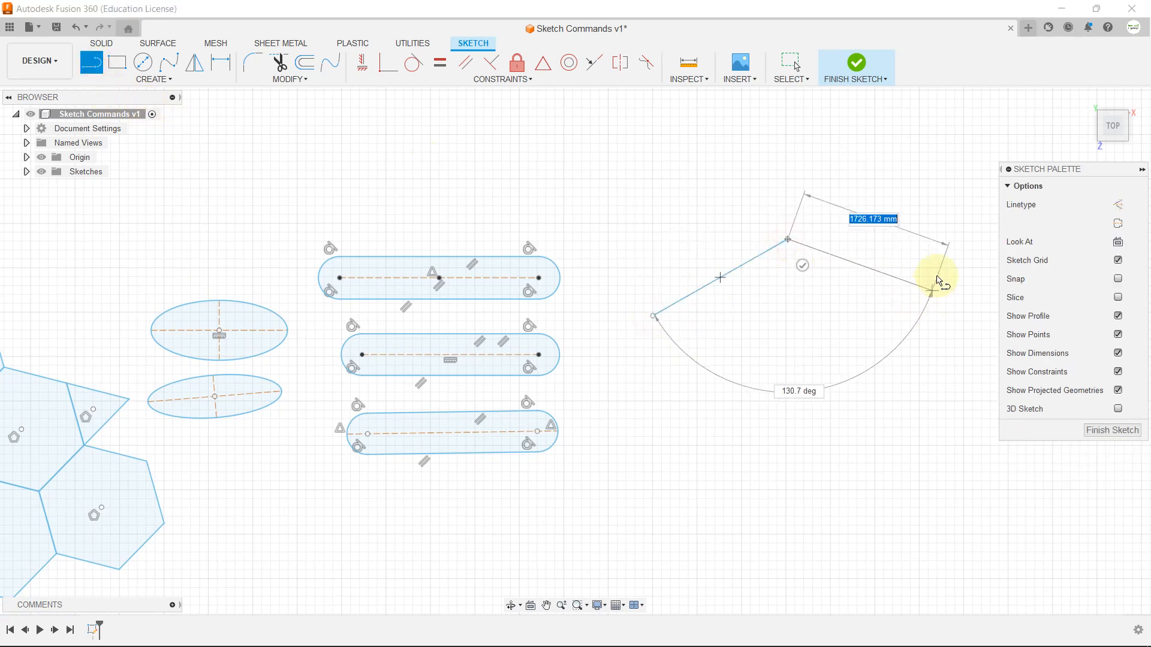
{"action": "left_click", "coordinate": [938, 271]}
{"action": "key", "text": "Escape"}
{"action": "key", "text": "Escape"}
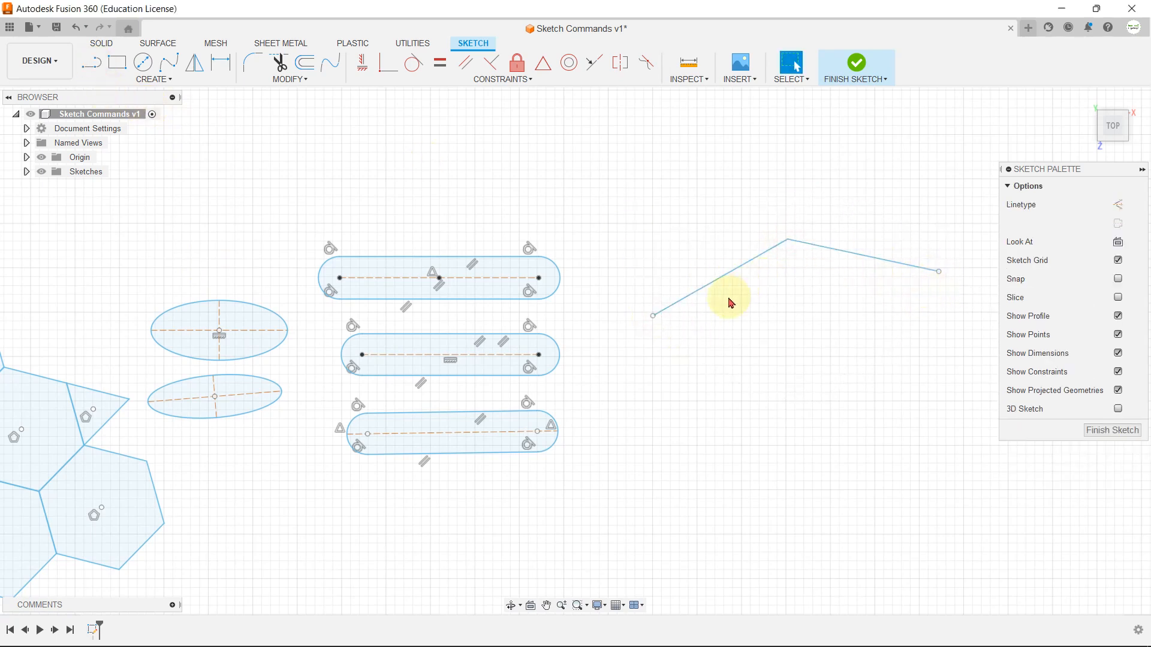
{"action": "left_click", "coordinate": [938, 273]}
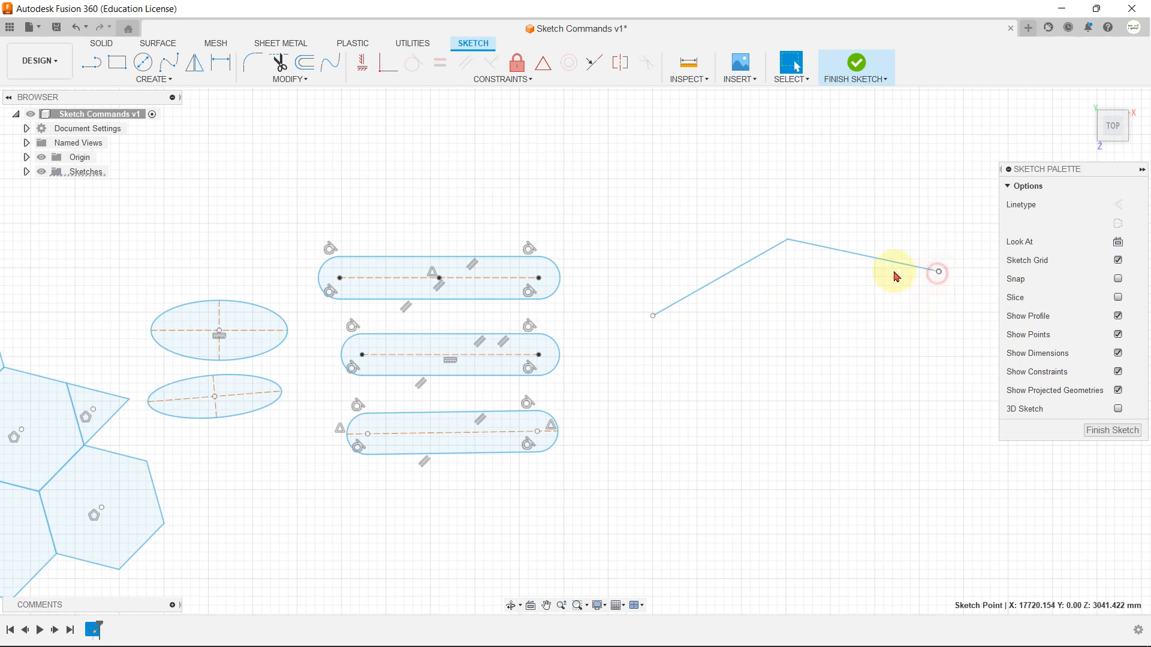
{"action": "left_click", "coordinate": [788, 241]}
- Draw a Three Point Arc Slot about 719 mm wide between the outer line endpoints, its arc passing through the peak
{"action": "left_click", "coordinate": [129, 81]}
{"action": "mouse_move", "coordinate": [134, 174]}
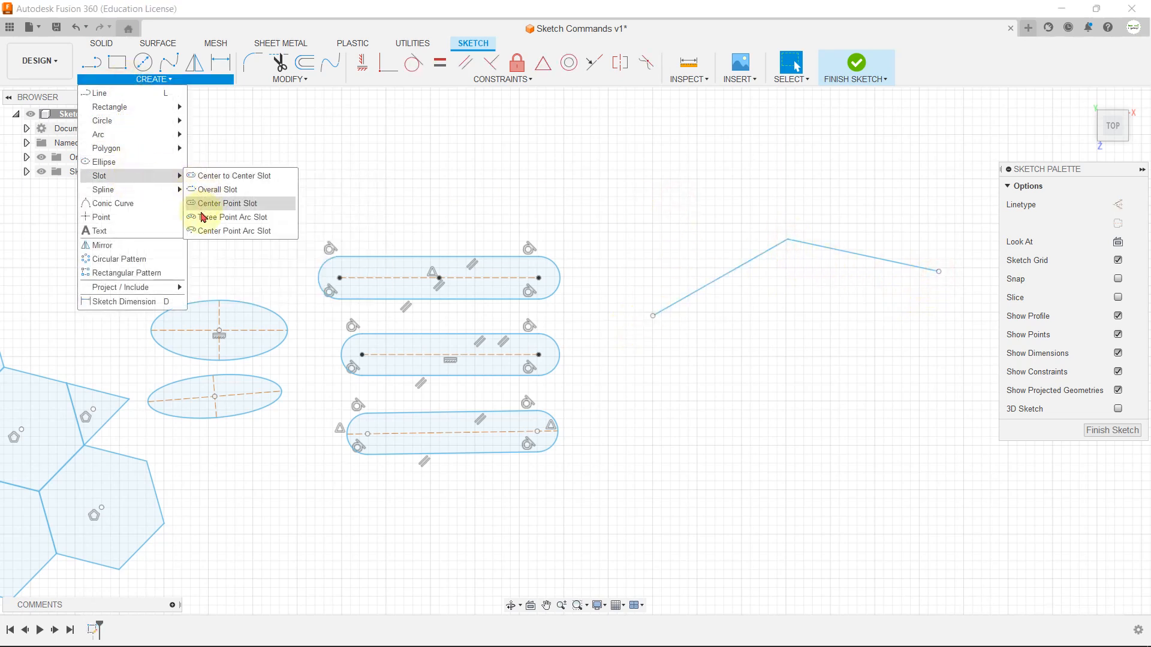
{"action": "left_click", "coordinate": [213, 221]}
{"action": "scroll", "coordinate": [510, 237], "scroll_direction": "down", "scroll_amount": 3}
{"action": "scroll", "coordinate": [693, 231], "scroll_direction": "up", "scroll_amount": 4}
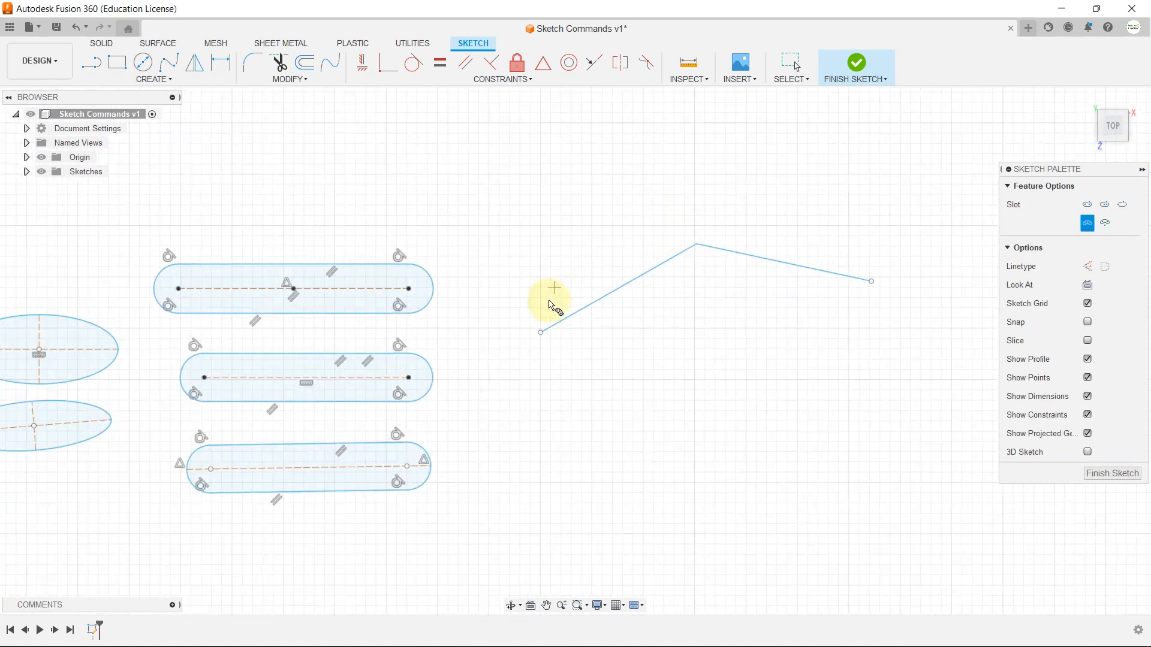
{"action": "left_click", "coordinate": [539, 333]}
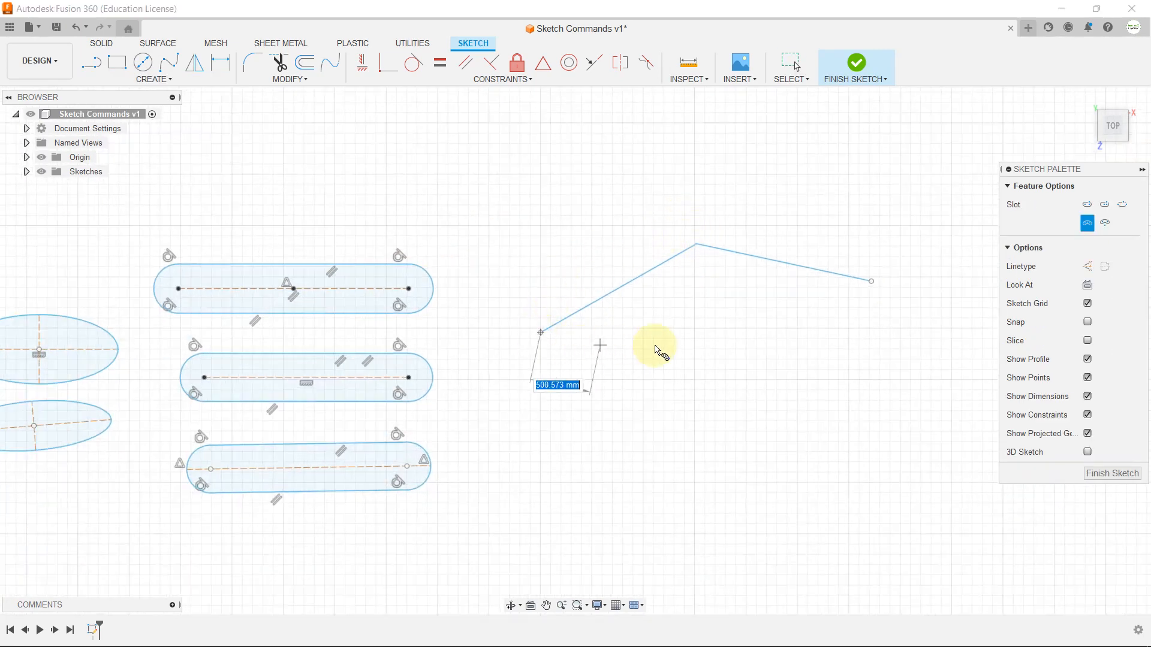
{"action": "left_click", "coordinate": [870, 281]}
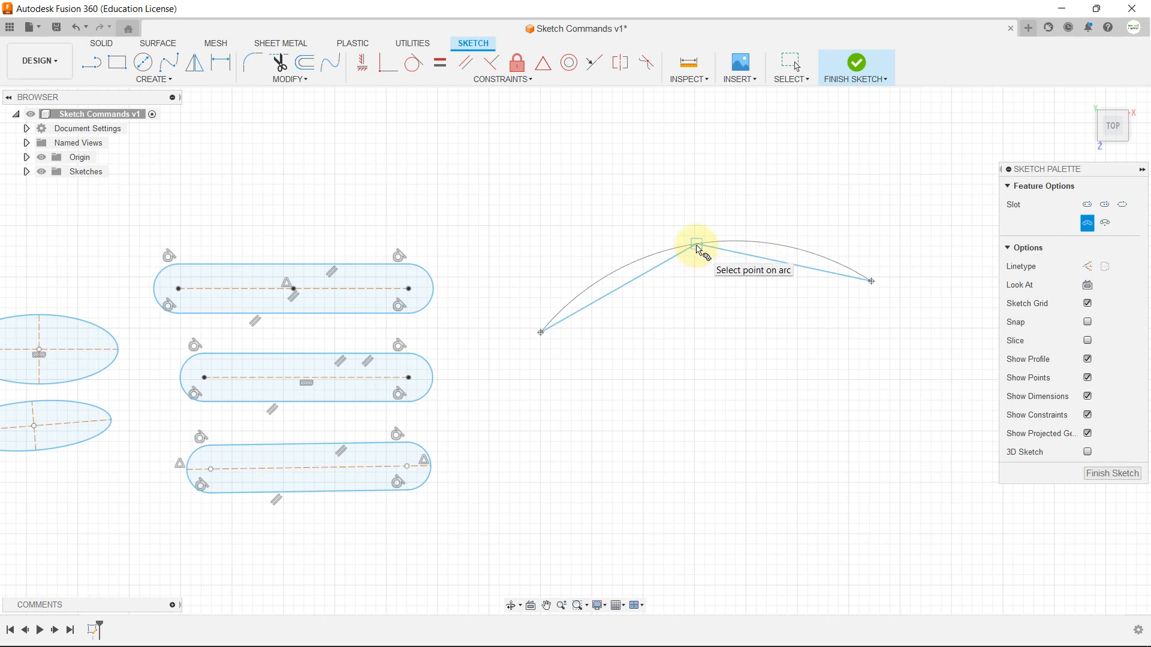
{"action": "left_click", "coordinate": [696, 246]}
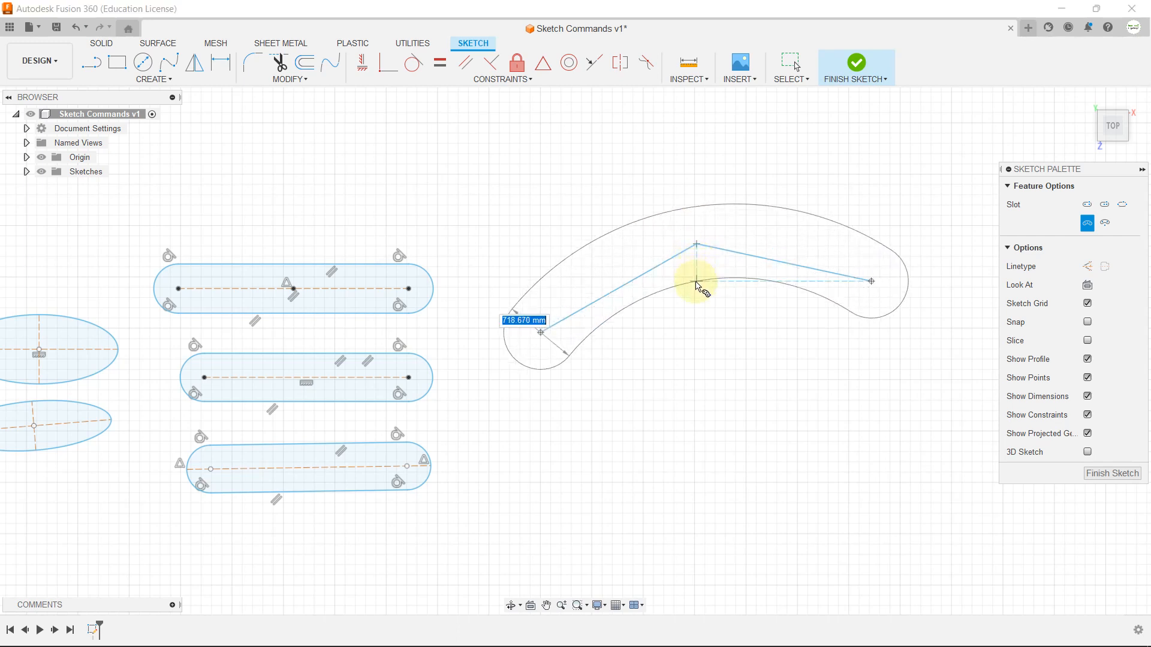
{"action": "left_click", "coordinate": [697, 284]}
{"action": "scroll", "coordinate": [541, 186], "scroll_direction": "down", "scroll_amount": 3}
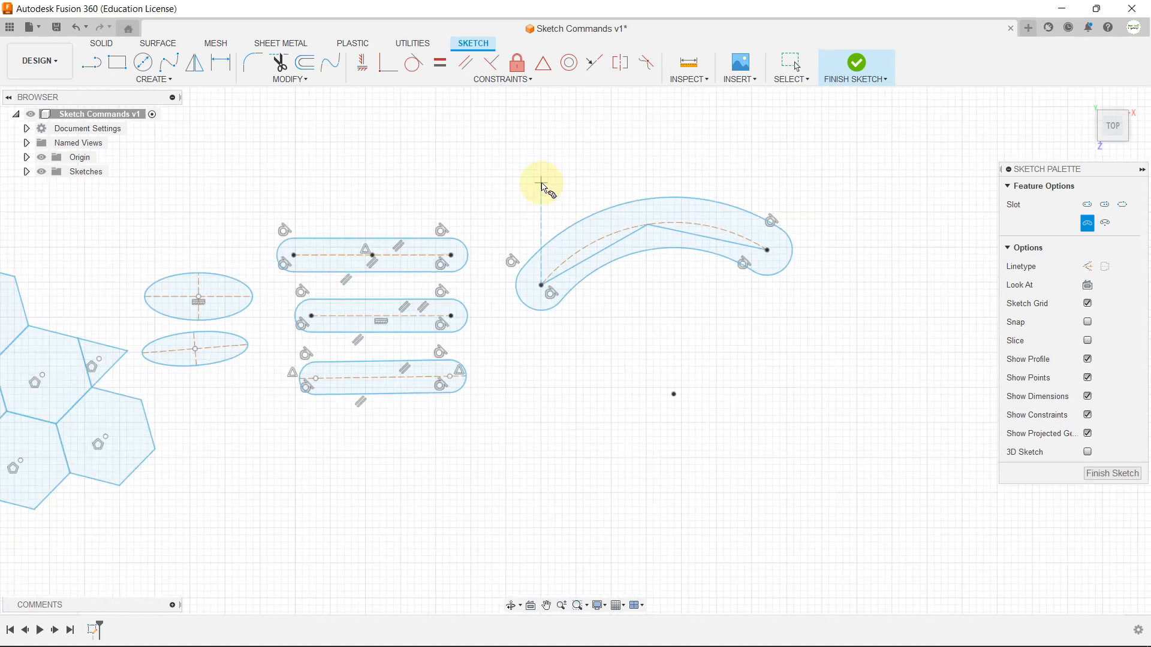
- Draw a large center-diameter circle below the three point arc slot
{"action": "left_click", "coordinate": [143, 63]}
{"action": "left_click", "coordinate": [722, 477]}
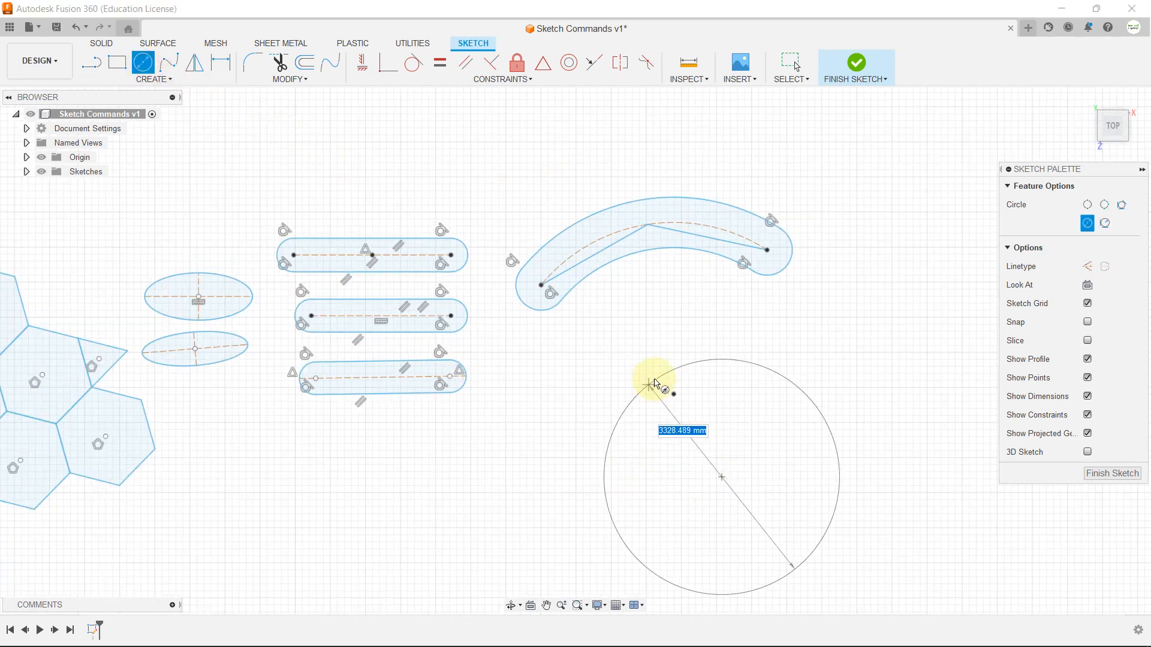
{"action": "left_click", "coordinate": [696, 367]}
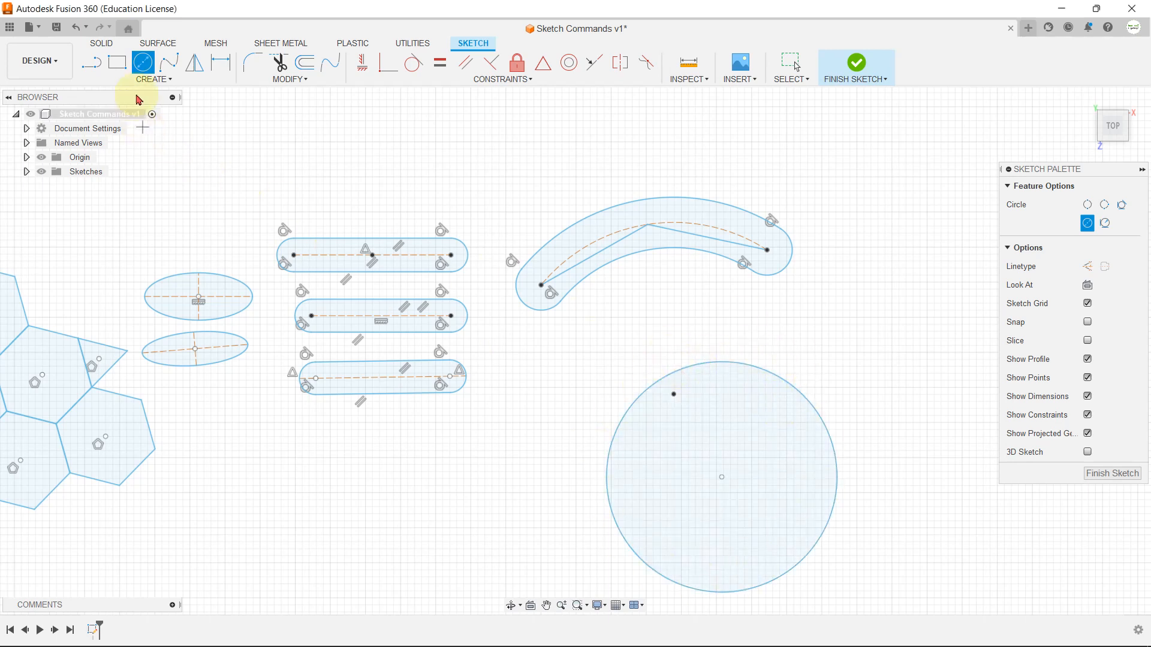
- Draw a Center Point Arc Slot about 525 mm wide, centered on the circle's center and following its upper edge
{"action": "left_click", "coordinate": [157, 79]}
{"action": "mouse_move", "coordinate": [151, 180]}
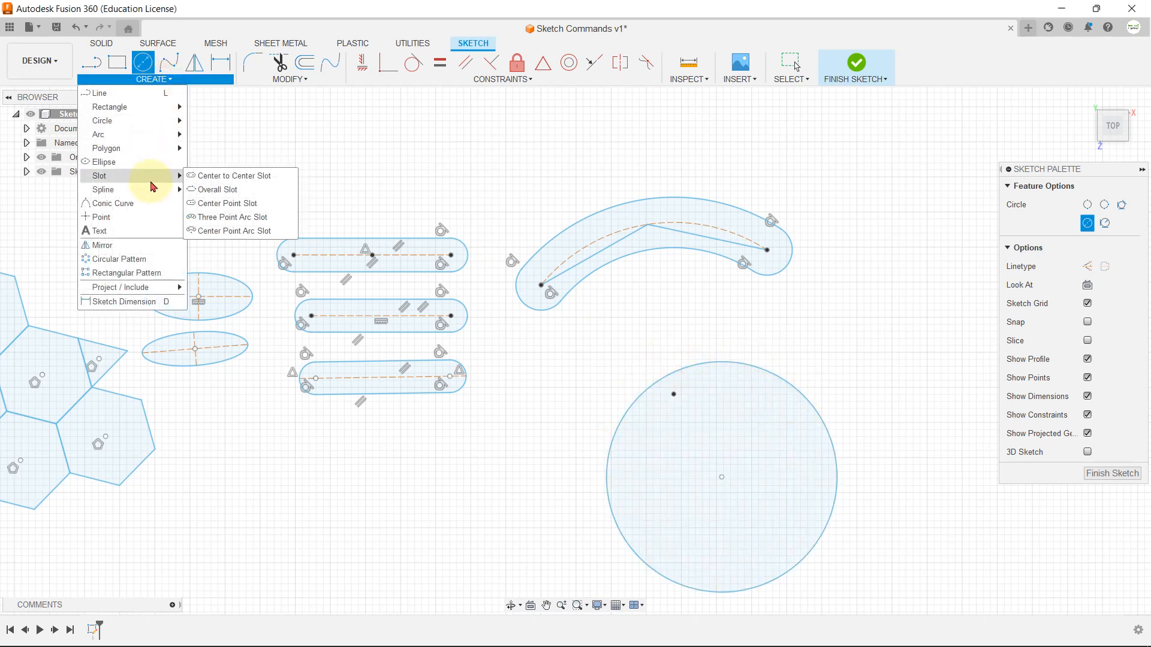
{"action": "left_click", "coordinate": [219, 232]}
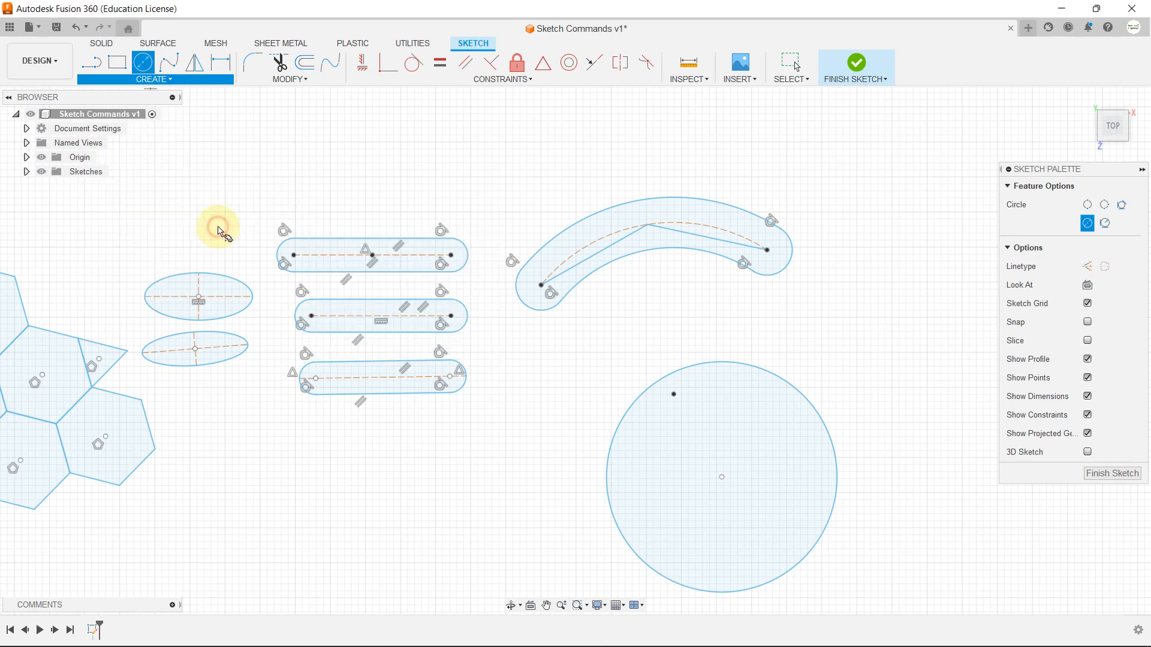
{"action": "scroll", "coordinate": [743, 473], "scroll_direction": "up", "scroll_amount": 2}
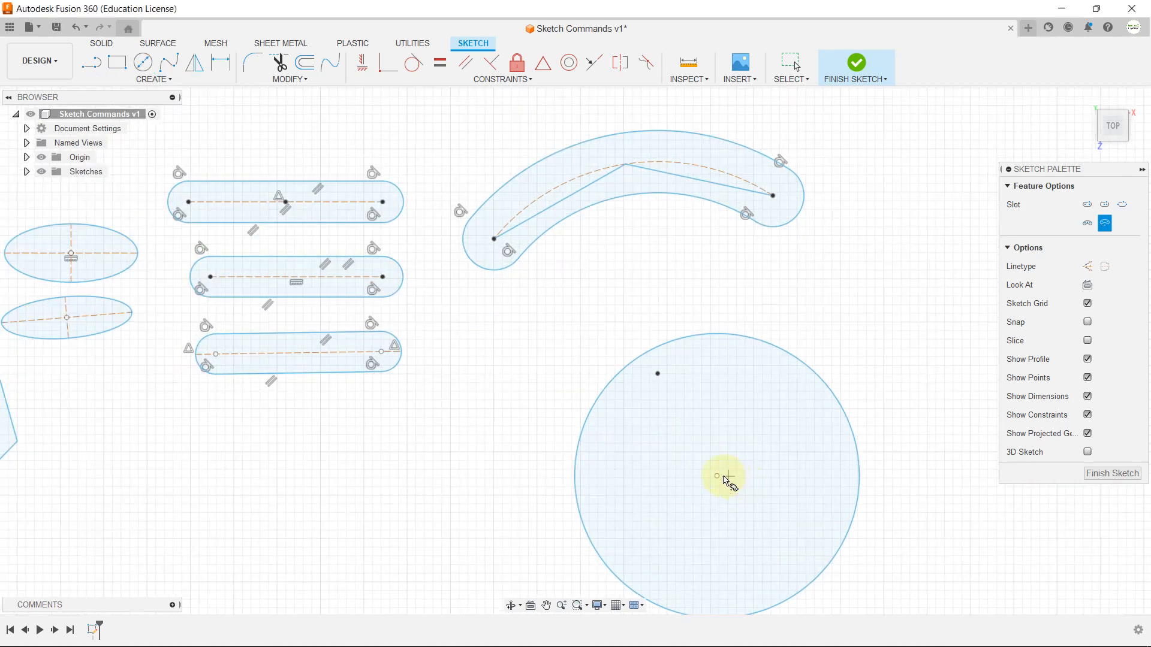
{"action": "left_click", "coordinate": [717, 476]}
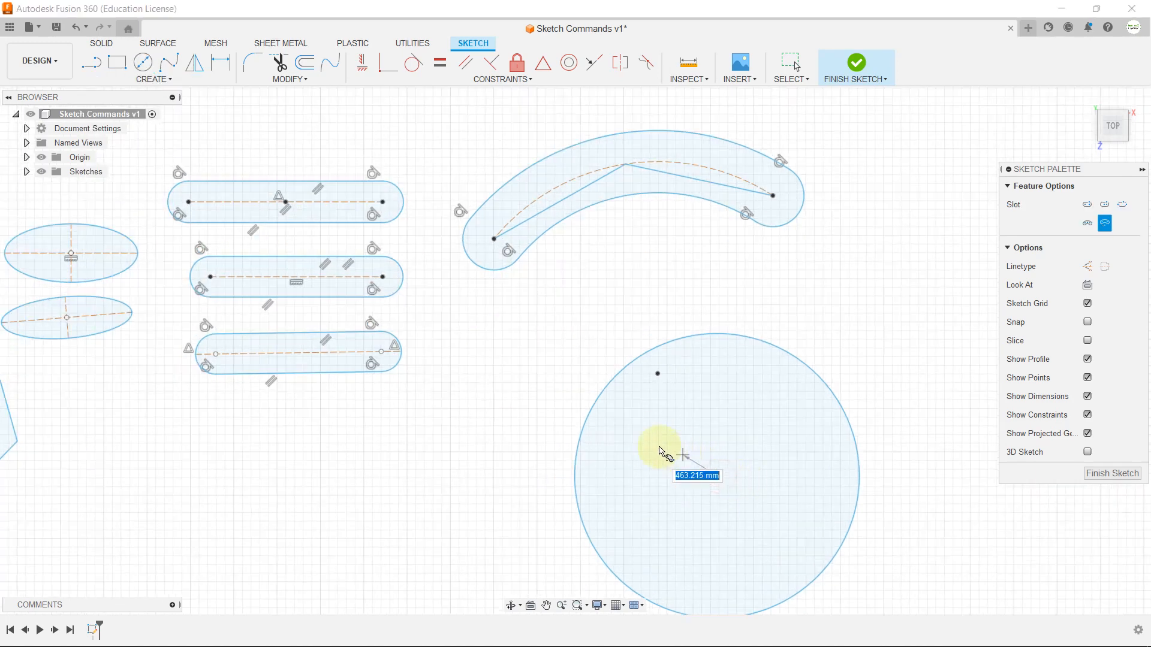
{"action": "left_click", "coordinate": [612, 382]}
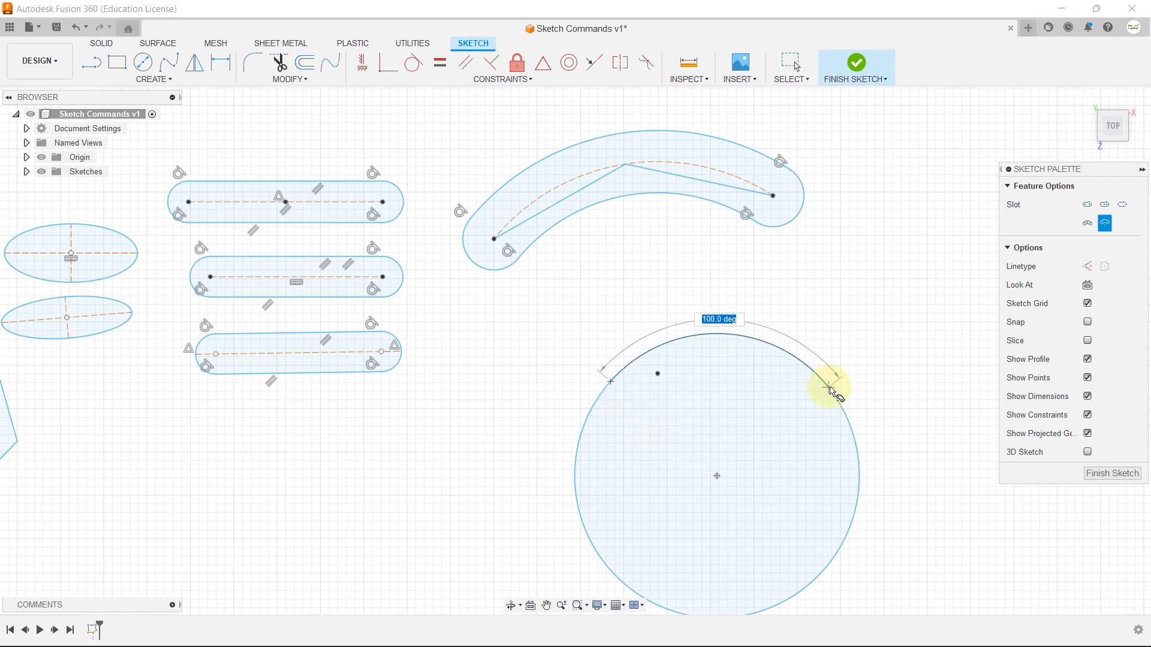
{"action": "left_click", "coordinate": [846, 416]}
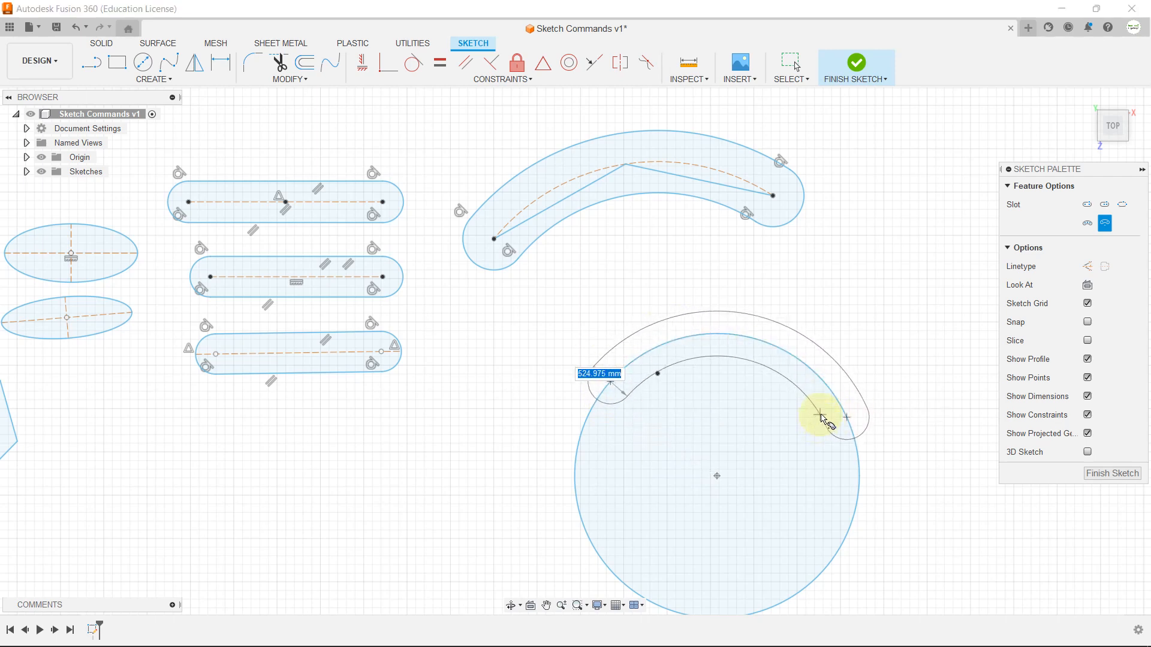
{"action": "left_click", "coordinate": [821, 416]}
{"action": "scroll", "coordinate": [450, 288], "scroll_direction": "down", "scroll_amount": 3}
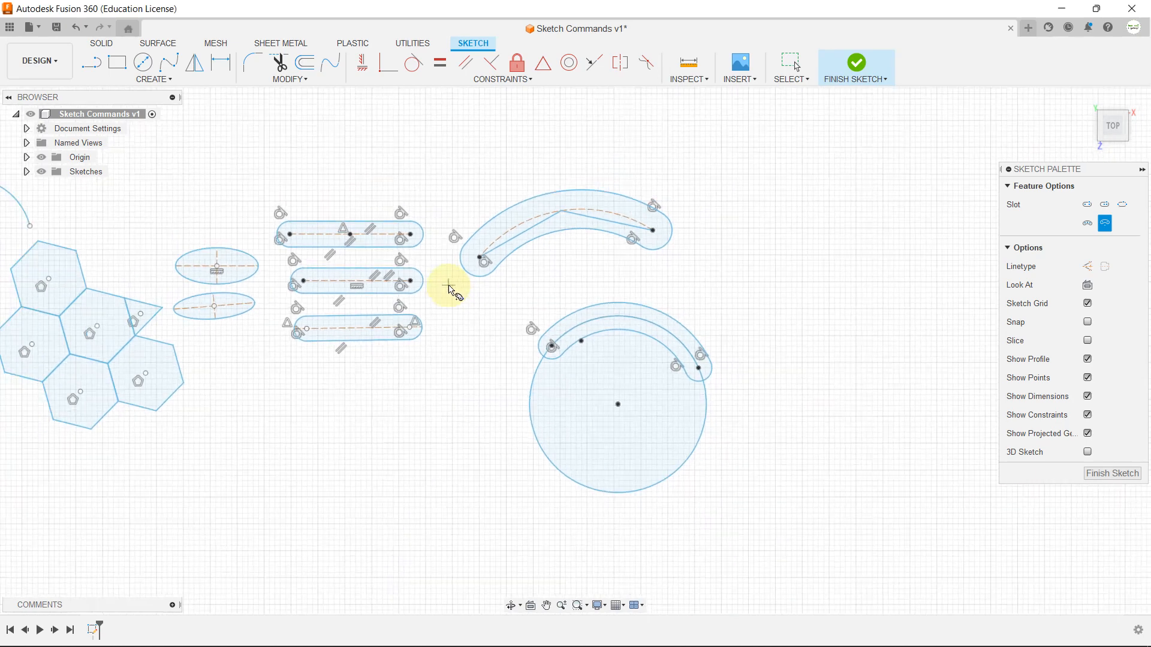
- Draw a second Center Point Arc Slot with a 1000 mm radius to the right of the circle, bulging to the right
{"action": "left_click", "coordinate": [153, 84]}
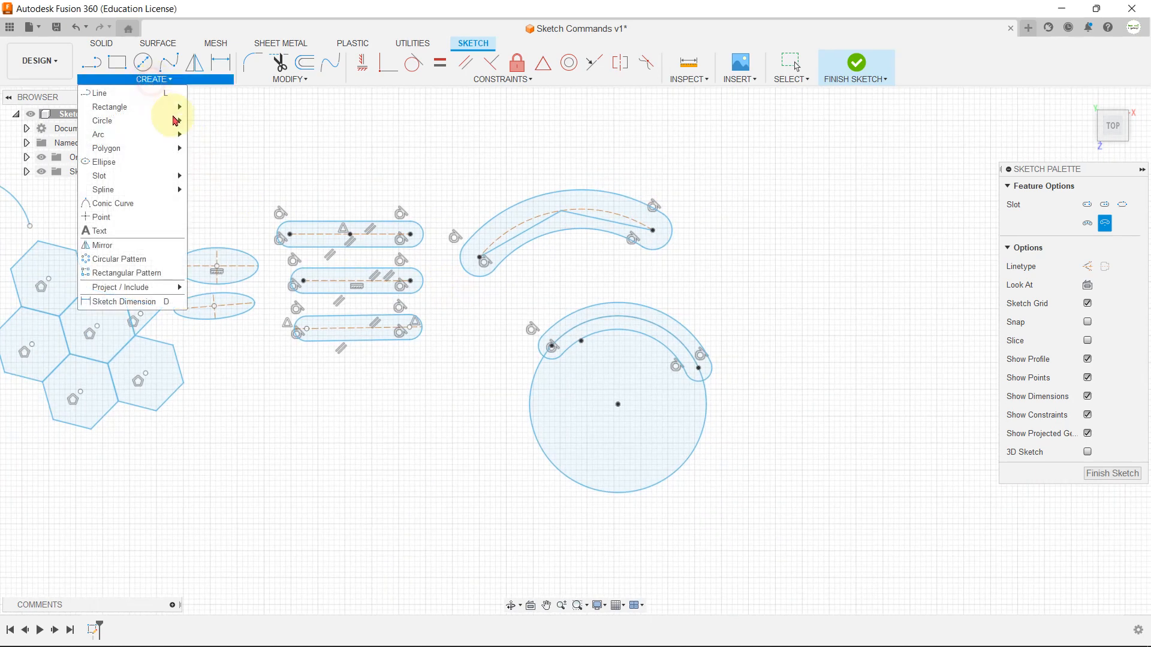
{"action": "mouse_move", "coordinate": [162, 176]}
{"action": "left_click", "coordinate": [226, 231]}
{"action": "left_click", "coordinate": [726, 290]}
{"action": "scroll", "coordinate": [737, 292], "scroll_direction": "up", "scroll_amount": 1}
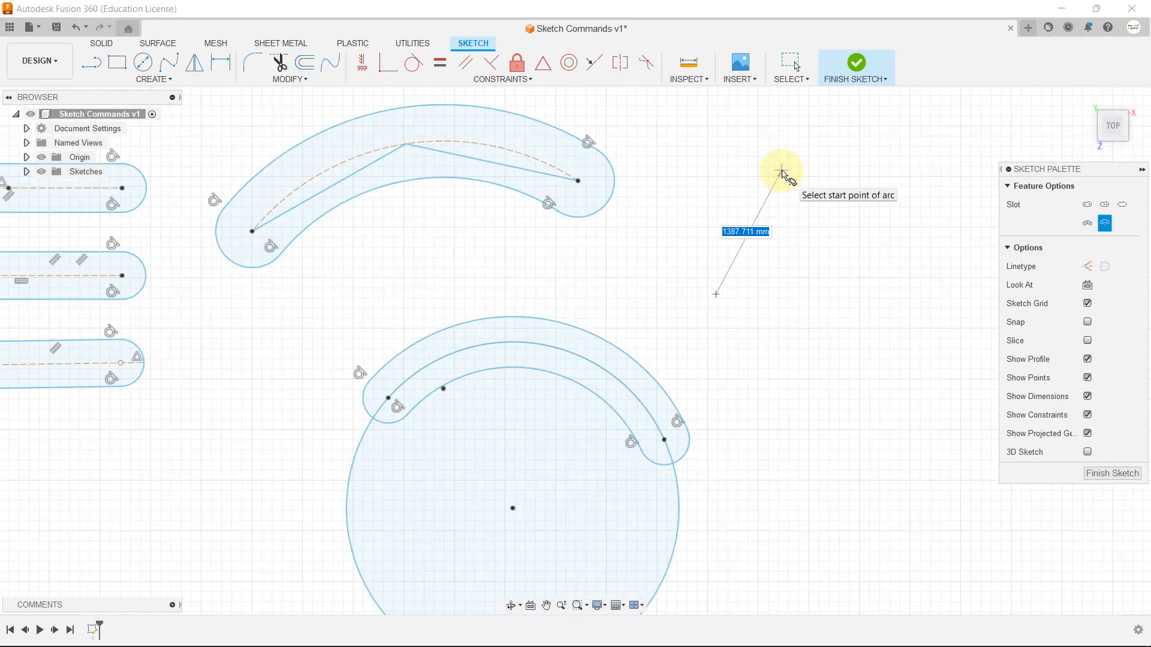
{"action": "key", "text": "Tab"}
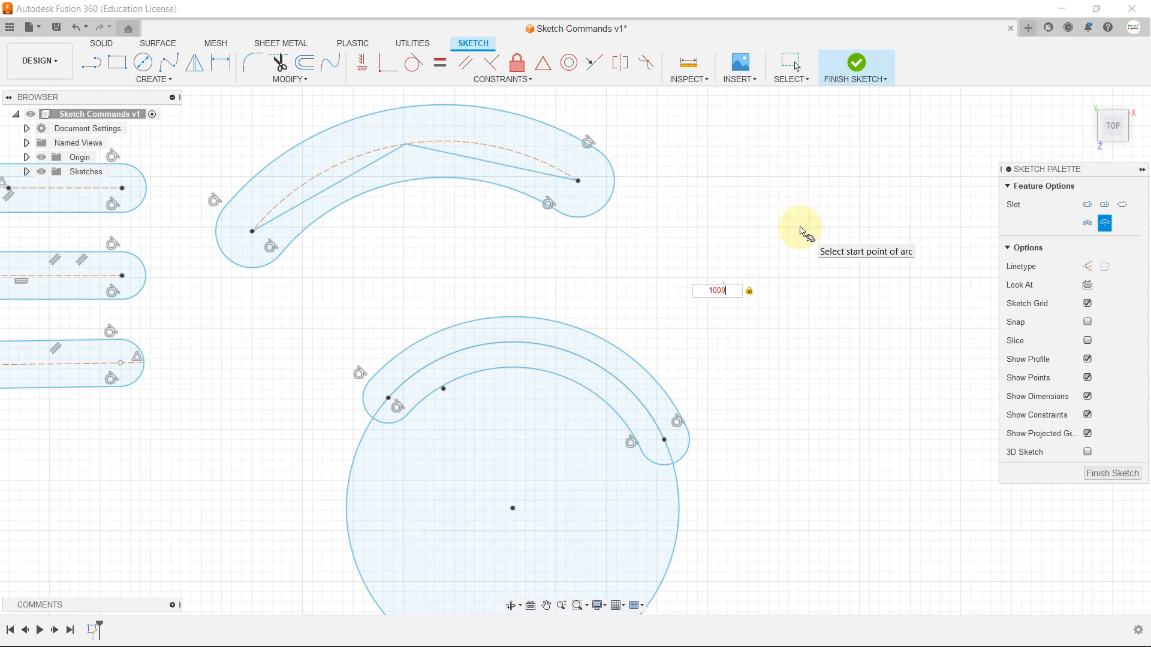
{"action": "key", "text": "Tab"}
{"action": "left_click", "coordinate": [806, 213]}
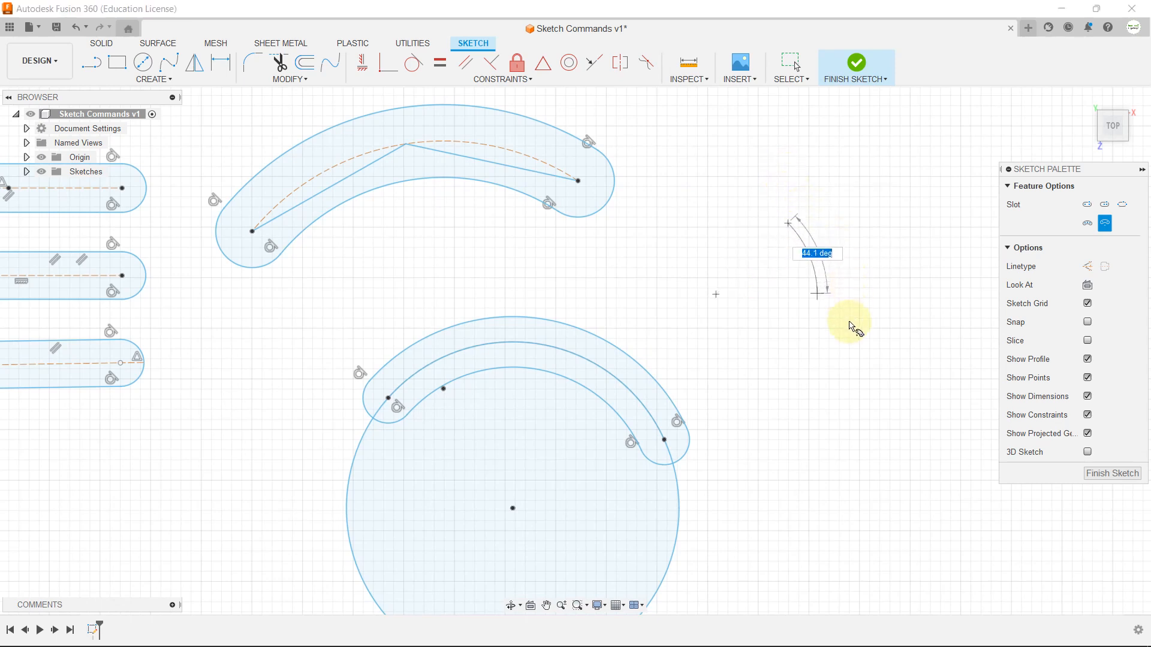
{"action": "left_click", "coordinate": [815, 412]}
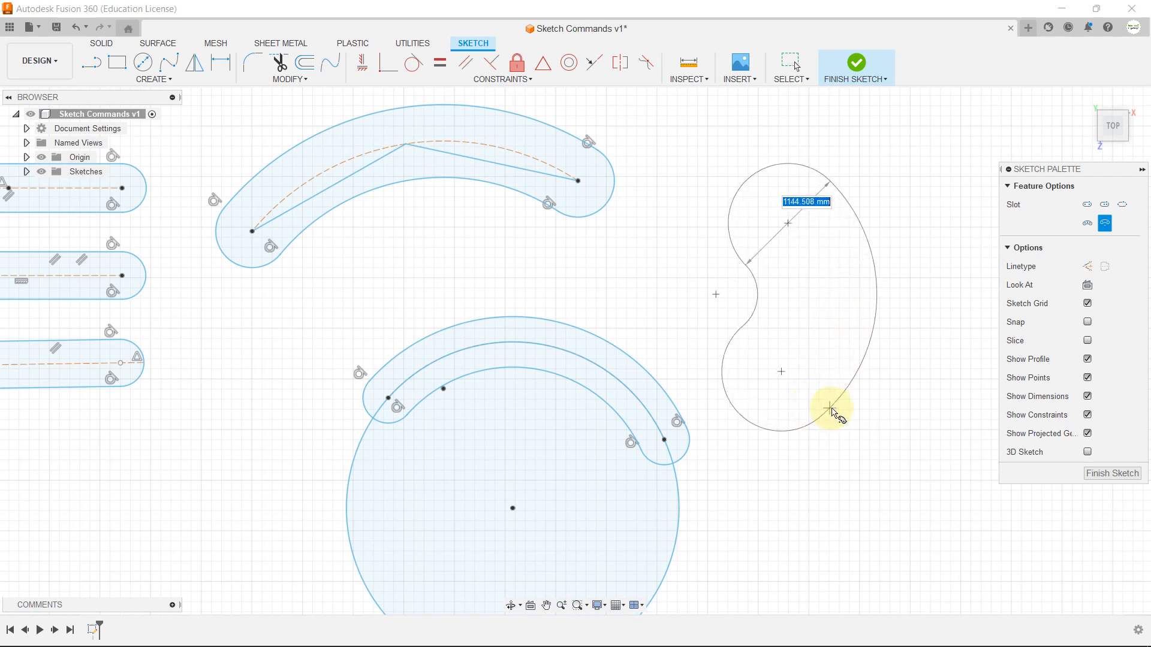
{"action": "left_click", "coordinate": [816, 367]}
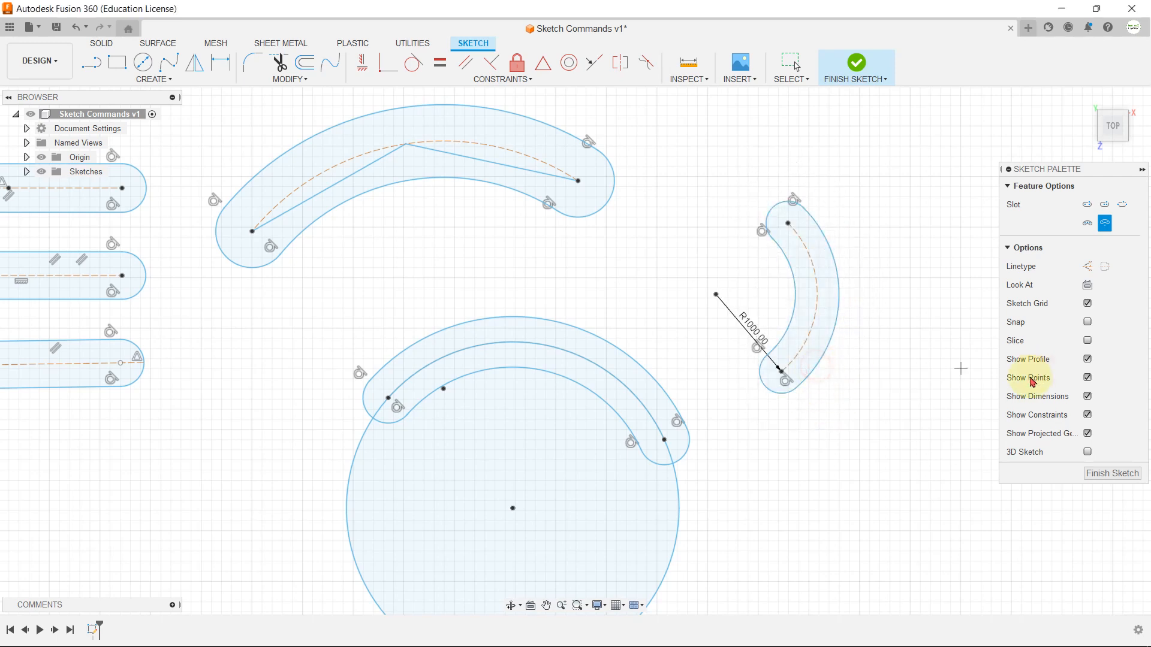
{"action": "key", "text": "Escape"}
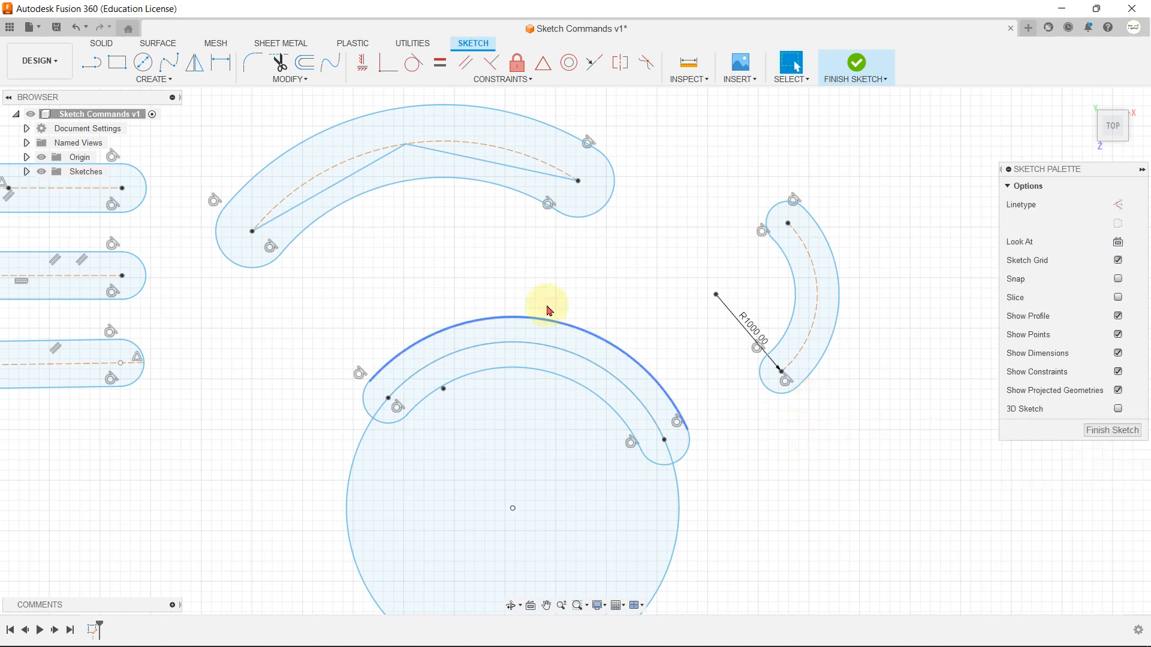
- Draw a closed Fit Point Spline through eight points to the right of the circle, forming a four-pointed shape
{"action": "left_click", "coordinate": [154, 79]}
{"action": "mouse_move", "coordinate": [161, 190]}
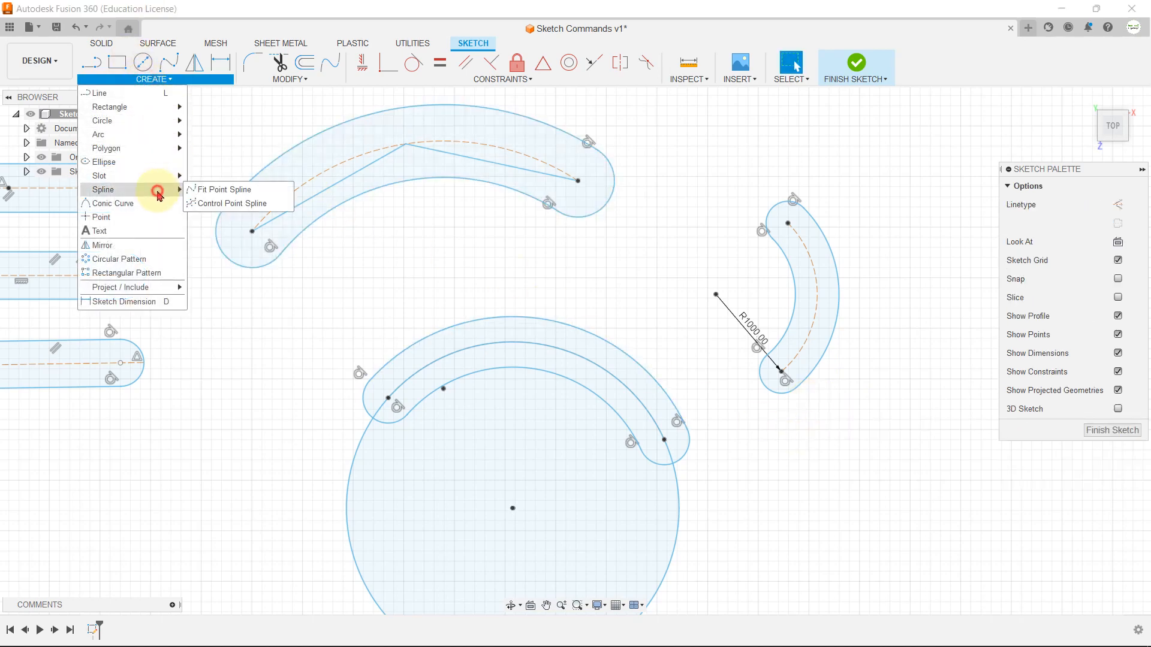
{"action": "left_click", "coordinate": [221, 188]}
{"action": "scroll", "coordinate": [223, 201], "scroll_direction": "down", "scroll_amount": 3}
{"action": "scroll", "coordinate": [693, 408], "scroll_direction": "up", "scroll_amount": 2}
{"action": "left_click", "coordinate": [536, 408]}
{"action": "left_click", "coordinate": [594, 273]}
{"action": "left_click", "coordinate": [610, 359]}
{"action": "left_click", "coordinate": [793, 256]}
{"action": "left_click", "coordinate": [780, 353]}
{"action": "left_click", "coordinate": [722, 503]}
{"action": "left_click", "coordinate": [665, 418]}
{"action": "left_click", "coordinate": [501, 504]}
{"action": "left_click", "coordinate": [536, 408]}
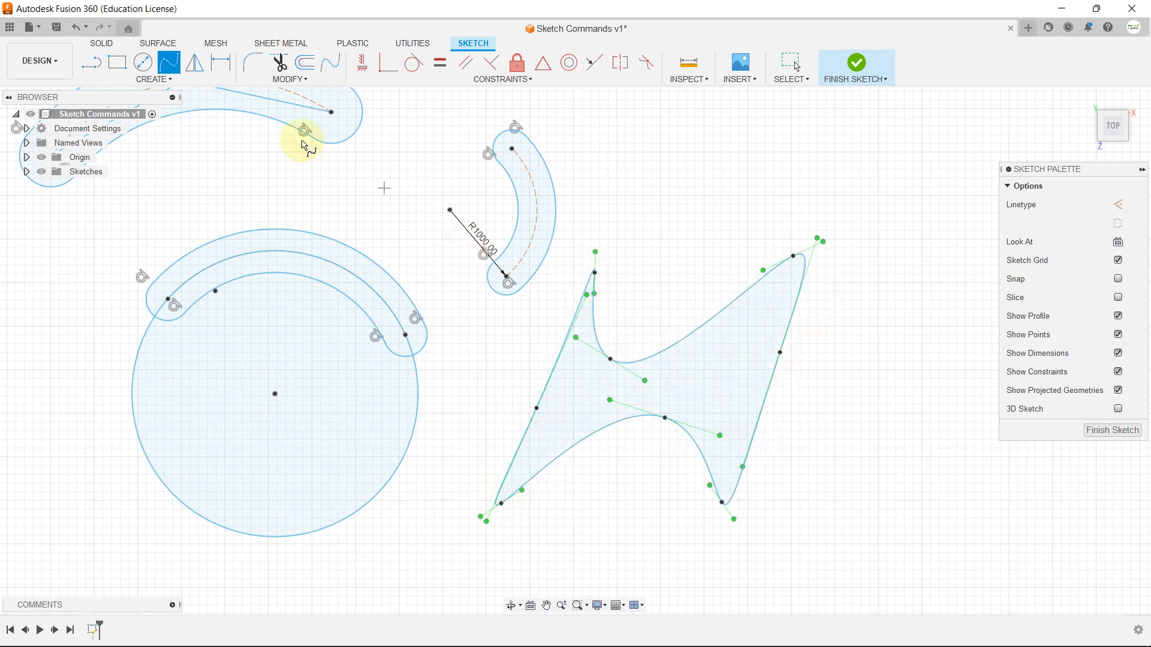
- Try to draw a closed Control Point Spline to the right of the four-pointed fit point spline
{"action": "left_click", "coordinate": [149, 79]}
{"action": "mouse_move", "coordinate": [143, 190]}
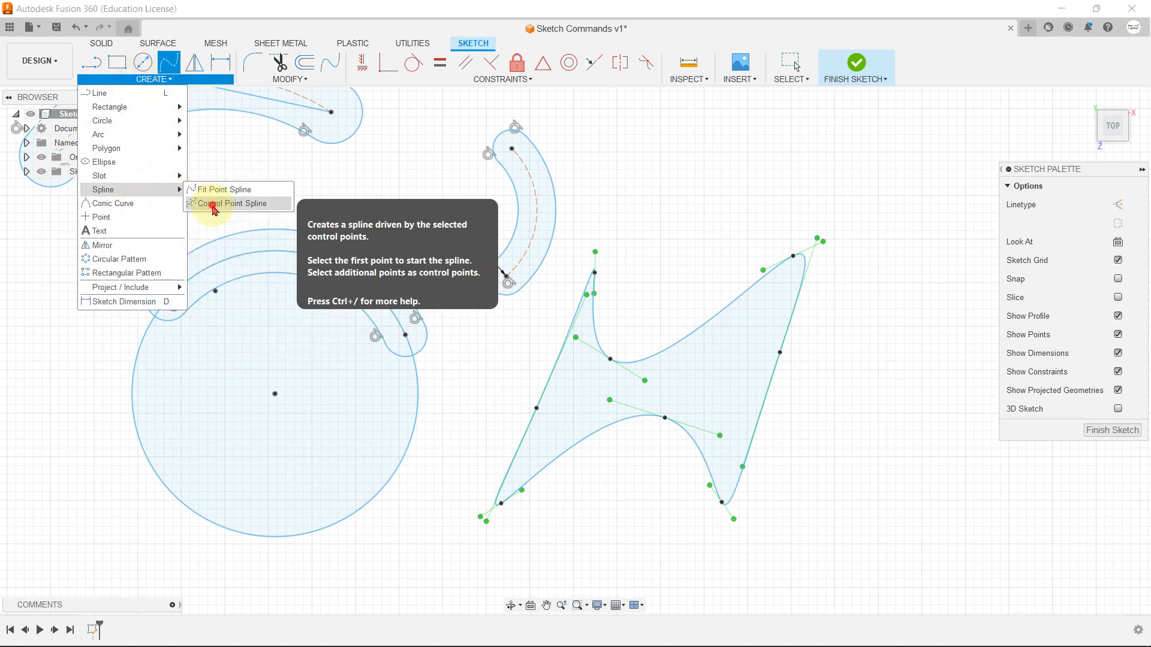
{"action": "left_click", "coordinate": [222, 204]}
{"action": "scroll", "coordinate": [382, 300], "scroll_direction": "down", "scroll_amount": 4}
{"action": "left_click", "coordinate": [779, 350]}
{"action": "left_click", "coordinate": [765, 442]}
{"action": "left_click", "coordinate": [675, 451]}
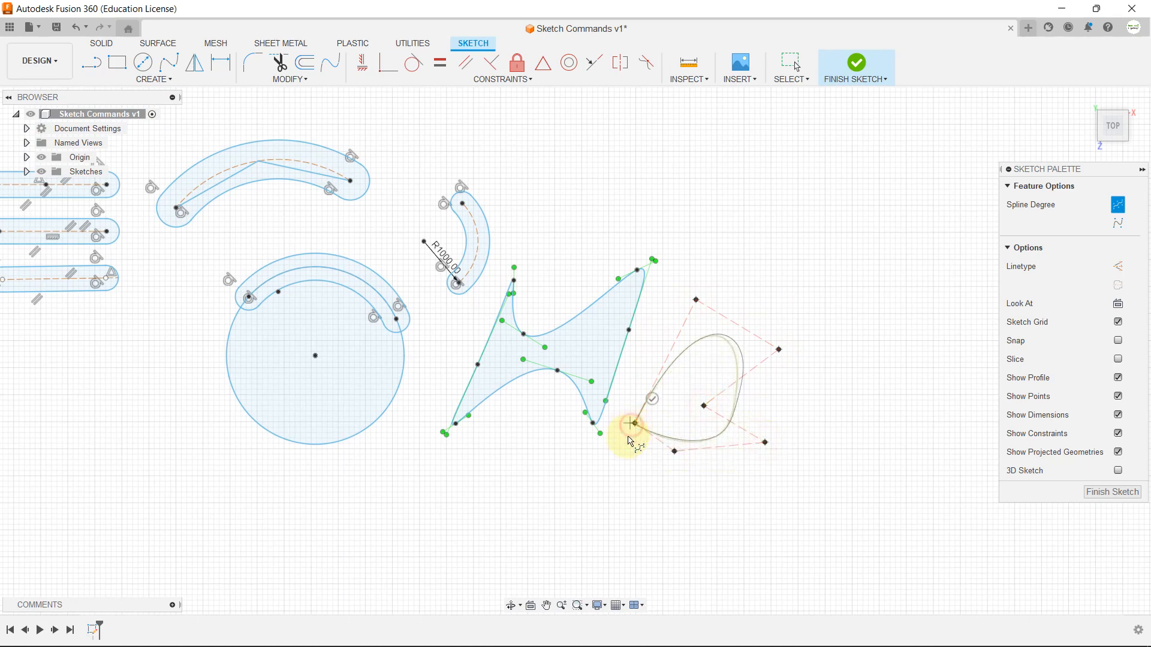
{"action": "key", "text": "Escape"}
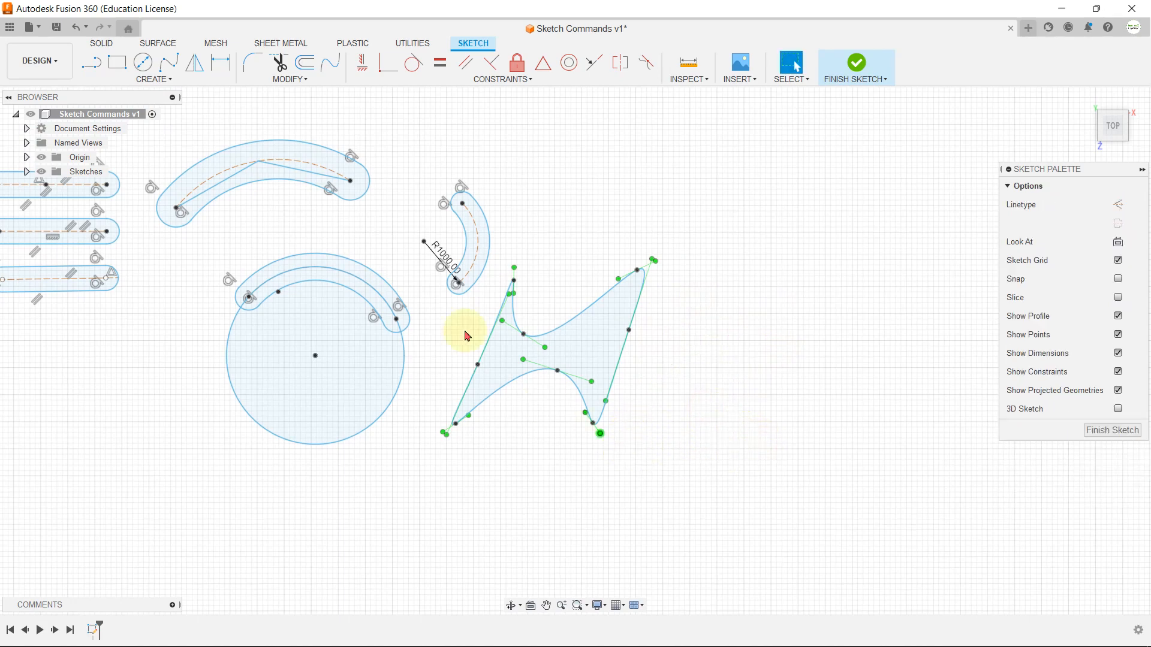
- Draw a Conic Curve with a rho of about 0.833 above and to the right of the four-pointed spline
{"action": "left_click", "coordinate": [170, 79]}
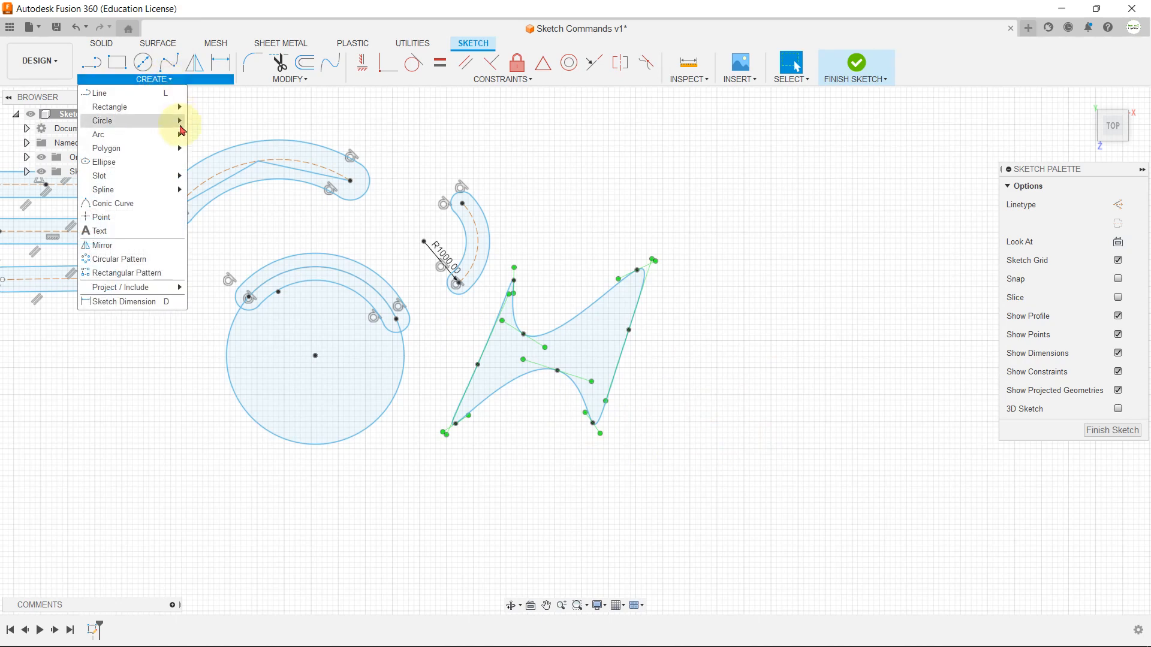
{"action": "left_click", "coordinate": [159, 203]}
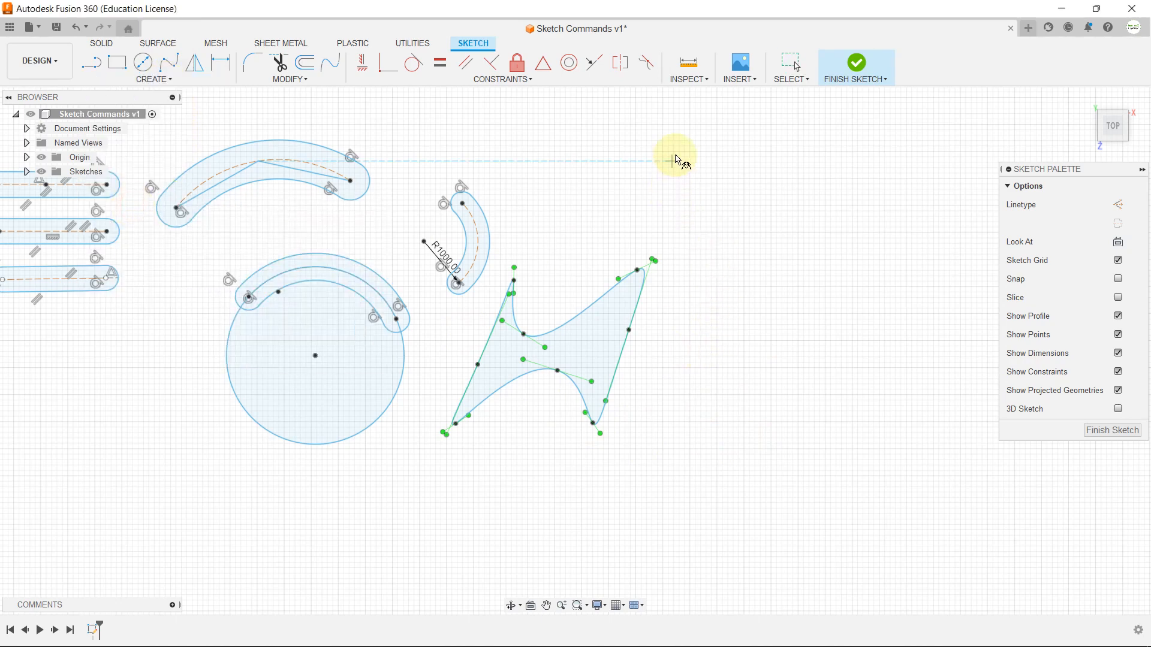
{"action": "scroll", "coordinate": [674, 161], "scroll_direction": "up", "scroll_amount": 3}
{"action": "left_click", "coordinate": [526, 241]}
{"action": "left_click", "coordinate": [807, 239]}
{"action": "left_click", "coordinate": [755, 116]}
{"action": "mouse_move", "coordinate": [759, 161]}
{"action": "left_mouse_down"}
{"action": "mouse_move", "coordinate": [757, 143]}
{"action": "mouse_move", "coordinate": [760, 203]}
{"action": "mouse_move", "coordinate": [756, 154]}
{"action": "left_mouse_up"}
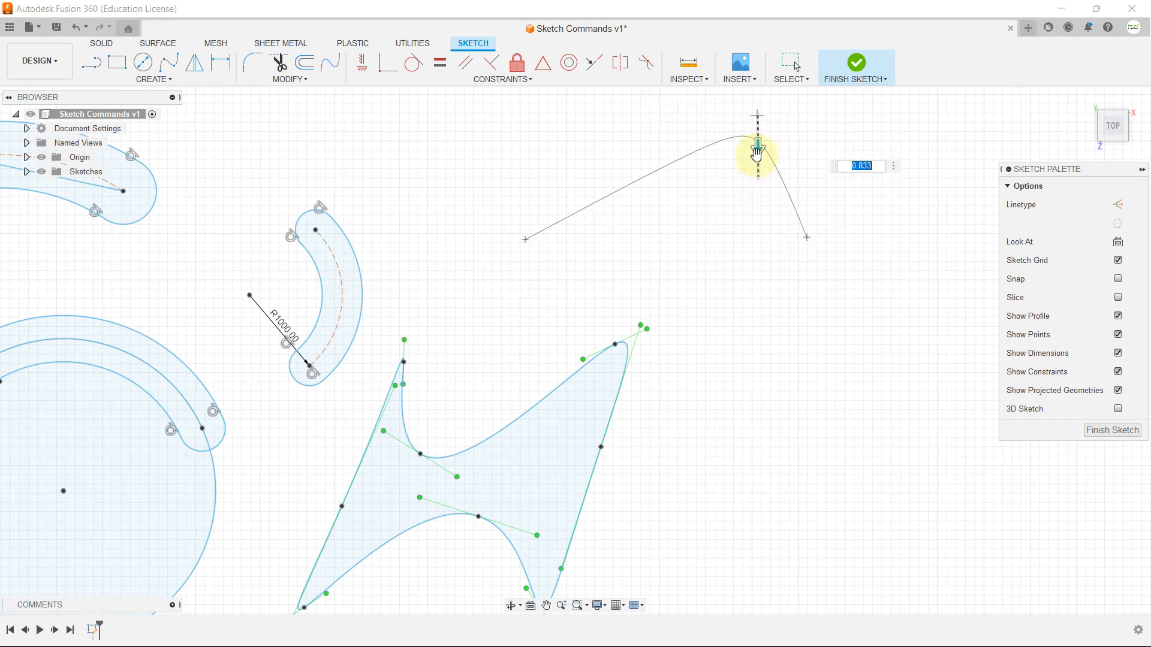
{"action": "left_click", "coordinate": [756, 154]}
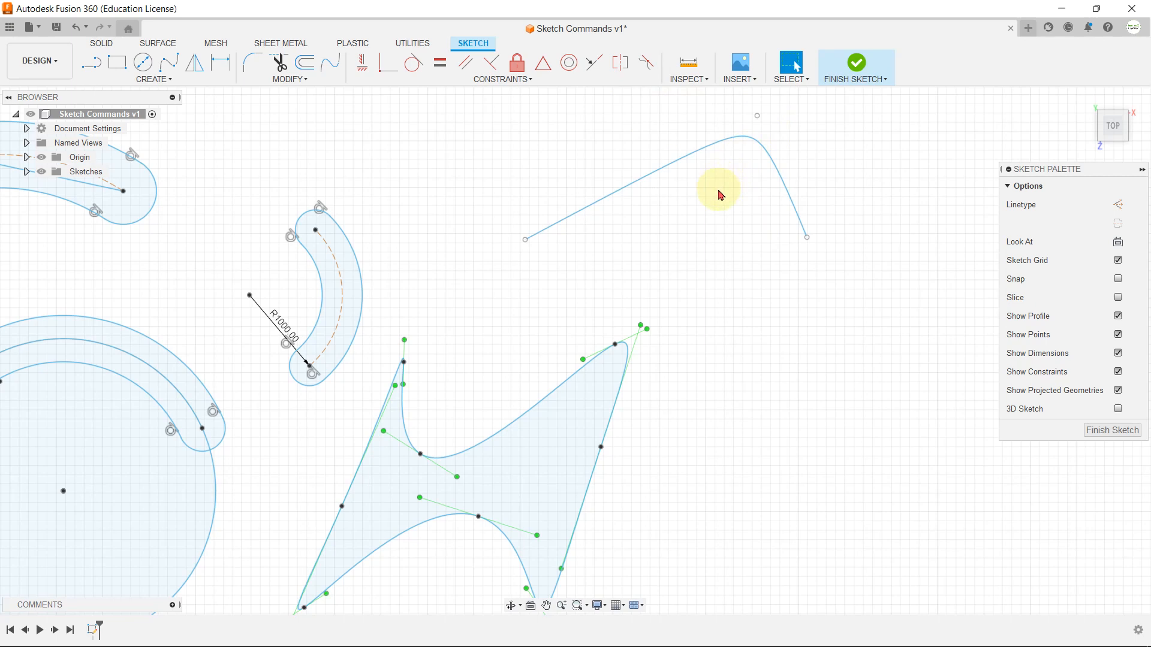
- Place three free sketch points below the conic curve, two level with each other and one lower to the right
{"action": "left_click", "coordinate": [154, 79]}
{"action": "left_click", "coordinate": [95, 216]}
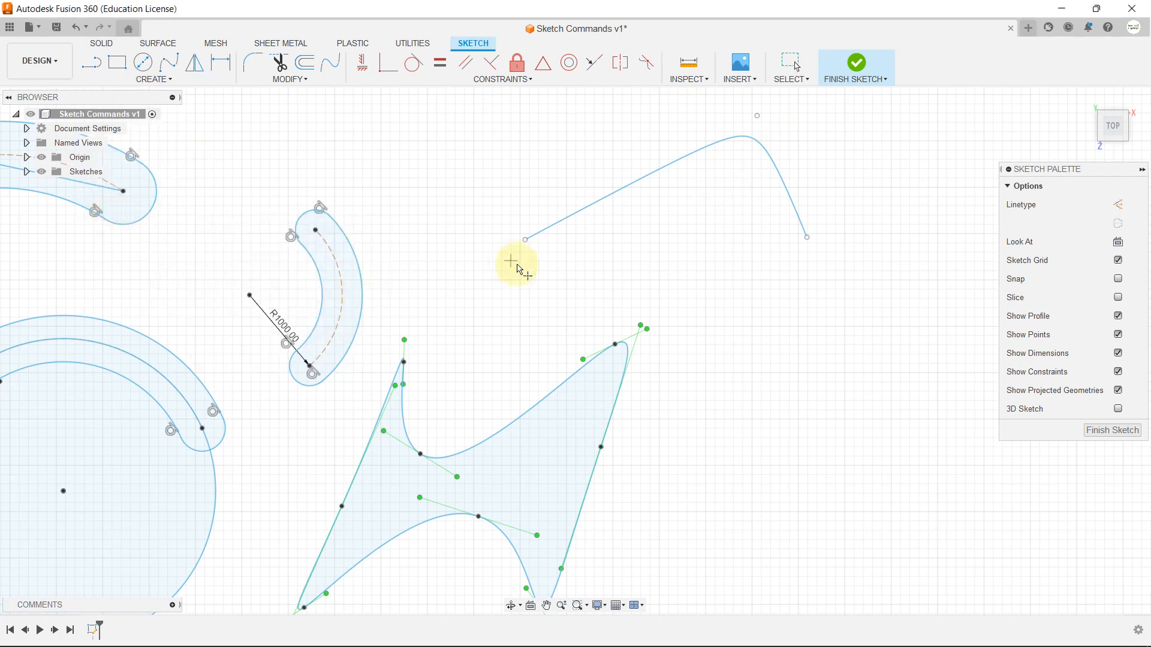
{"action": "left_click", "coordinate": [538, 280]}
{"action": "left_click", "coordinate": [751, 279]}
{"action": "left_click", "coordinate": [785, 386]}
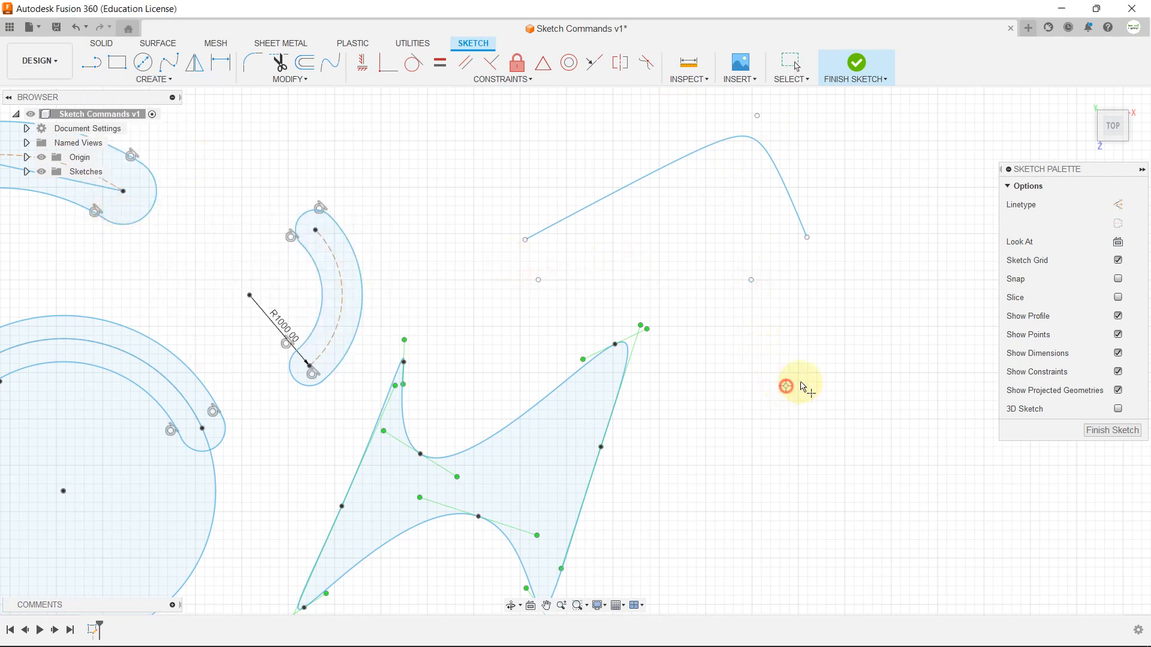
- Place a sketch point at the midpoint of the middle straight slot's upper edge
{"action": "scroll", "coordinate": [845, 300], "scroll_direction": "down", "scroll_amount": 5}
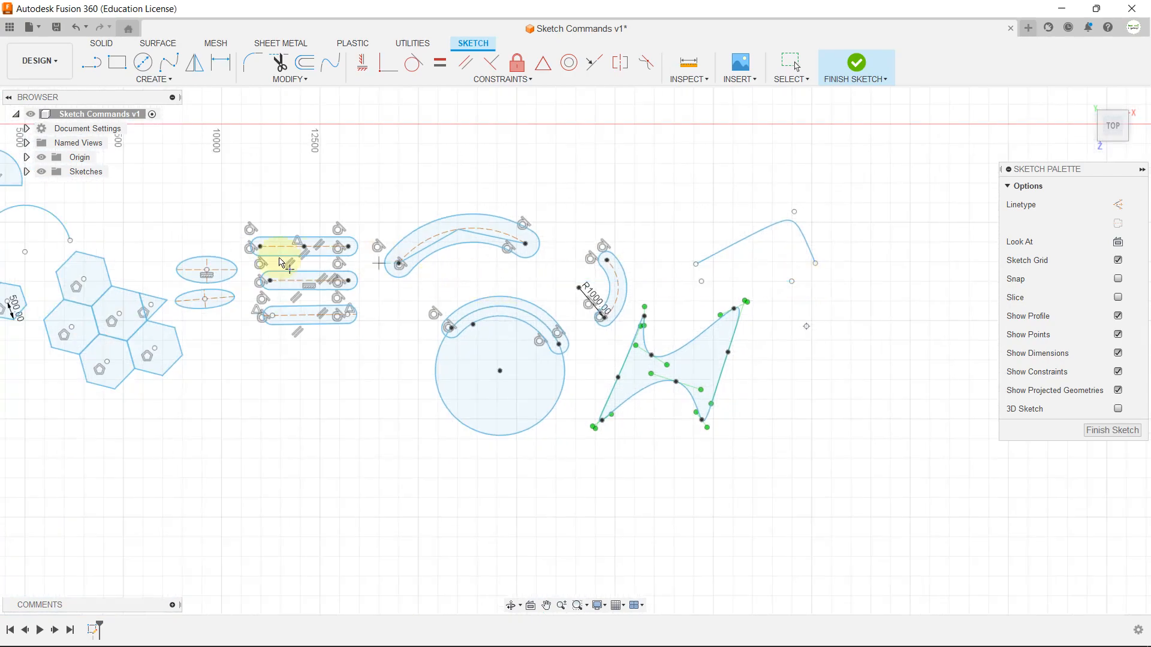
{"action": "scroll", "coordinate": [191, 285], "scroll_direction": "up", "scroll_amount": 1}
{"action": "scroll", "coordinate": [270, 272], "scroll_direction": "up", "scroll_amount": 4}
{"action": "scroll", "coordinate": [414, 257], "scroll_direction": "up", "scroll_amount": 2}
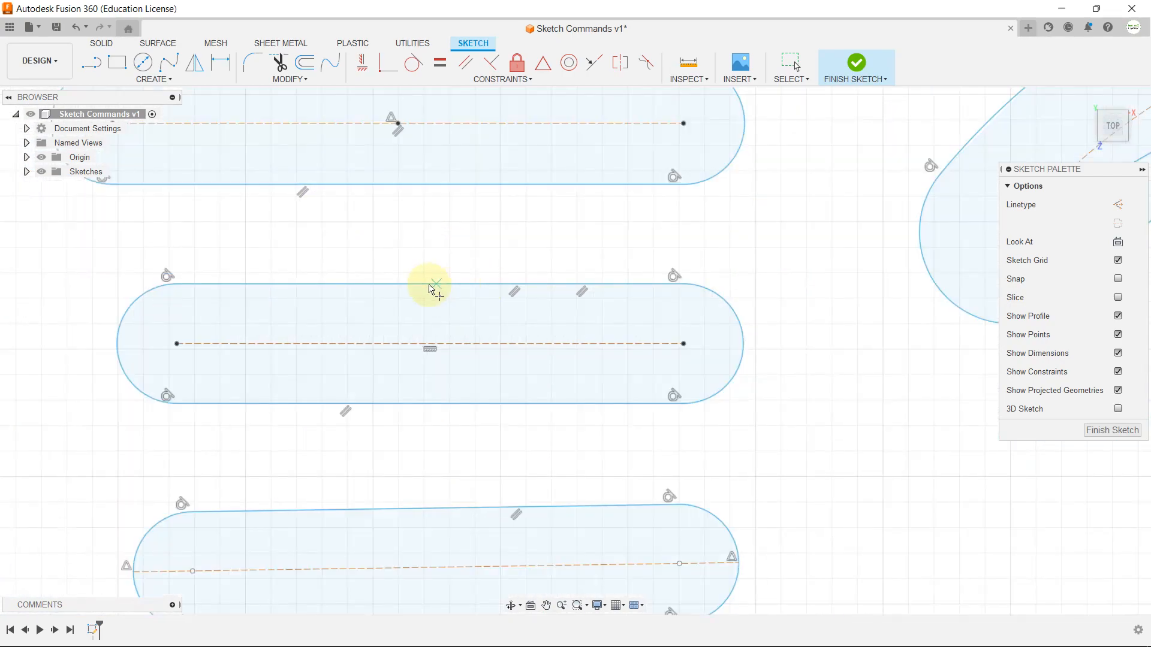
{"action": "scroll", "coordinate": [562, 267], "scroll_direction": "down", "scroll_amount": 5}
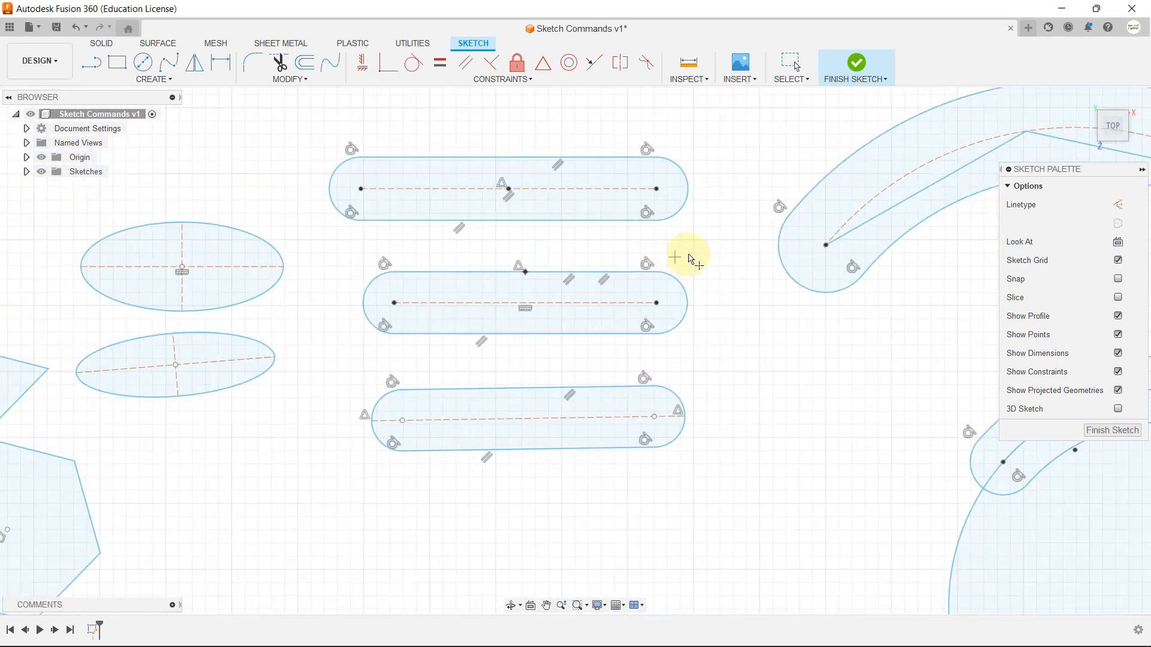
- Place sketch points on the topmost hexagon's two upper corners and at the midpoint of its upper-left edge
{"action": "scroll", "coordinate": [234, 264], "scroll_direction": "up", "scroll_amount": 3}
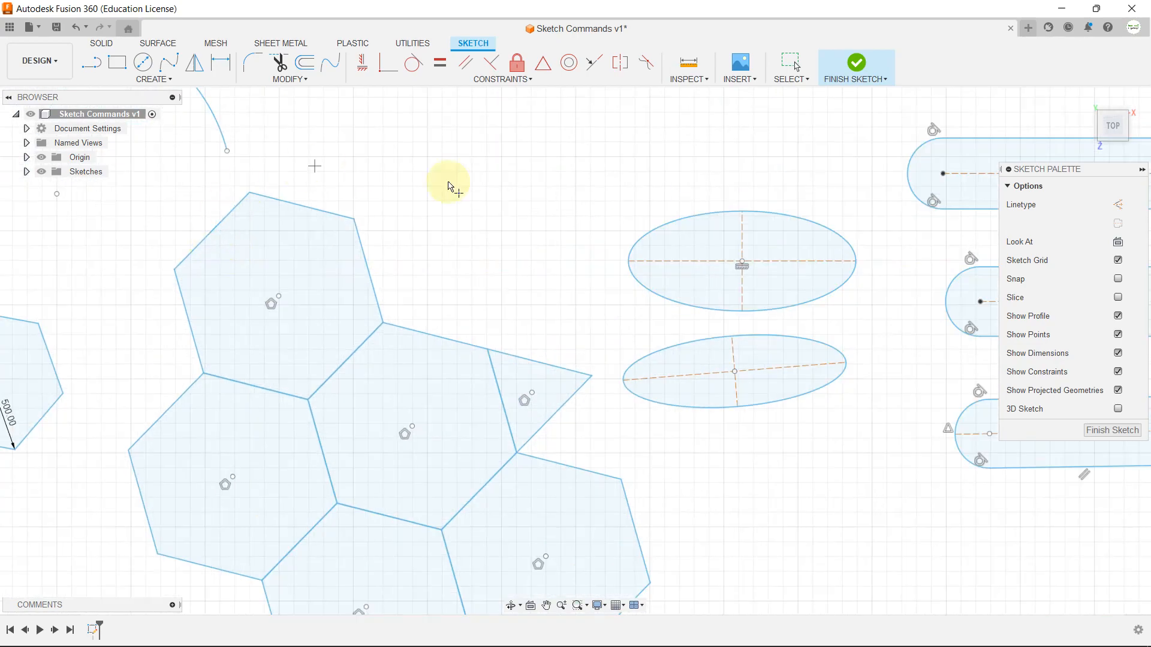
{"action": "scroll", "coordinate": [314, 174], "scroll_direction": "down", "scroll_amount": 3}
{"action": "scroll", "coordinate": [343, 251], "scroll_direction": "up", "scroll_amount": 5}
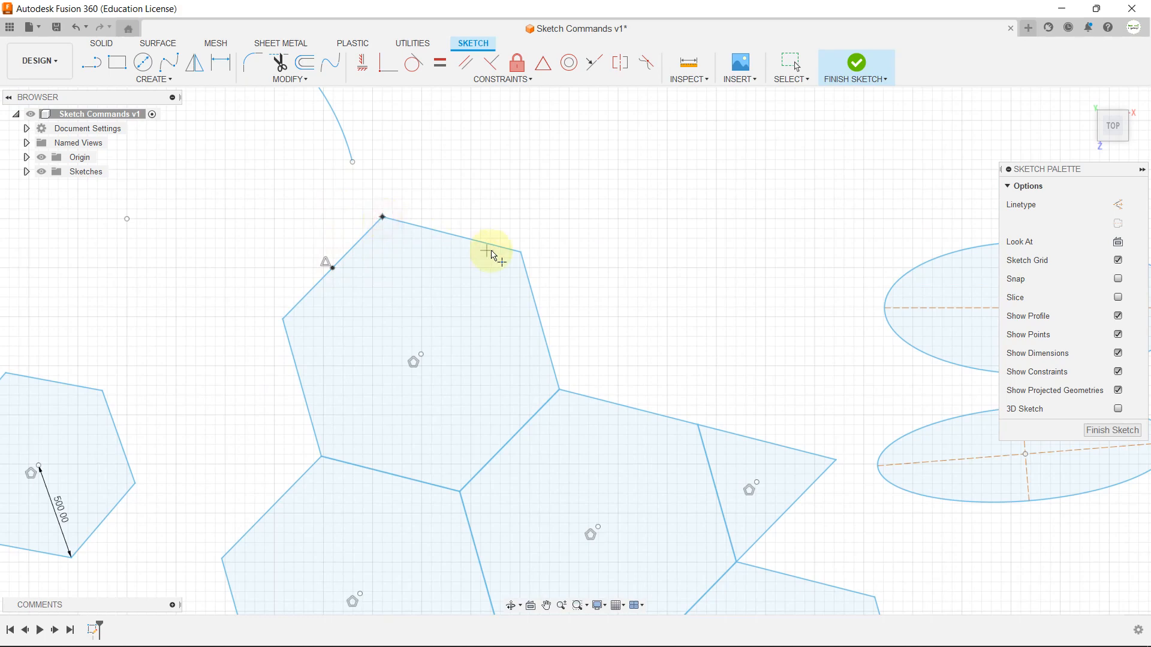
{"action": "scroll", "coordinate": [340, 274], "scroll_direction": "down", "scroll_amount": 5}
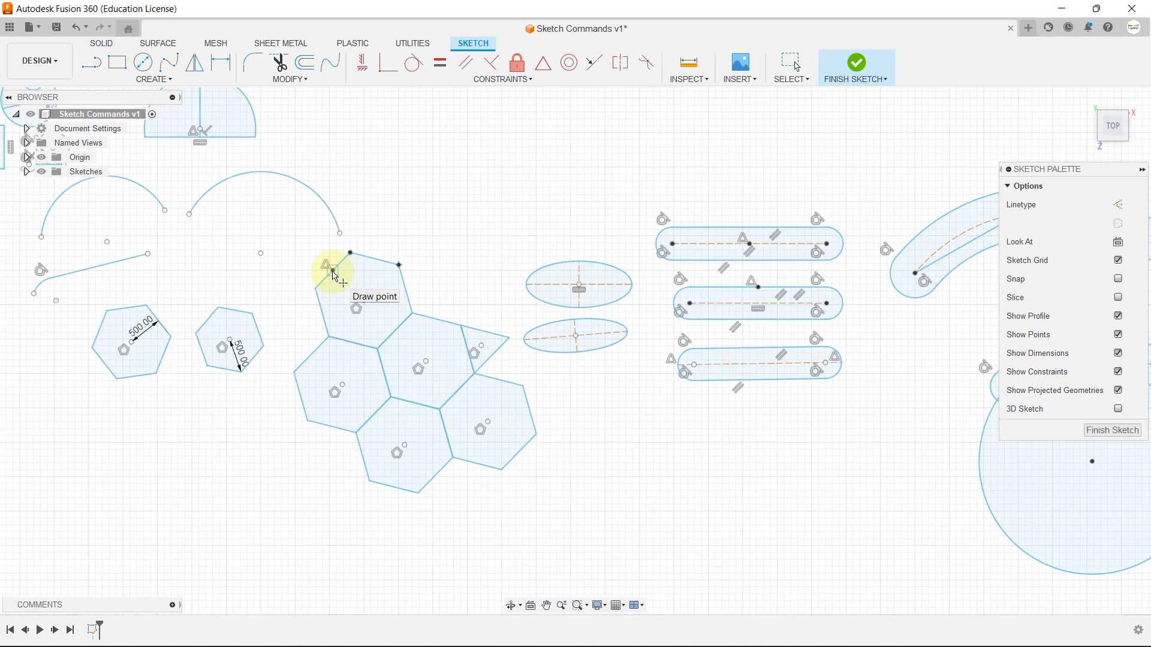
{"action": "scroll", "coordinate": [335, 277], "scroll_direction": "up", "scroll_amount": 3}
{"action": "key", "text": "Escape"}
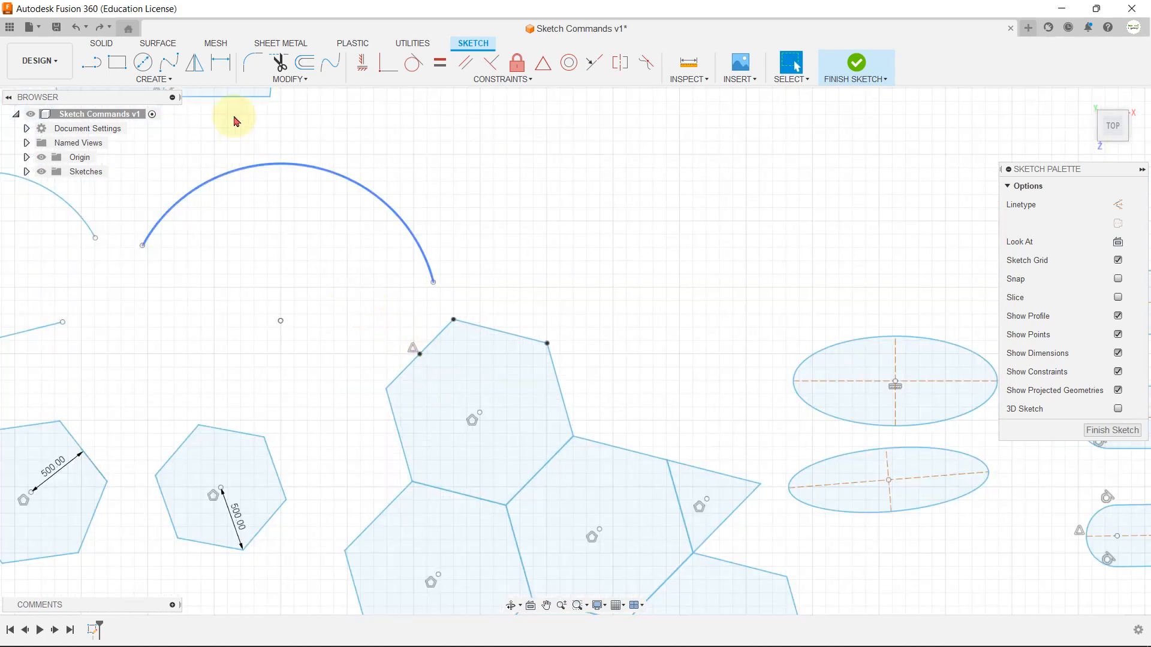
- Create sketch text reading MADE EASY in a rectangular frame above the hexagon cluster
{"action": "left_click", "coordinate": [153, 81]}
{"action": "left_click", "coordinate": [111, 237]}
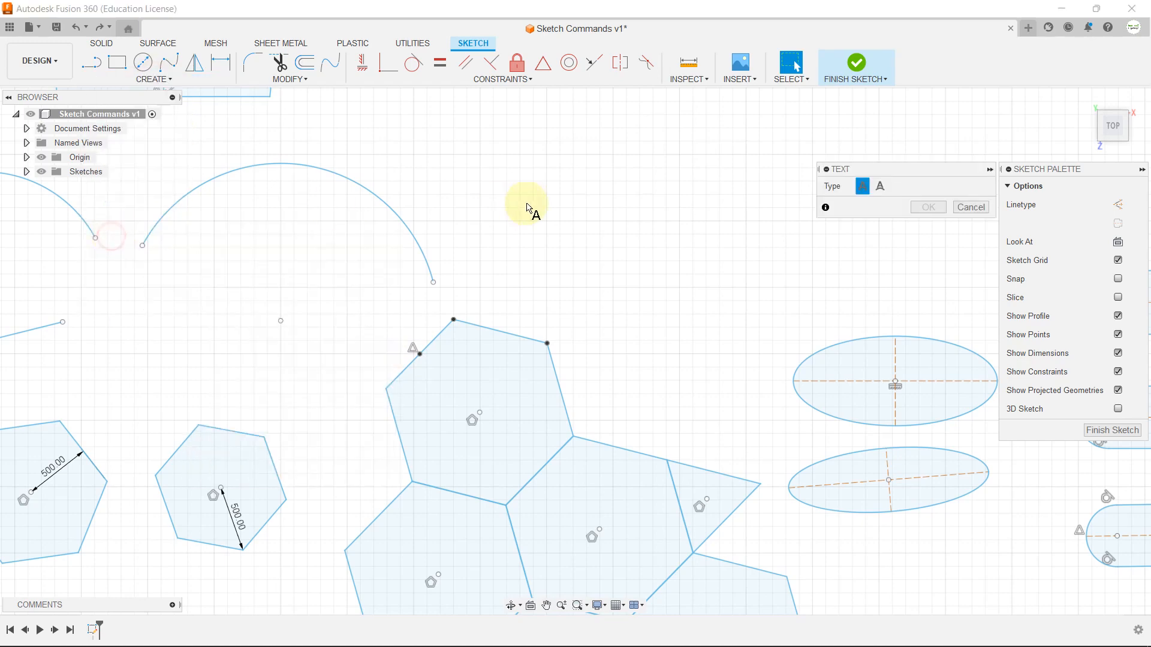
{"action": "scroll", "coordinate": [543, 229], "scroll_direction": "up", "scroll_amount": 5}
{"action": "left_click", "coordinate": [329, 312]}
{"action": "left_click", "coordinate": [691, 425]}
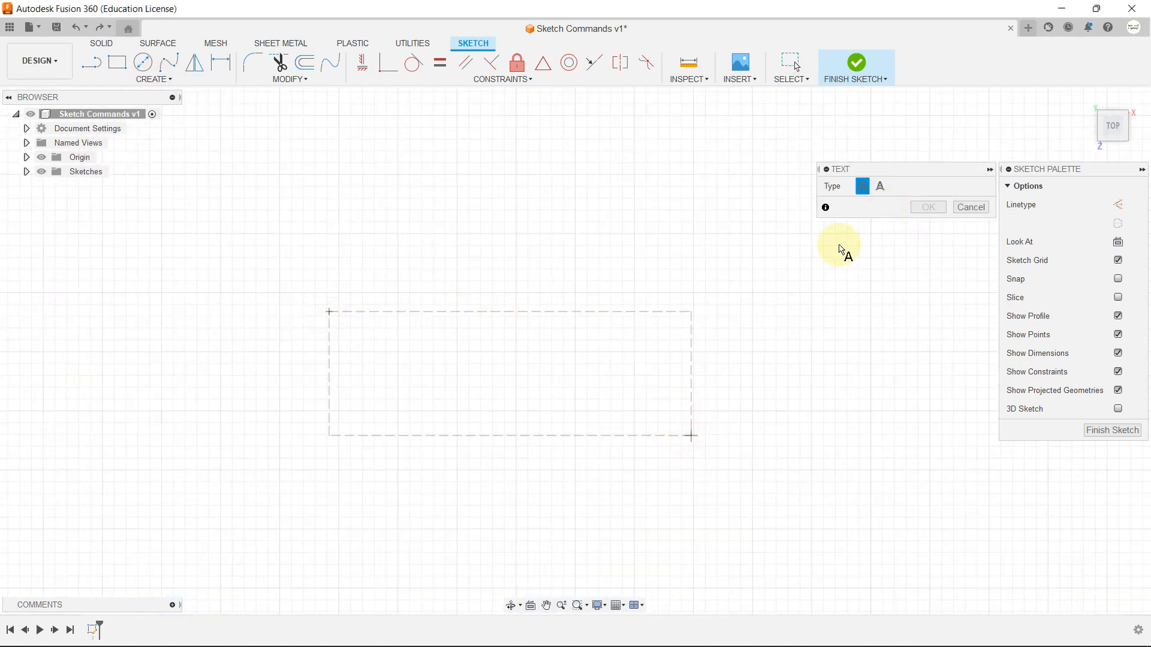
{"action": "left_click", "coordinate": [929, 210]}
{"action": "type", "text": "MADE EASY"}
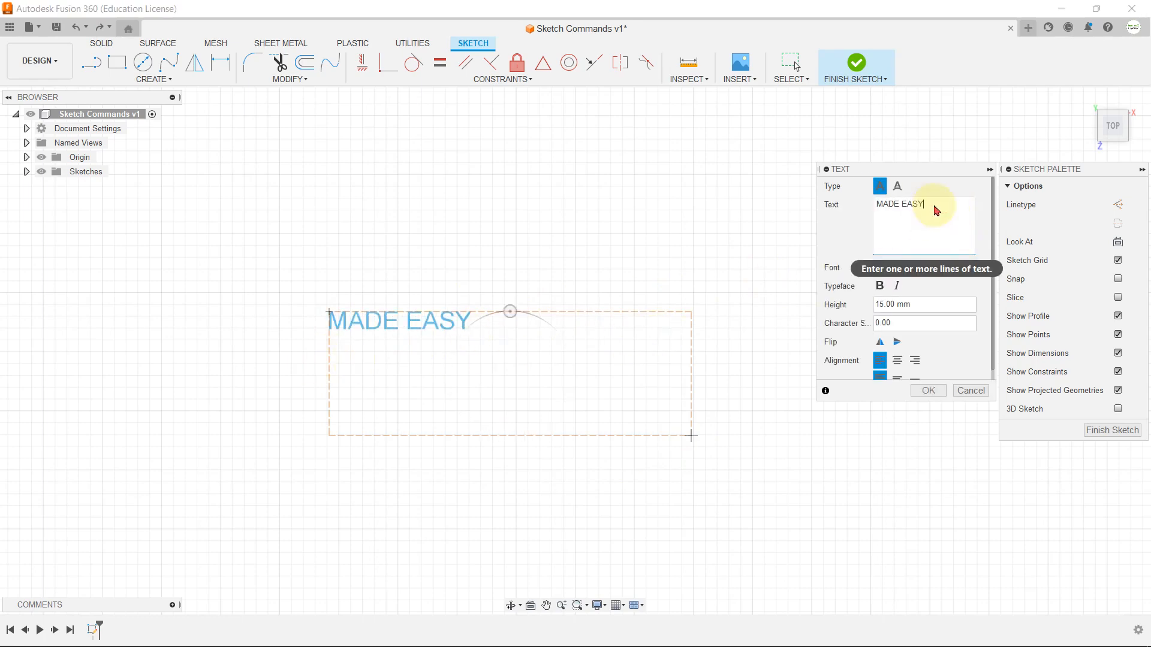
- Set the MADE EASY text to Arial at 20 mm height, centered horizontally and vertically in its frame
{"action": "scroll", "coordinate": [458, 326], "scroll_direction": "up", "scroll_amount": 3}
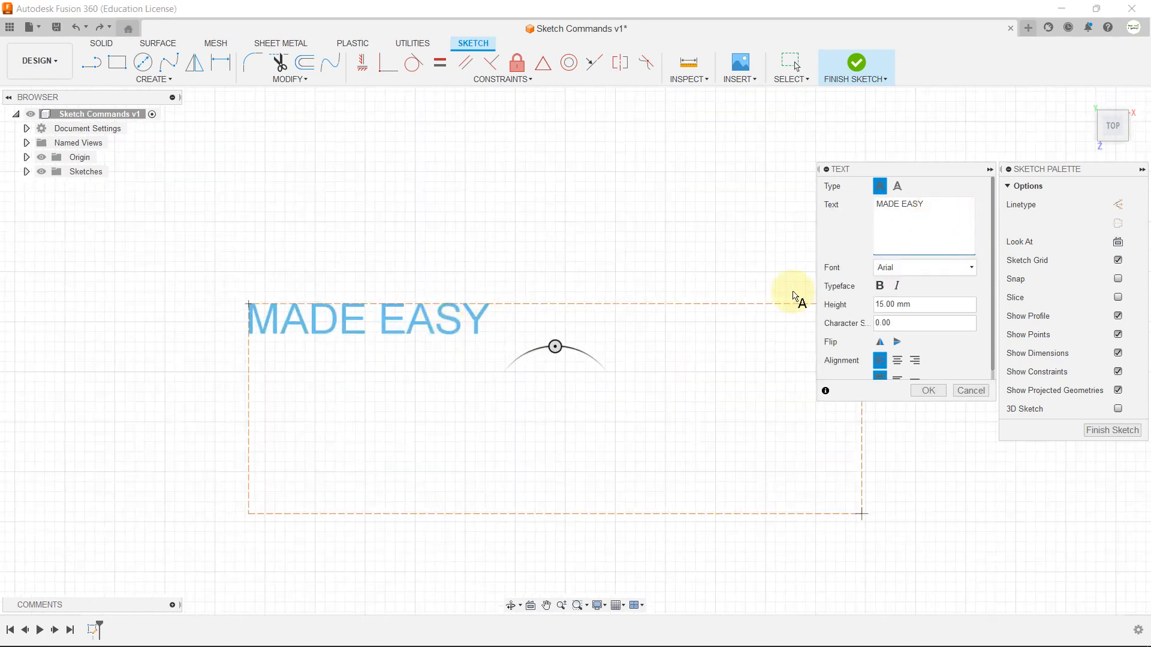
{"action": "left_click", "coordinate": [914, 267]}
{"action": "scroll", "coordinate": [935, 375], "scroll_direction": "down", "scroll_amount": 3}
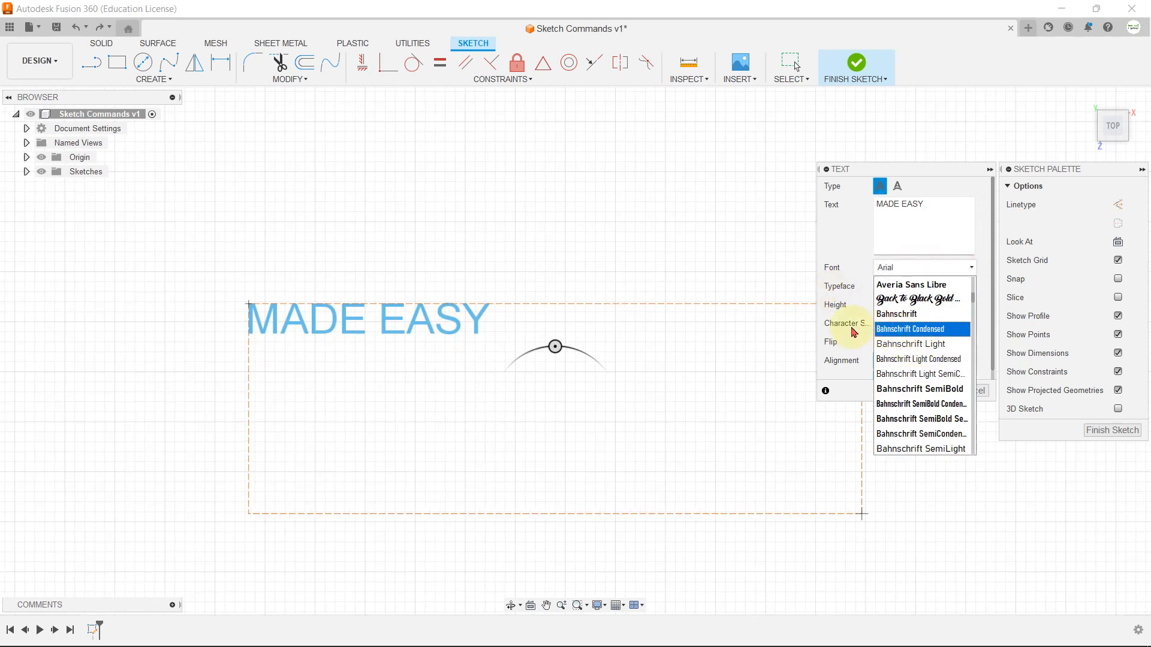
{"action": "left_click", "coordinate": [858, 329]}
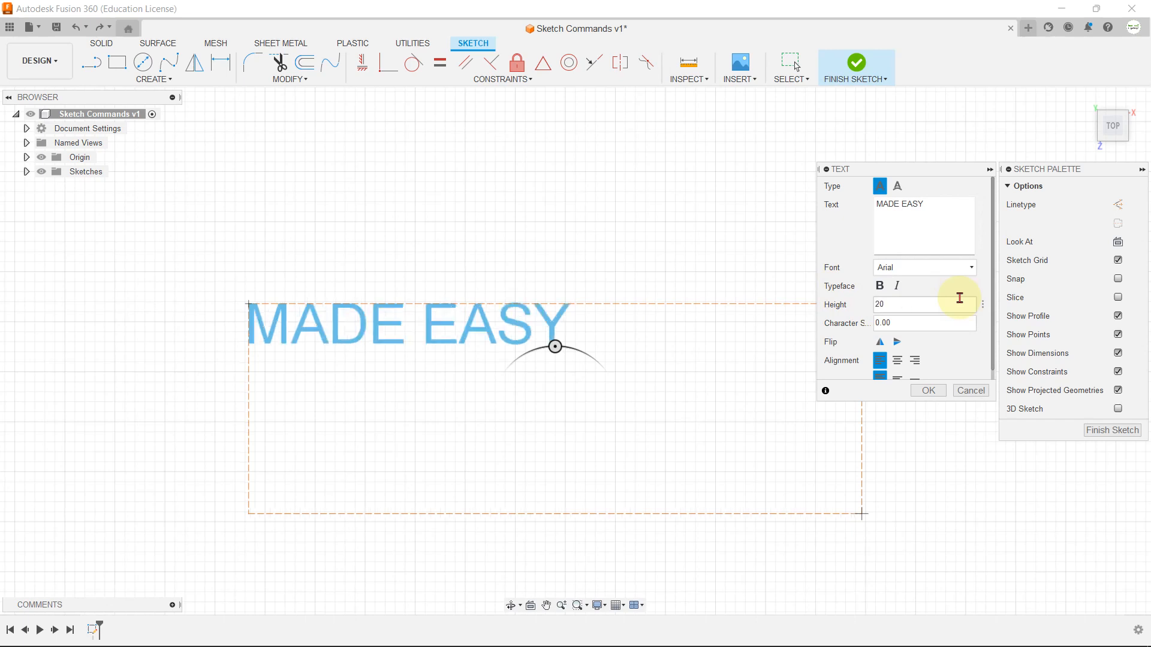
{"action": "scroll", "coordinate": [937, 355], "scroll_direction": "down", "scroll_amount": 1}
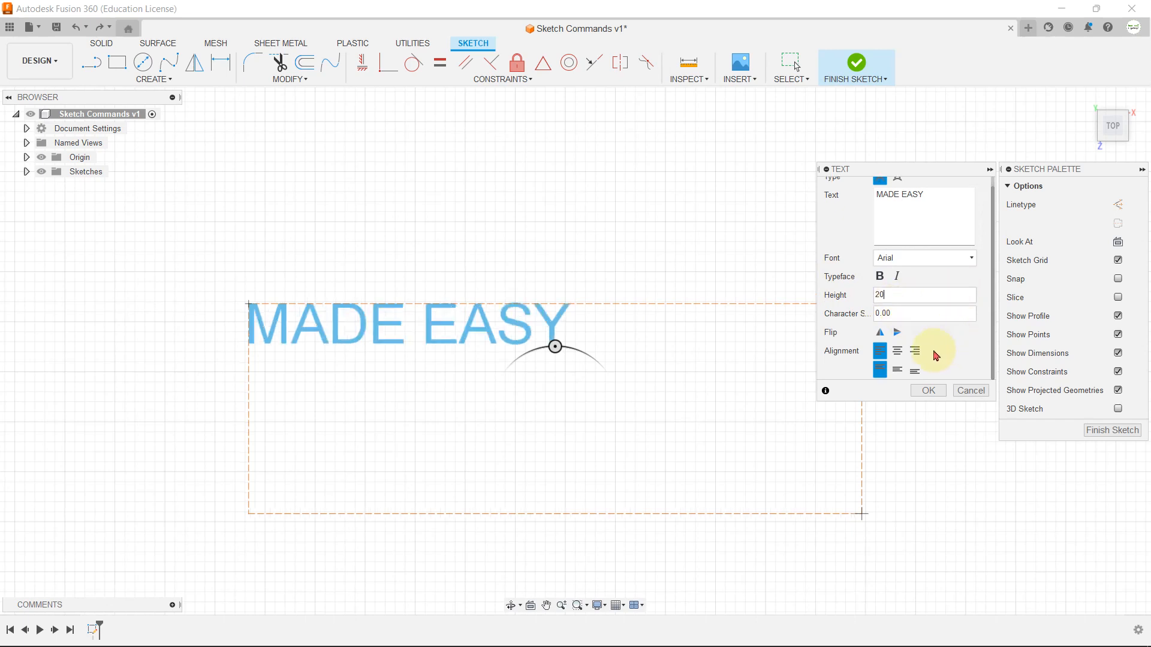
{"action": "left_click", "coordinate": [899, 371]}
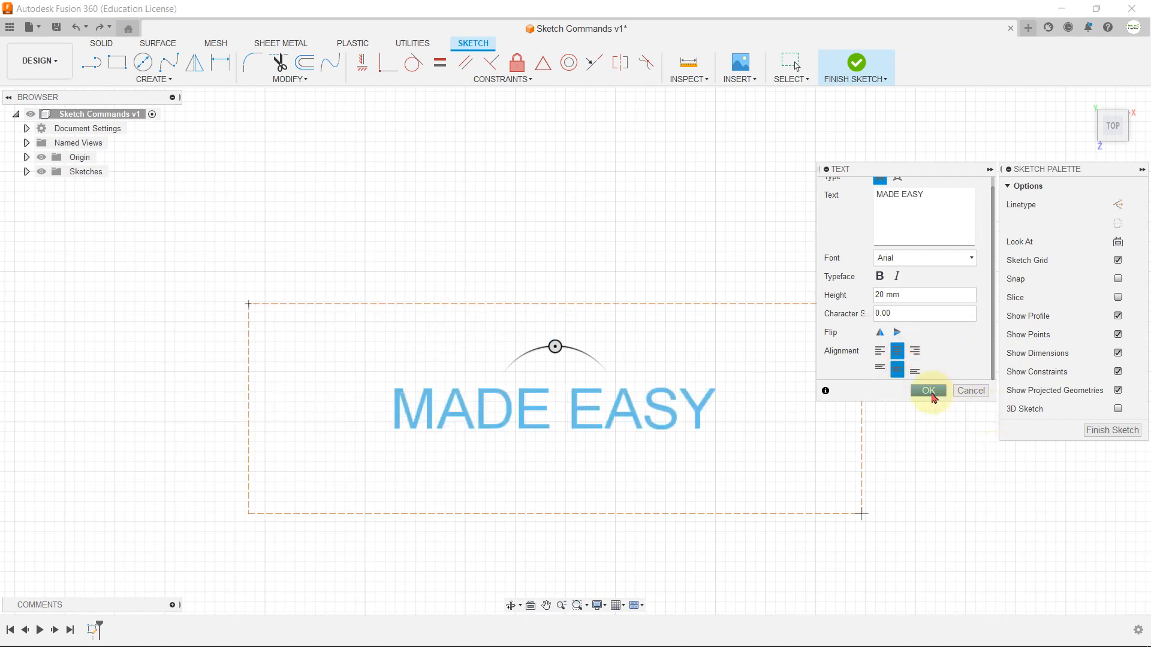
{"action": "left_click", "coordinate": [933, 396]}
{"action": "scroll", "coordinate": [643, 239], "scroll_direction": "down", "scroll_amount": 2}
{"action": "middle_click_drag", "start_coordinate": [577, 372], "coordinate": [611, 352]}
{"action": "scroll", "coordinate": [617, 339], "scroll_direction": "up", "scroll_amount": 2}
{"action": "scroll", "coordinate": [593, 252], "scroll_direction": "down", "scroll_amount": 10}
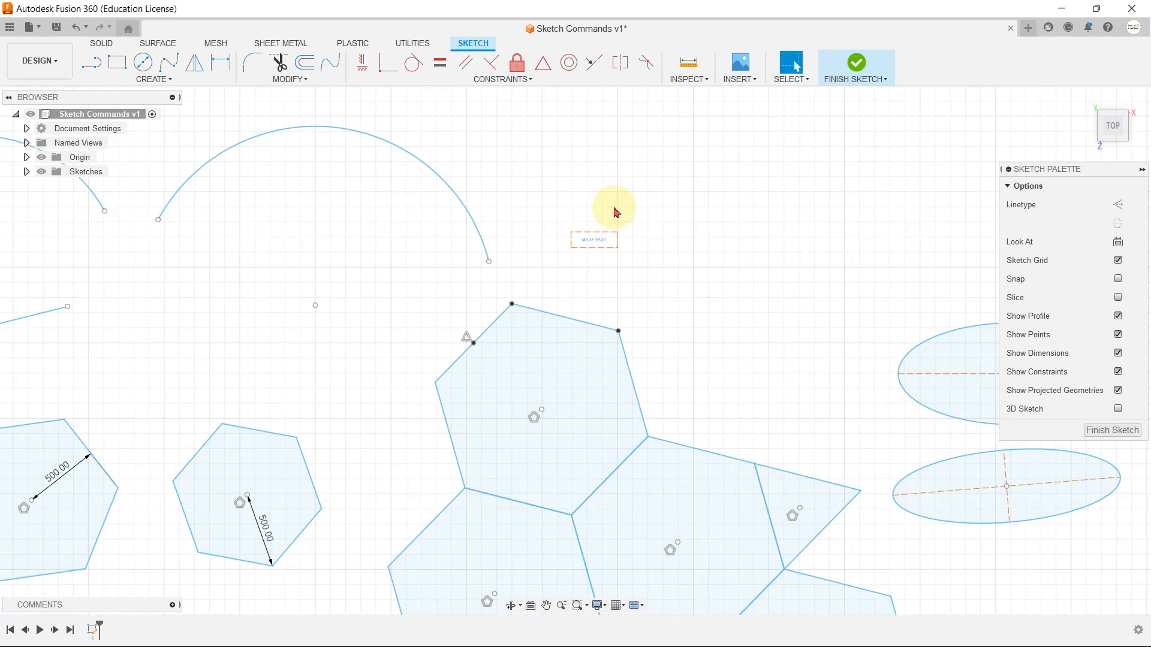
{"action": "middle_click_drag", "start_coordinate": [637, 277], "coordinate": [586, 243]}
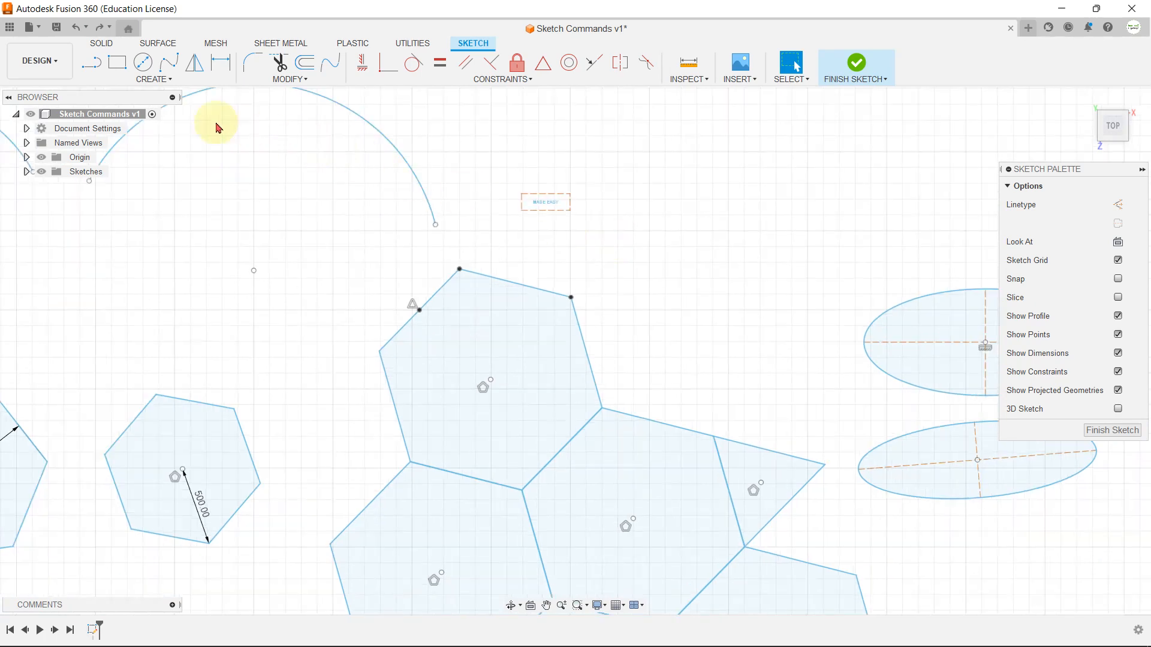
{"action": "left_click", "coordinate": [176, 82]}
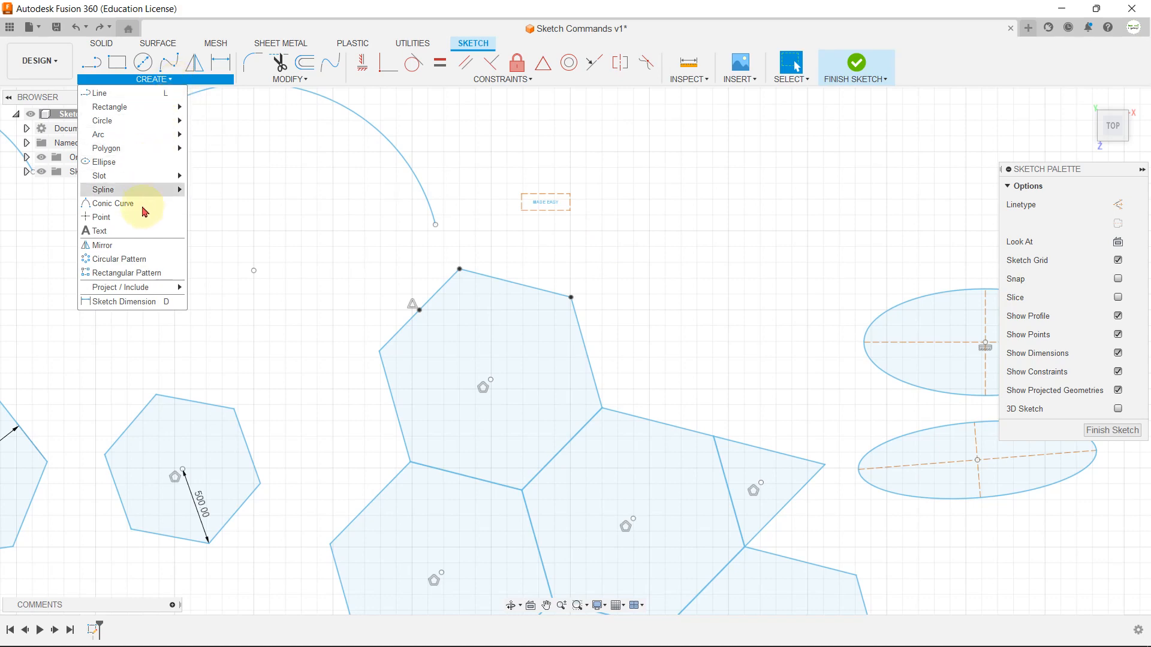
{"action": "left_click", "coordinate": [103, 245]}
{"action": "scroll", "coordinate": [512, 253], "scroll_direction": "down", "scroll_amount": 2}
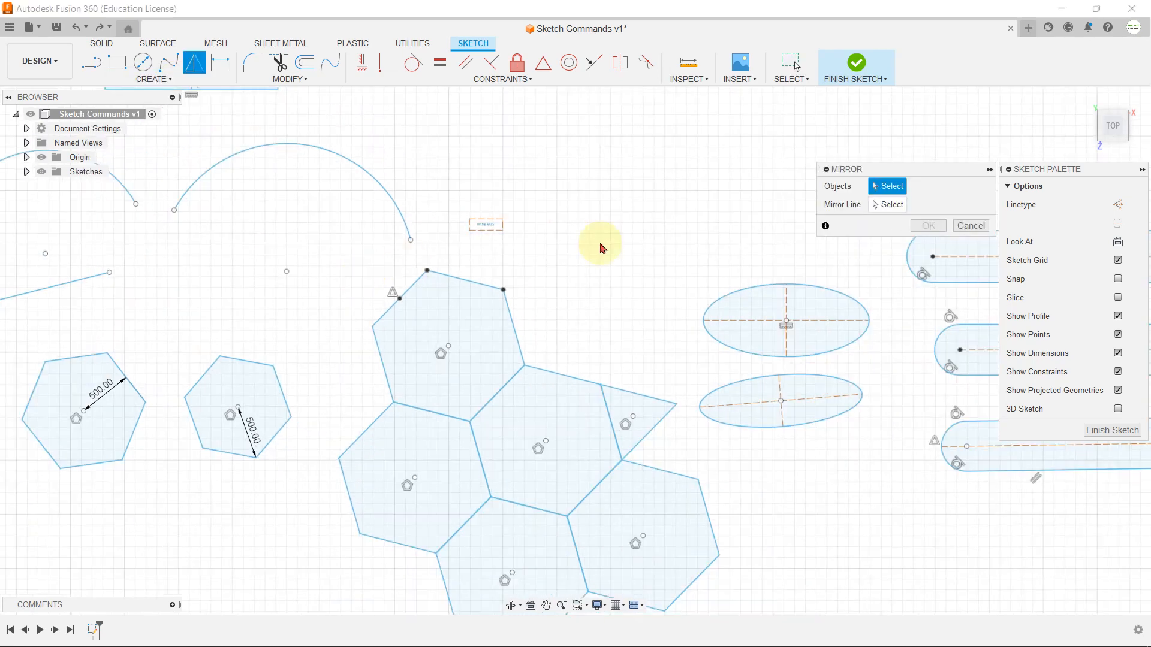
{"action": "left_click", "coordinate": [971, 225]}
- Draw a slightly tilted, elongated ellipse in the empty area above the two existing ellipses
{"action": "scroll", "coordinate": [508, 200], "scroll_direction": "down", "scroll_amount": 3}
{"action": "scroll", "coordinate": [496, 256], "scroll_direction": "up", "scroll_amount": 2}
{"action": "scroll", "coordinate": [357, 341], "scroll_direction": "down", "scroll_amount": 1}
{"action": "scroll", "coordinate": [267, 133], "scroll_direction": "up", "scroll_amount": 2}
{"action": "left_click", "coordinate": [154, 80]}
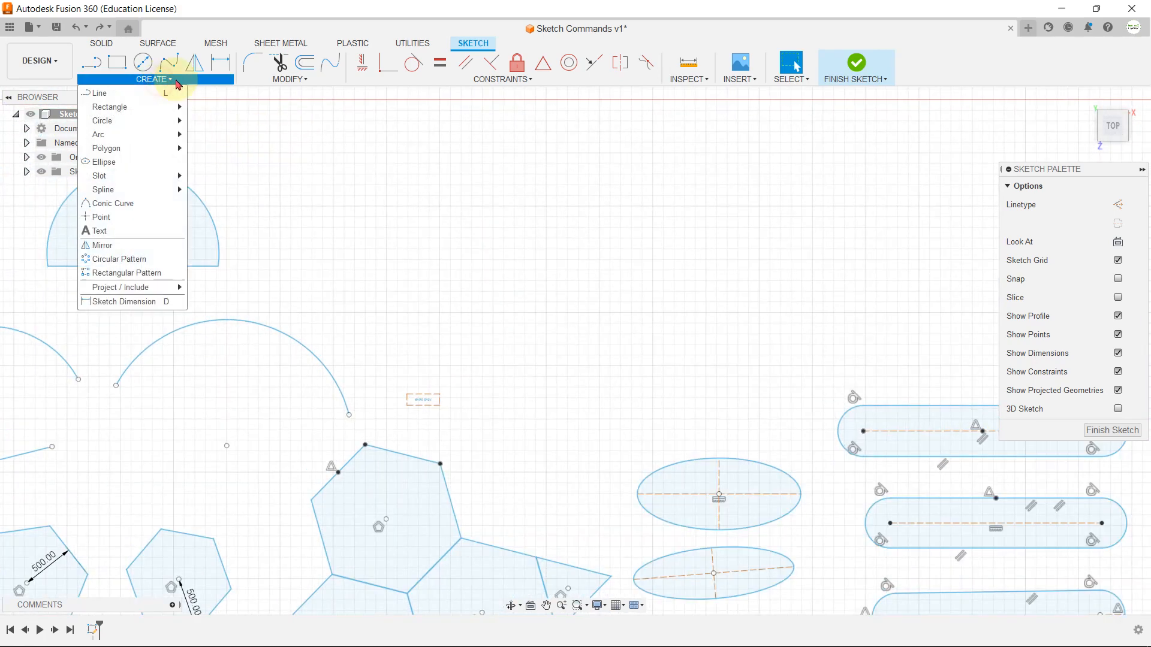
{"action": "left_click", "coordinate": [147, 163]}
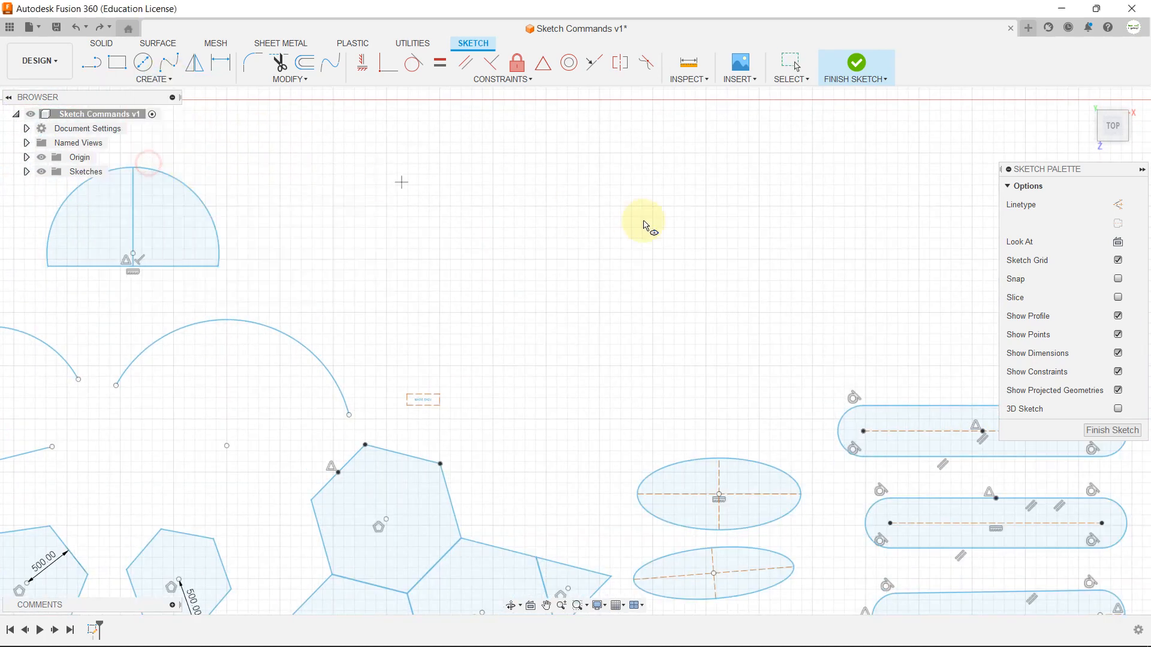
{"action": "left_click", "coordinate": [729, 231]}
{"action": "left_click", "coordinate": [790, 248]}
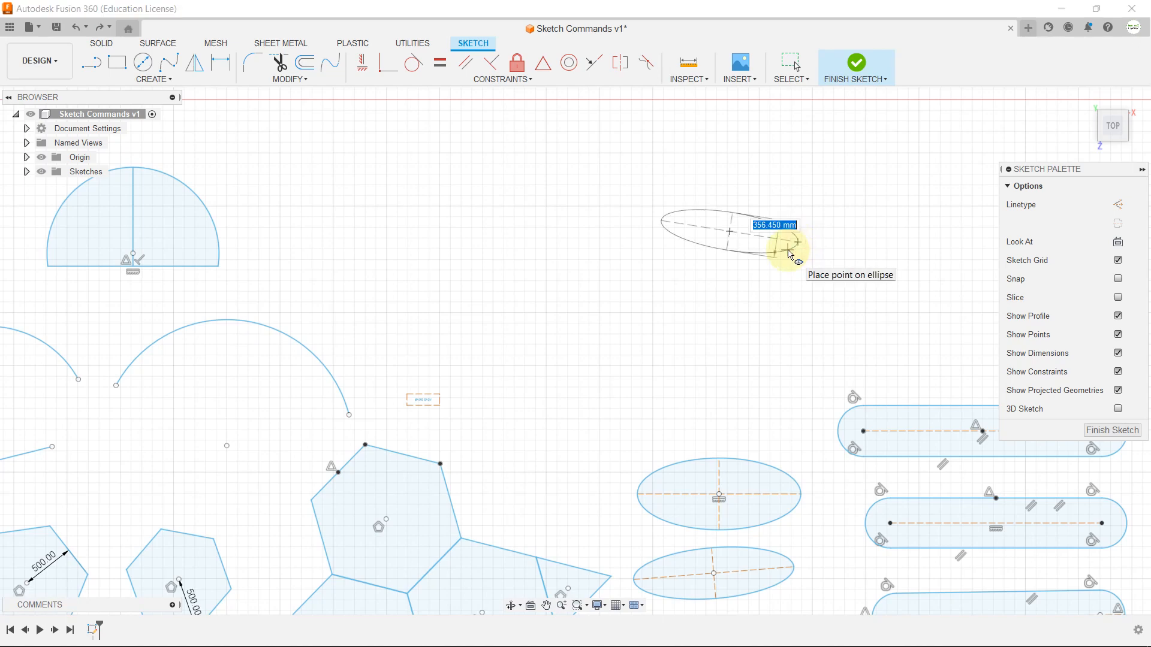
{"action": "left_click", "coordinate": [788, 248]}
- Draw two small center-diameter circles on the tilted ellipse's major axis, one on each side of its center
{"action": "scroll", "coordinate": [782, 214], "scroll_direction": "up", "scroll_amount": 4}
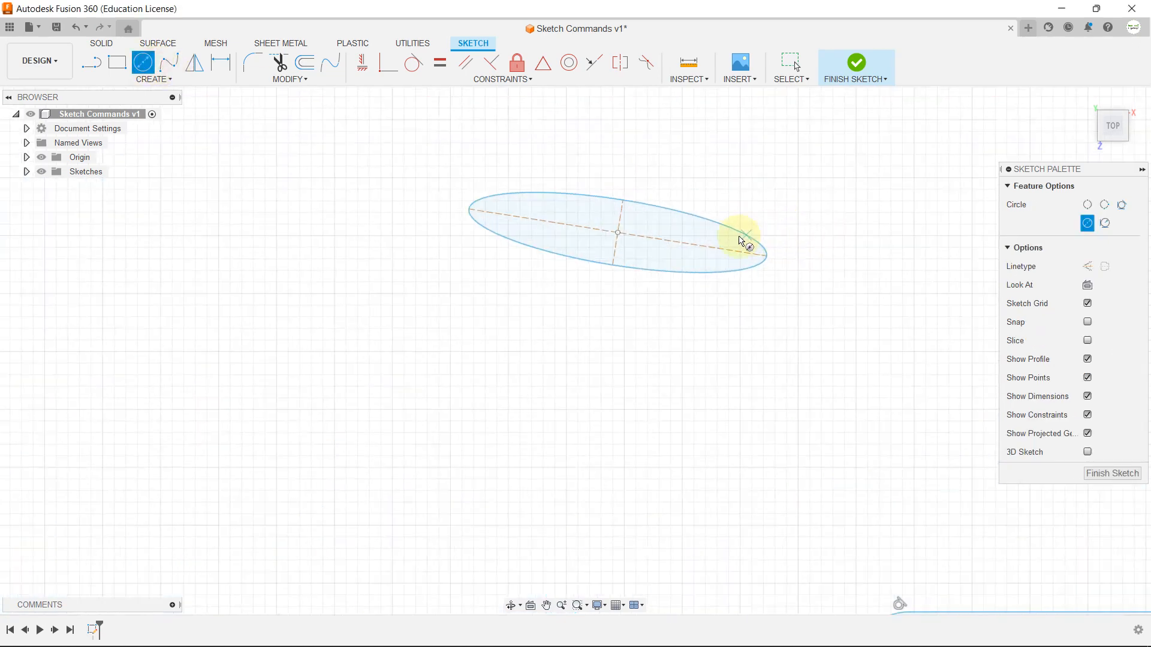
{"action": "left_click", "coordinate": [714, 247]}
{"action": "left_click", "coordinate": [700, 255]}
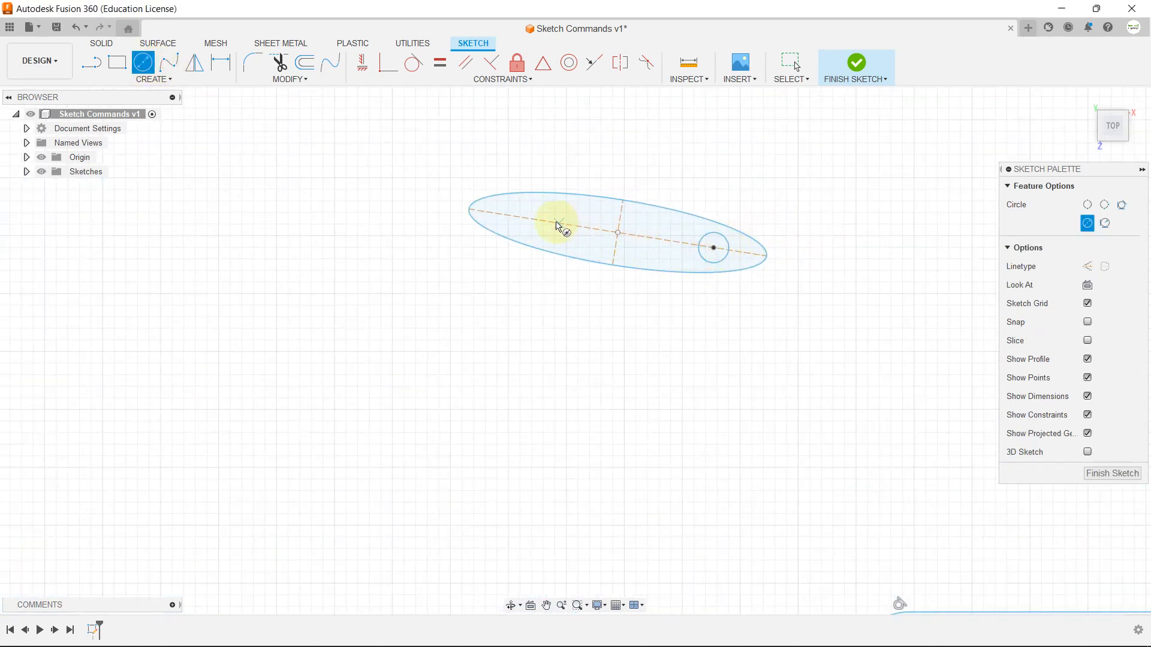
{"action": "left_click", "coordinate": [538, 227]}
{"action": "scroll", "coordinate": [876, 216], "scroll_direction": "down", "scroll_amount": 3}
{"action": "scroll", "coordinate": [725, 186], "scroll_direction": "up", "scroll_amount": 2}
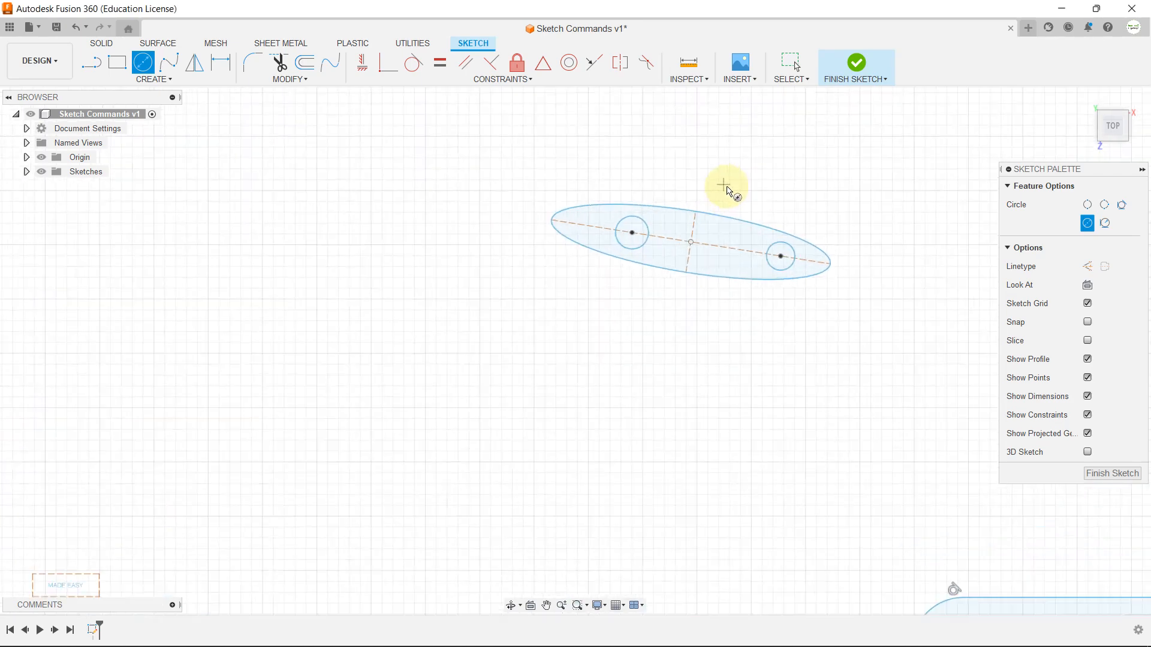
- Draw a vertical line to the left of the tilted ellipse, extending above and below it
{"action": "left_click", "coordinate": [91, 61]}
{"action": "left_click", "coordinate": [495, 151]}
{"action": "left_click", "coordinate": [494, 332]}
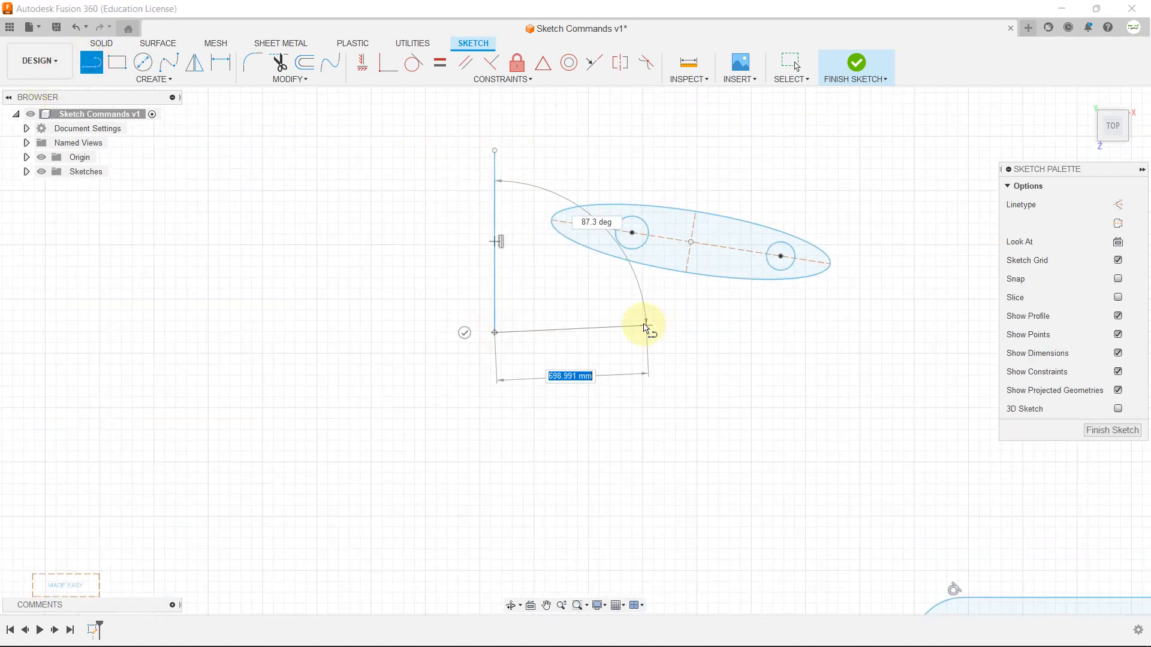
{"action": "key", "text": "Escape"}
- Mirror the tilted ellipse and its two small circles about the vertical line to their left
{"action": "left_click", "coordinate": [174, 78]}
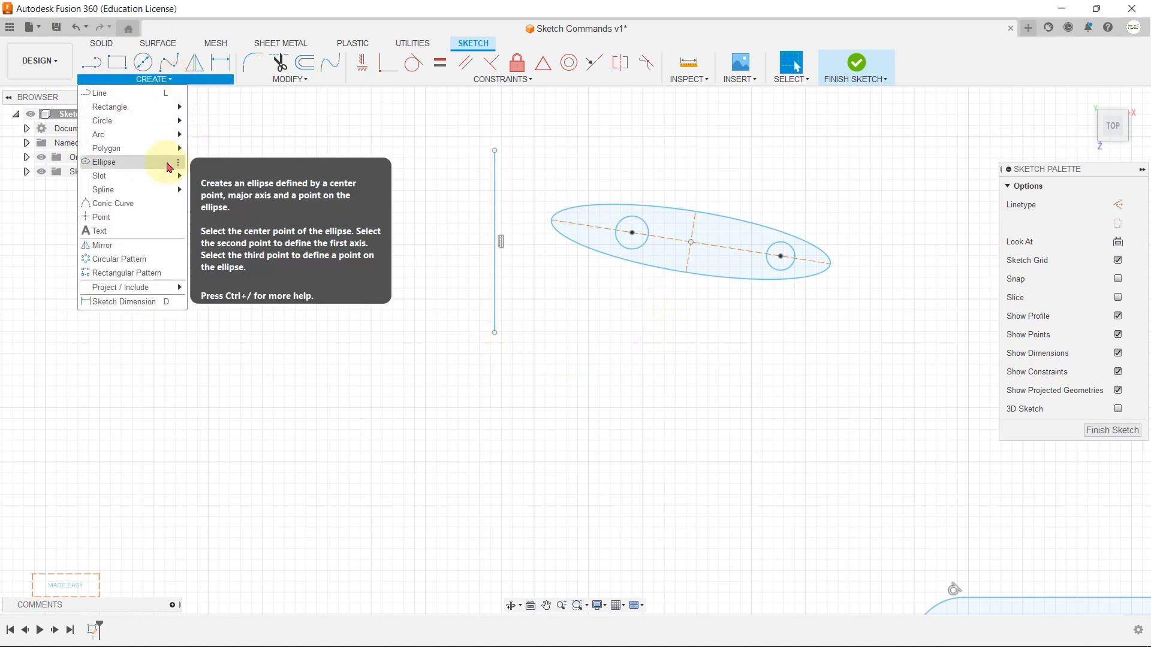
{"action": "left_click", "coordinate": [103, 245]}
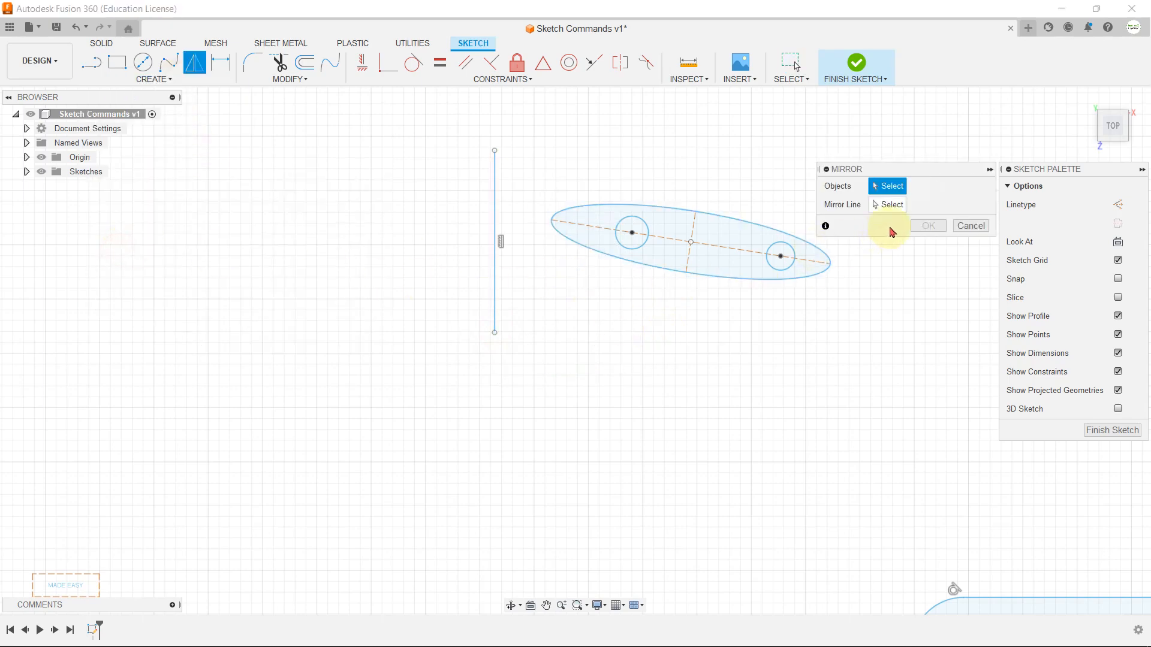
{"action": "scroll", "coordinate": [658, 234], "scroll_direction": "up", "scroll_amount": 4}
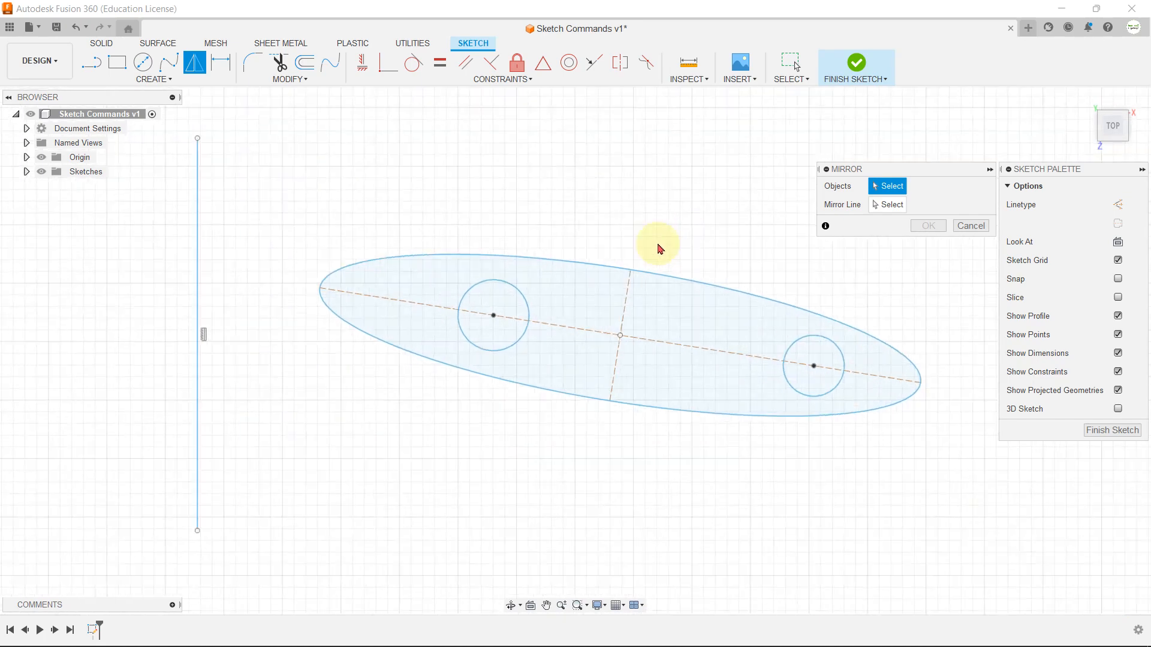
{"action": "left_click", "coordinate": [673, 276]}
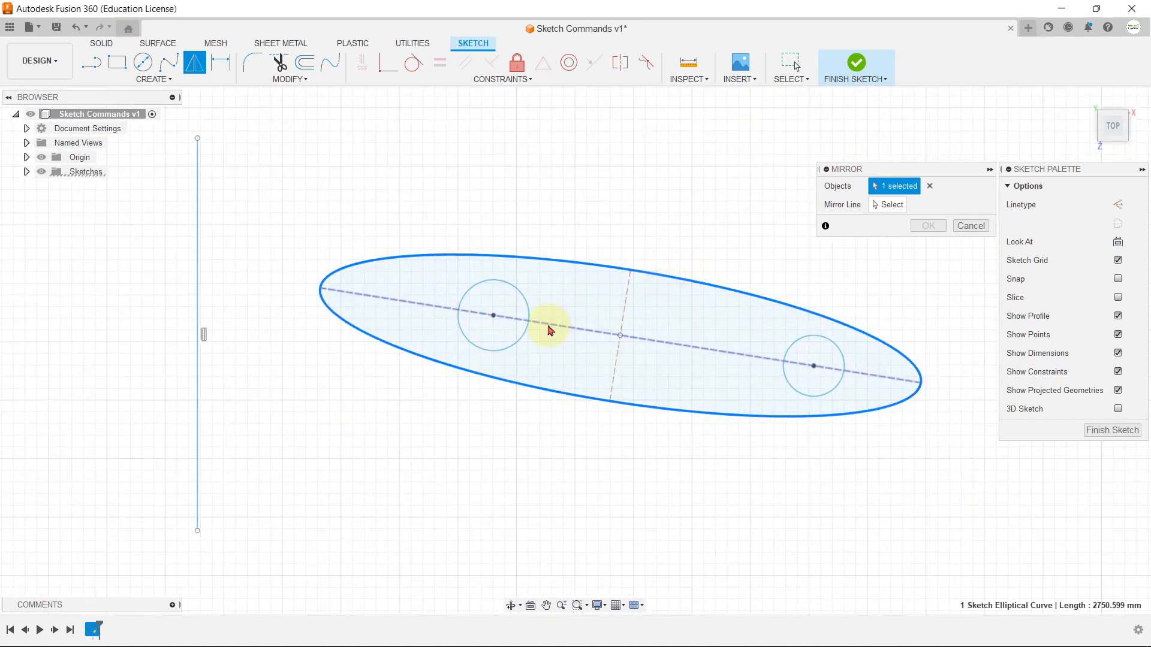
{"action": "left_click", "coordinate": [525, 295]}
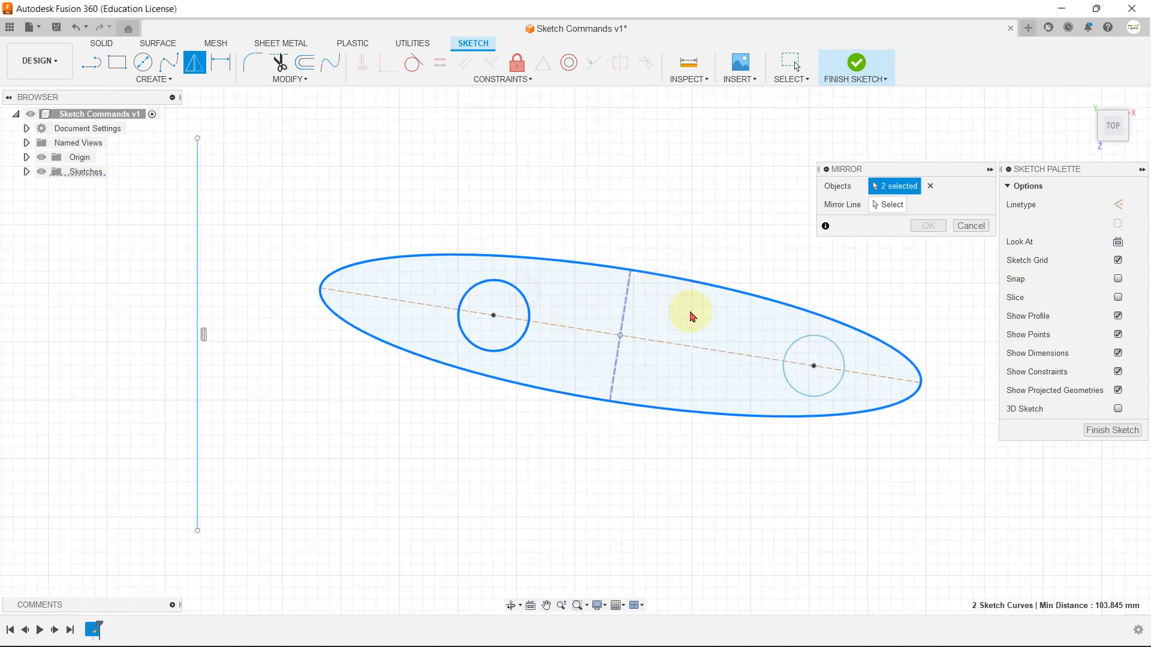
{"action": "left_click", "coordinate": [805, 342]}
{"action": "scroll", "coordinate": [479, 335], "scroll_direction": "down", "scroll_amount": 3}
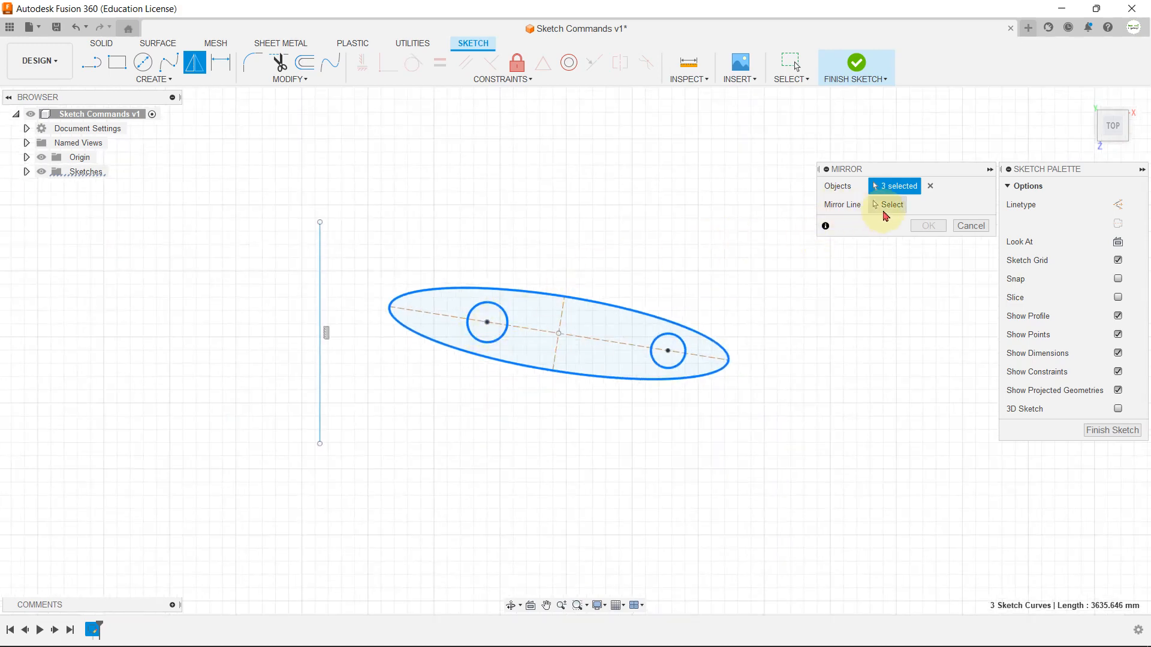
{"action": "left_click", "coordinate": [883, 208]}
{"action": "left_click", "coordinate": [321, 246]}
{"action": "scroll", "coordinate": [797, 309], "scroll_direction": "down", "scroll_amount": 3}
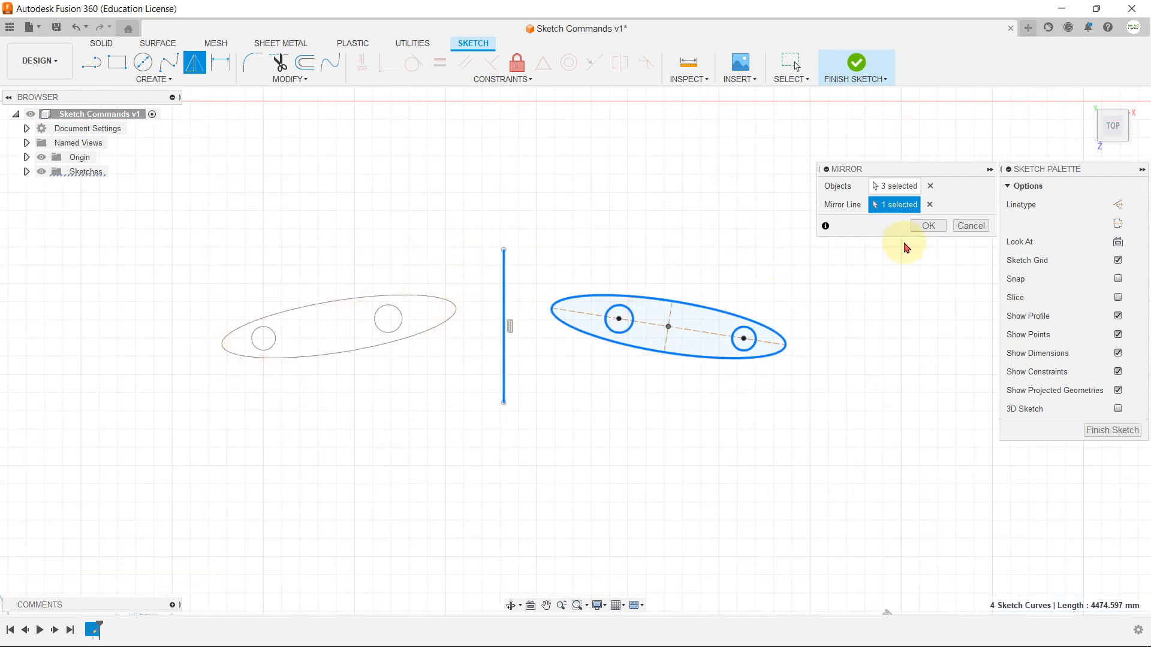
{"action": "left_click", "coordinate": [926, 231]}
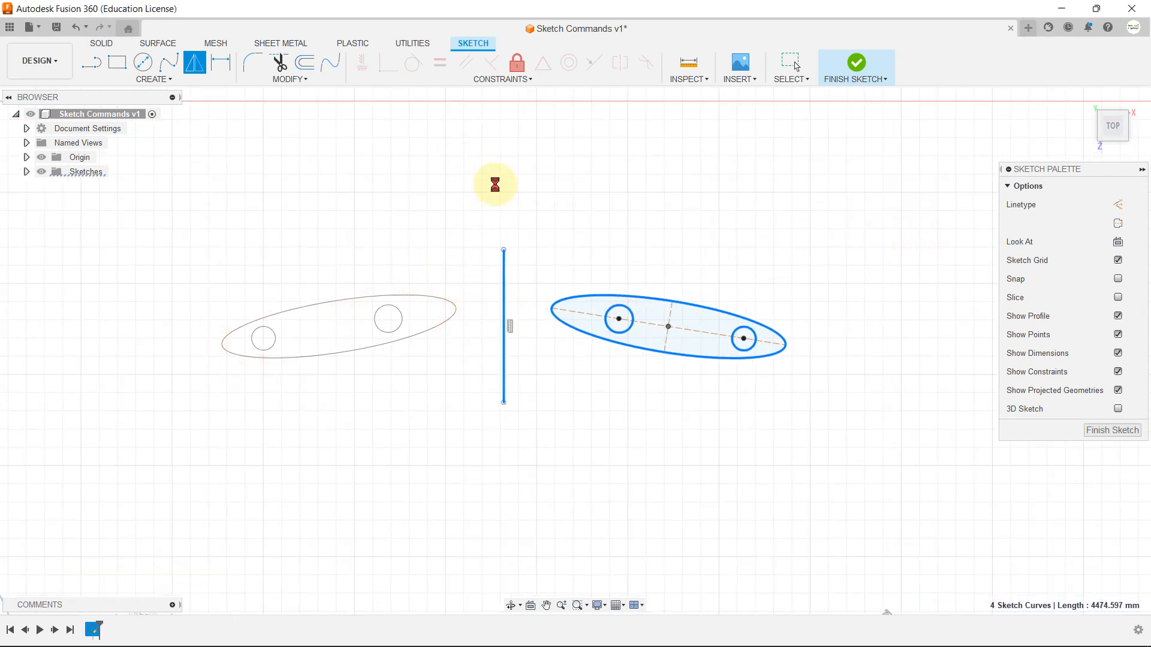
- Draw a horizontal line below the original tilted ellipse, roughly spanning the ellipse's length
{"action": "left_click", "coordinate": [91, 62]}
{"action": "left_click", "coordinate": [555, 399]}
{"action": "left_click", "coordinate": [809, 400]}
{"action": "key", "text": "Escape"}
- Try to mirror the original ellipse, its axes and both circles about the horizontal line below it
{"action": "left_click", "coordinate": [192, 81]}
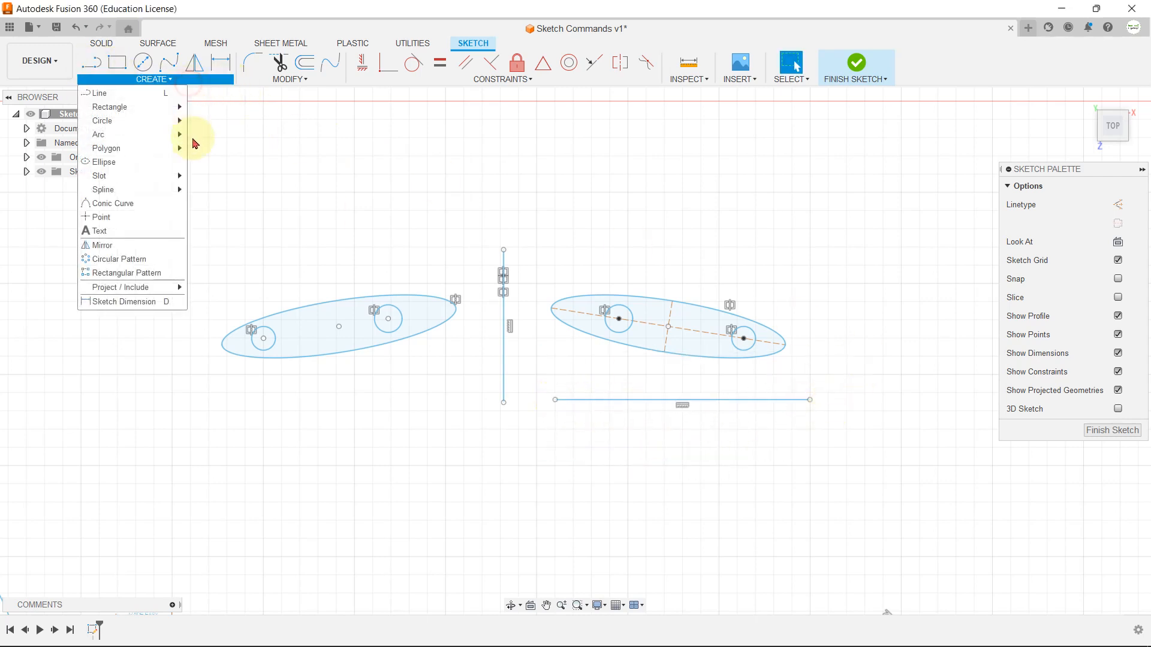
{"action": "left_click", "coordinate": [103, 245]}
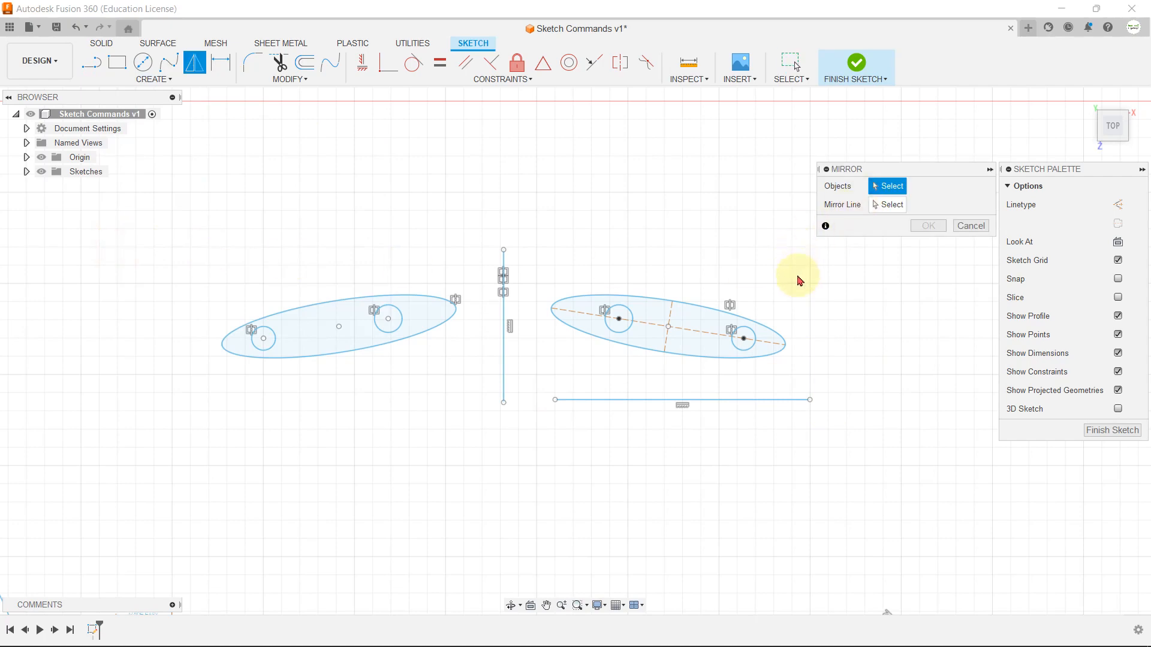
{"action": "scroll", "coordinate": [797, 277], "scroll_direction": "up", "scroll_amount": 2}
{"action": "scroll", "coordinate": [378, 269], "scroll_direction": "down", "scroll_amount": 2}
{"action": "scroll", "coordinate": [505, 269], "scroll_direction": "up", "scroll_amount": 3}
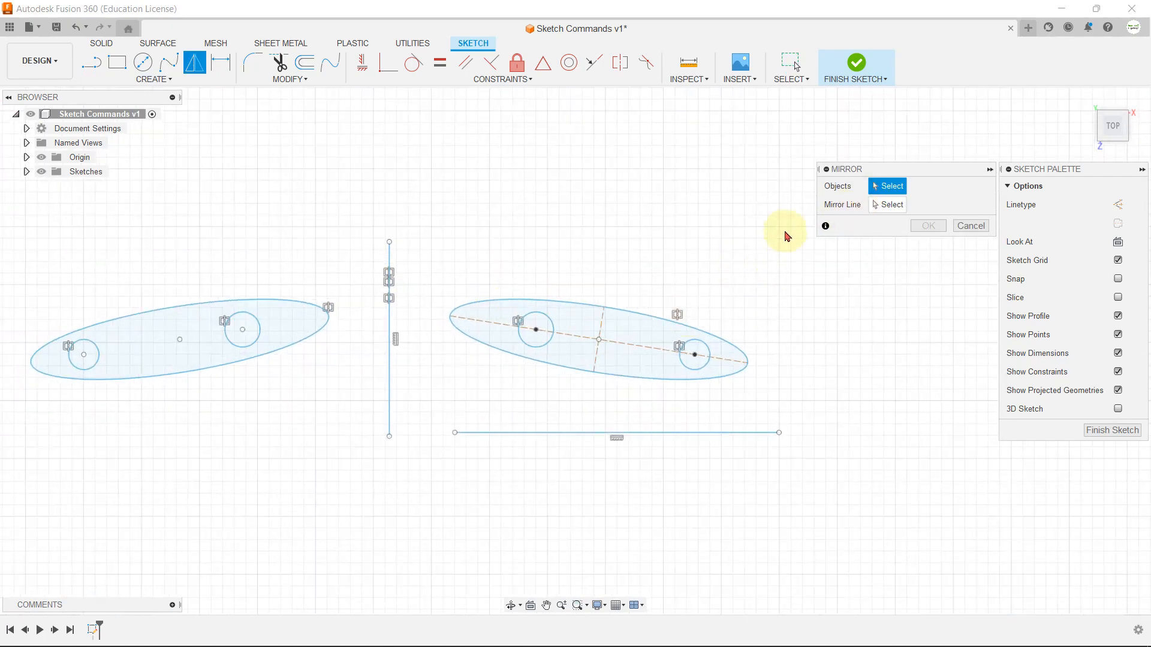
{"action": "left_click_drag", "start_coordinate": [797, 192], "coordinate": [430, 415]}
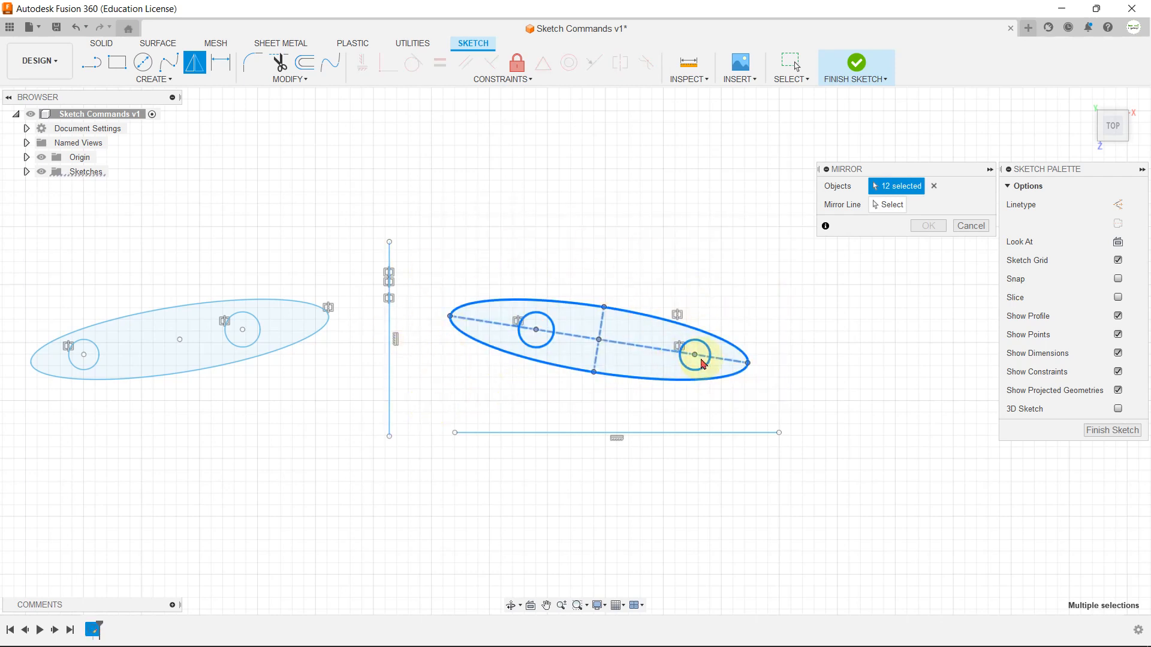
{"action": "left_click", "coordinate": [883, 207]}
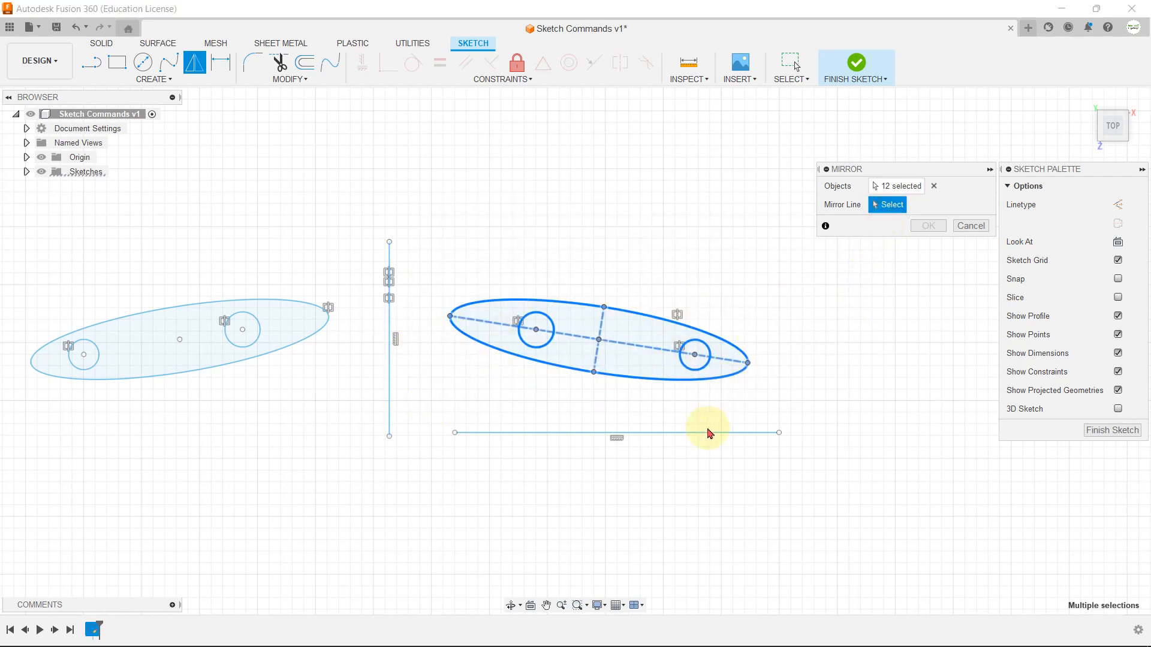
{"action": "left_click", "coordinate": [700, 433]}
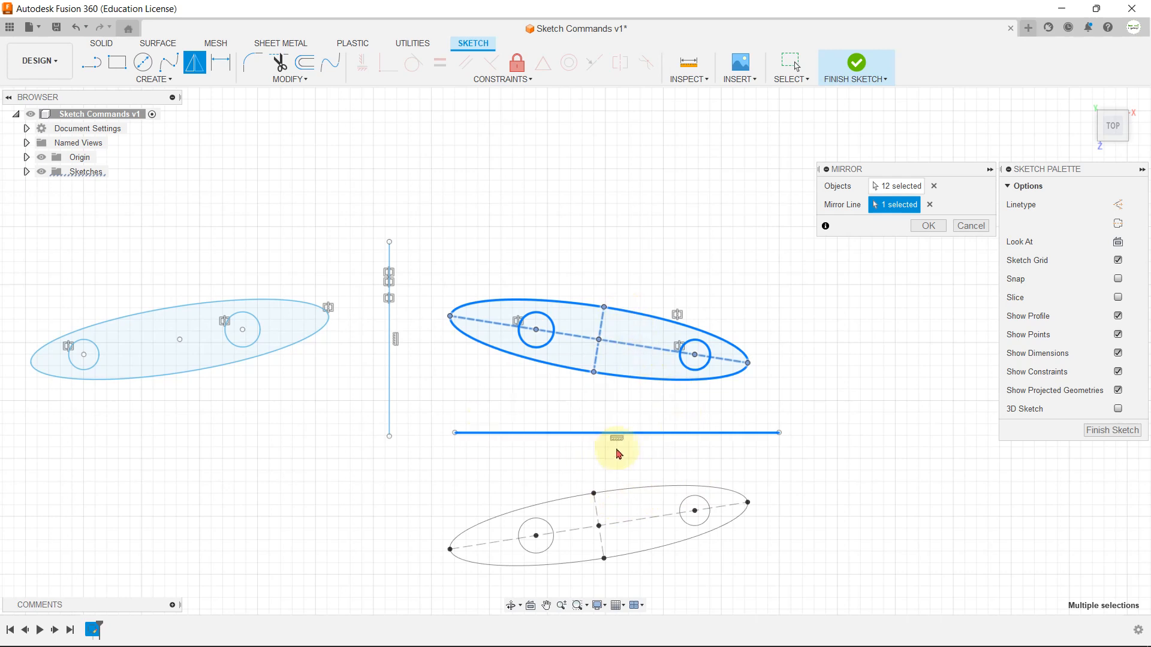
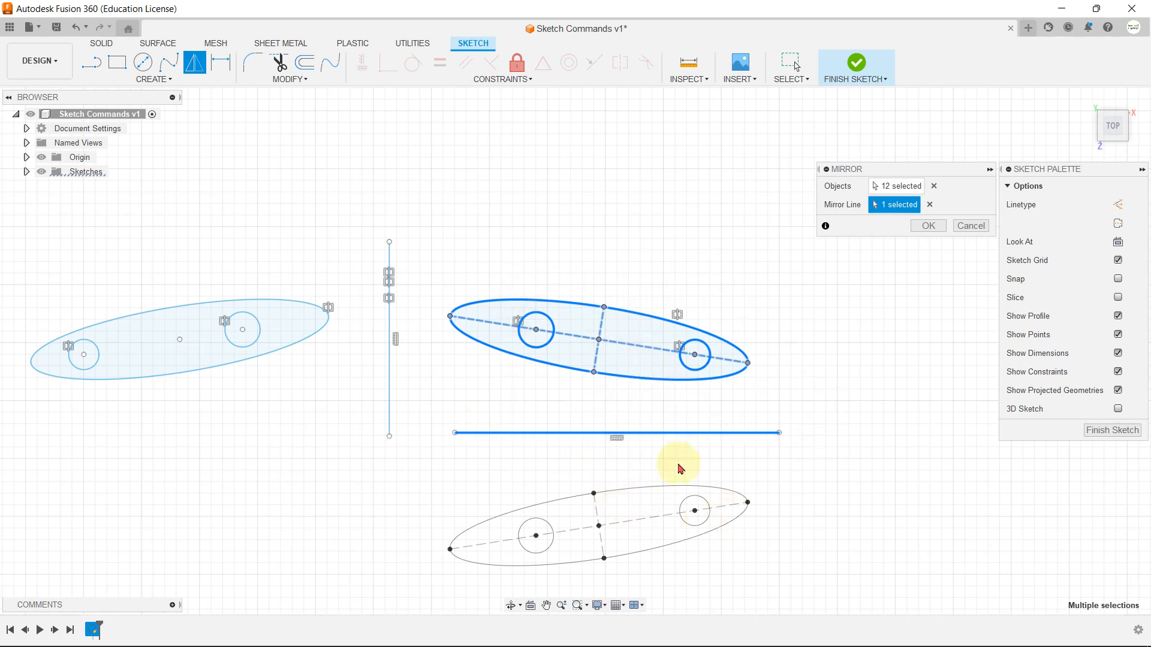
{"action": "left_click", "coordinate": [961, 231]}
- Draw an inclined line just beyond the original ellipse's right end, rising toward the upper right
{"action": "left_click", "coordinate": [91, 62]}
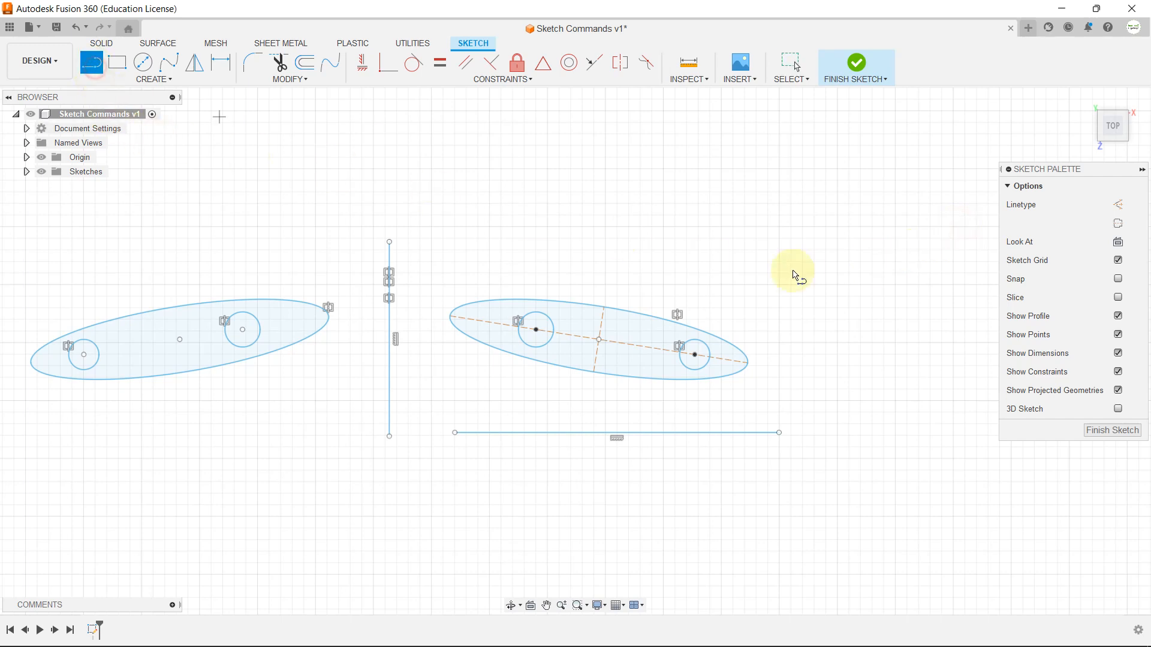
{"action": "left_click", "coordinate": [745, 415]}
{"action": "left_click", "coordinate": [820, 322]}
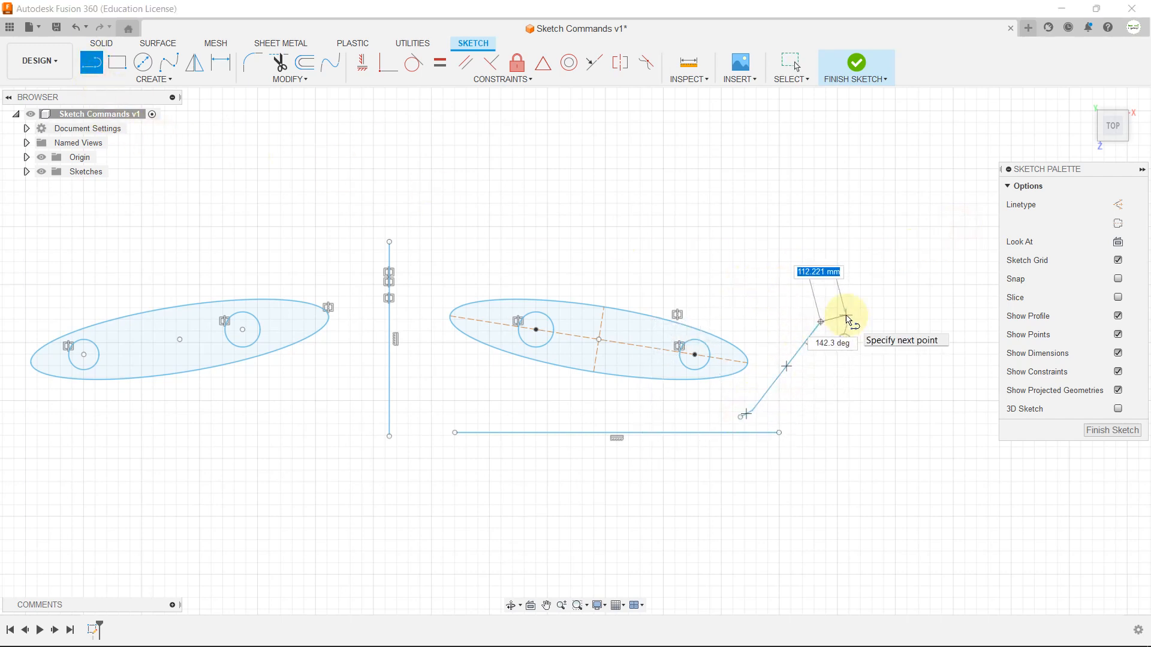
{"action": "key", "text": "Escape"}
- Delete the horizontal line, the short stub at the inclined line's lower end and the vertical mirror line
{"action": "left_click", "coordinate": [729, 434]}
{"action": "key", "text": "Delete"}
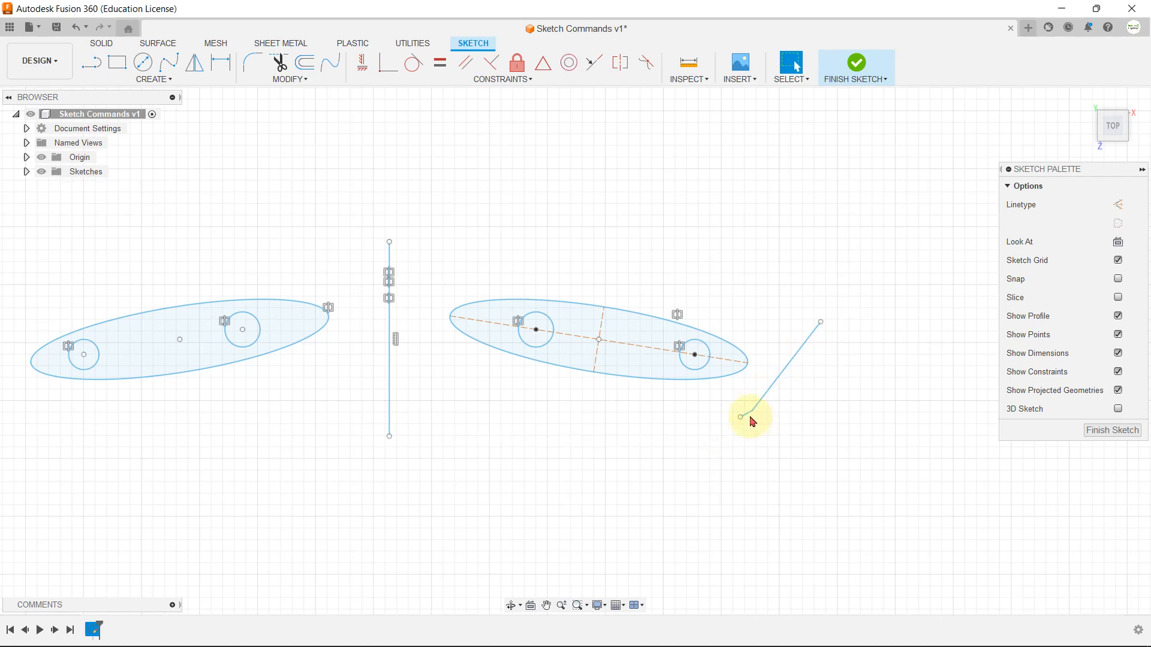
{"action": "scroll", "coordinate": [745, 416], "scroll_direction": "up", "scroll_amount": 3}
{"action": "scroll", "coordinate": [741, 417], "scroll_direction": "down", "scroll_amount": 4}
{"action": "left_click", "coordinate": [428, 371]}
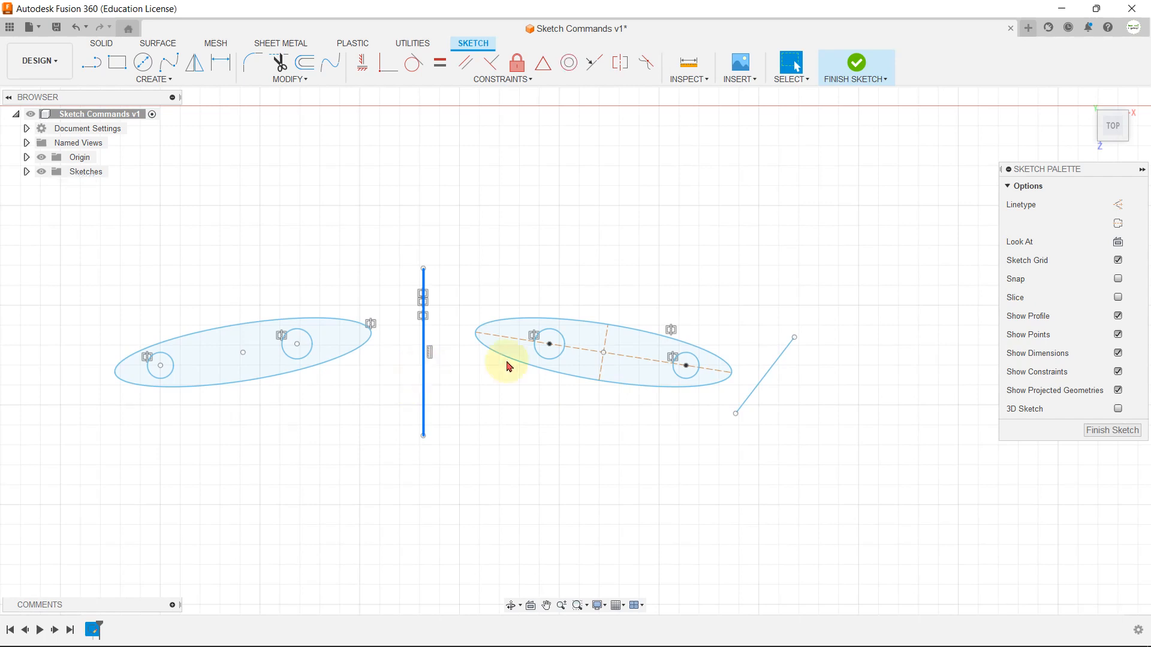
{"action": "key", "text": "Delete"}
{"action": "scroll", "coordinate": [756, 360], "scroll_direction": "up", "scroll_amount": 2}
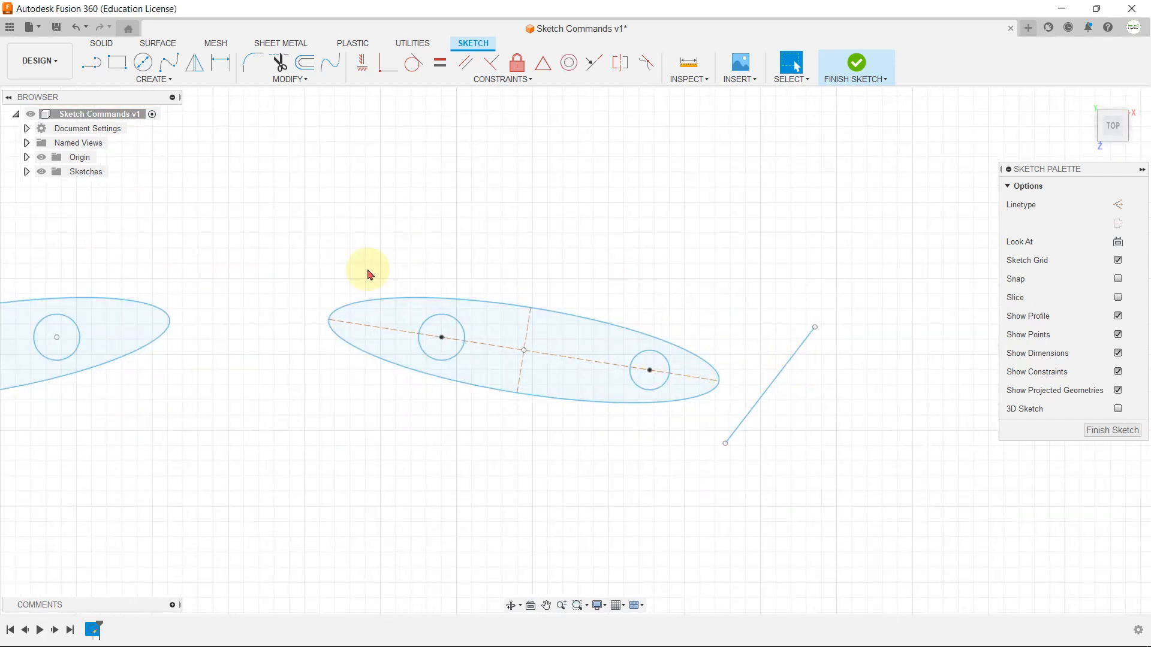
- Try to mirror the original ellipse with its axes and circles about the inclined line, leaving that line out of the mirrored objects
{"action": "left_click", "coordinate": [789, 360]}
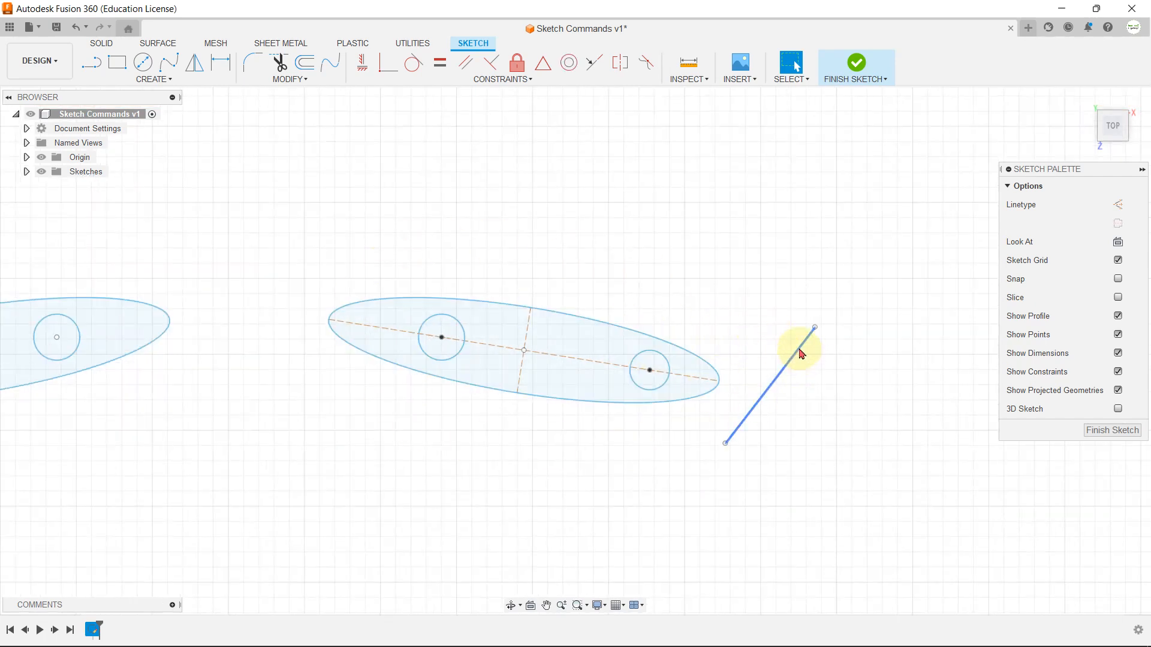
{"action": "left_click", "coordinate": [169, 79]}
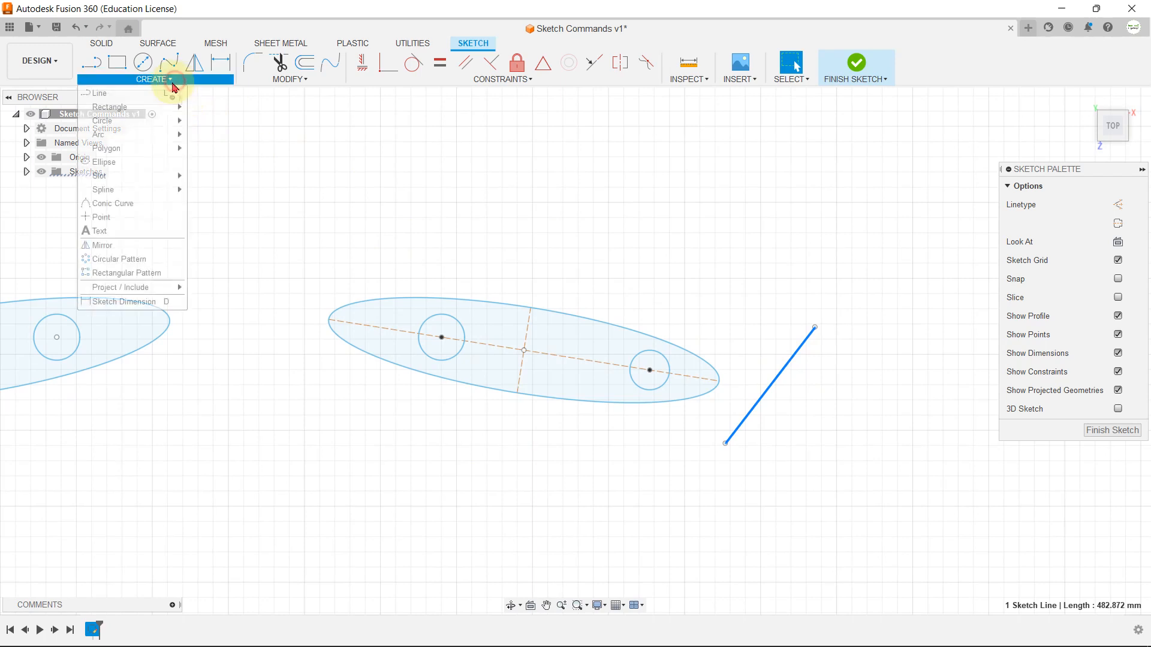
{"action": "left_click", "coordinate": [102, 245]}
{"action": "left_click_drag", "start_coordinate": [226, 208], "coordinate": [737, 426]}
{"action": "left_click", "coordinate": [888, 204]}
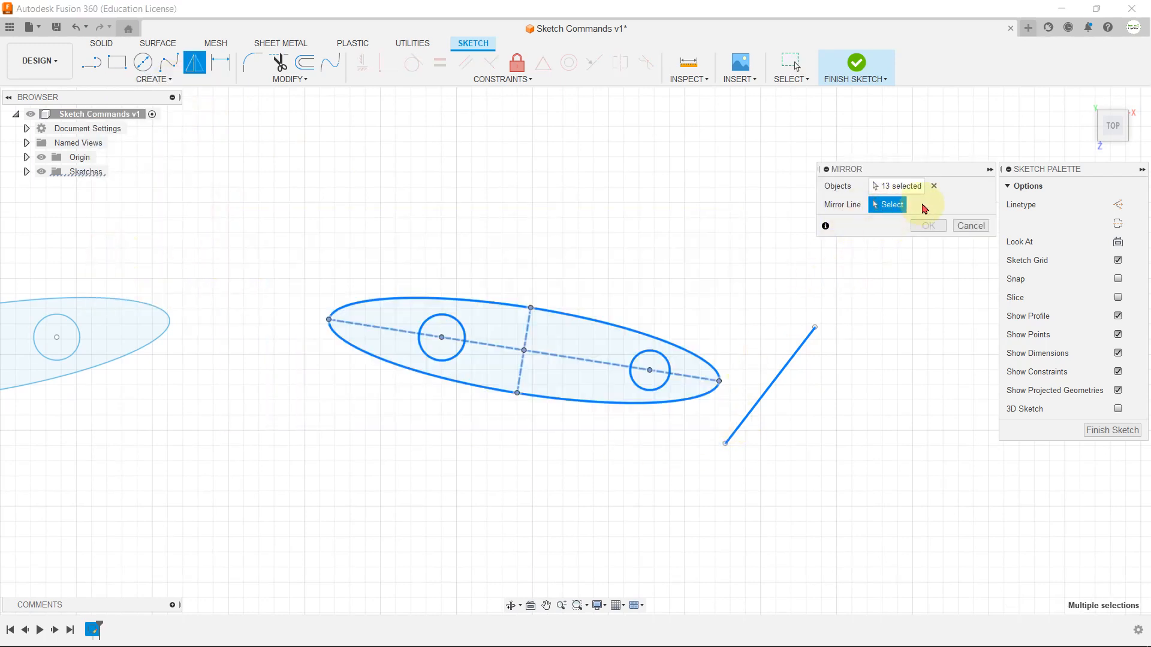
{"action": "left_click", "coordinate": [903, 187]}
{"action": "left_click", "coordinate": [936, 188]}
{"action": "left_click_drag", "start_coordinate": [263, 228], "coordinate": [732, 413]}
{"action": "left_click", "coordinate": [887, 205]}
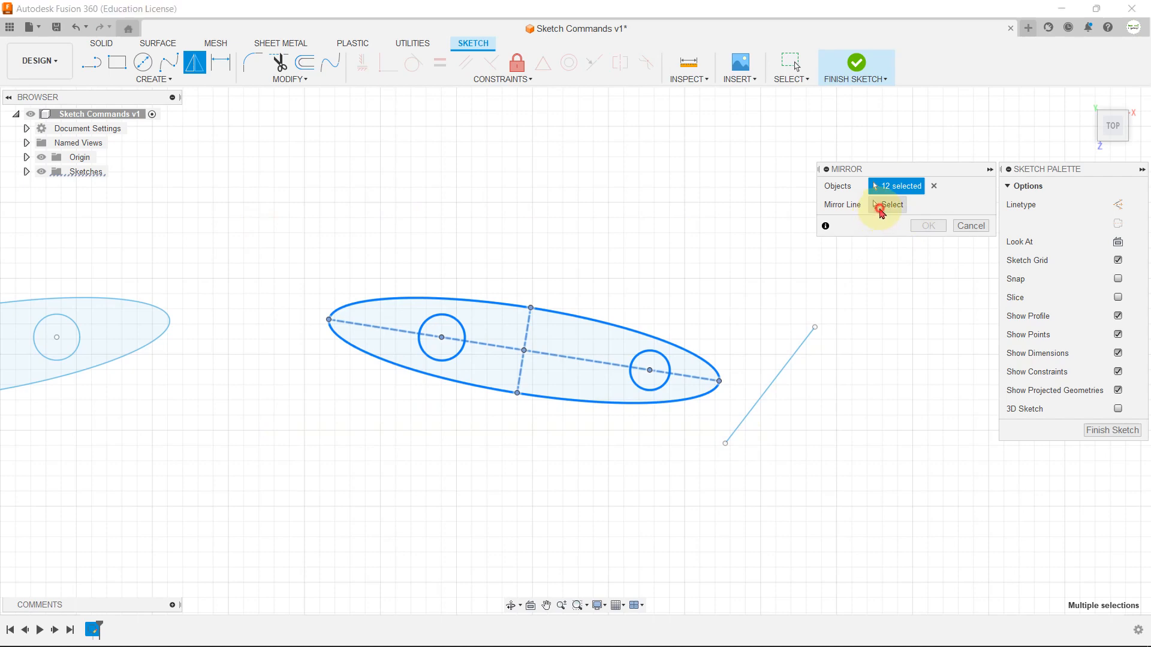
{"action": "left_click", "coordinate": [802, 343]}
{"action": "scroll", "coordinate": [729, 324], "scroll_direction": "down", "scroll_amount": 2}
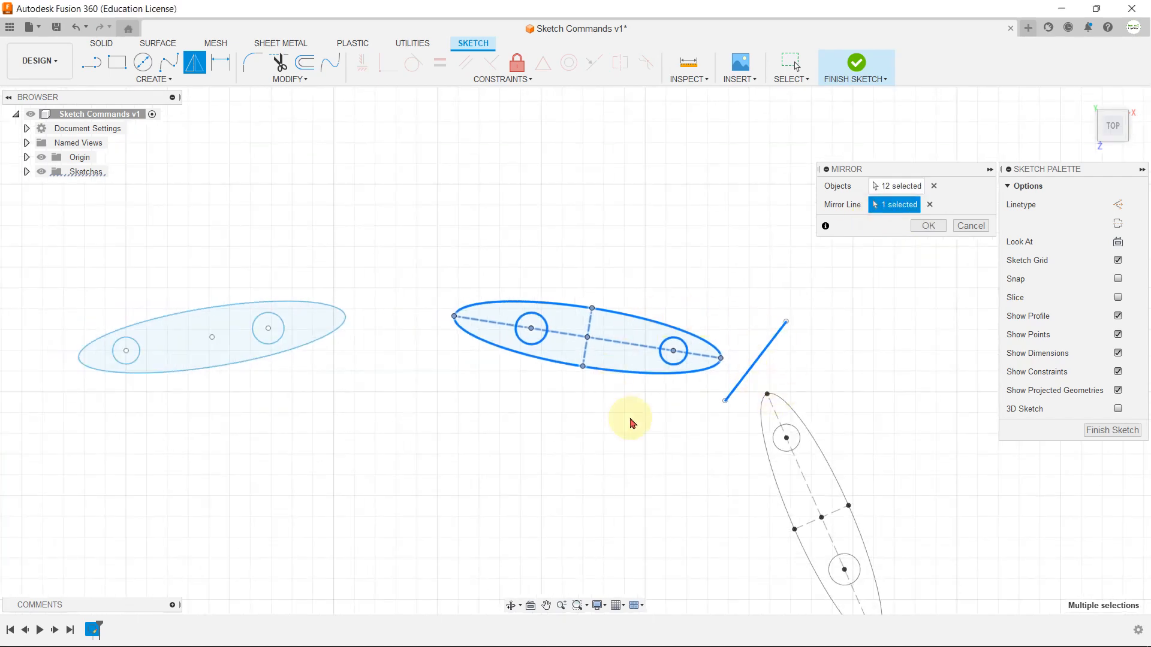
{"action": "scroll", "coordinate": [671, 319], "scroll_direction": "down", "scroll_amount": 2}
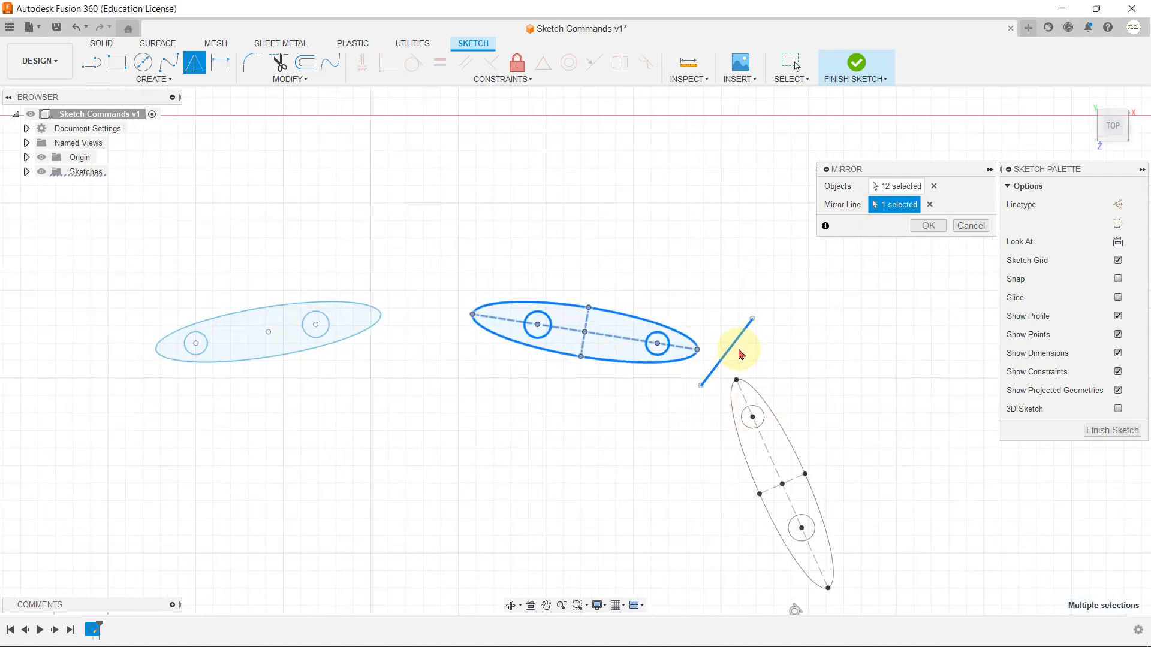
{"action": "scroll", "coordinate": [742, 352], "scroll_direction": "up", "scroll_amount": 3}
{"action": "left_click", "coordinate": [971, 226]}
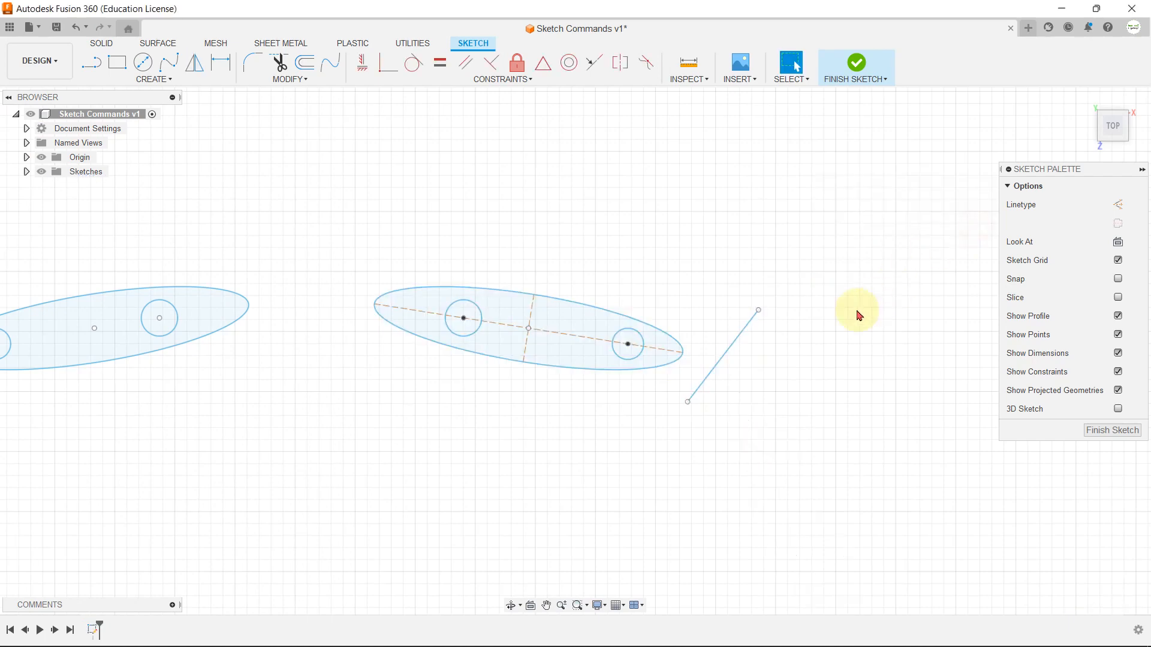
{"action": "left_click", "coordinate": [180, 81]}
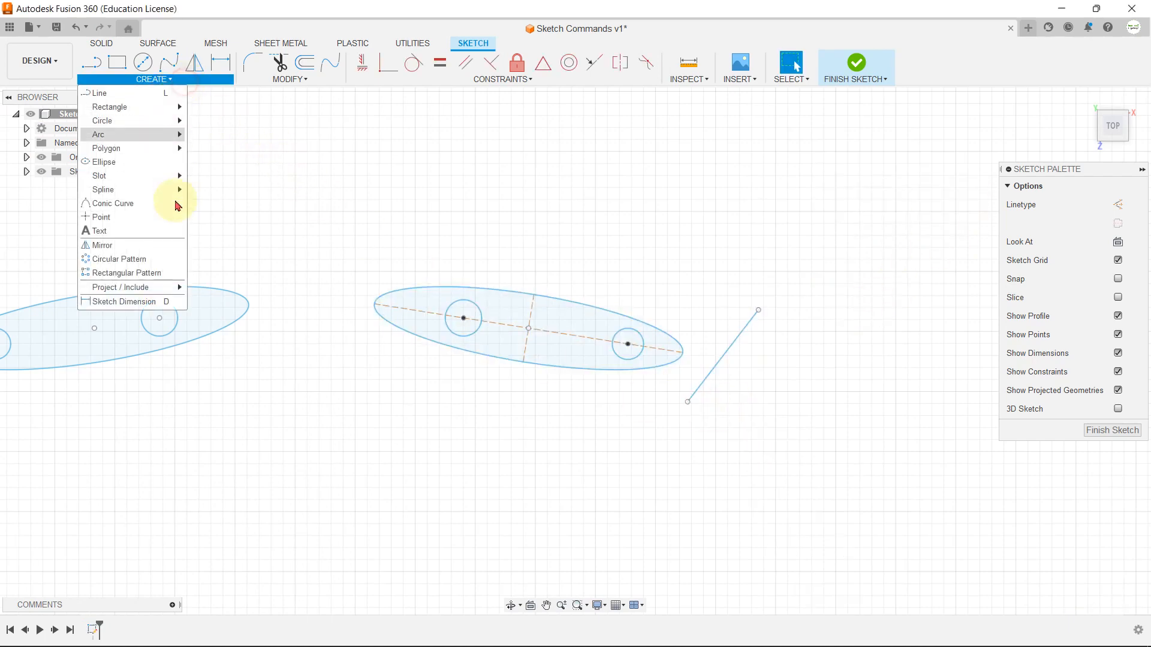
{"action": "left_click", "coordinate": [142, 260]}
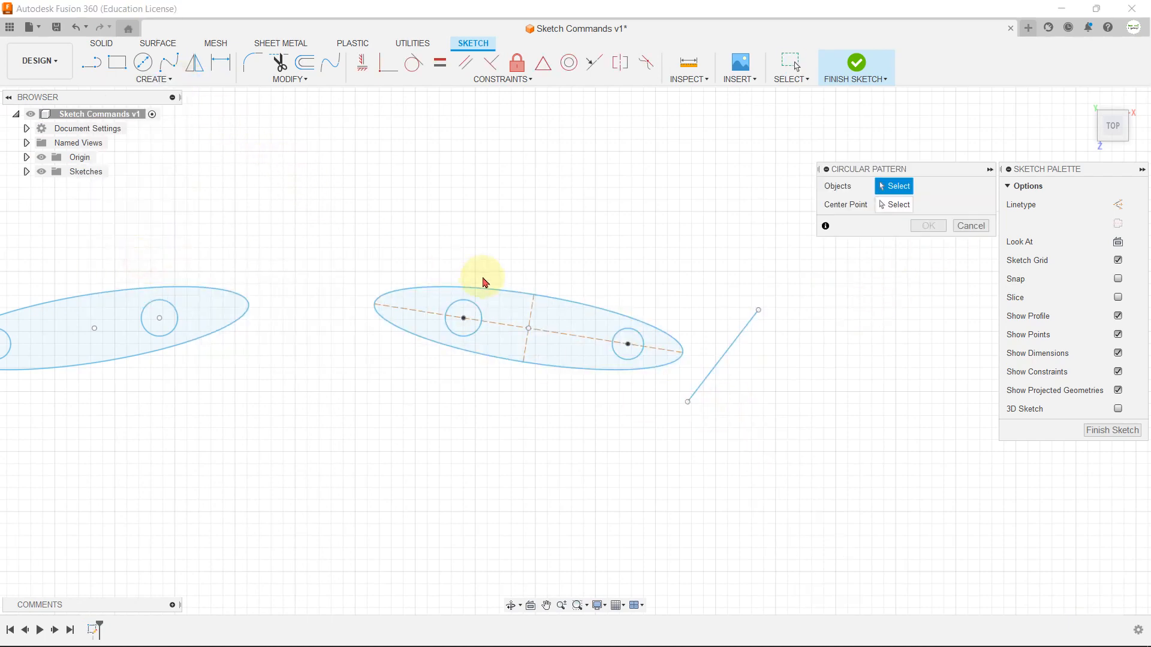
{"action": "left_click", "coordinate": [969, 226]}
- Draw a center-diameter circle in the empty area above the red axis, away from the ellipses
{"action": "scroll", "coordinate": [231, 330], "scroll_direction": "down", "scroll_amount": 10}
{"action": "scroll", "coordinate": [535, 368], "scroll_direction": "up", "scroll_amount": 6}
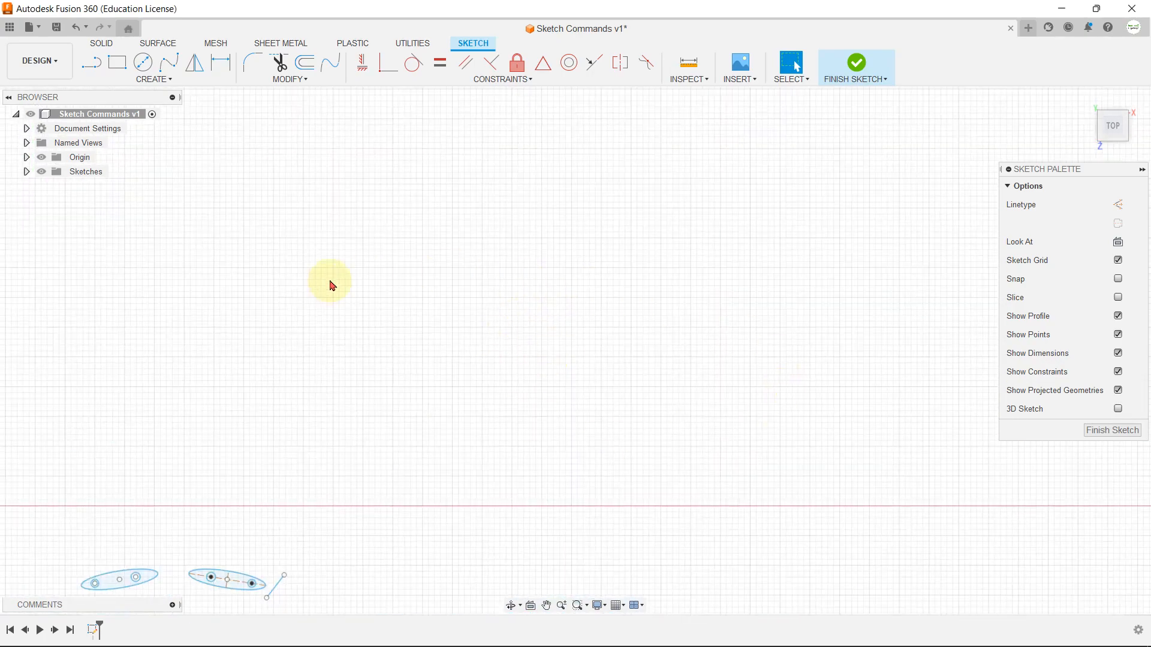
{"action": "left_click", "coordinate": [143, 62]}
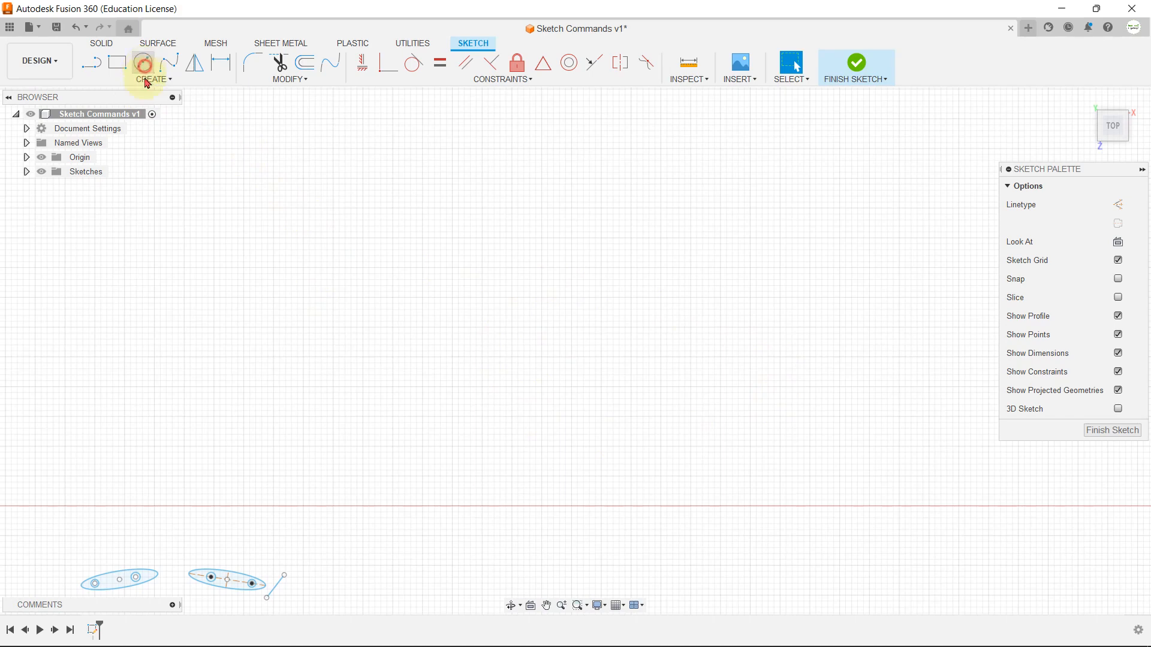
{"action": "scroll", "coordinate": [577, 359], "scroll_direction": "up", "scroll_amount": 2}
{"action": "left_click", "coordinate": [587, 364]}
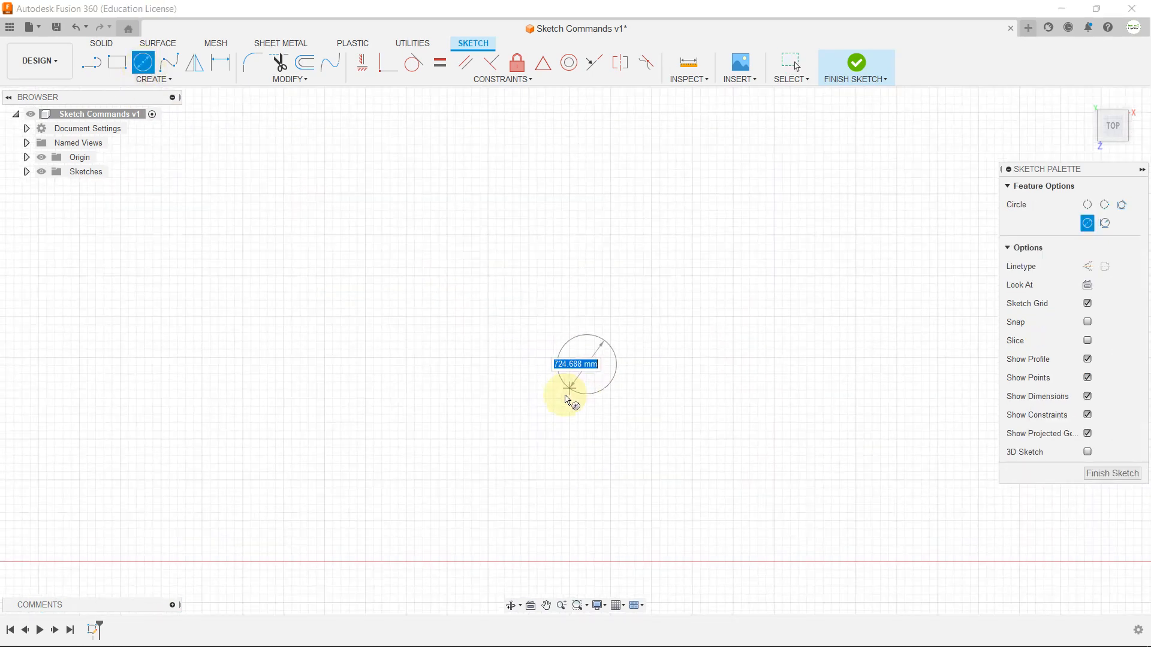
{"action": "left_click", "coordinate": [567, 395]}
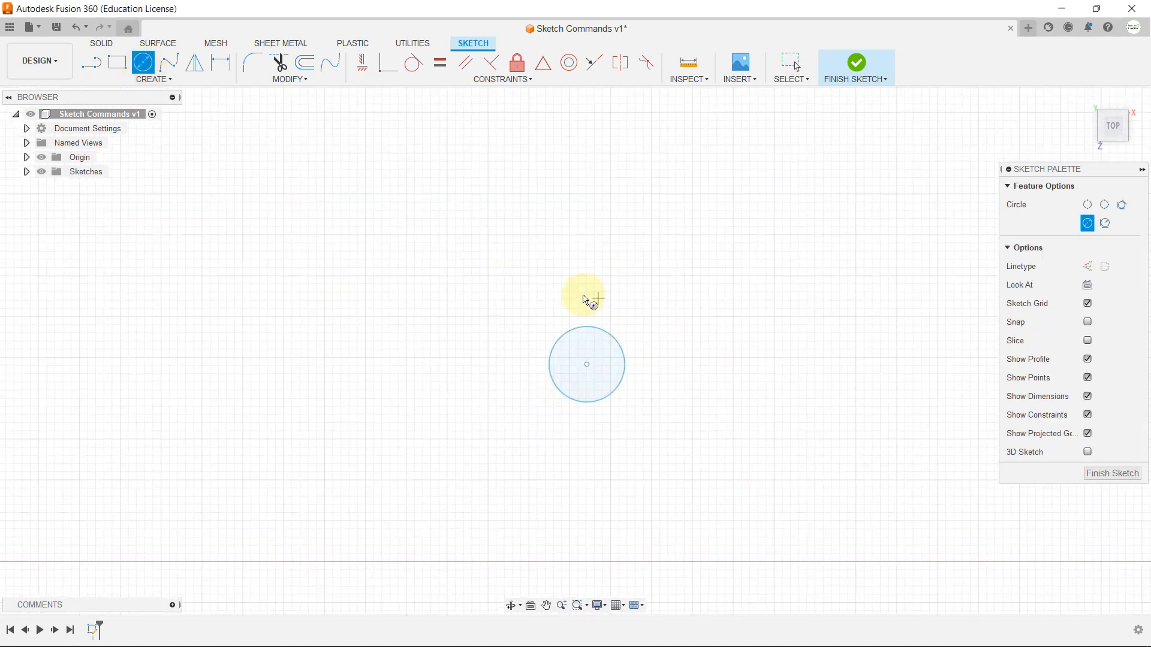
- Draw a small inscribed hexagon in the empty area directly above the circle
{"action": "left_click", "coordinate": [165, 79]}
{"action": "mouse_move", "coordinate": [153, 150]}
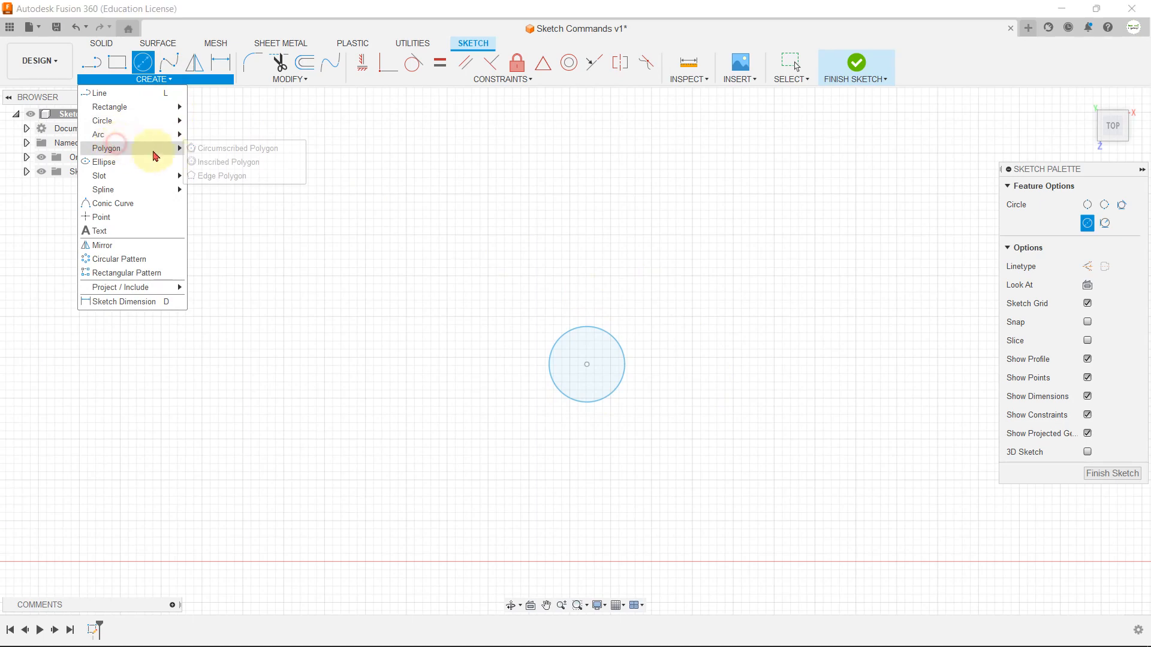
{"action": "left_click", "coordinate": [222, 160]}
{"action": "scroll", "coordinate": [562, 327], "scroll_direction": "up", "scroll_amount": 3}
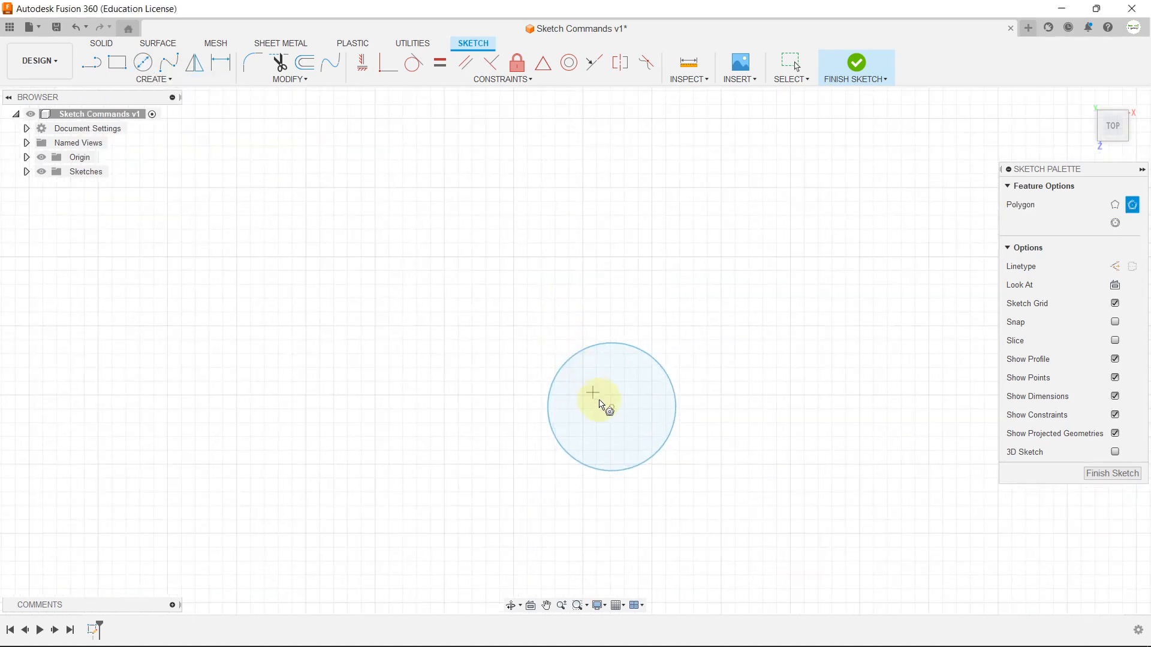
{"action": "left_click", "coordinate": [611, 295]}
{"action": "left_click", "coordinate": [604, 307]}
{"action": "scroll", "coordinate": [617, 295], "scroll_direction": "up", "scroll_amount": 4}
{"action": "scroll", "coordinate": [624, 252], "scroll_direction": "down", "scroll_amount": 2}
{"action": "key", "text": "Escape"}
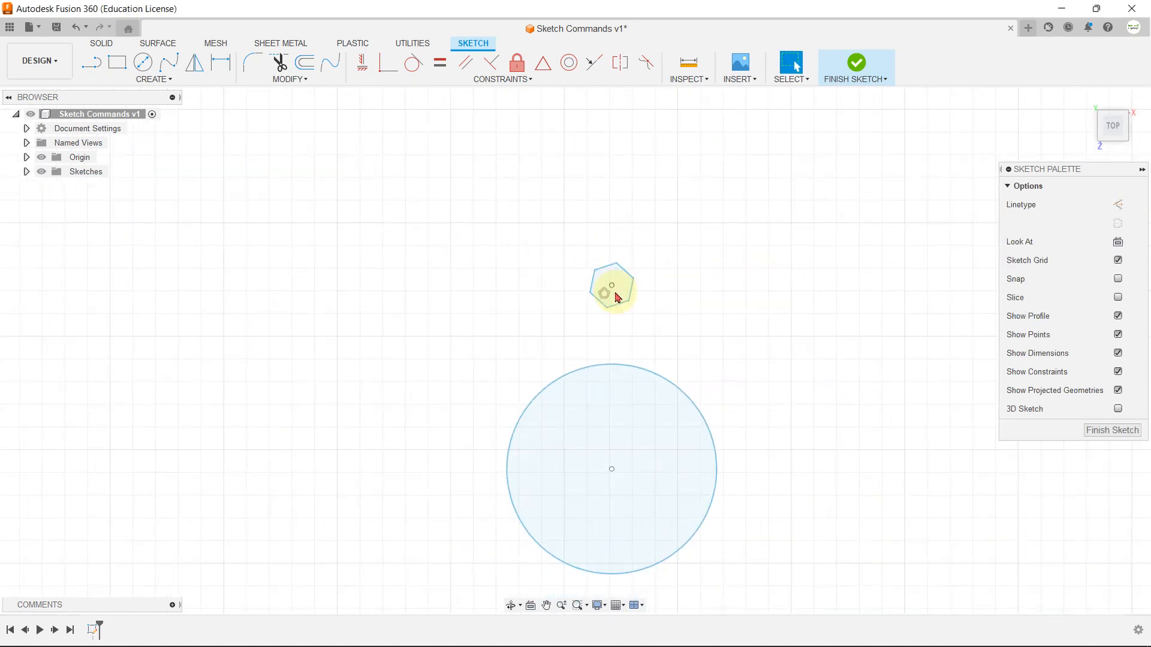
- Reposition the hexagon closer to the top of the circle and turn it so a vertex points up
{"action": "left_click_drag", "start_coordinate": [608, 289], "coordinate": [607, 331]}
{"action": "scroll", "coordinate": [637, 294], "scroll_direction": "down", "scroll_amount": 2}
{"action": "scroll", "coordinate": [598, 314], "scroll_direction": "up", "scroll_amount": 2}
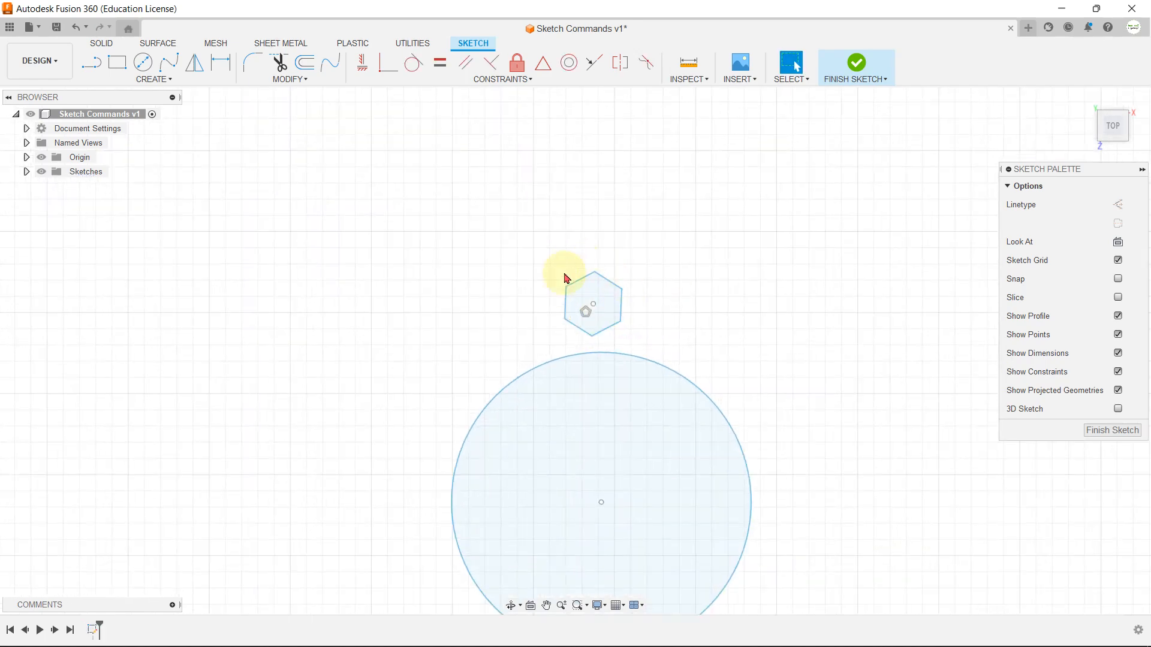
{"action": "double_click", "coordinate": [622, 303]}
{"action": "scroll", "coordinate": [615, 191], "scroll_direction": "down", "scroll_amount": 2}
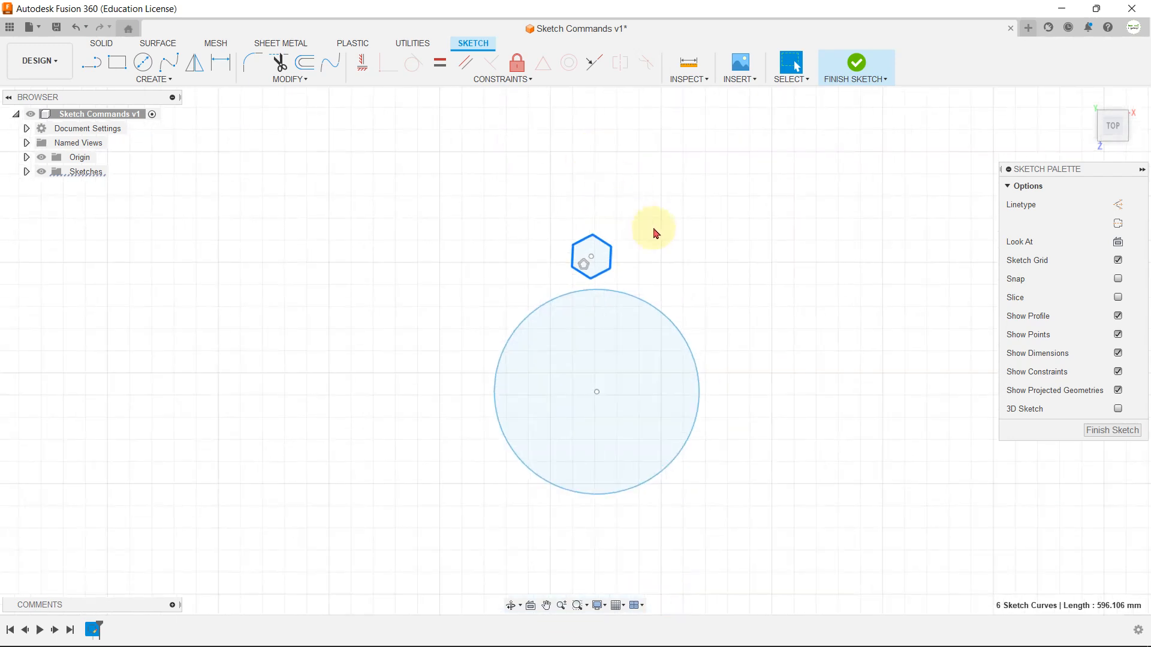
{"action": "left_click", "coordinate": [679, 230]}
- Set up a circular pattern of the whole hexagon about the circle's center point, with full distribution and a quantity of 15
{"action": "left_click", "coordinate": [157, 80]}
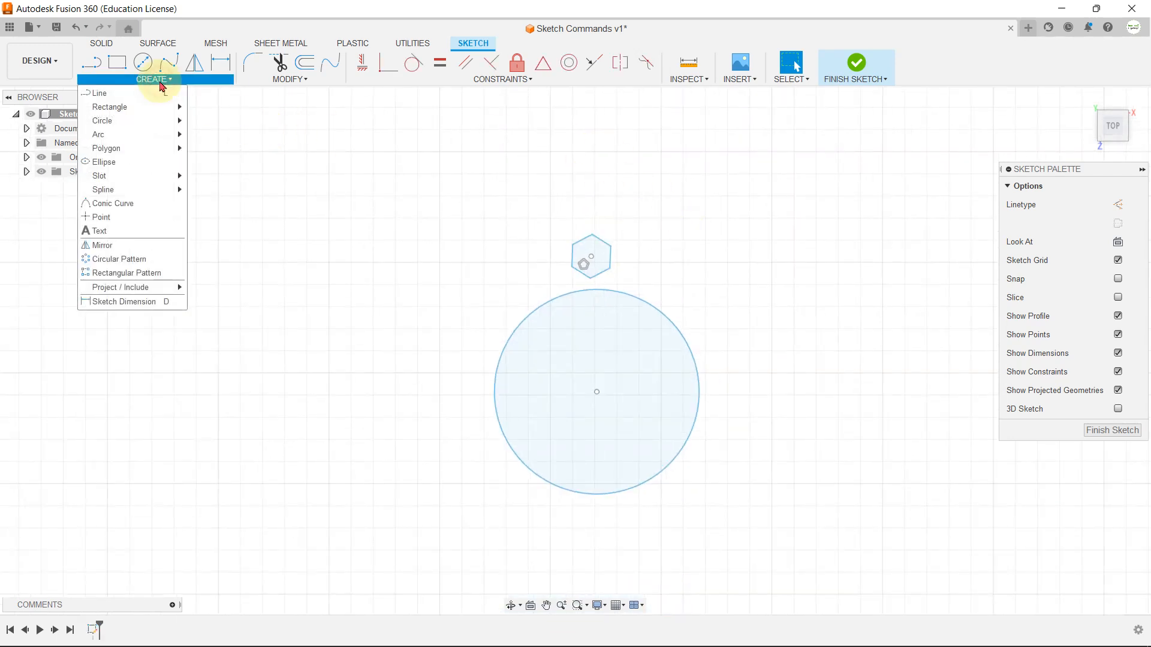
{"action": "left_click", "coordinate": [130, 260]}
{"action": "scroll", "coordinate": [767, 217], "scroll_direction": "up", "scroll_amount": 2}
{"action": "double_click", "coordinate": [573, 264]}
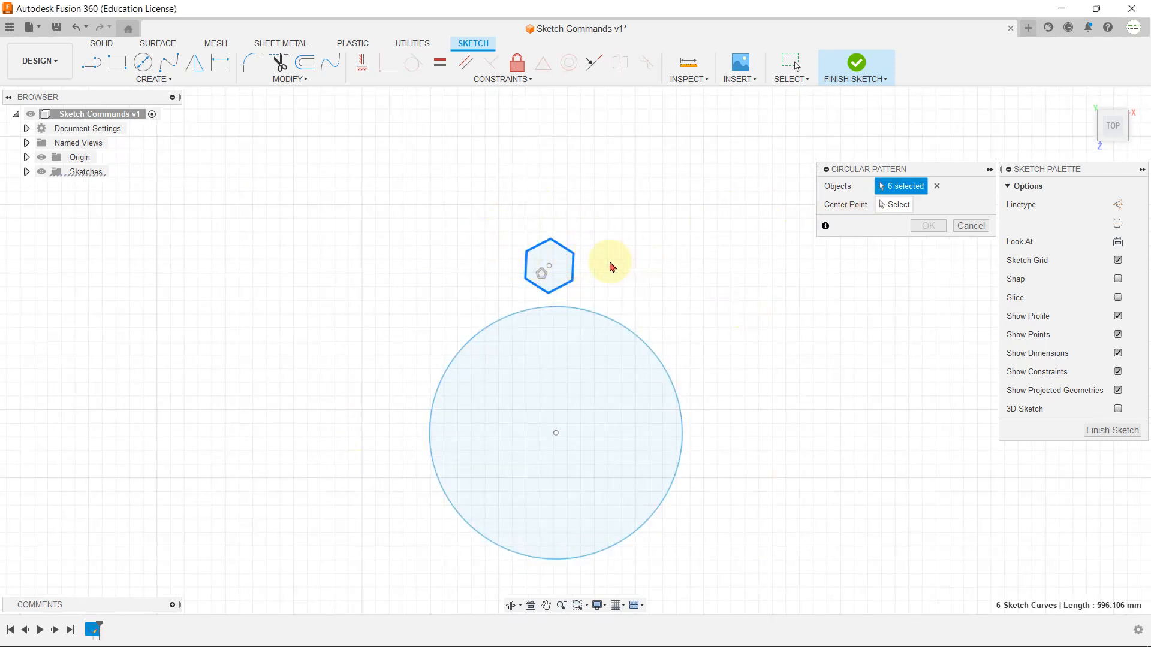
{"action": "left_click", "coordinate": [912, 208]}
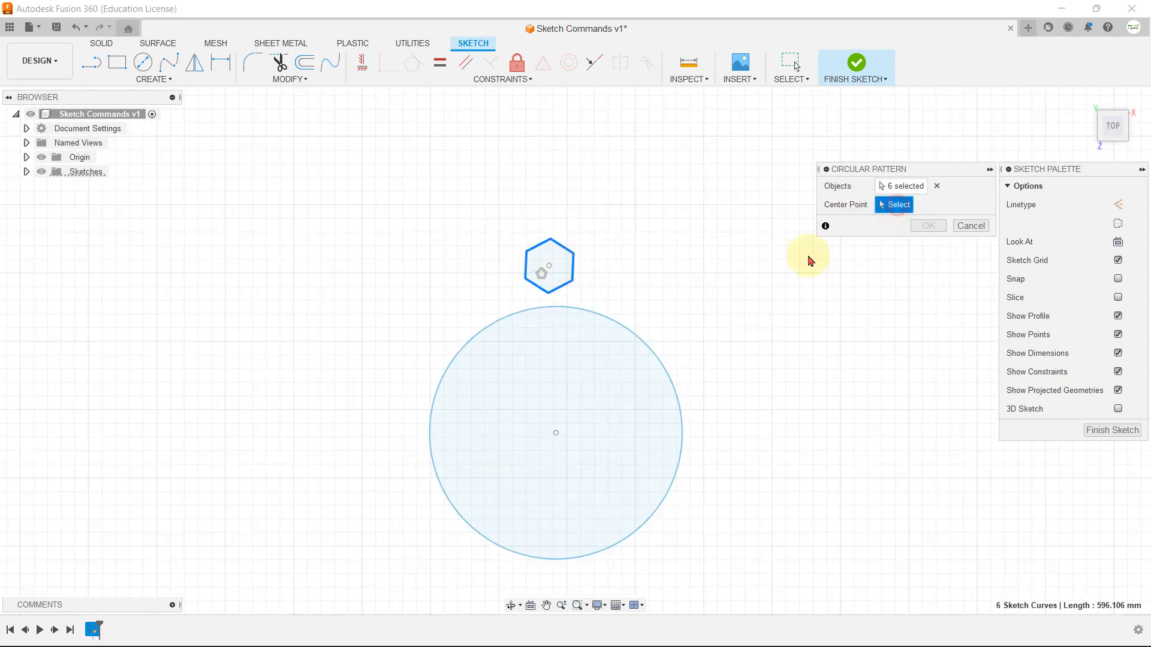
{"action": "left_click", "coordinate": [556, 433]}
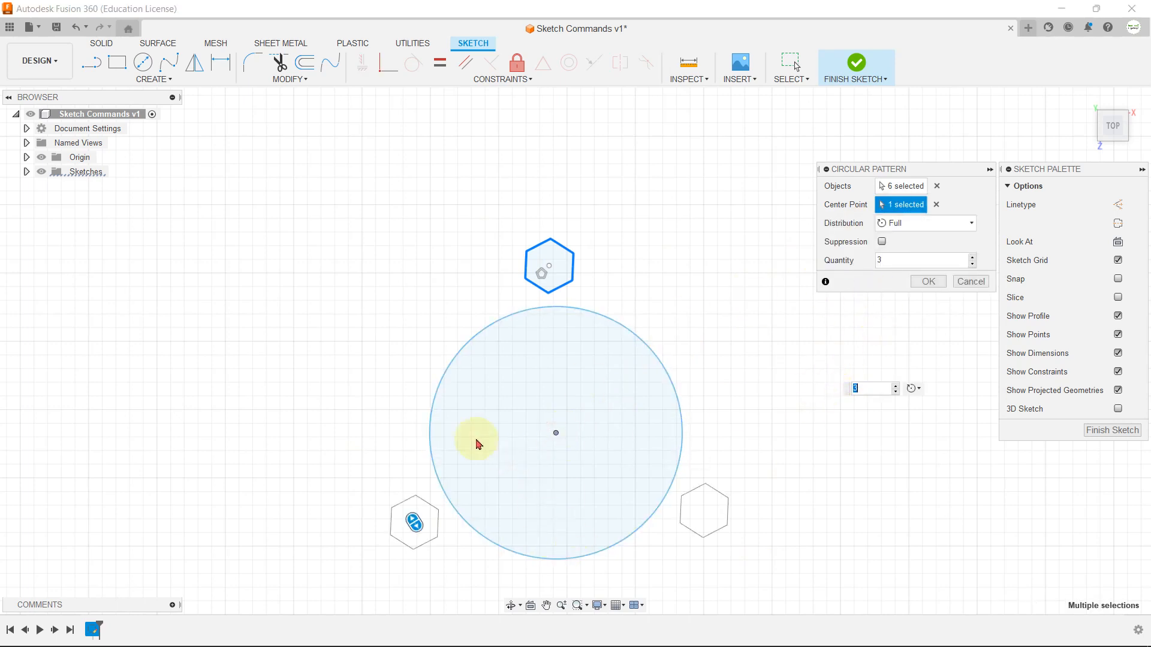
{"action": "left_click", "coordinate": [972, 257]}
{"action": "left_click", "coordinate": [972, 257]}
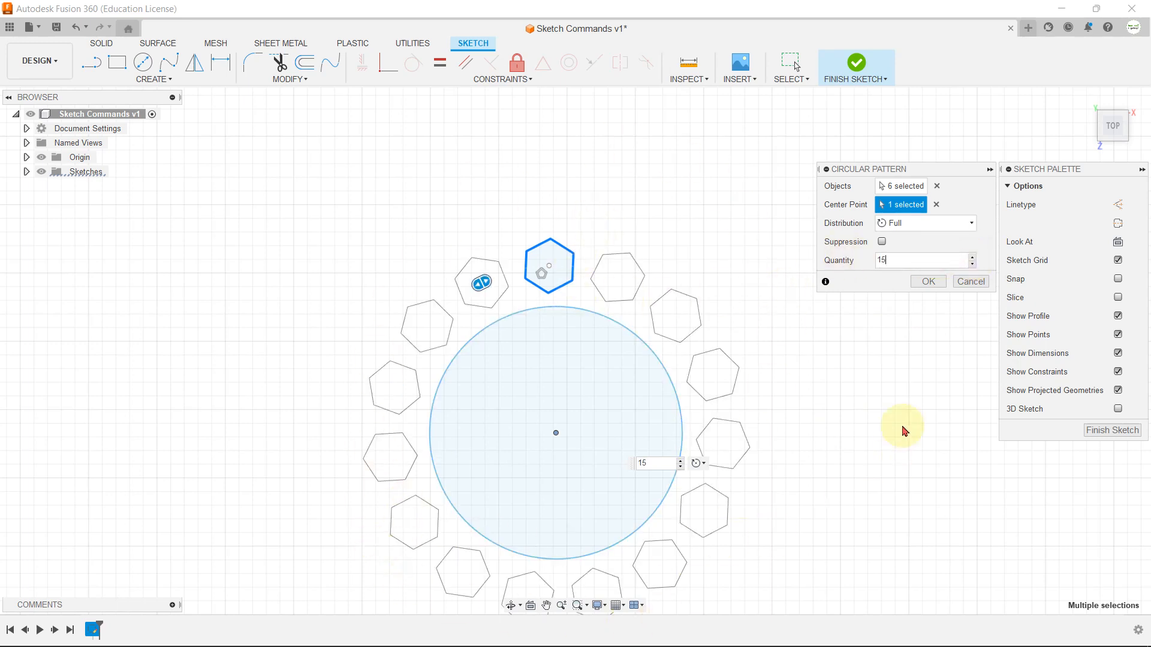
- Switch the circular pattern to Partial distribution with a quantity of 7 and stretch its angle to about 266 degrees
{"action": "left_click", "coordinate": [923, 225]}
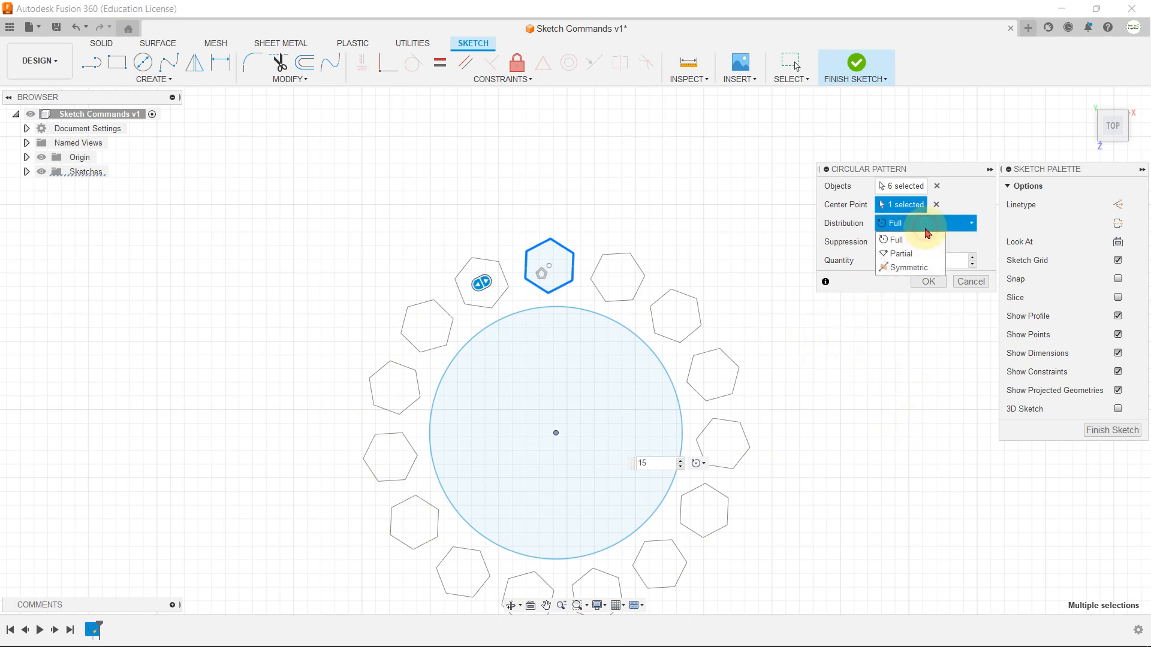
{"action": "left_click", "coordinate": [893, 253]}
{"action": "scroll", "coordinate": [620, 244], "scroll_direction": "down", "scroll_amount": 2}
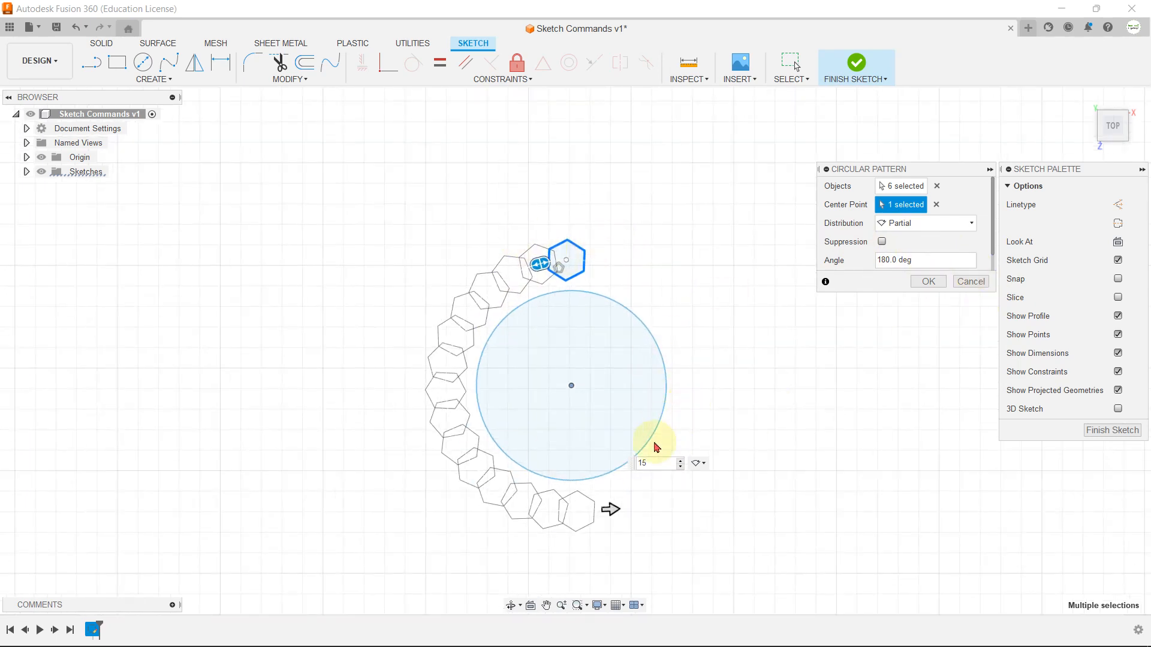
{"action": "key", "text": "BackSpace"}
{"action": "key", "text": "BackSpace"}
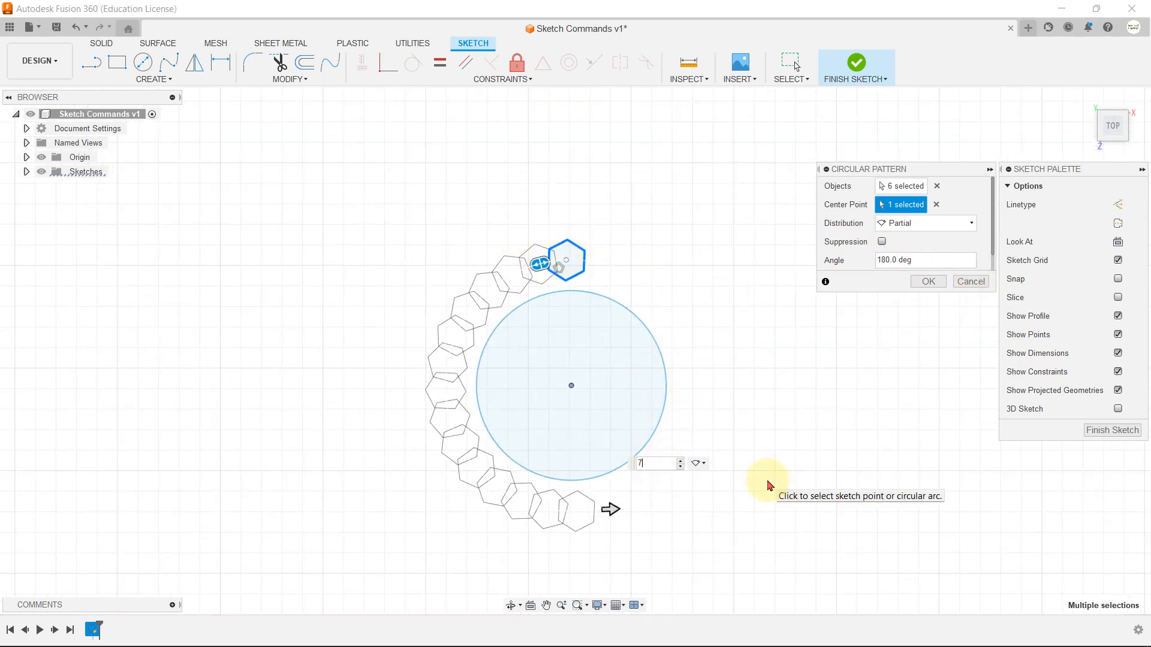
{"action": "left_click_drag", "start_coordinate": [611, 510], "coordinate": [736, 347]}
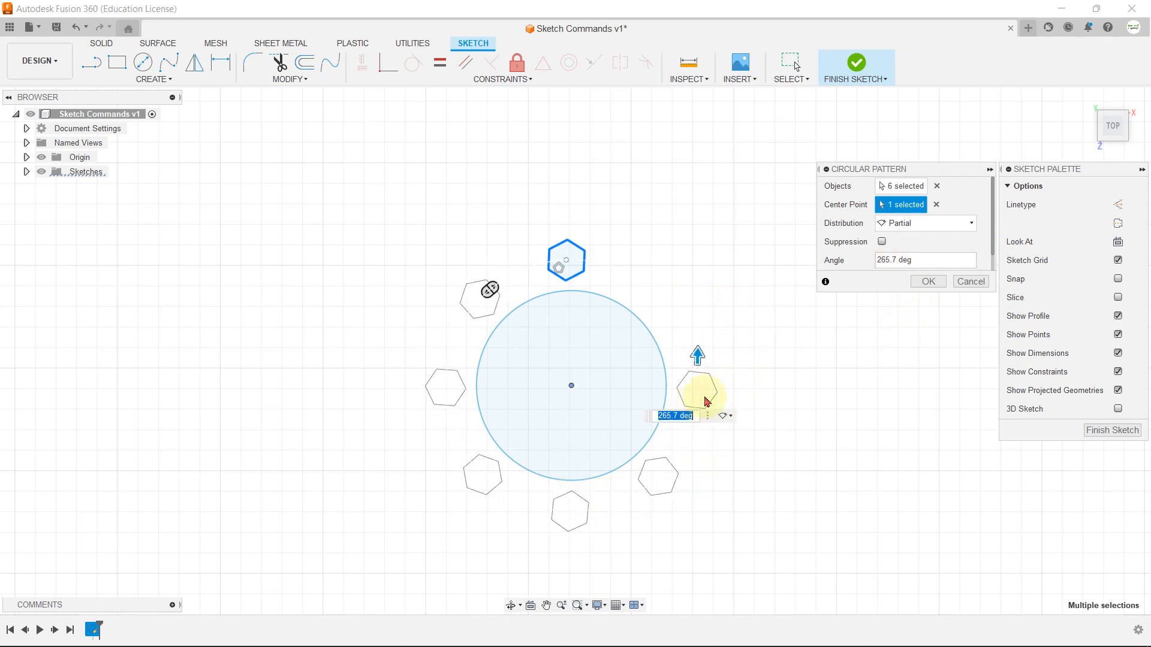
- Change the circular pattern's distribution to Symmetric, set its angle to 120 degrees and create the pattern
{"action": "left_click", "coordinate": [914, 228]}
{"action": "left_click", "coordinate": [909, 263]}
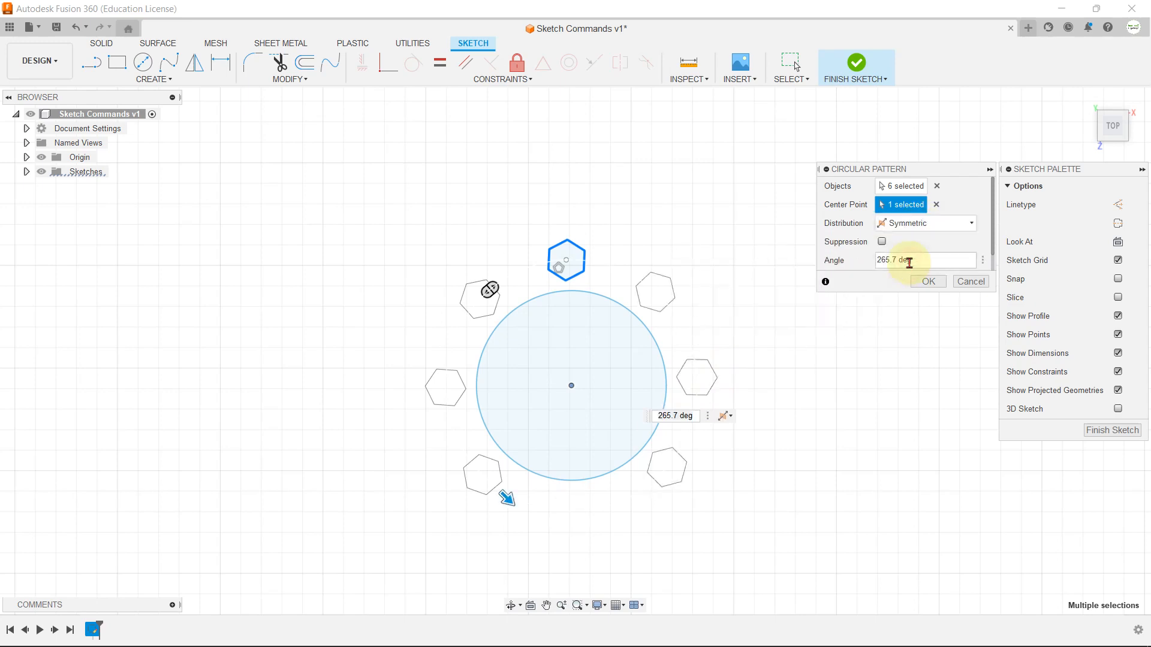
{"action": "left_click_drag", "start_coordinate": [506, 496], "coordinate": [478, 456]}
{"action": "type", "text": "120"}
{"action": "key", "text": "Return"}
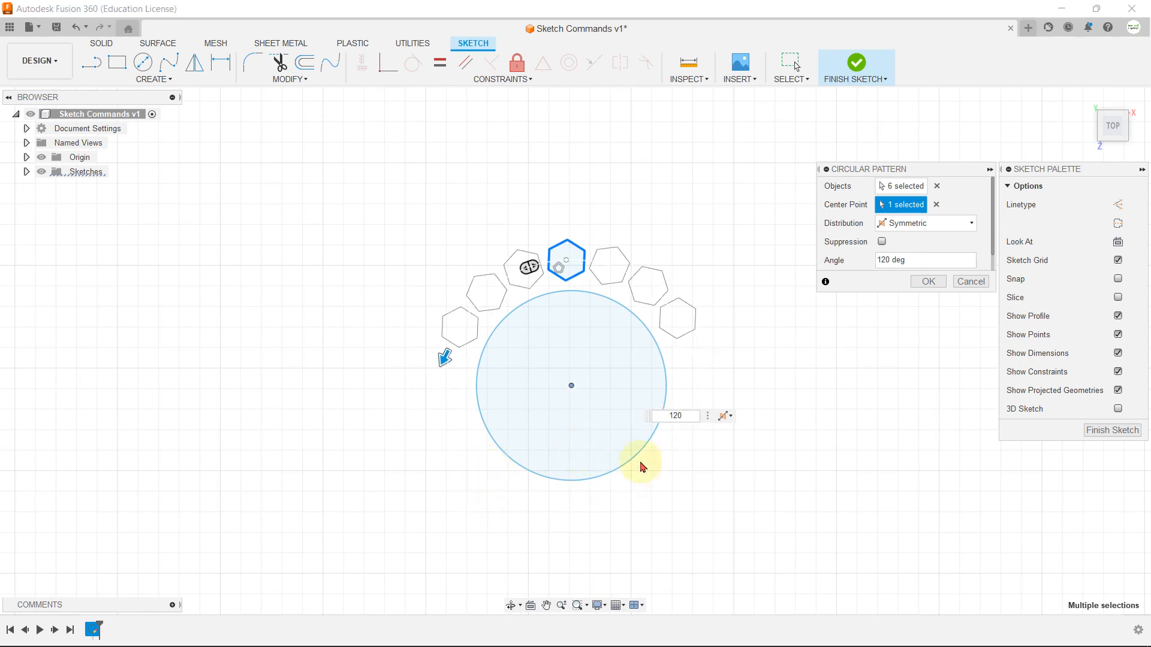
{"action": "scroll", "coordinate": [475, 360], "scroll_direction": "up", "scroll_amount": 2}
{"action": "left_click", "coordinate": [924, 283]}
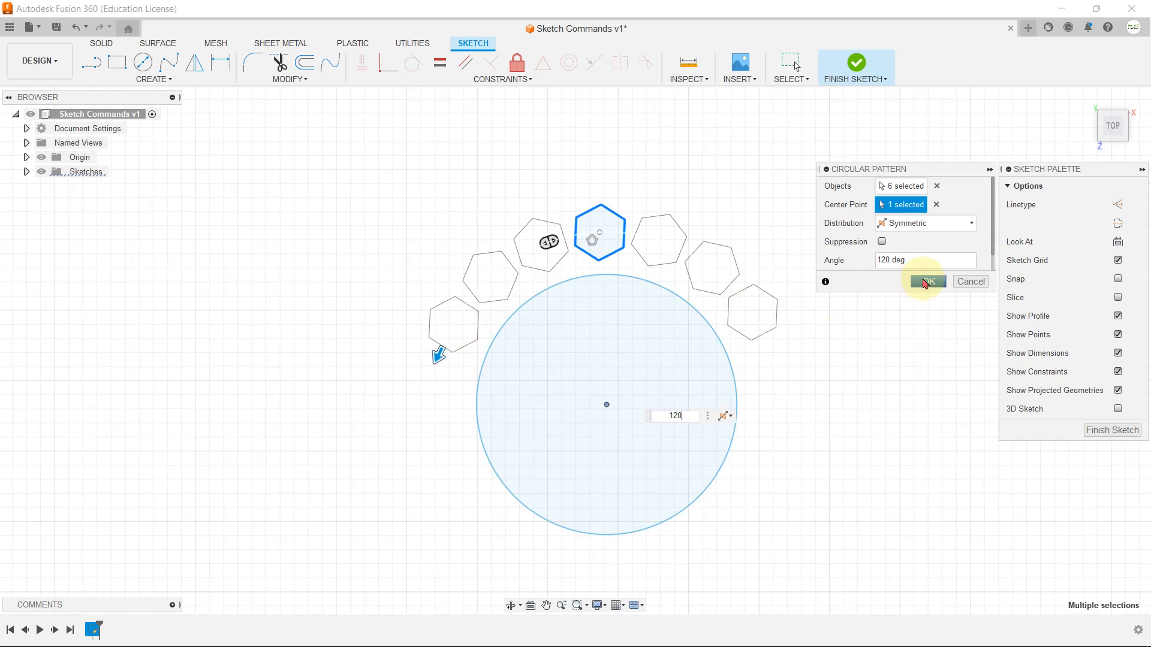
{"action": "left_click", "coordinate": [925, 282]}
{"action": "scroll", "coordinate": [828, 324], "scroll_direction": "up", "scroll_amount": 1}
{"action": "middle_click_drag", "start_coordinate": [828, 246], "coordinate": [790, 223]}
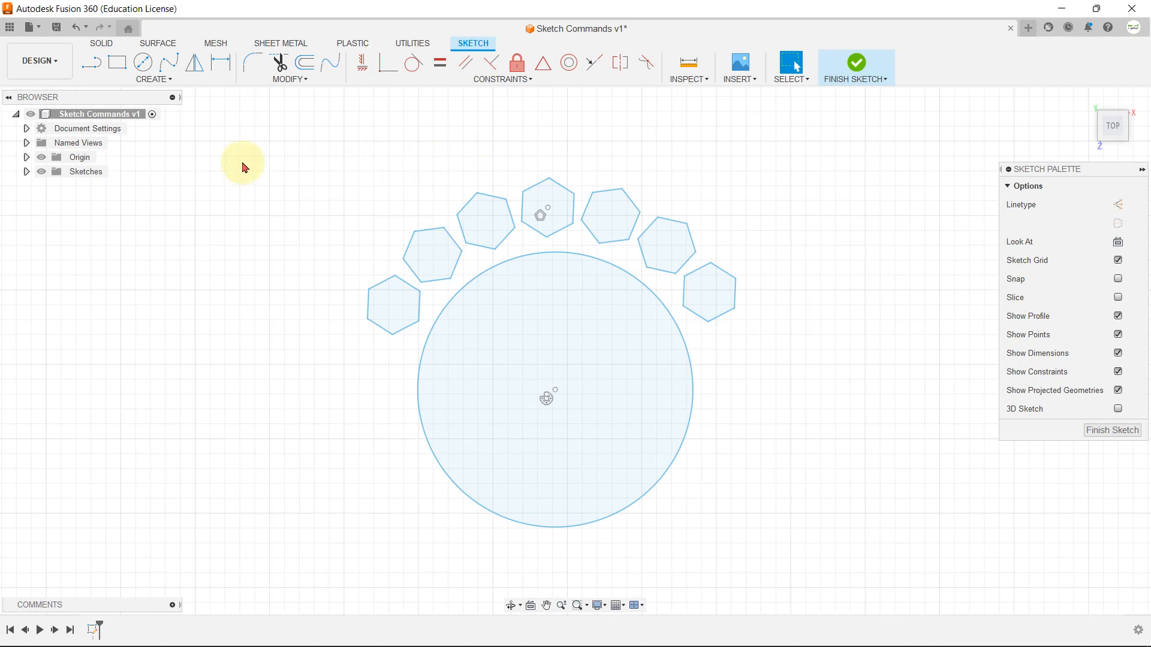
{"action": "left_click", "coordinate": [160, 84]}
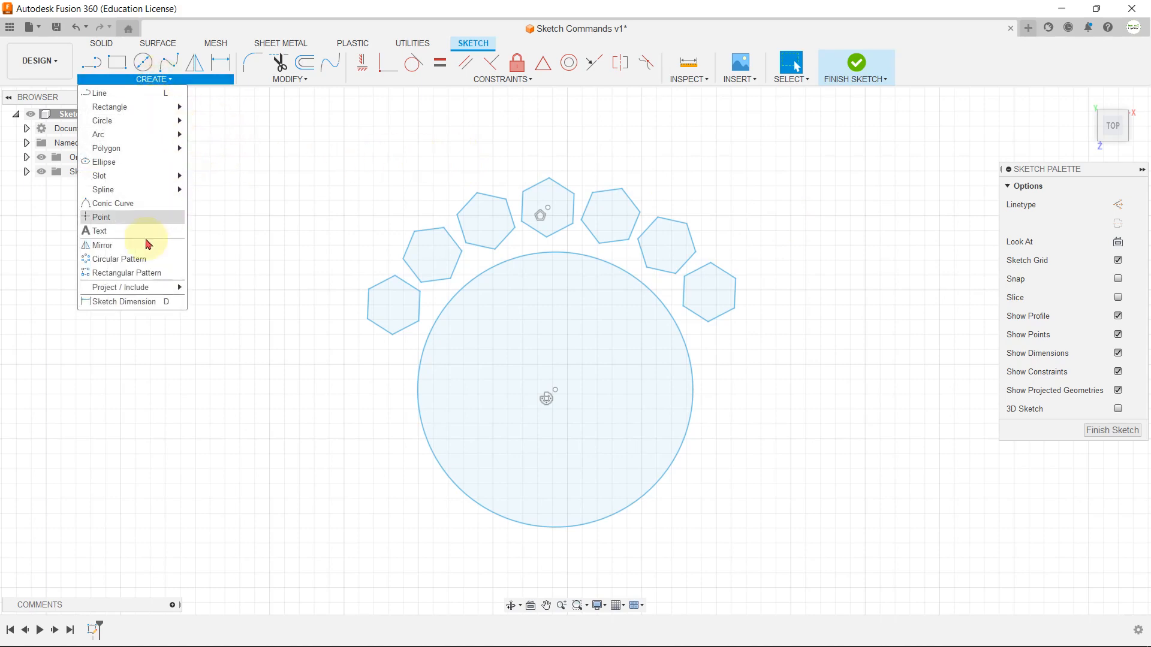
{"action": "left_click", "coordinate": [133, 272]}
{"action": "scroll", "coordinate": [179, 288], "scroll_direction": "down", "scroll_amount": 4}
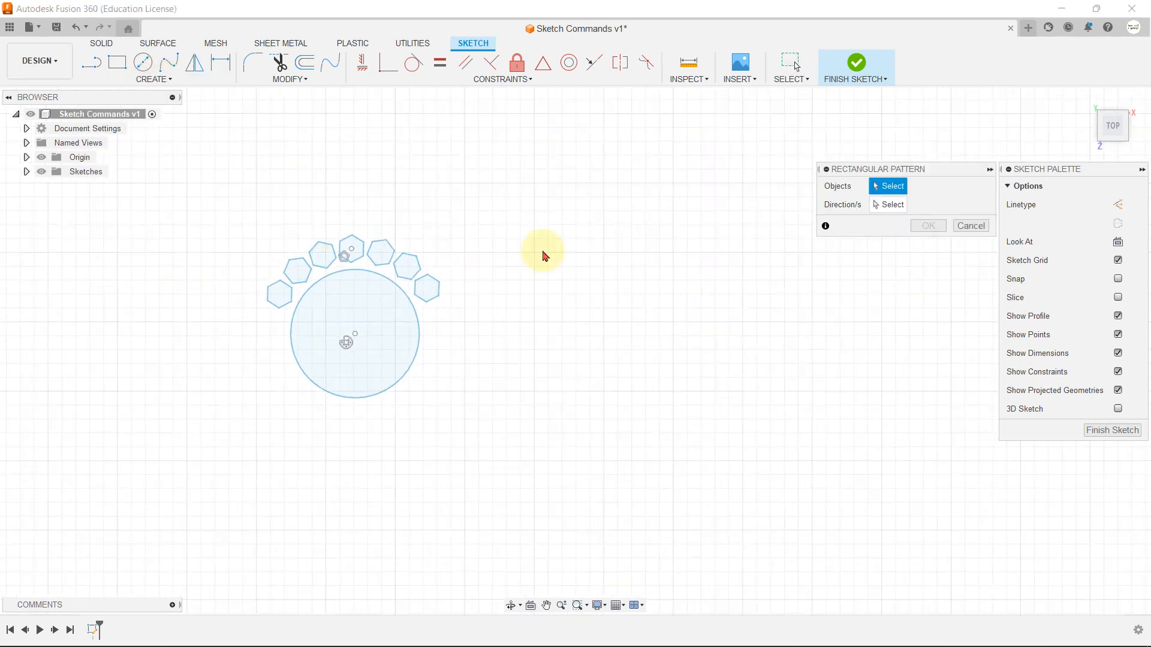
{"action": "left_click", "coordinate": [966, 225]}
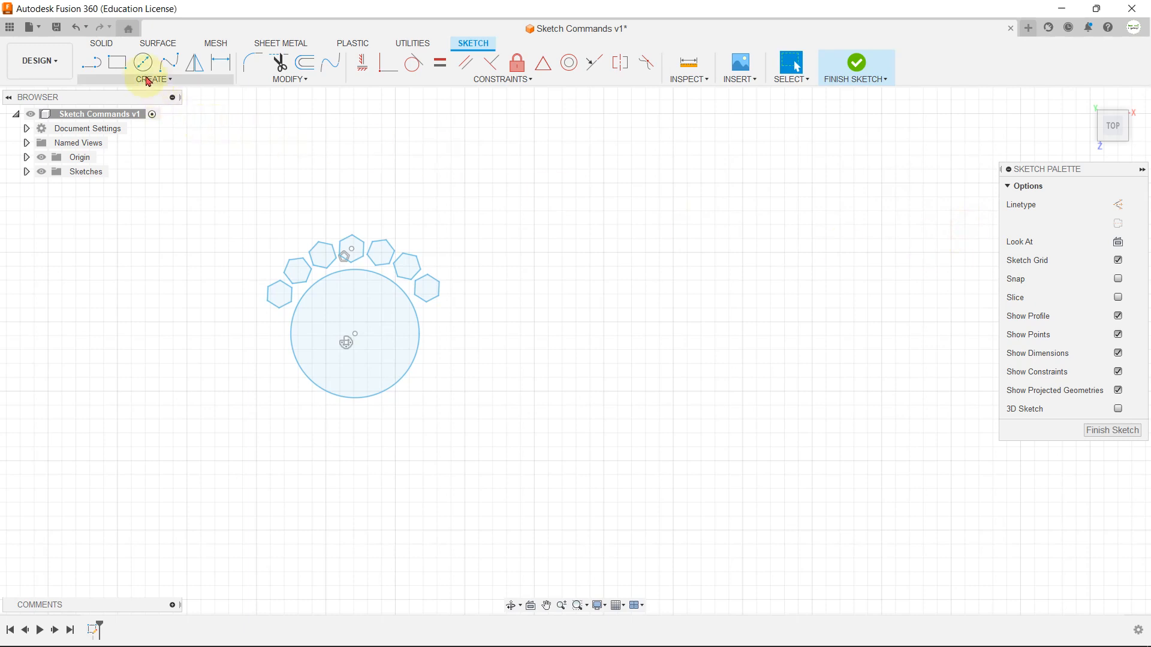
- Draw a two-point rectangle about 142 mm wide and 148 mm high in the empty area to the right of the circle
{"action": "left_click", "coordinate": [117, 62]}
{"action": "scroll", "coordinate": [570, 264], "scroll_direction": "up", "scroll_amount": 2}
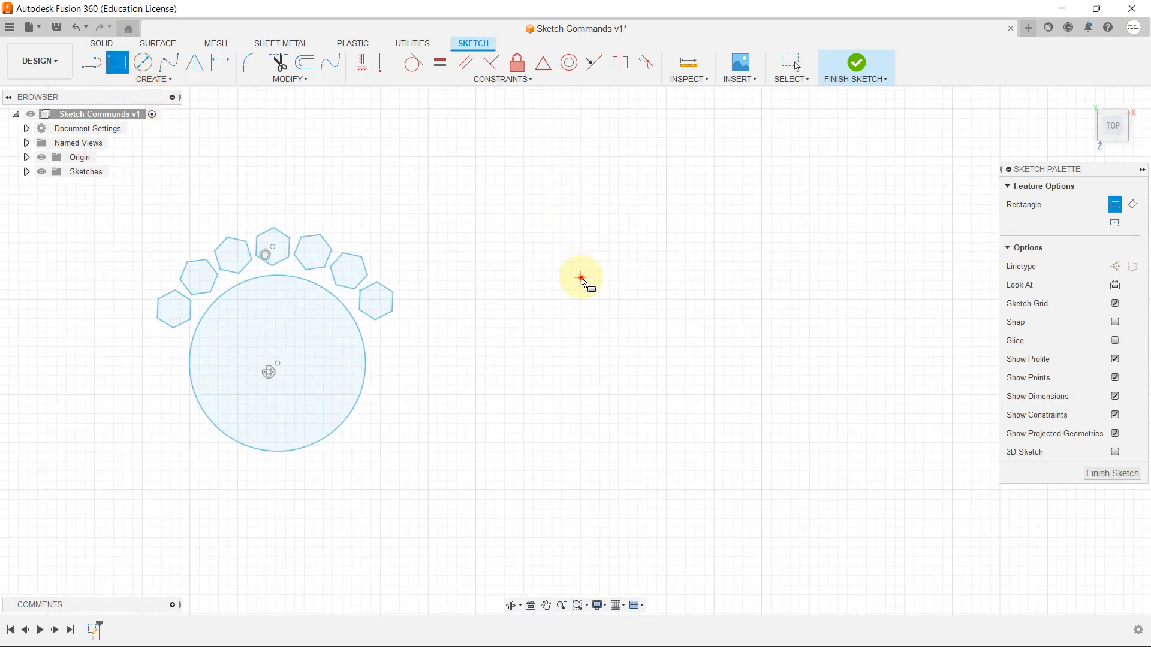
{"action": "left_click", "coordinate": [581, 278]}
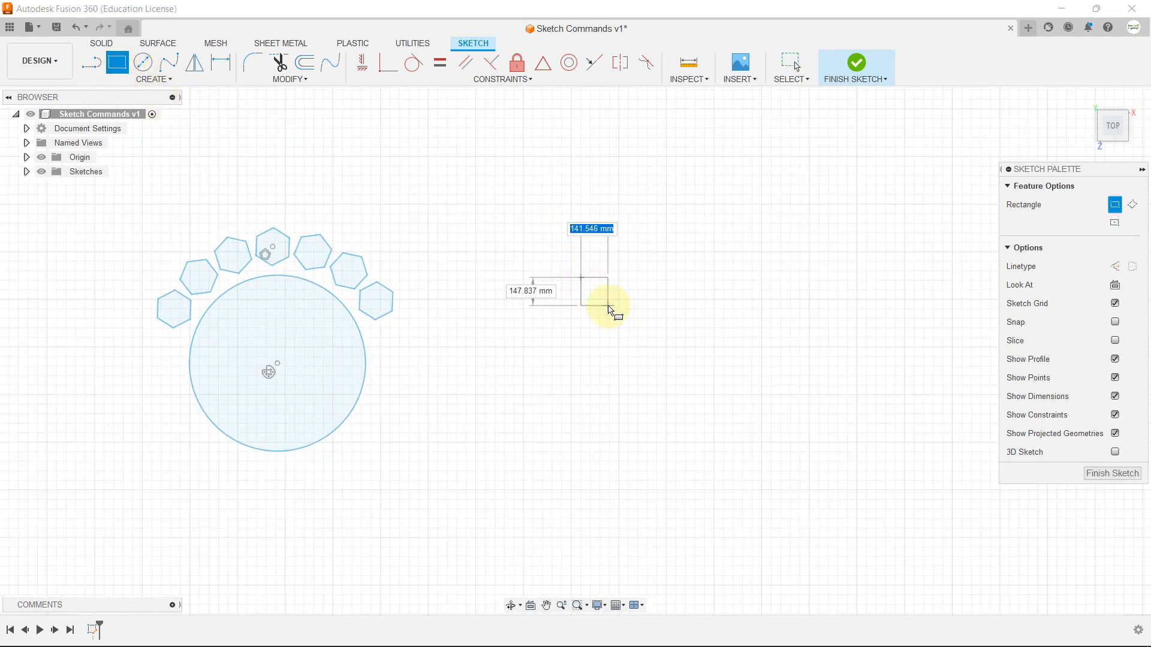
{"action": "left_click", "coordinate": [610, 310]}
{"action": "scroll", "coordinate": [647, 271], "scroll_direction": "up", "scroll_amount": 2}
{"action": "scroll", "coordinate": [647, 271], "scroll_direction": "up", "scroll_amount": 1}
{"action": "scroll", "coordinate": [461, 246], "scroll_direction": "down", "scroll_amount": 2}
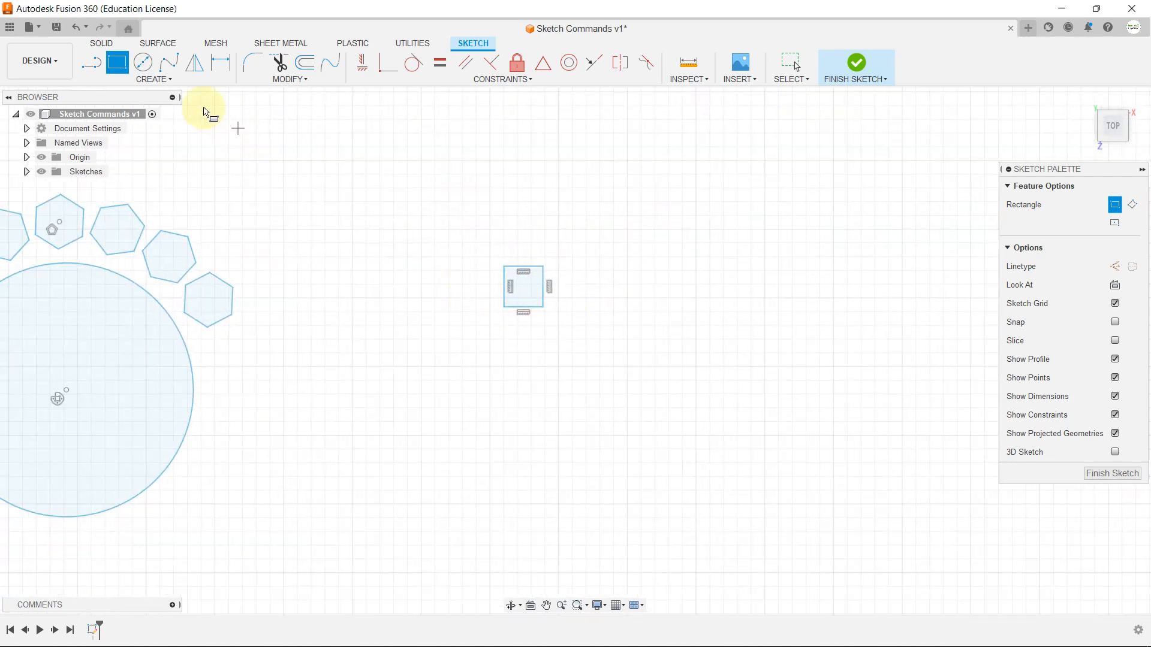
- Set up a rectangular pattern of the whole rectangle, extending it about 564 mm to the right and about 614 mm upward
{"action": "left_click", "coordinate": [158, 80]}
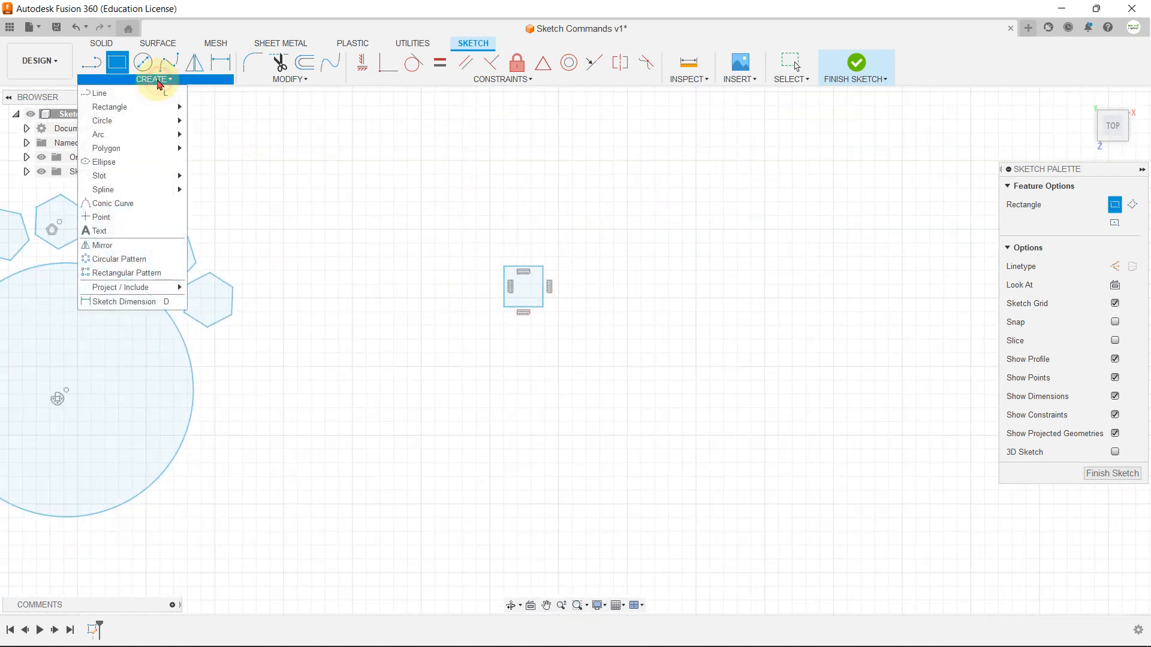
{"action": "left_click", "coordinate": [143, 273]}
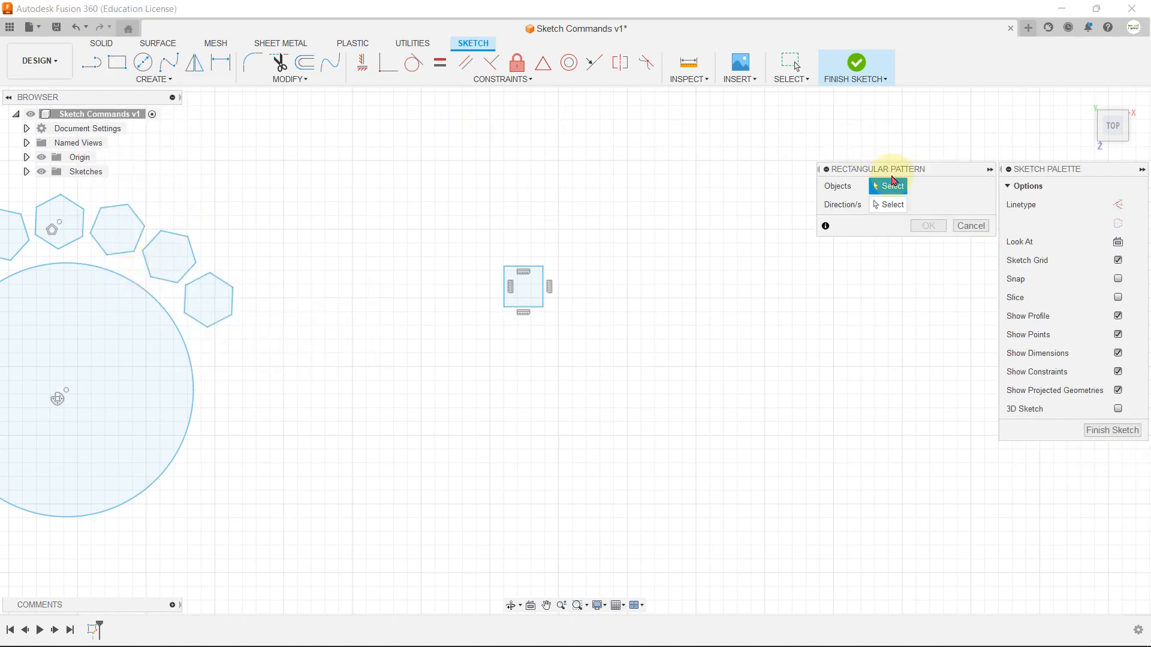
{"action": "scroll", "coordinate": [560, 265], "scroll_direction": "up", "scroll_amount": 3}
{"action": "double_click", "coordinate": [531, 303]}
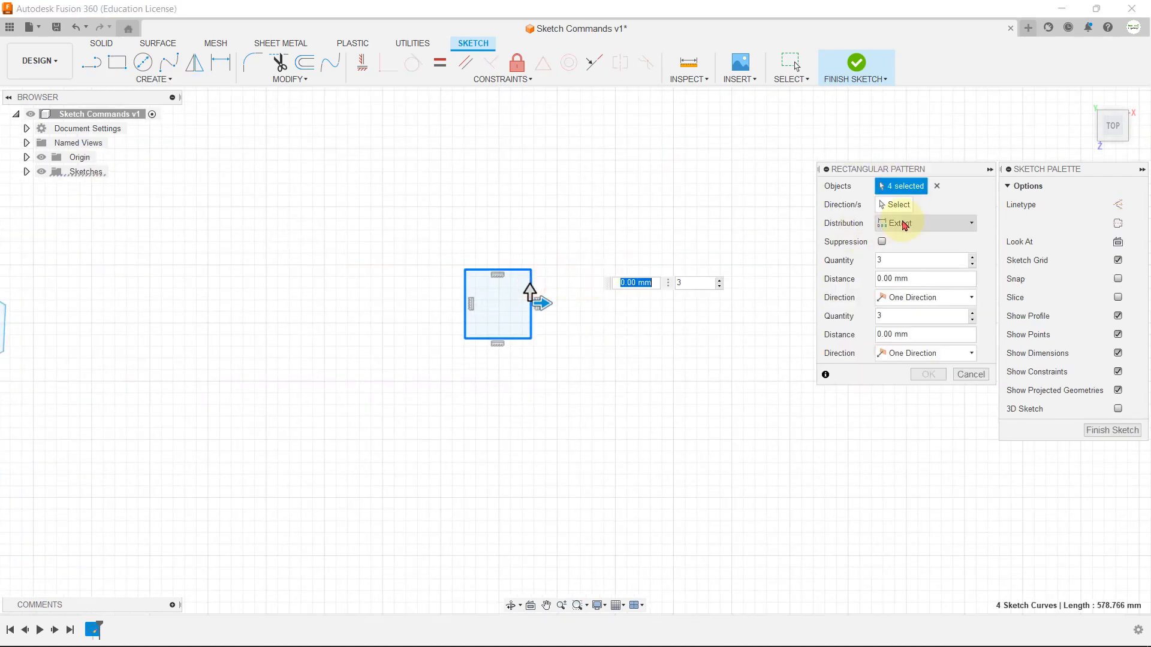
{"action": "left_click_drag", "start_coordinate": [546, 301], "coordinate": [805, 304]}
{"action": "scroll", "coordinate": [501, 368], "scroll_direction": "down", "scroll_amount": 2}
{"action": "left_click_drag", "start_coordinate": [519, 309], "coordinate": [552, 149]}
{"action": "scroll", "coordinate": [519, 425], "scroll_direction": "down", "scroll_amount": 1}
{"action": "scroll", "coordinate": [519, 424], "scroll_direction": "down", "scroll_amount": 2}
{"action": "scroll", "coordinate": [515, 264], "scroll_direction": "up", "scroll_amount": 3}
- Set the rectangular pattern's vertical distance to 1000 mm and its vertical quantity to 5
{"action": "left_click", "coordinate": [520, 266]}
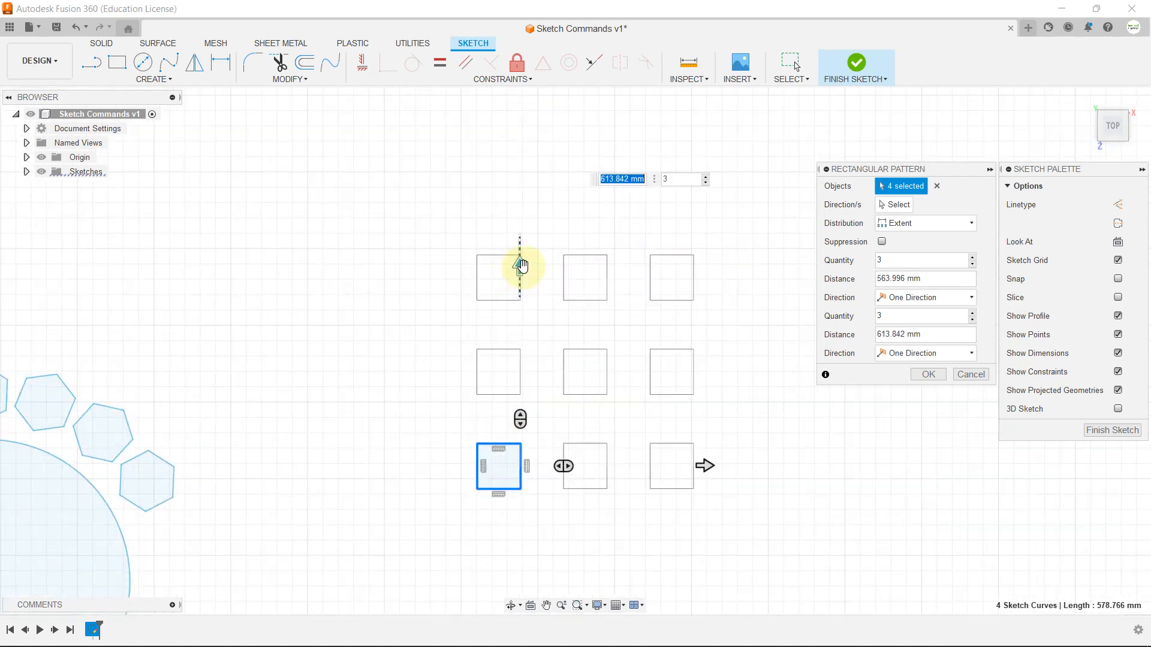
{"action": "key", "text": "Tab"}
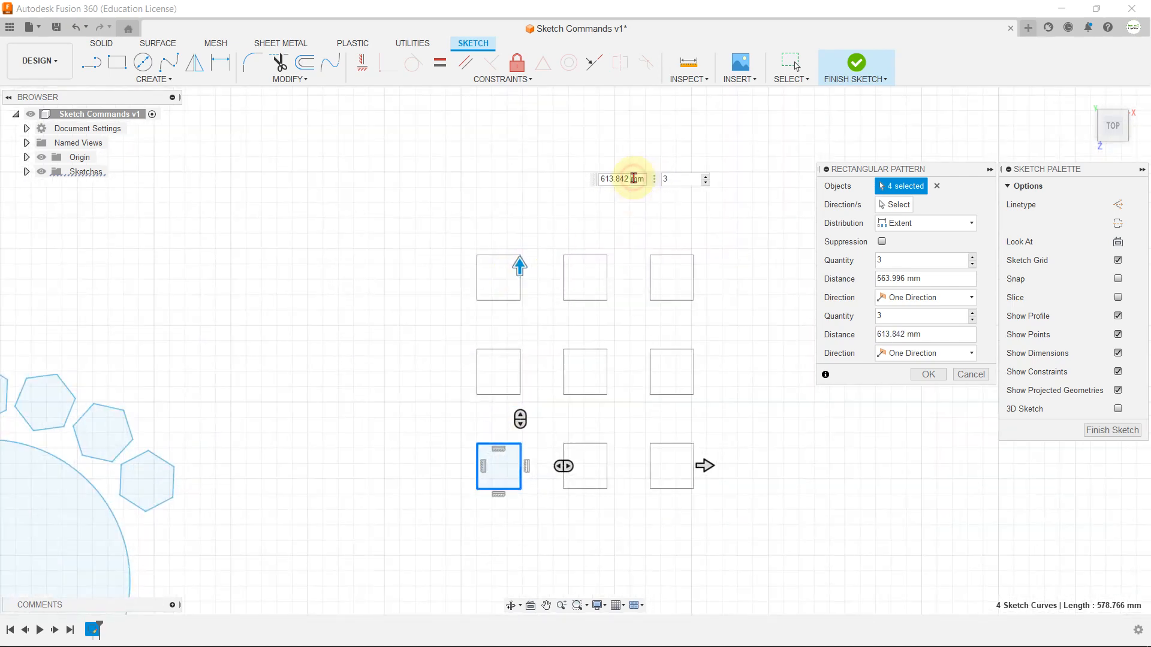
{"action": "left_click", "coordinate": [644, 174]}
{"action": "type", "text": "1000"}
{"action": "key", "text": "Tab"}
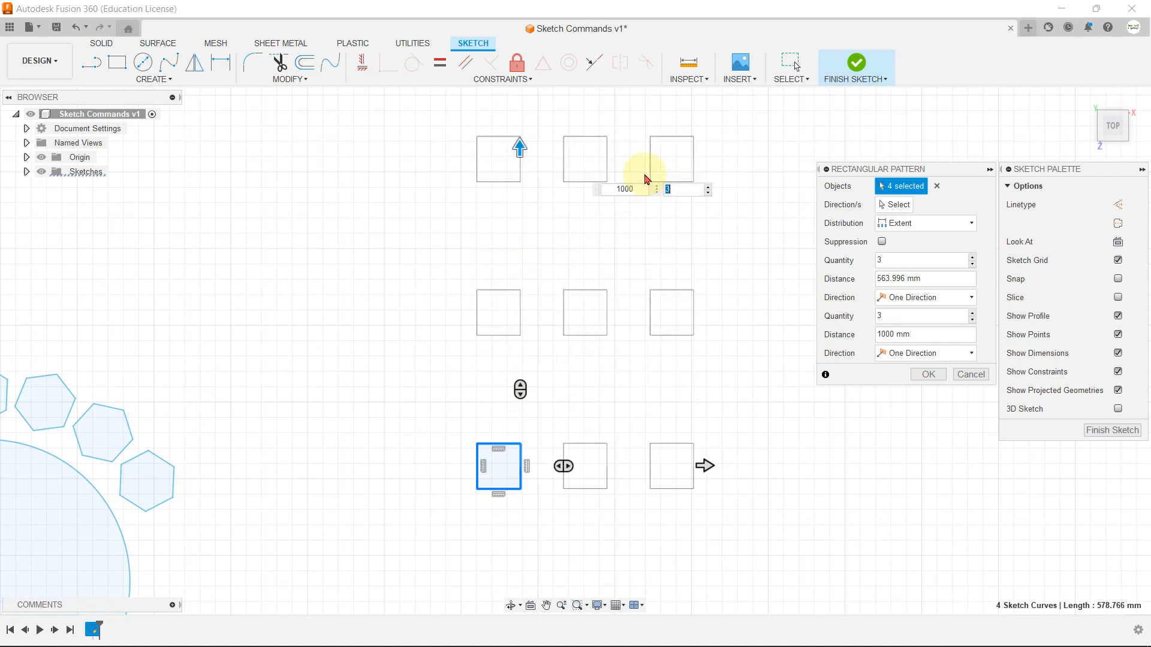
{"action": "type", "text": "5"}
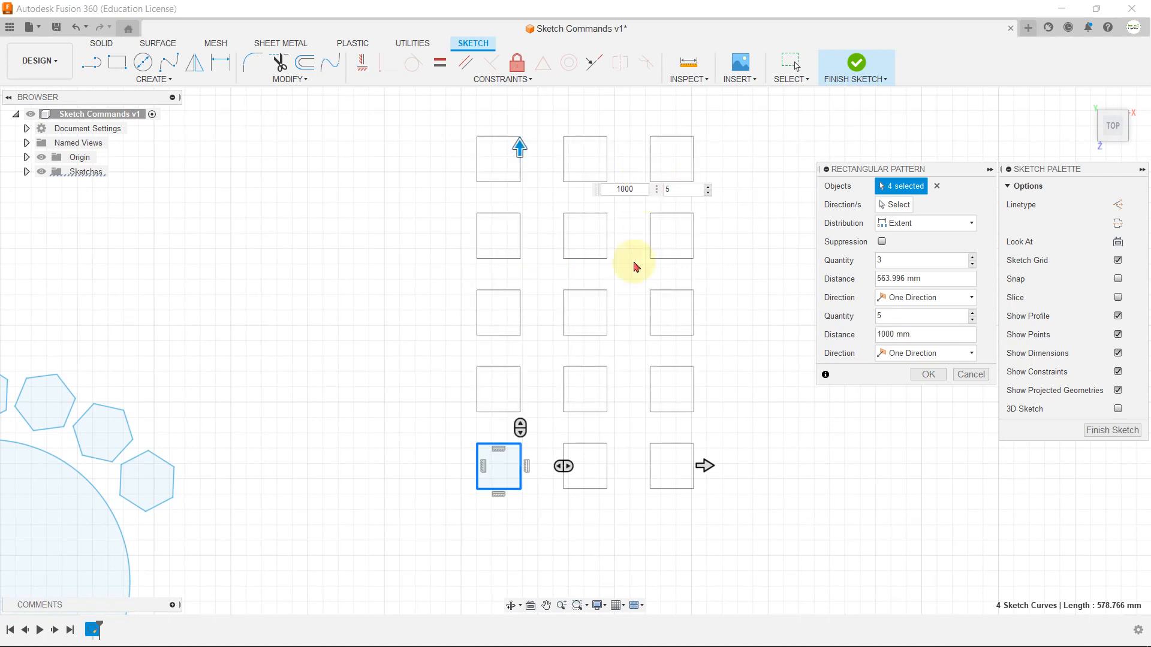
- Set the pattern's horizontal quantity to 10 and its horizontal distance to 1500 mm, and create the rectangular pattern
{"action": "left_click", "coordinate": [705, 466]}
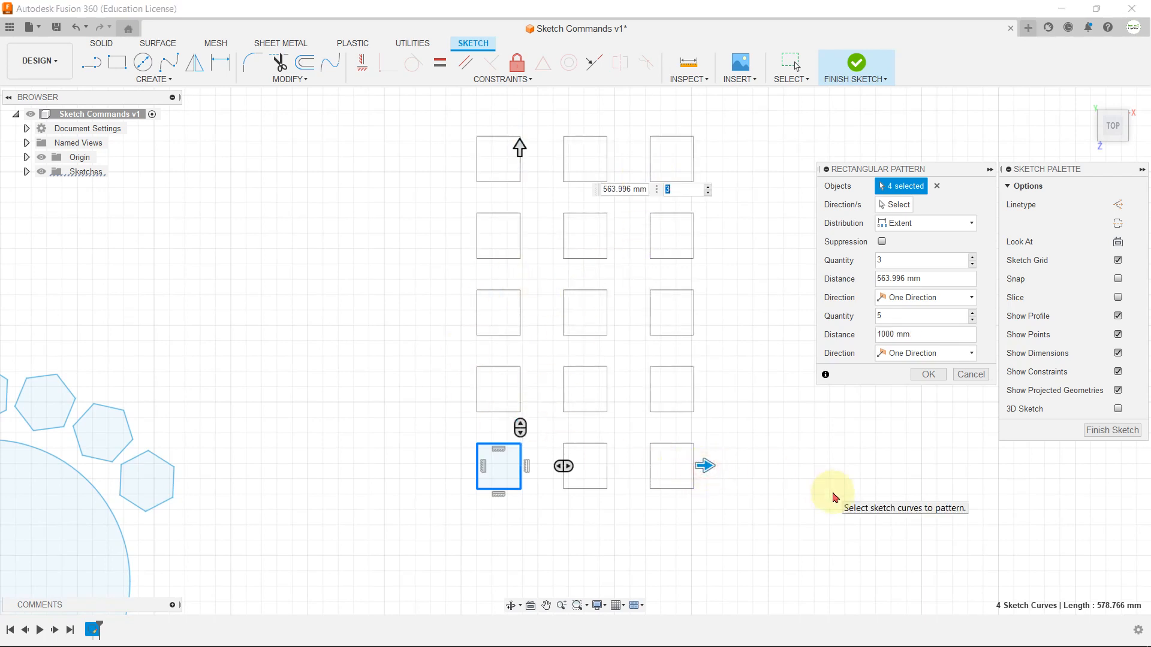
{"action": "left_click", "coordinate": [673, 190]}
{"action": "key", "text": "Return"}
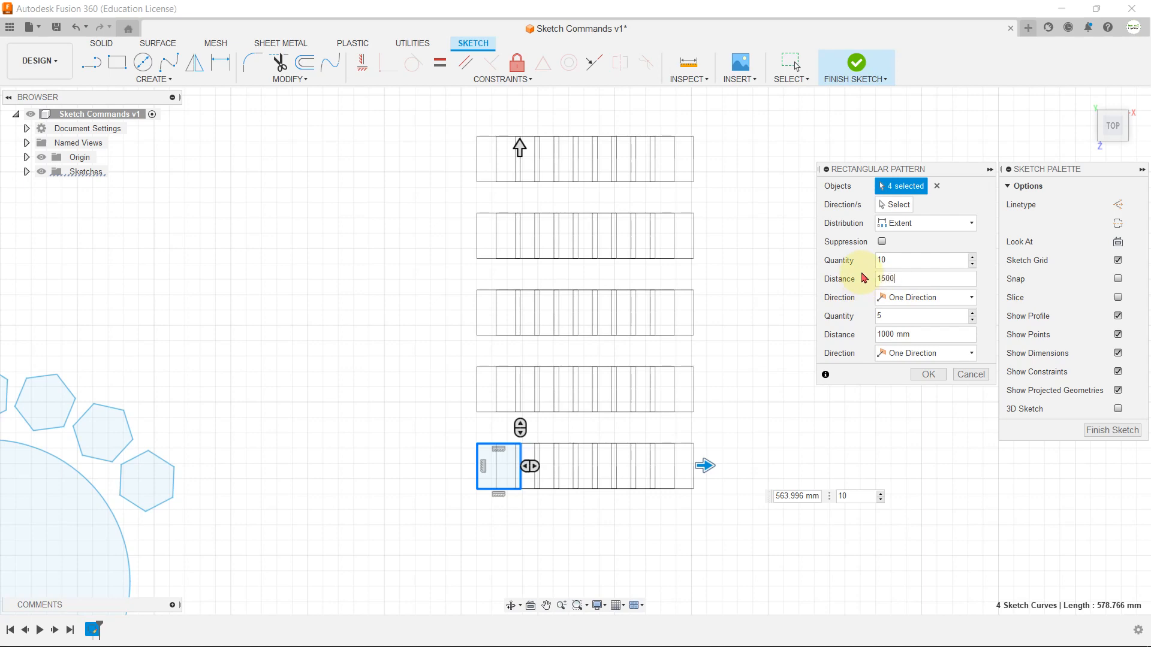
{"action": "type", "text": "1500"}
{"action": "key", "text": "Return"}
{"action": "key", "text": "Return"}
{"action": "scroll", "coordinate": [554, 326], "scroll_direction": "down", "scroll_amount": 3}
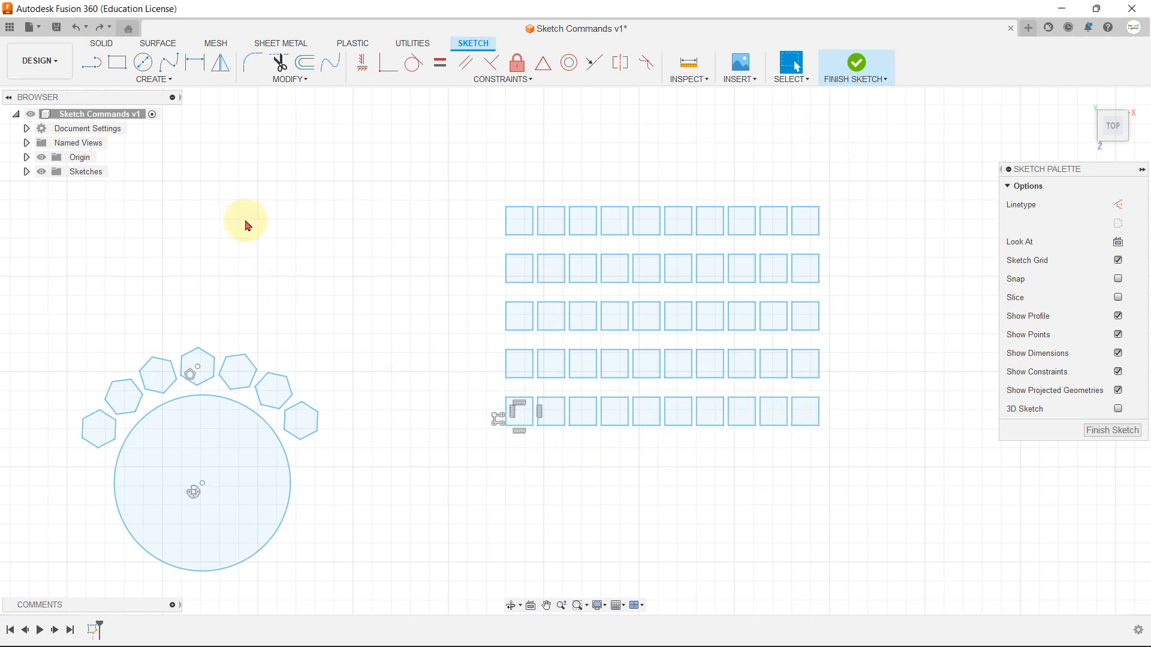
- Add a sketch dimension of 100 mm to the width of the rectangular pattern's upper-left rectangle, placed above it
{"action": "left_click", "coordinate": [163, 79]}
{"action": "mouse_move", "coordinate": [155, 288]}
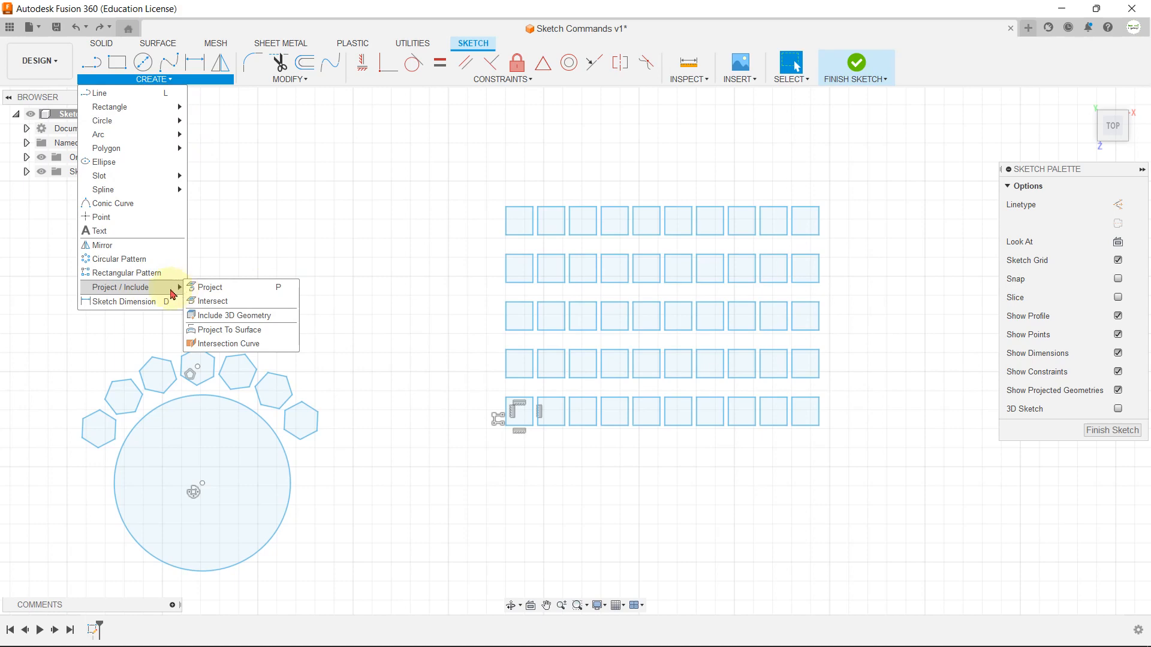
{"action": "left_click", "coordinate": [157, 302]}
{"action": "scroll", "coordinate": [590, 338], "scroll_direction": "down", "scroll_amount": 3}
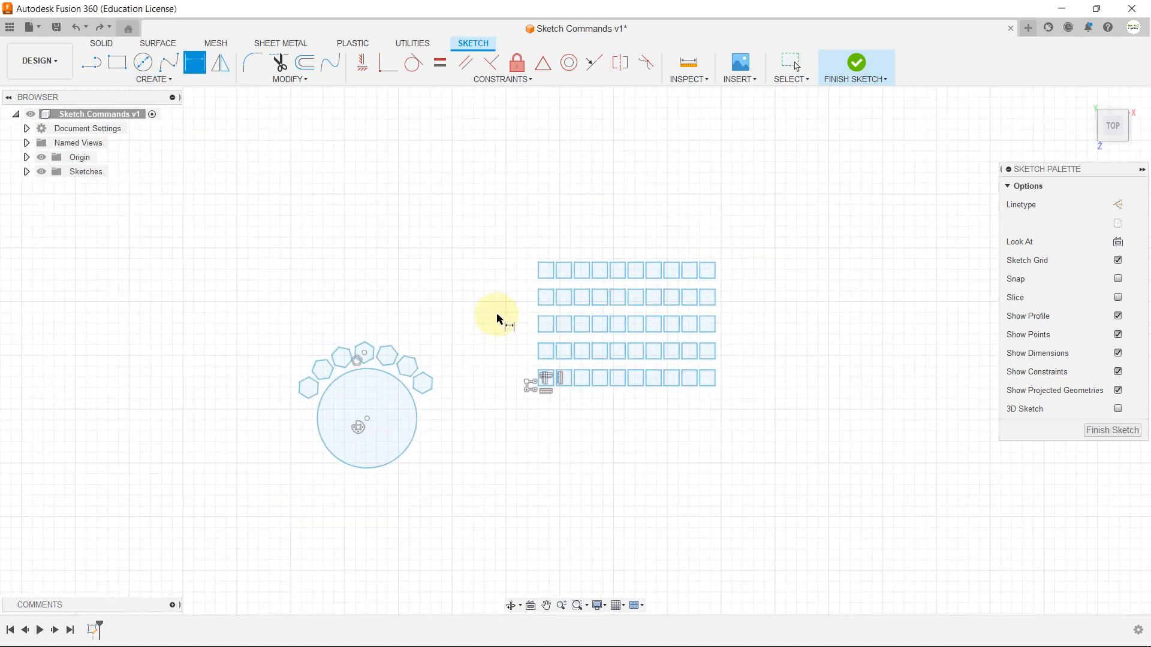
{"action": "scroll", "coordinate": [654, 259], "scroll_direction": "up", "scroll_amount": 3}
{"action": "scroll", "coordinate": [803, 234], "scroll_direction": "down", "scroll_amount": 3}
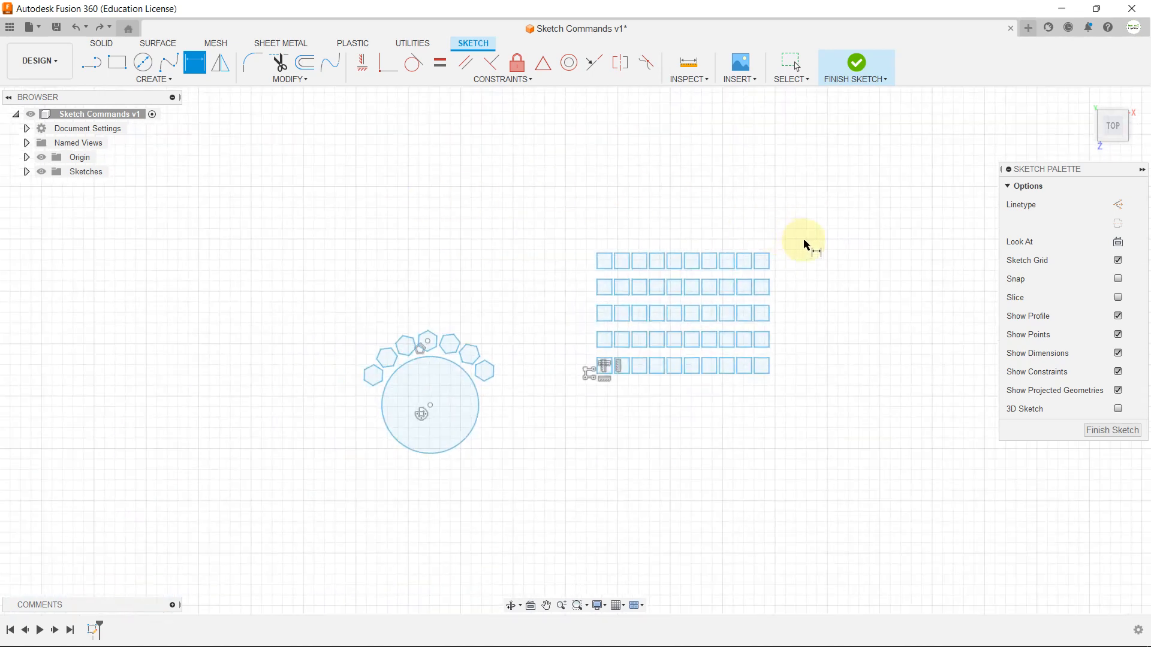
{"action": "scroll", "coordinate": [804, 244], "scroll_direction": "up", "scroll_amount": 2}
{"action": "scroll", "coordinate": [696, 231], "scroll_direction": "up", "scroll_amount": 3}
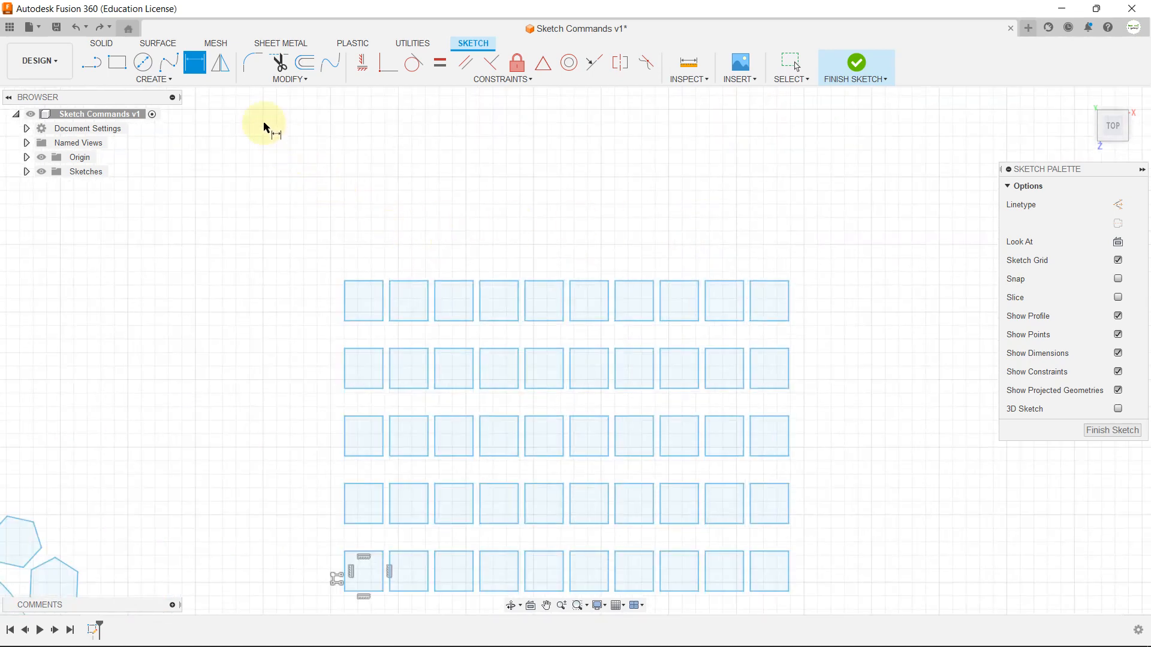
{"action": "left_click", "coordinate": [161, 83]}
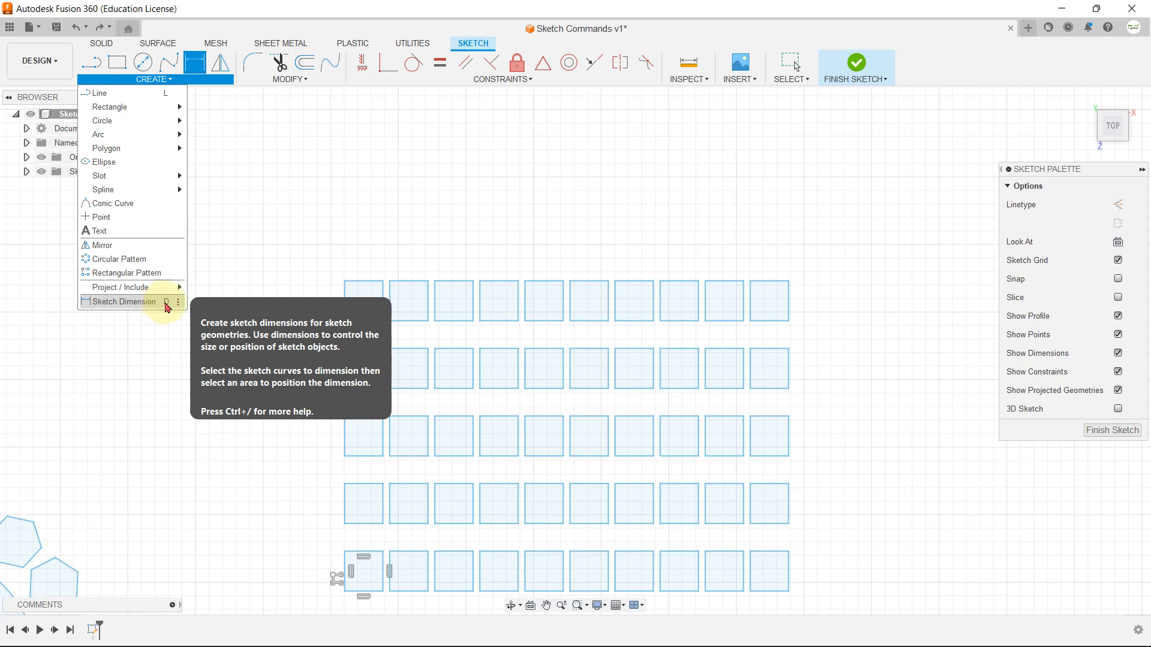
{"action": "mouse_move", "coordinate": [179, 304]}
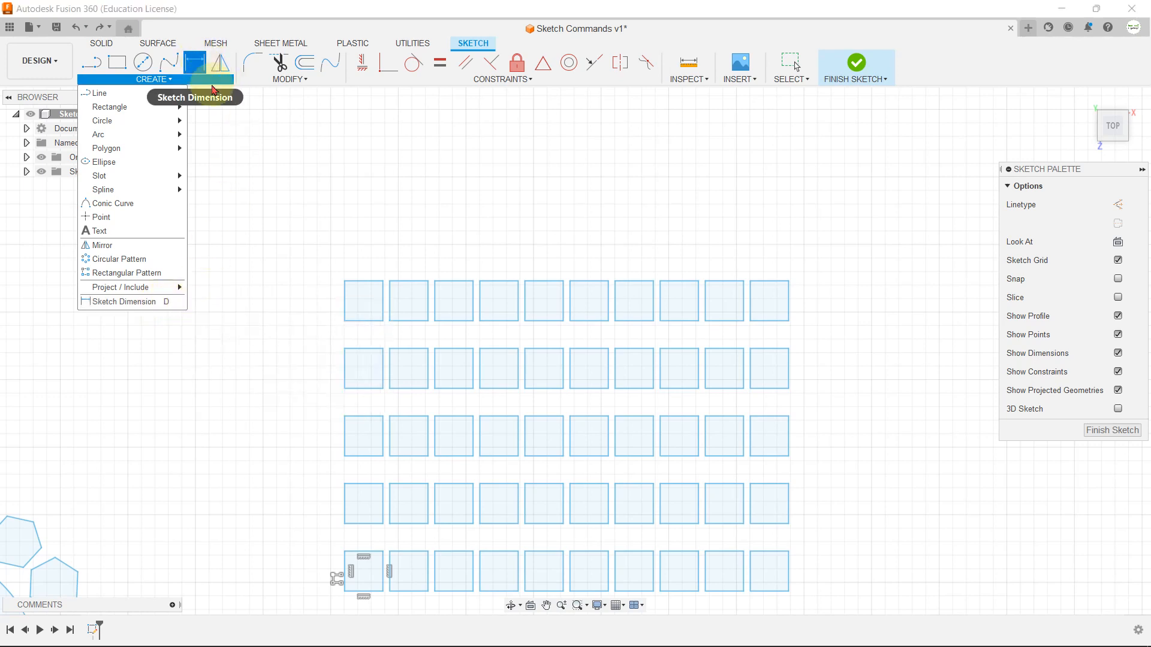
{"action": "left_click", "coordinate": [199, 70]}
{"action": "scroll", "coordinate": [336, 205], "scroll_direction": "up", "scroll_amount": 3}
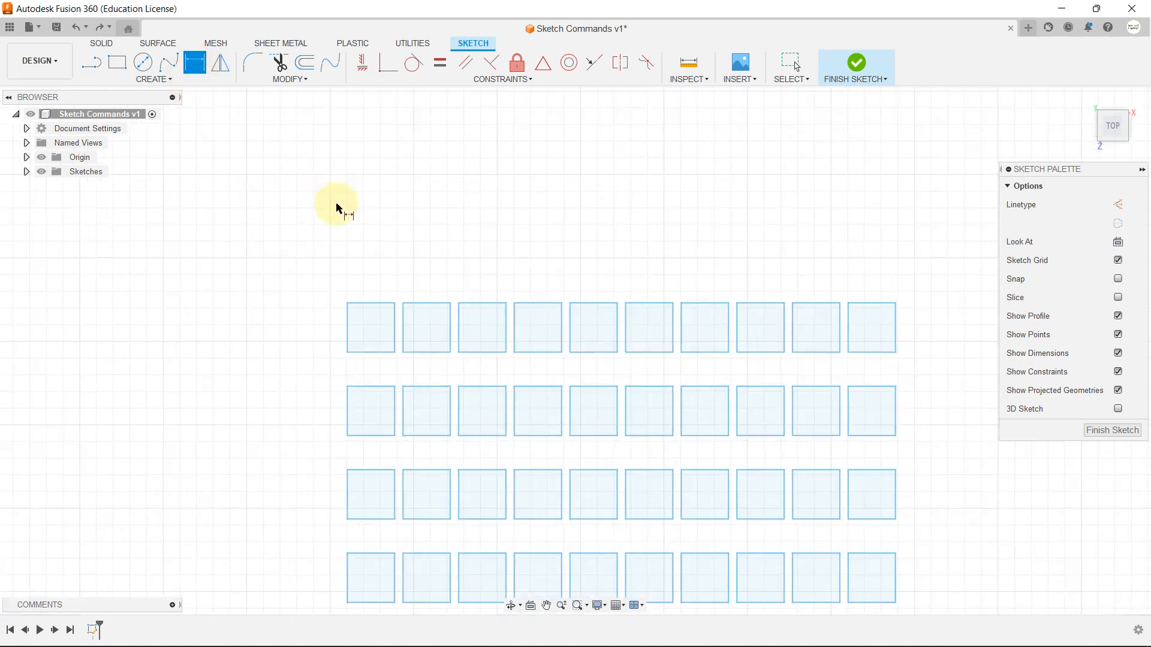
{"action": "left_click", "coordinate": [381, 343]}
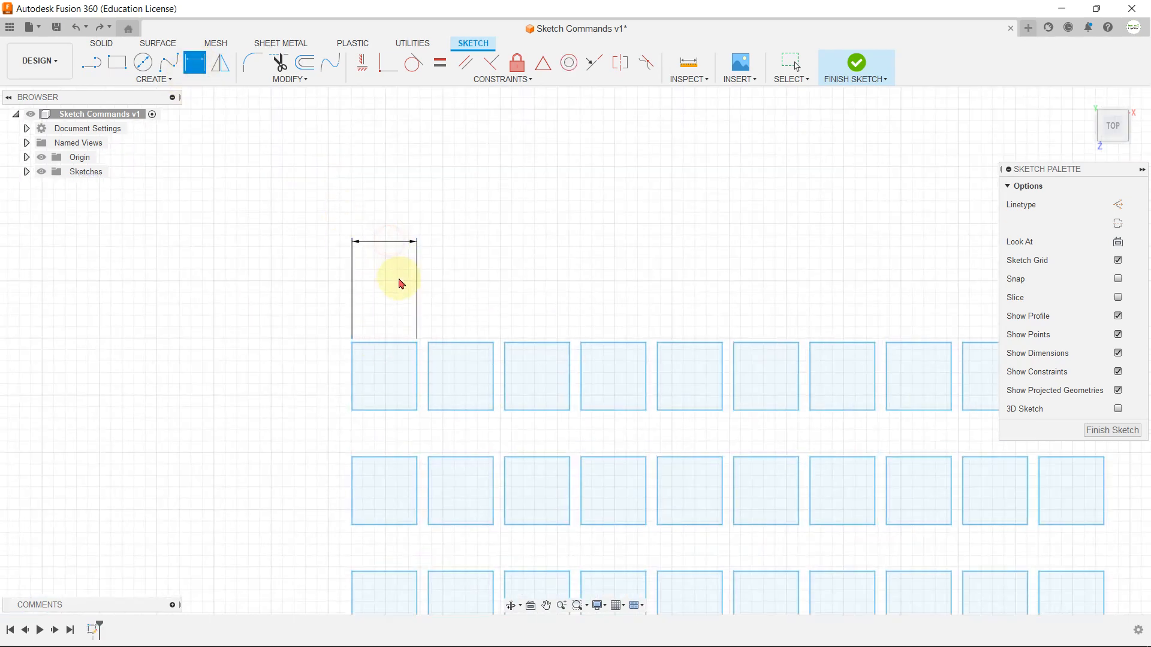
{"action": "left_click", "coordinate": [409, 241]}
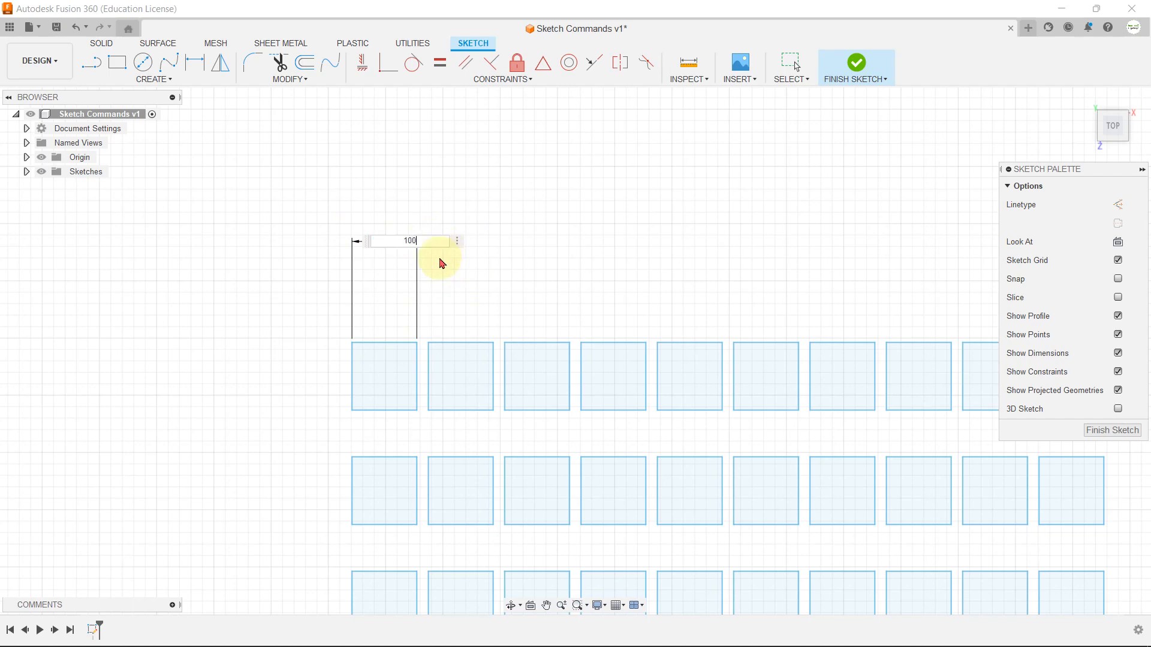
{"action": "type", "text": "100"}
{"action": "key", "text": "Return"}
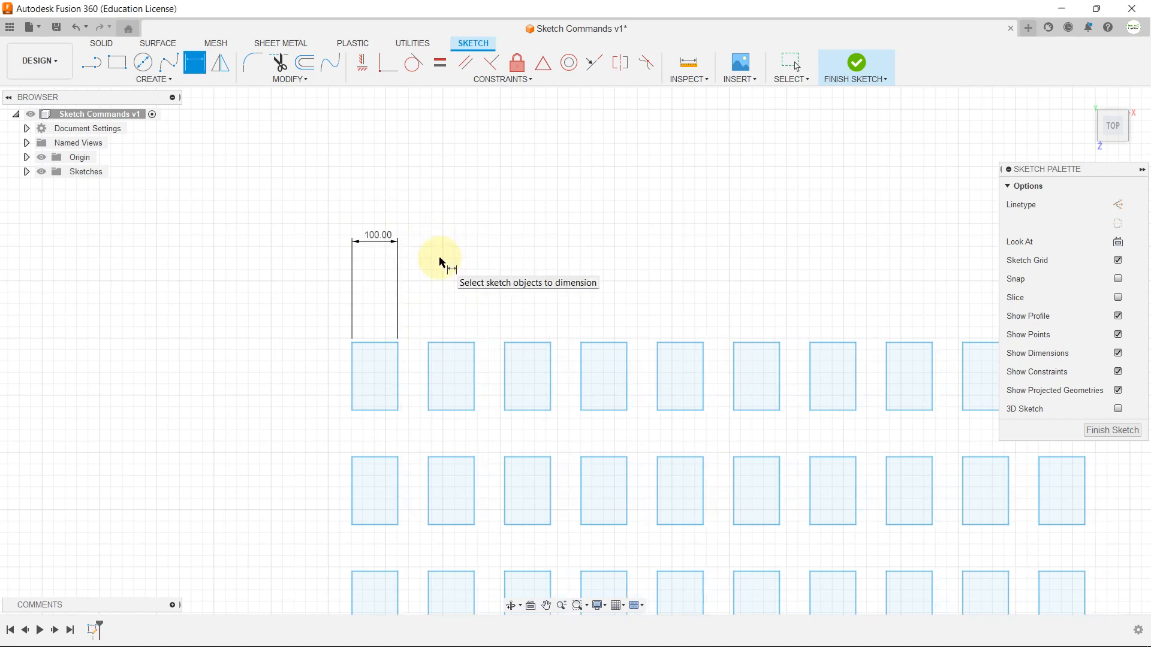
- Dimension the height of the pattern's upper-left rectangle to 100 mm, placing the dimension beside its outer edge
{"action": "scroll", "coordinate": [565, 239], "scroll_direction": "down", "scroll_amount": 2}
{"action": "scroll", "coordinate": [400, 331], "scroll_direction": "up", "scroll_amount": 2}
{"action": "scroll", "coordinate": [400, 331], "scroll_direction": "up", "scroll_amount": 1}
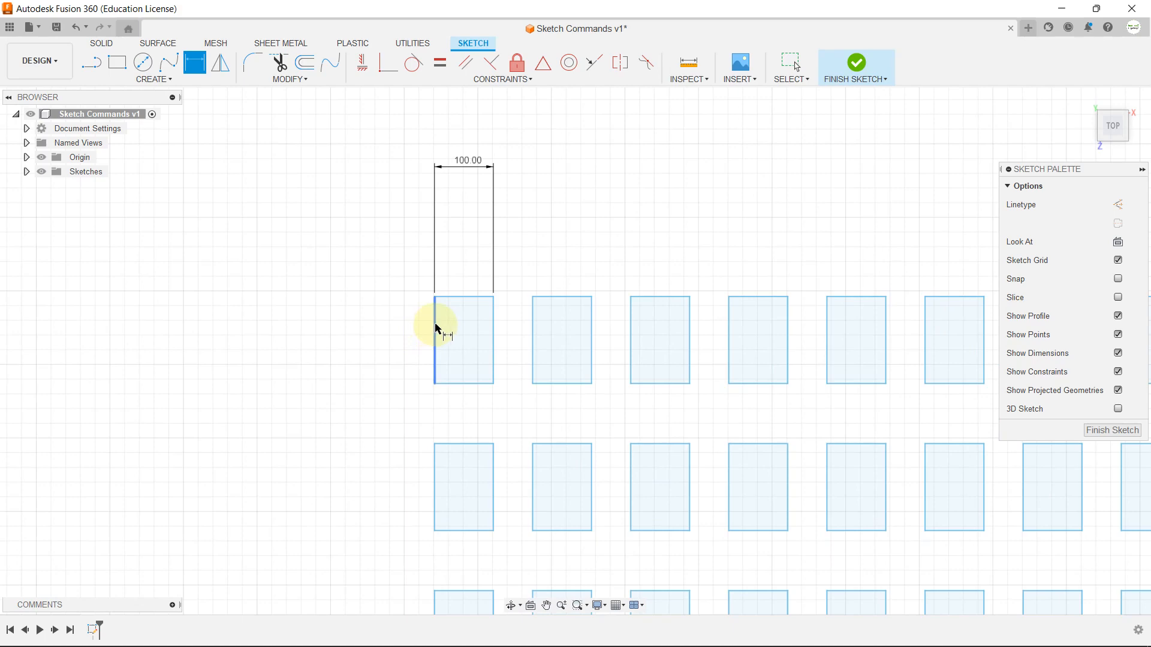
{"action": "left_click", "coordinate": [436, 324]}
{"action": "left_click", "coordinate": [394, 318]}
{"action": "type", "text": "100"}
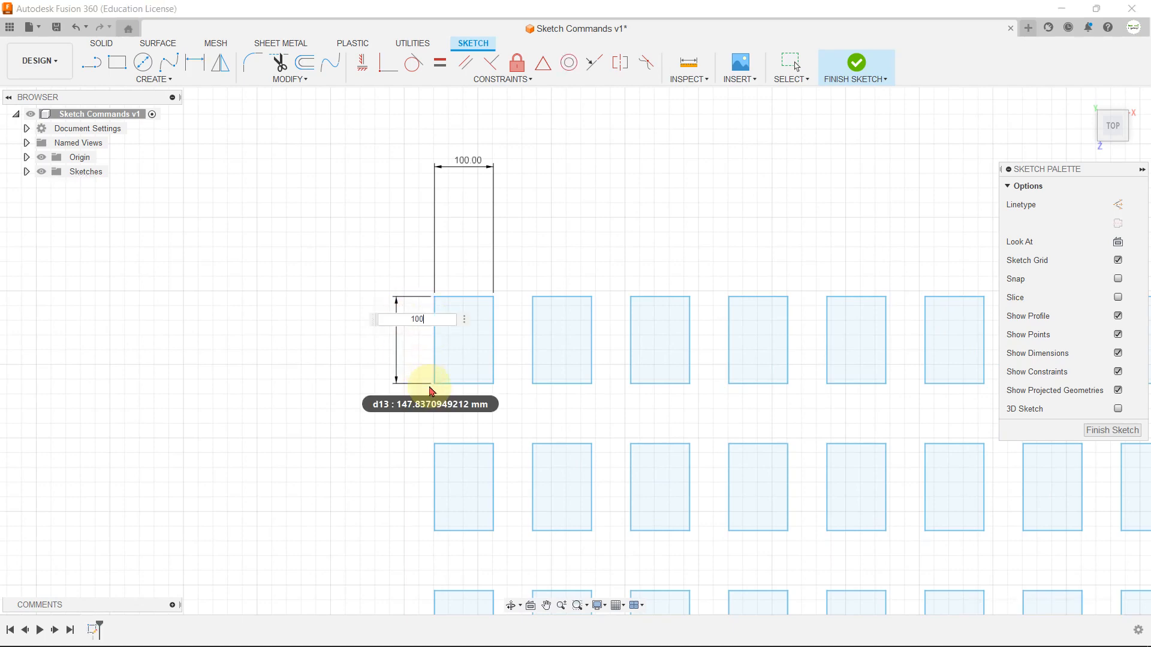
{"action": "key", "text": "Return"}
- Dimension the diameter of the large circle below the hexagon pattern to 950 mm
{"action": "scroll", "coordinate": [675, 347], "scroll_direction": "down", "scroll_amount": 6}
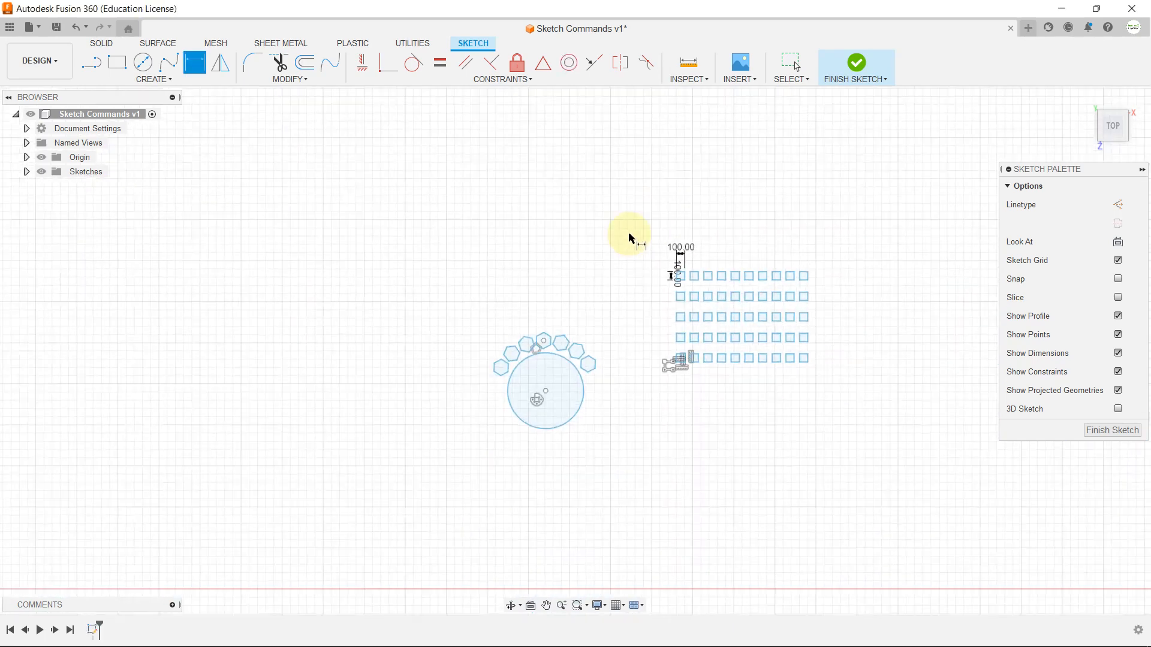
{"action": "scroll", "coordinate": [638, 282], "scroll_direction": "up", "scroll_amount": 2}
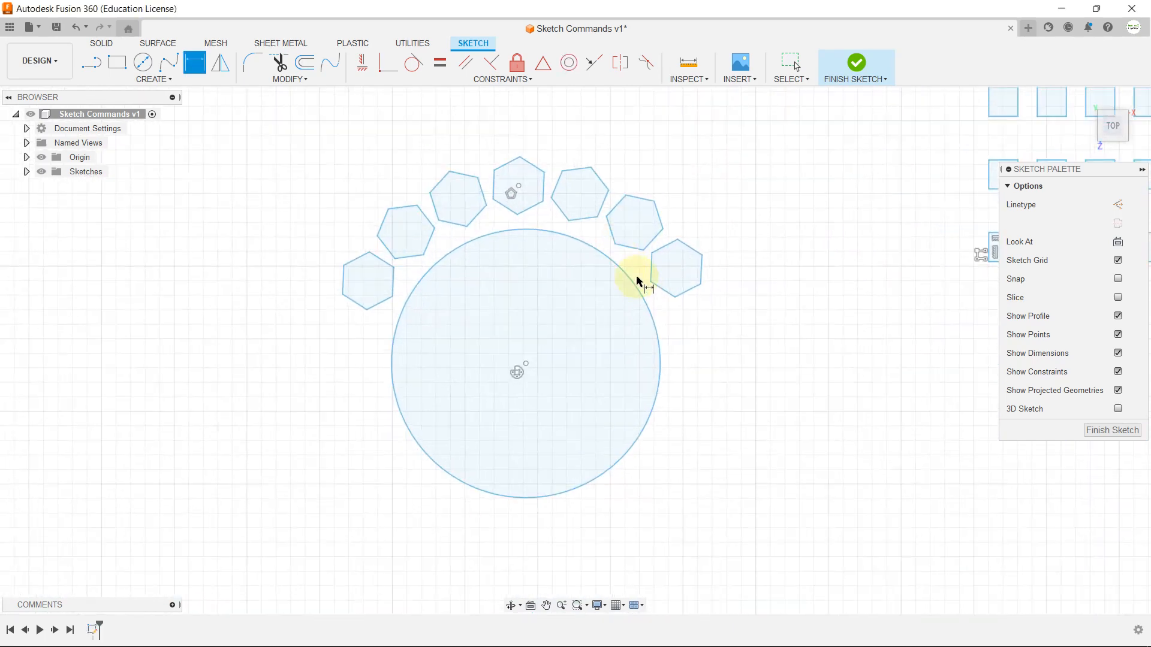
{"action": "left_click", "coordinate": [654, 412]}
{"action": "left_click", "coordinate": [717, 449]}
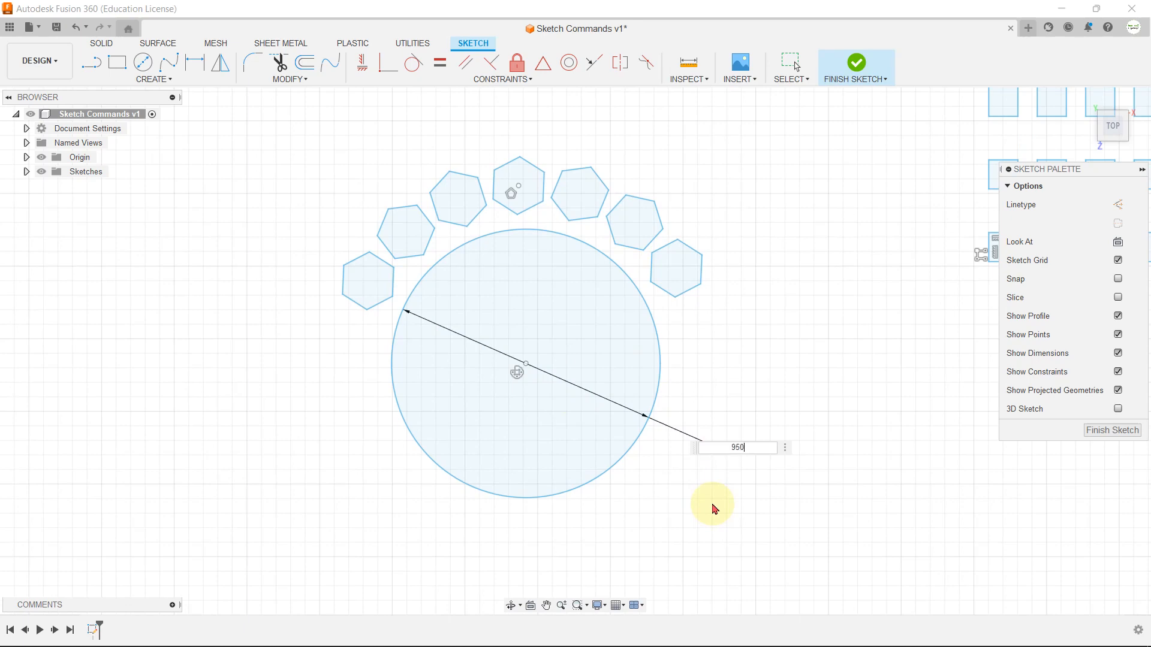
{"action": "key", "text": "Return"}
- Dimension the distance between the middle straight slot's two arc centers to 2000 mm, placing it below the slot
{"action": "scroll", "coordinate": [696, 264], "scroll_direction": "down", "scroll_amount": 5}
{"action": "scroll", "coordinate": [672, 324], "scroll_direction": "down", "scroll_amount": 3}
{"action": "scroll", "coordinate": [611, 269], "scroll_direction": "down", "scroll_amount": 3}
{"action": "scroll", "coordinate": [377, 456], "scroll_direction": "up", "scroll_amount": 6}
{"action": "scroll", "coordinate": [642, 450], "scroll_direction": "down", "scroll_amount": 3}
{"action": "scroll", "coordinate": [732, 390], "scroll_direction": "up", "scroll_amount": 8}
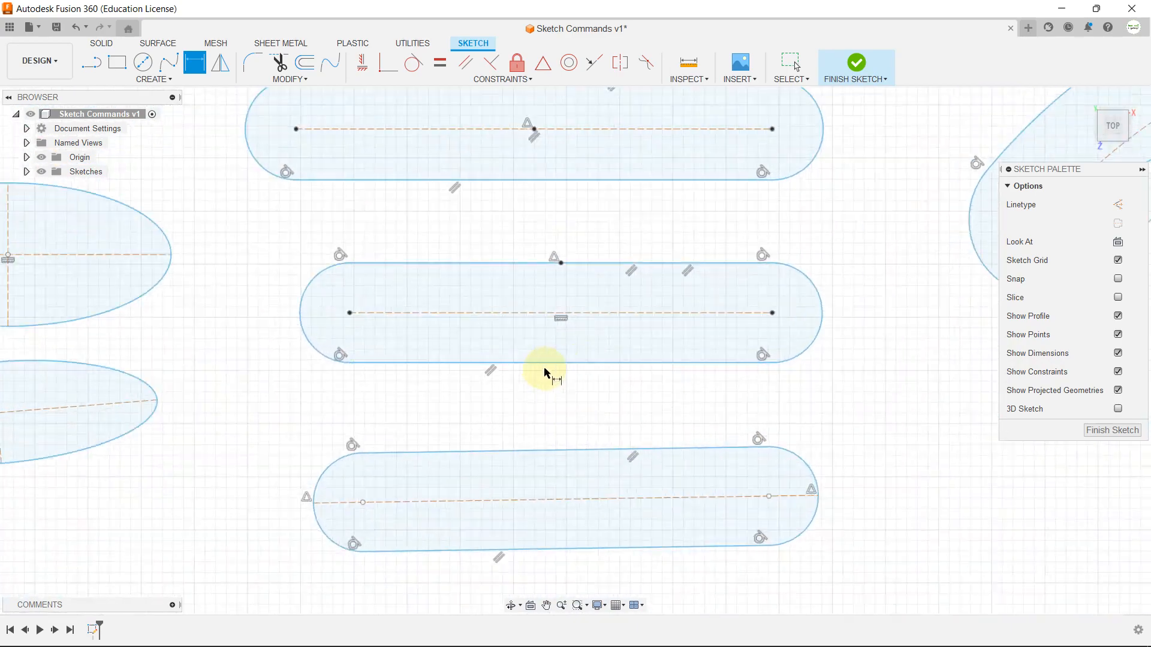
{"action": "left_click", "coordinate": [349, 312]}
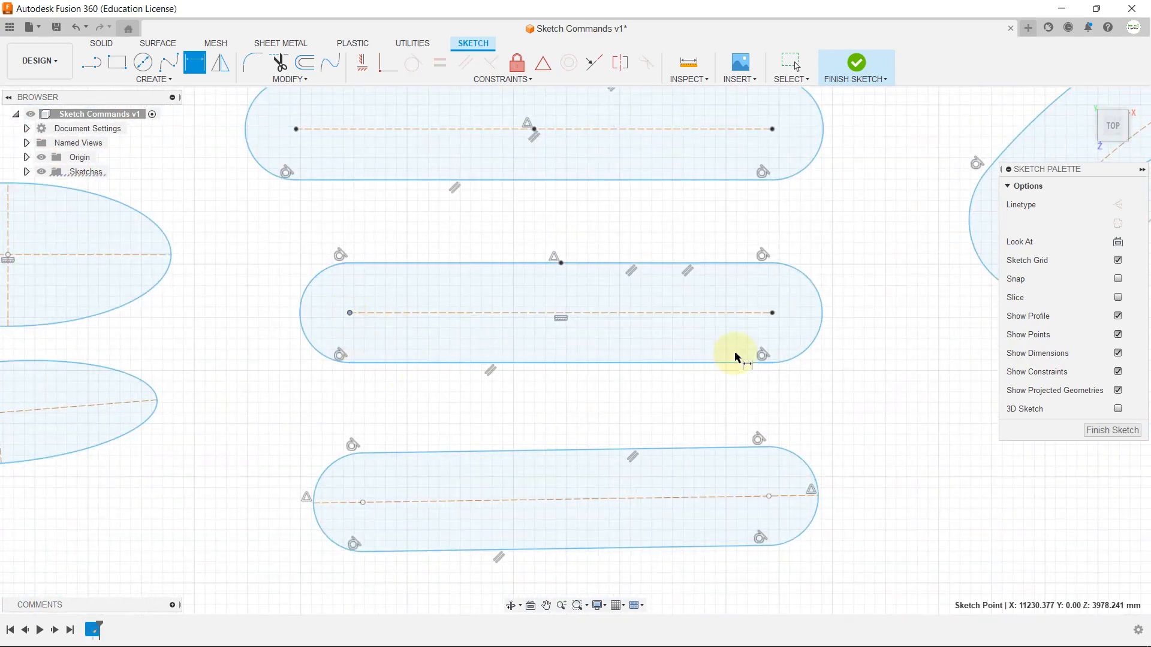
{"action": "left_click", "coordinate": [771, 313]}
{"action": "left_click", "coordinate": [647, 429]}
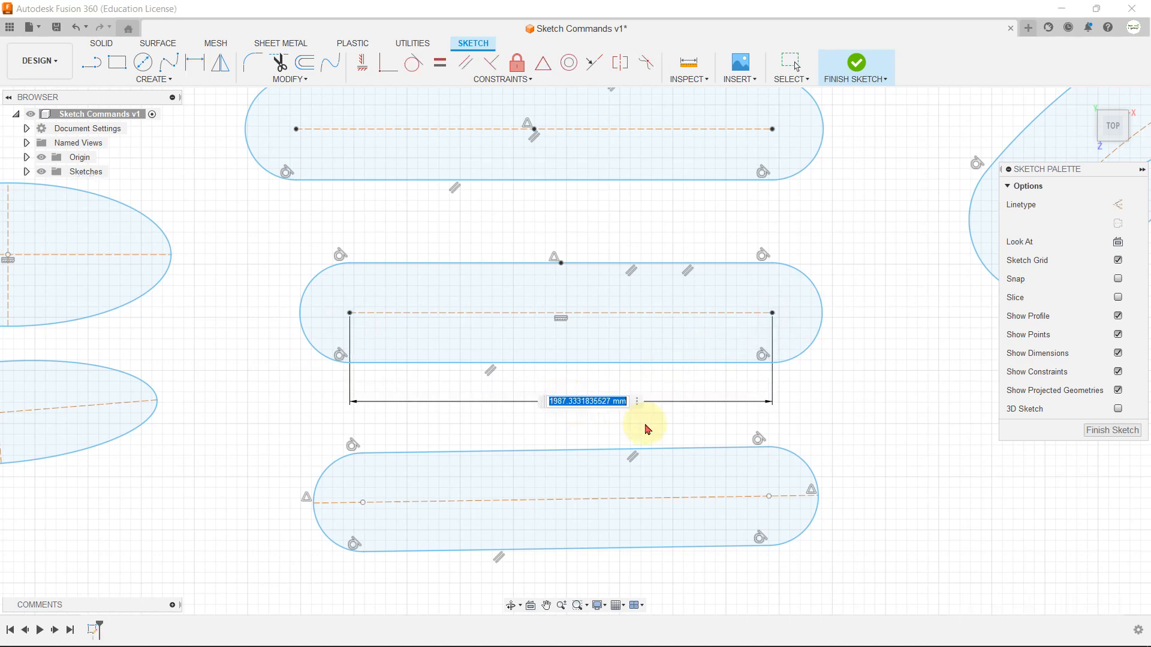
{"action": "key", "text": "Return"}
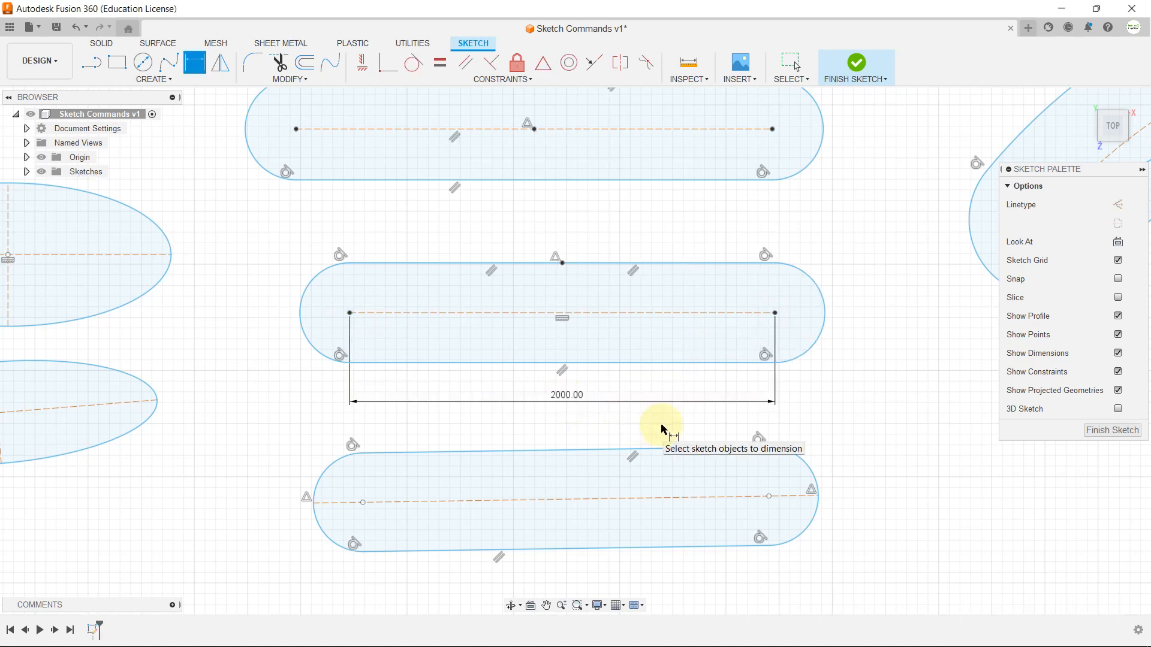
- Dimension the lower-right edge of the rightmost large hexagon in the joined hexagon cluster, aligned with the edge
{"action": "scroll", "coordinate": [506, 248], "scroll_direction": "down", "scroll_amount": 6}
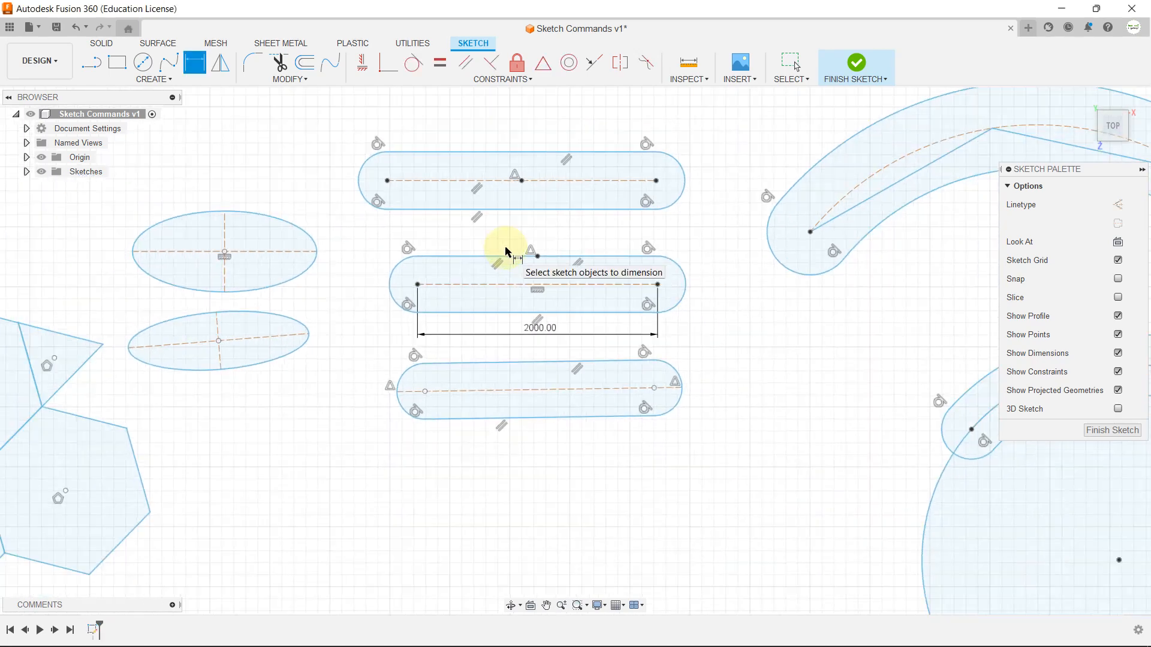
{"action": "scroll", "coordinate": [337, 426], "scroll_direction": "up", "scroll_amount": 6}
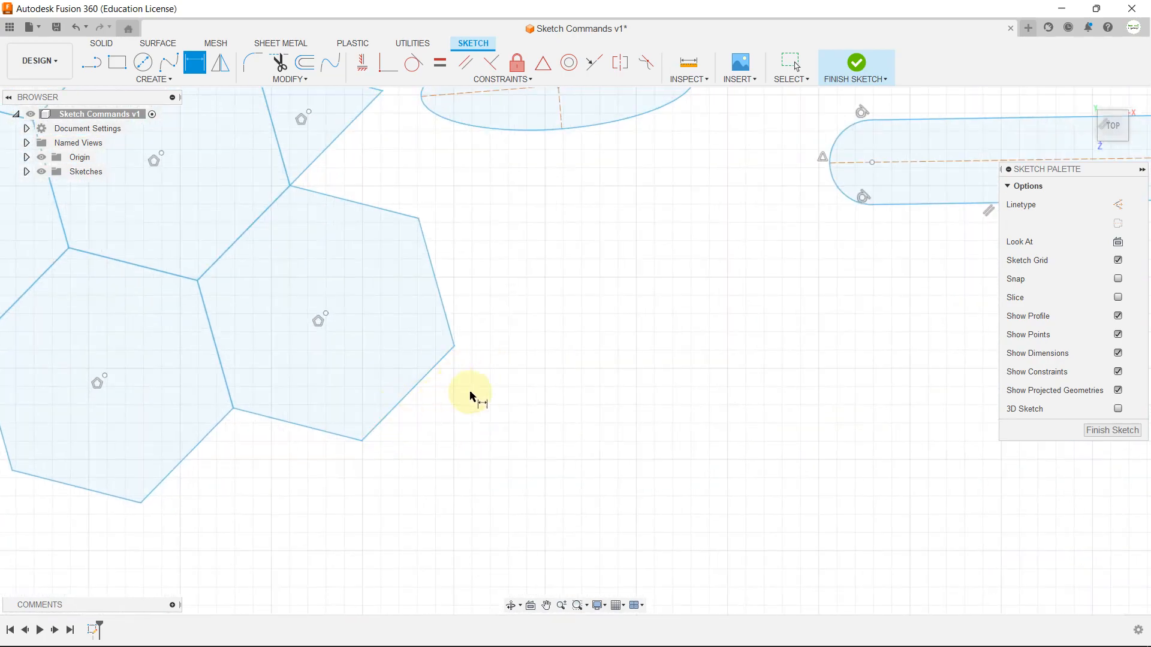
{"action": "left_click", "coordinate": [425, 377]}
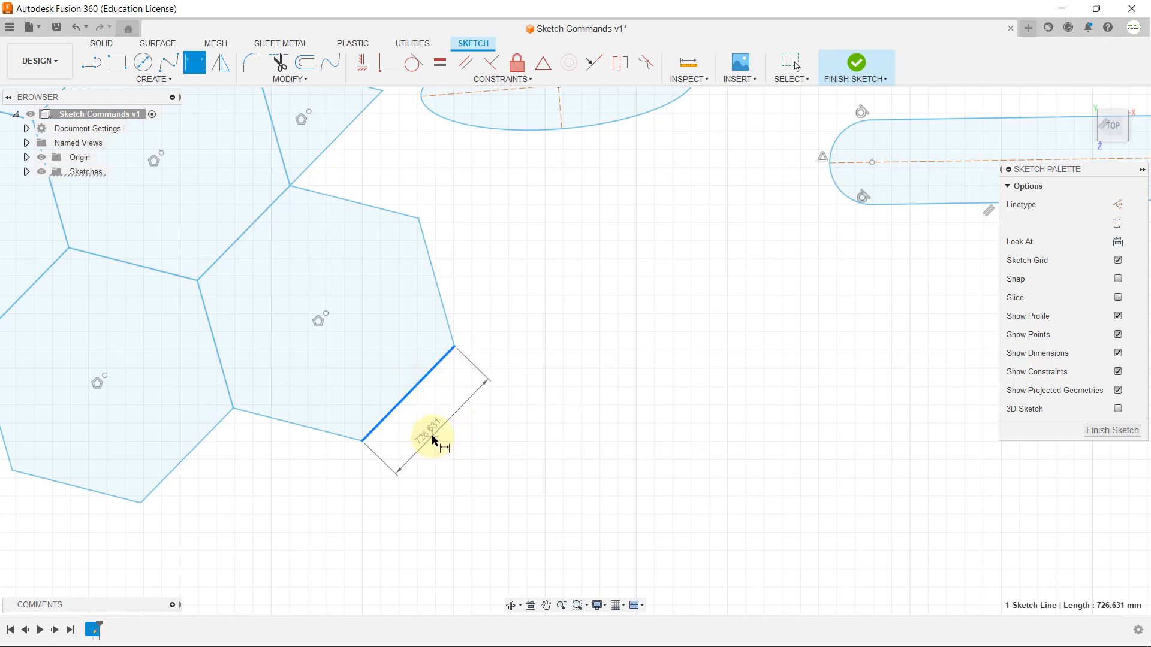
{"action": "left_click", "coordinate": [431, 440]}
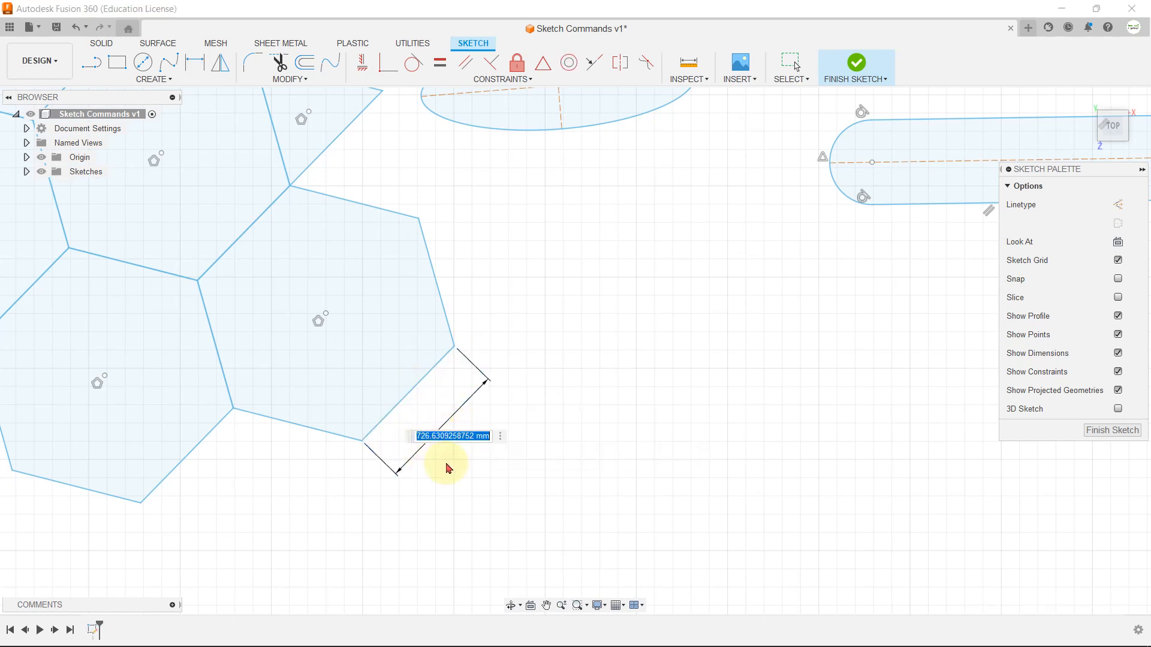
{"action": "key", "text": "Return"}
- Set the hexagon's lower-right edge dimension to 750 mm and end the Sketch Dimension command
{"action": "scroll", "coordinate": [398, 411], "scroll_direction": "up", "scroll_amount": 3}
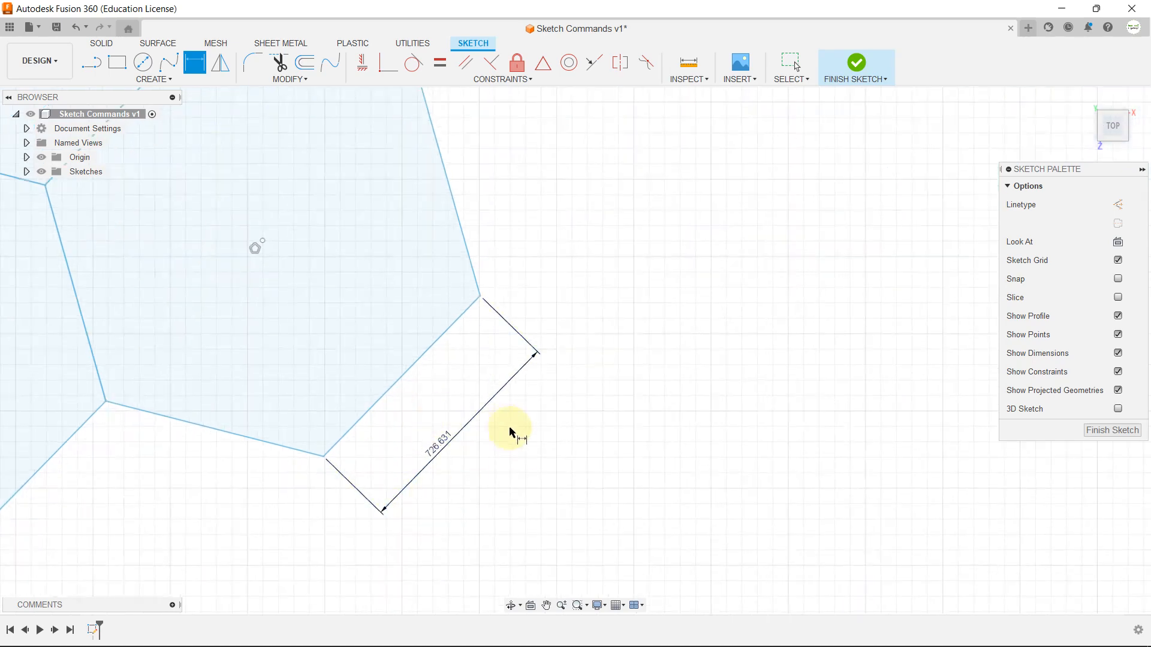
{"action": "double_click", "coordinate": [446, 442]}
{"action": "type", "text": "7"}
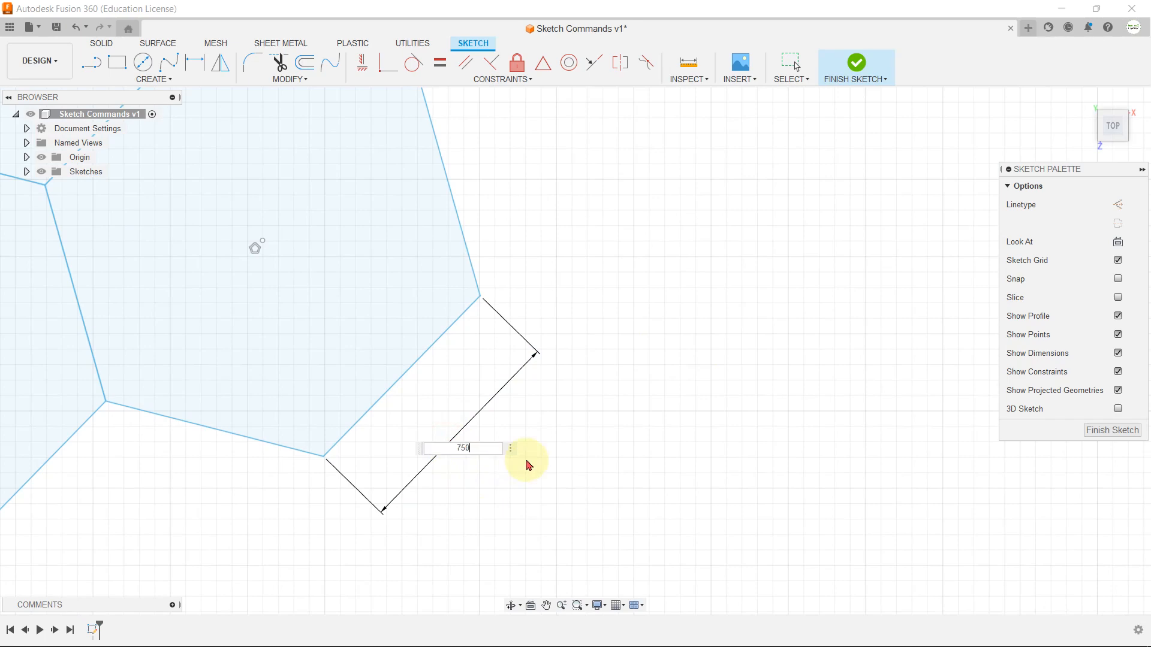
{"action": "type", "text": "50"}
{"action": "key", "text": "Return"}
{"action": "scroll", "coordinate": [632, 329], "scroll_direction": "down", "scroll_amount": 3}
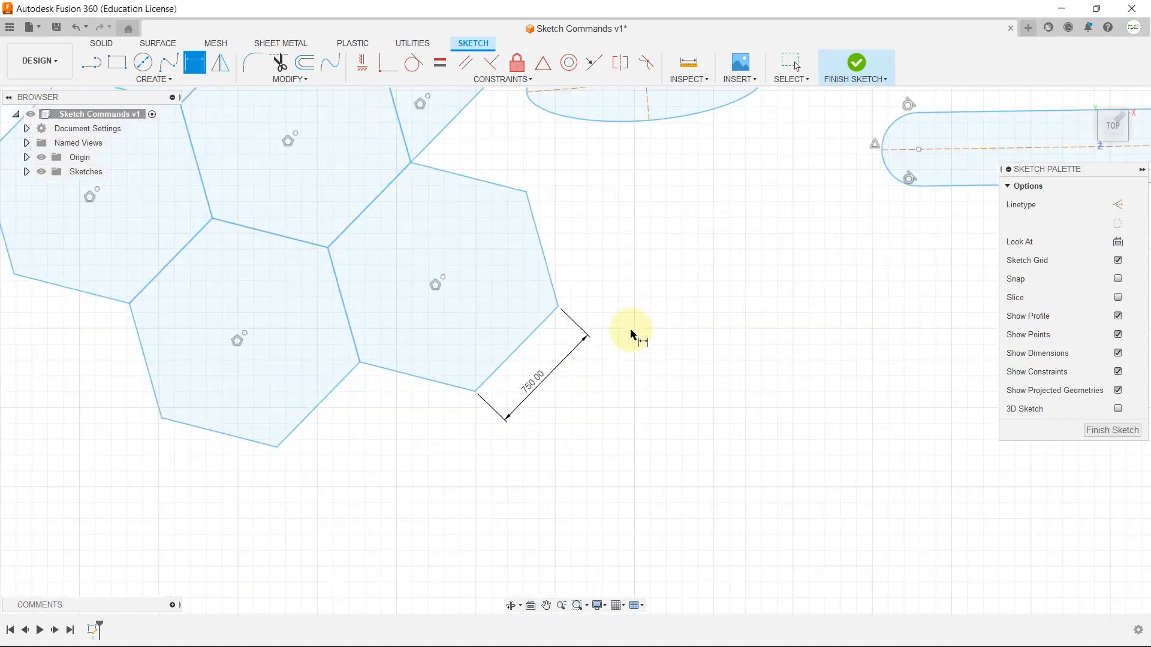
{"action": "scroll", "coordinate": [444, 488], "scroll_direction": "down", "scroll_amount": 5}
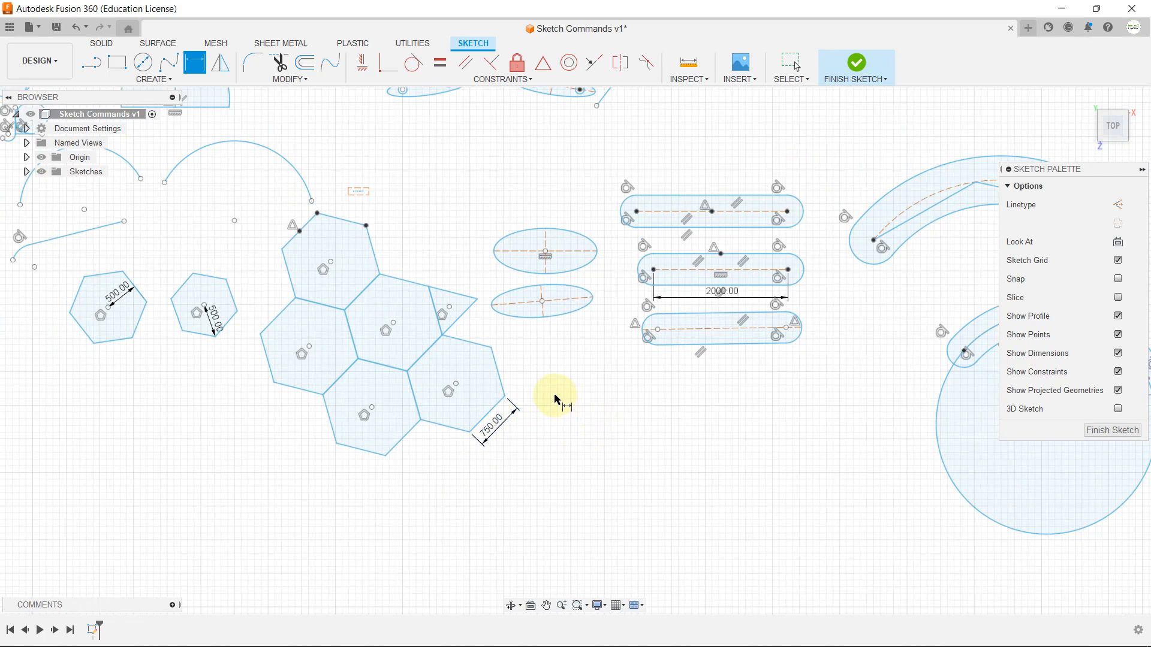
{"action": "key", "text": "Escape"}
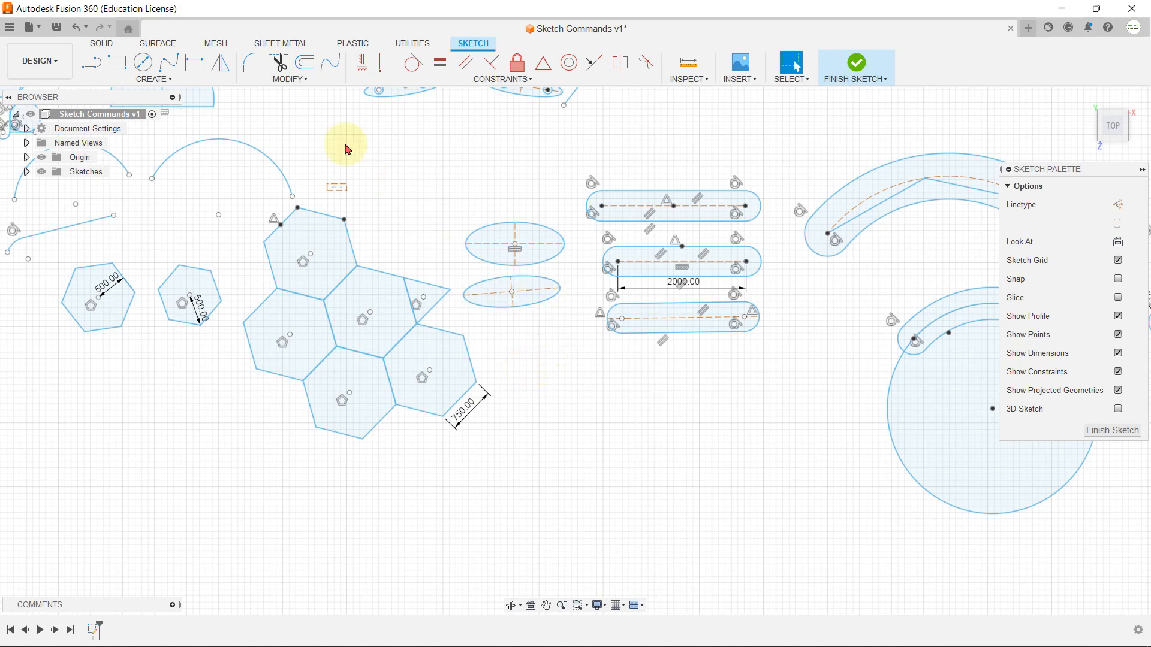
{"action": "left_click", "coordinate": [290, 79]}
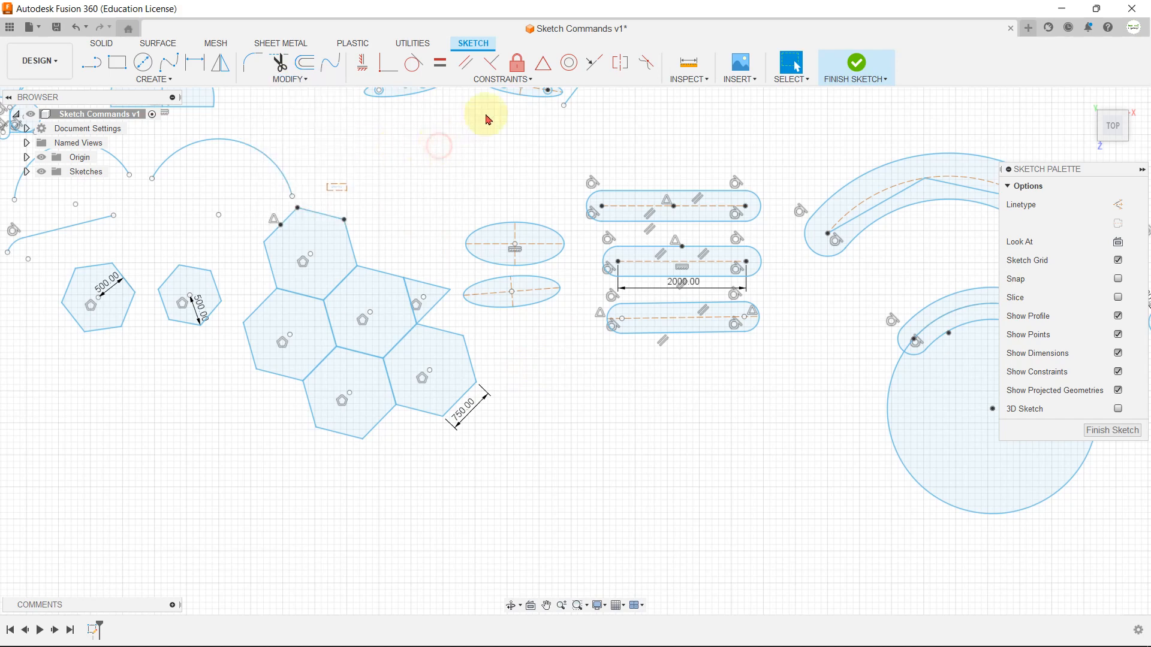
{"action": "left_click", "coordinate": [513, 80]}
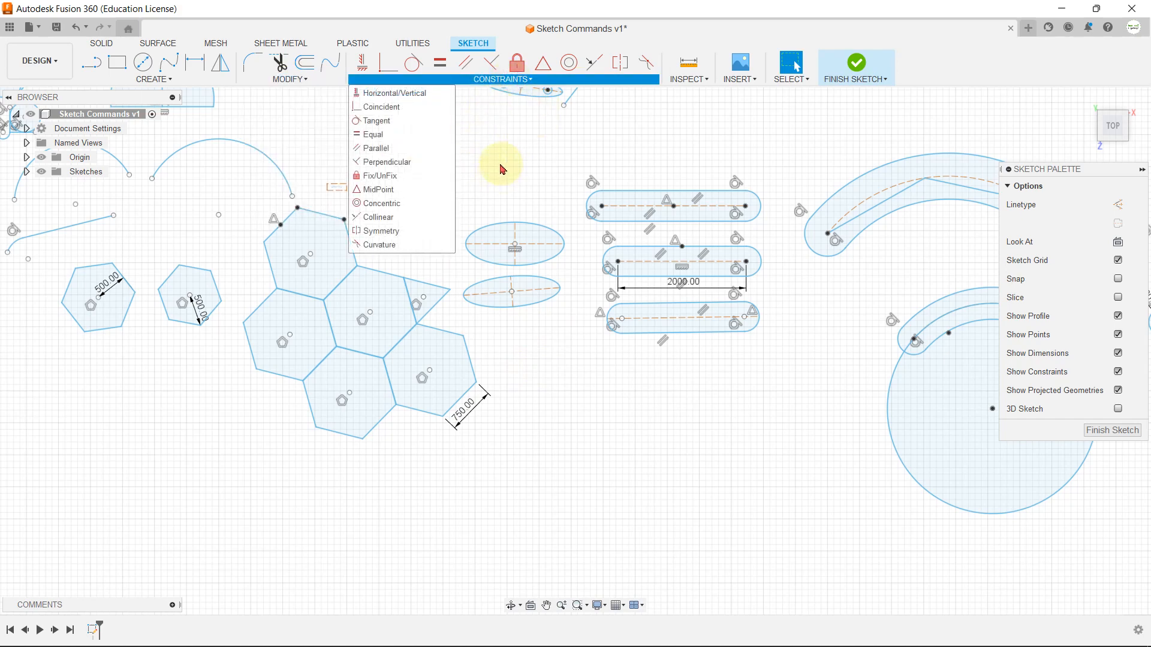